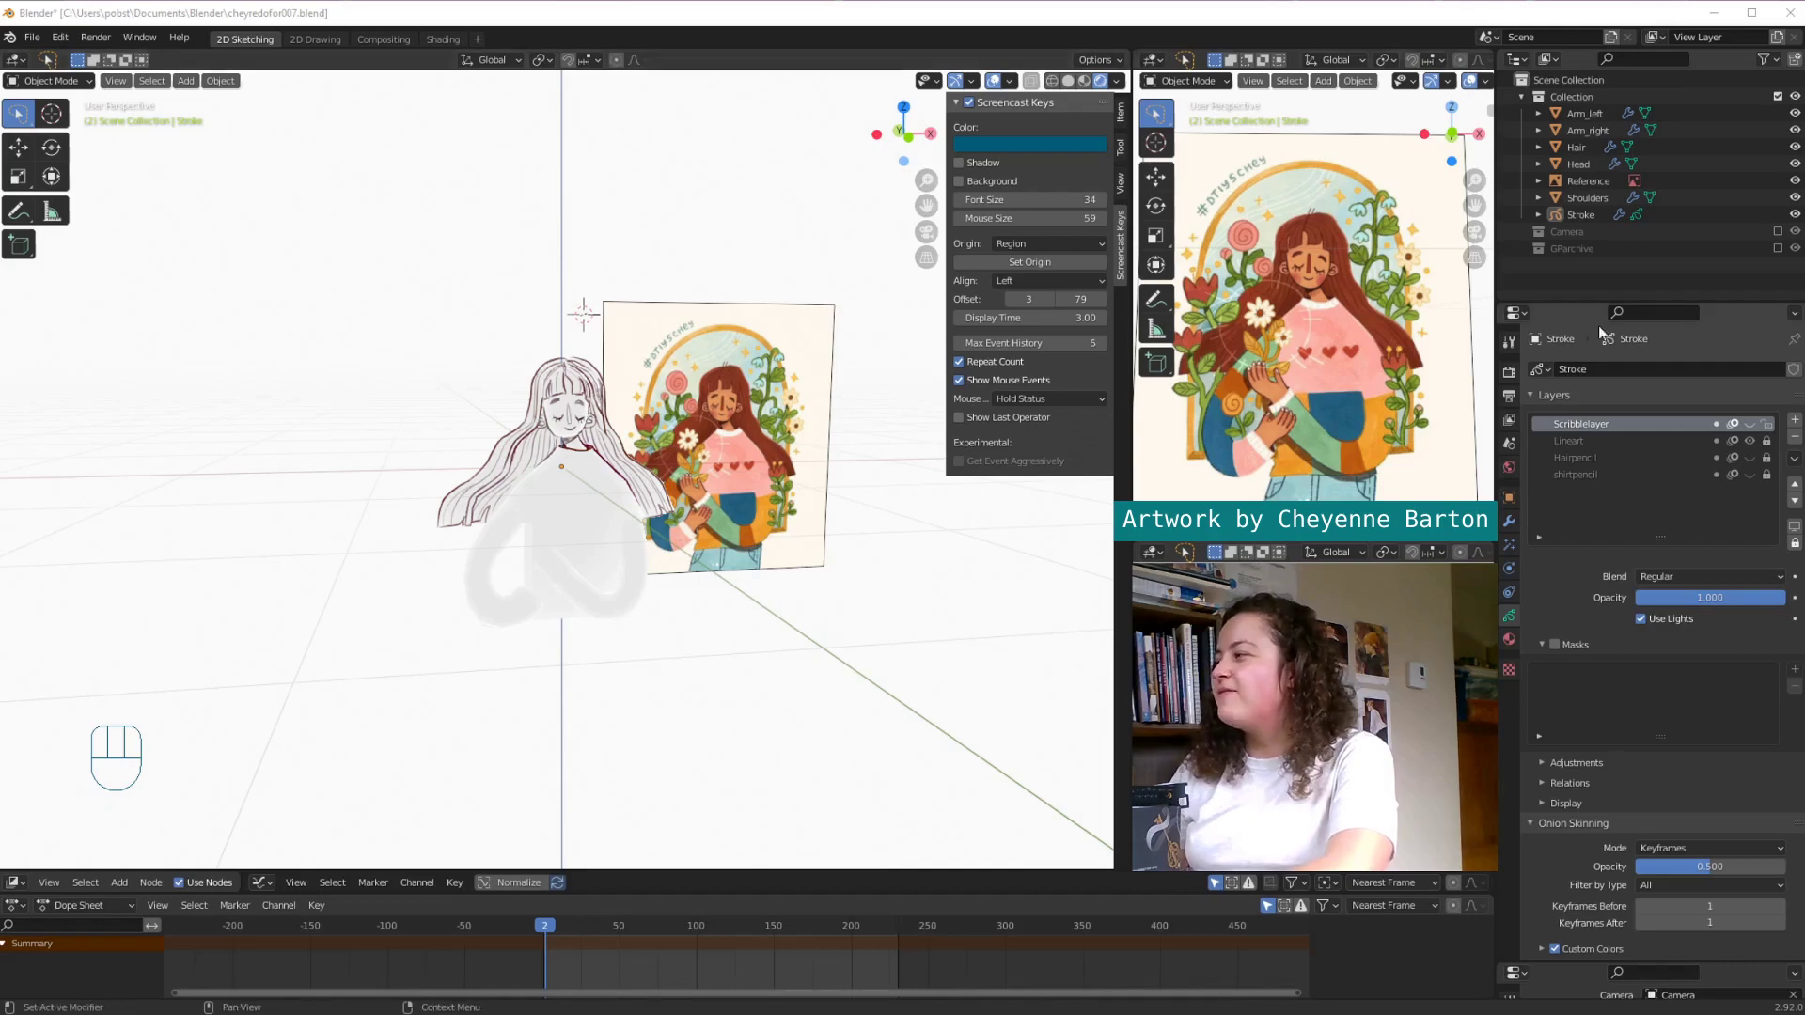
Step: Check the Hair, Head, Shoulders and both arm meshes by toggling their visibility in solid view
{"action": "left_click", "coordinate": [1795, 149]}
{"action": "left_click", "coordinate": [1795, 149]}
{"action": "left_click", "coordinate": [1069, 82]}
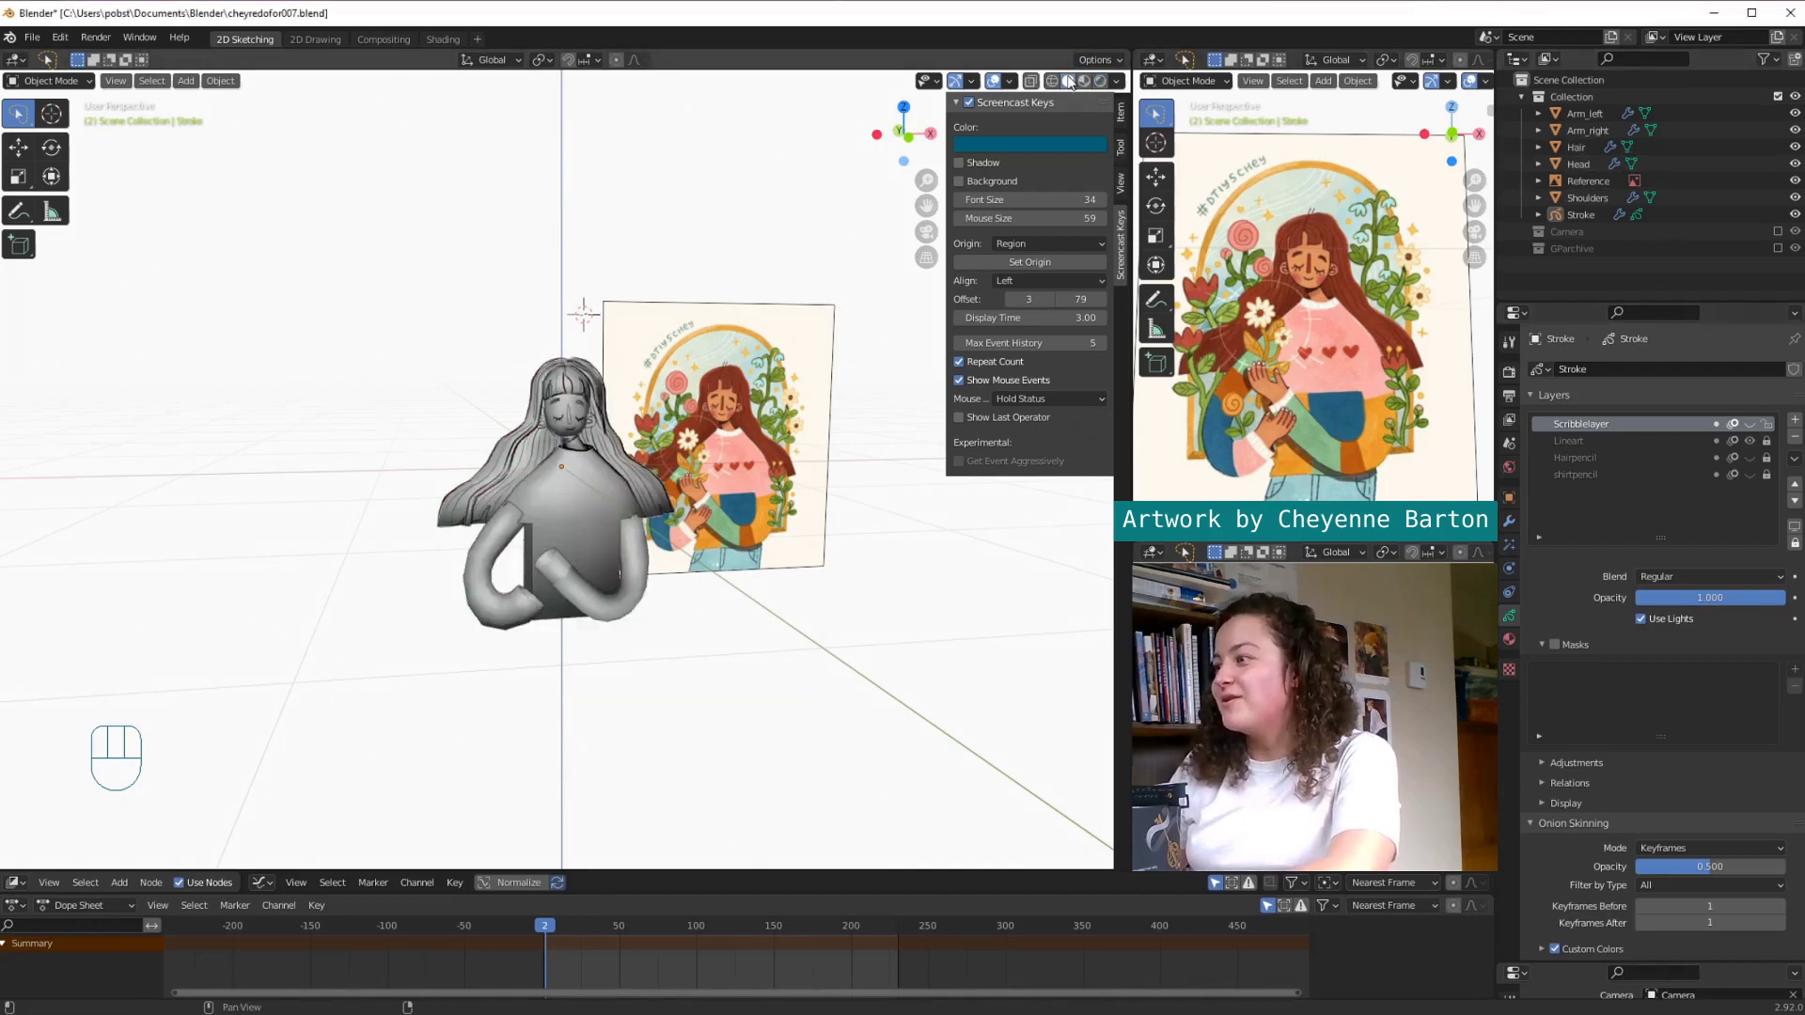
{"action": "left_click", "coordinate": [1794, 163]}
{"action": "left_click", "coordinate": [1794, 164]}
{"action": "left_click", "coordinate": [1794, 198]}
{"action": "left_click", "coordinate": [1795, 198]}
{"action": "left_click", "coordinate": [1795, 113]}
{"action": "left_click", "coordinate": [1794, 113]}
{"action": "left_click", "coordinate": [1795, 130]}
{"action": "left_click", "coordinate": [1794, 130]}
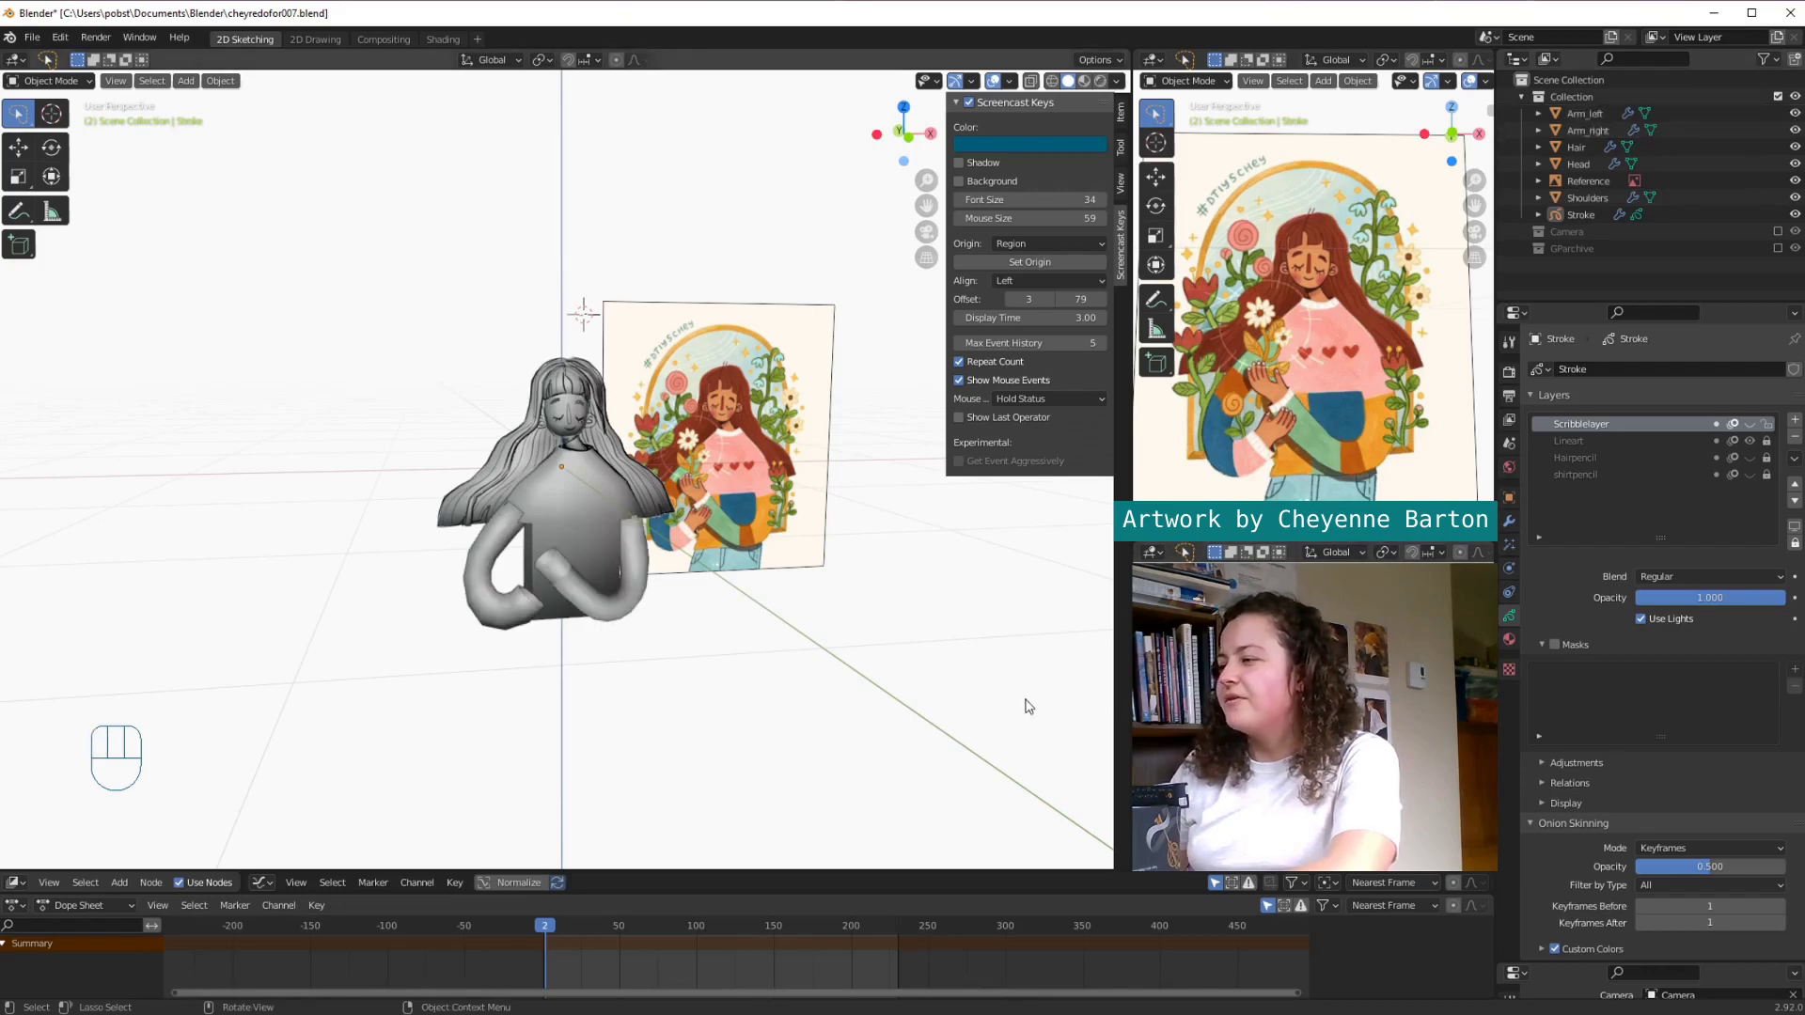
{"action": "mouse_move", "coordinate": [583, 649]}
{"action": "middle_mouse_down"}
{"action": "mouse_move", "coordinate": [518, 636]}
{"action": "mouse_move", "coordinate": [607, 701]}
{"action": "mouse_move", "coordinate": [566, 654]}
{"action": "middle_mouse_up"}
{"action": "scroll", "coordinate": [562, 675], "scroll_direction": "up", "scroll_amount": 3}
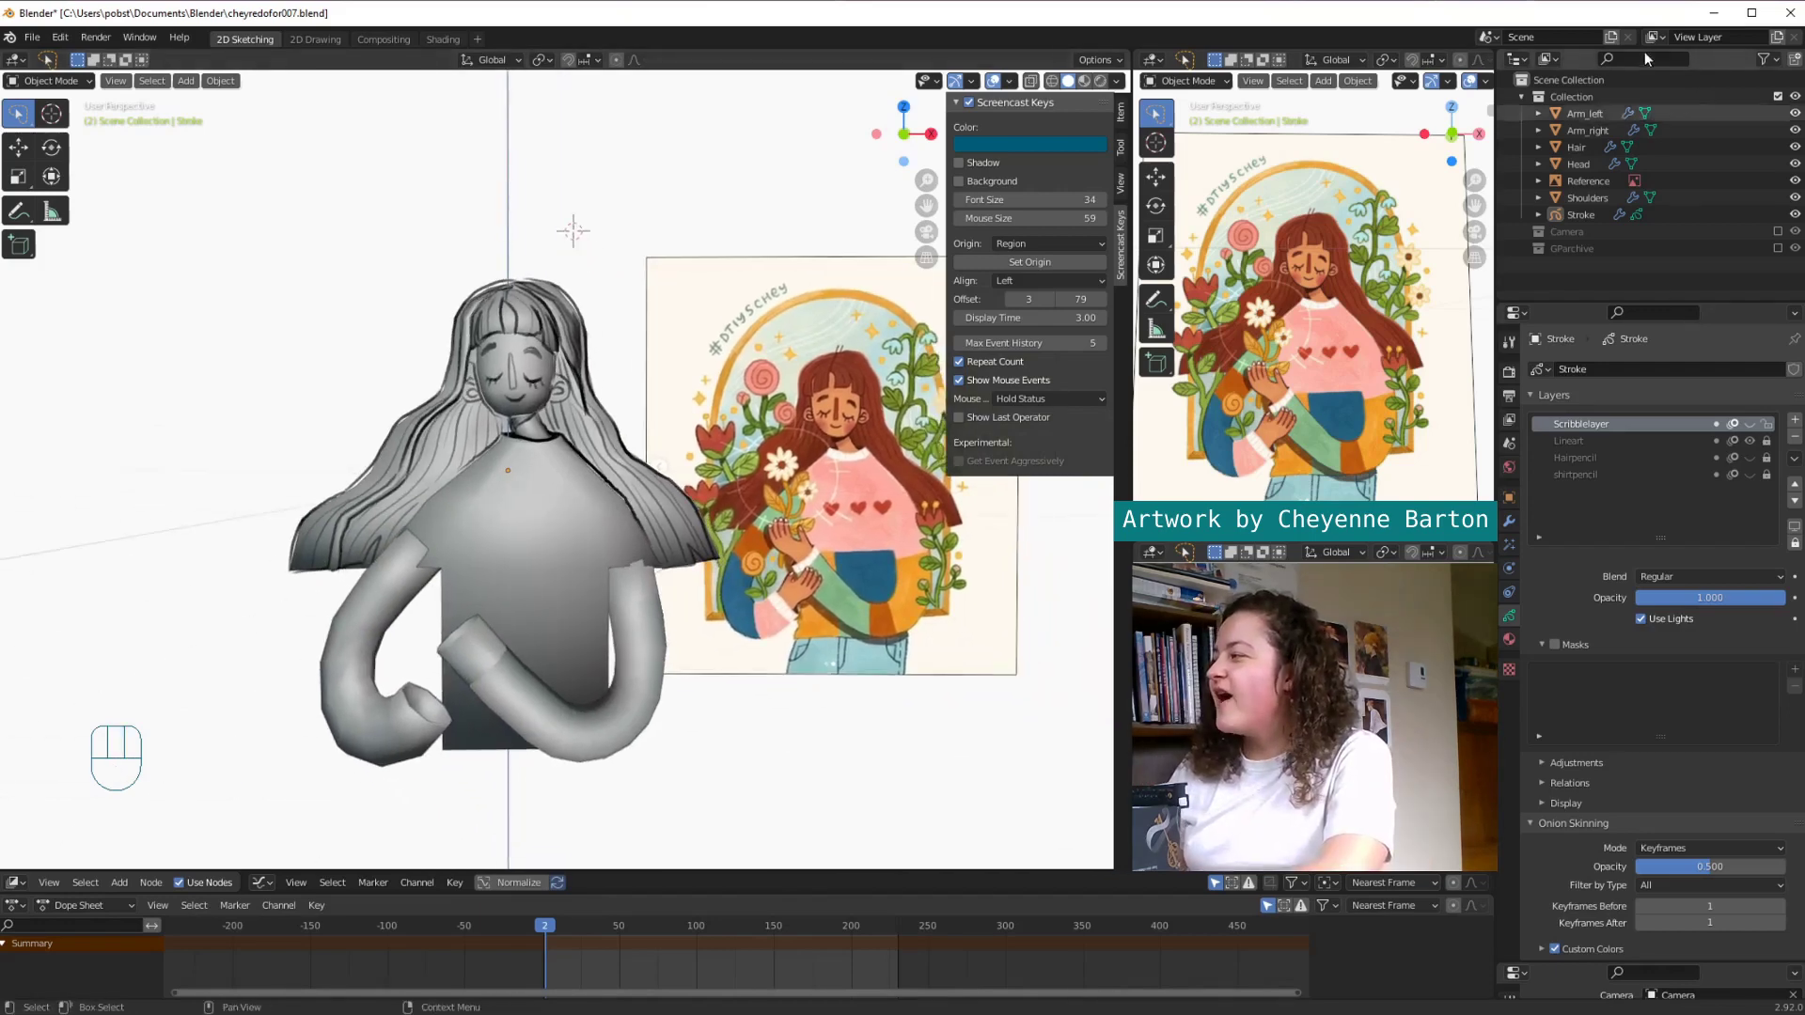
Step: Preview the Stroke object's Lineart, Hairpencil, shirtpencil and Scribblelayer layers in rendered shading
{"action": "left_click", "coordinate": [1568, 215]}
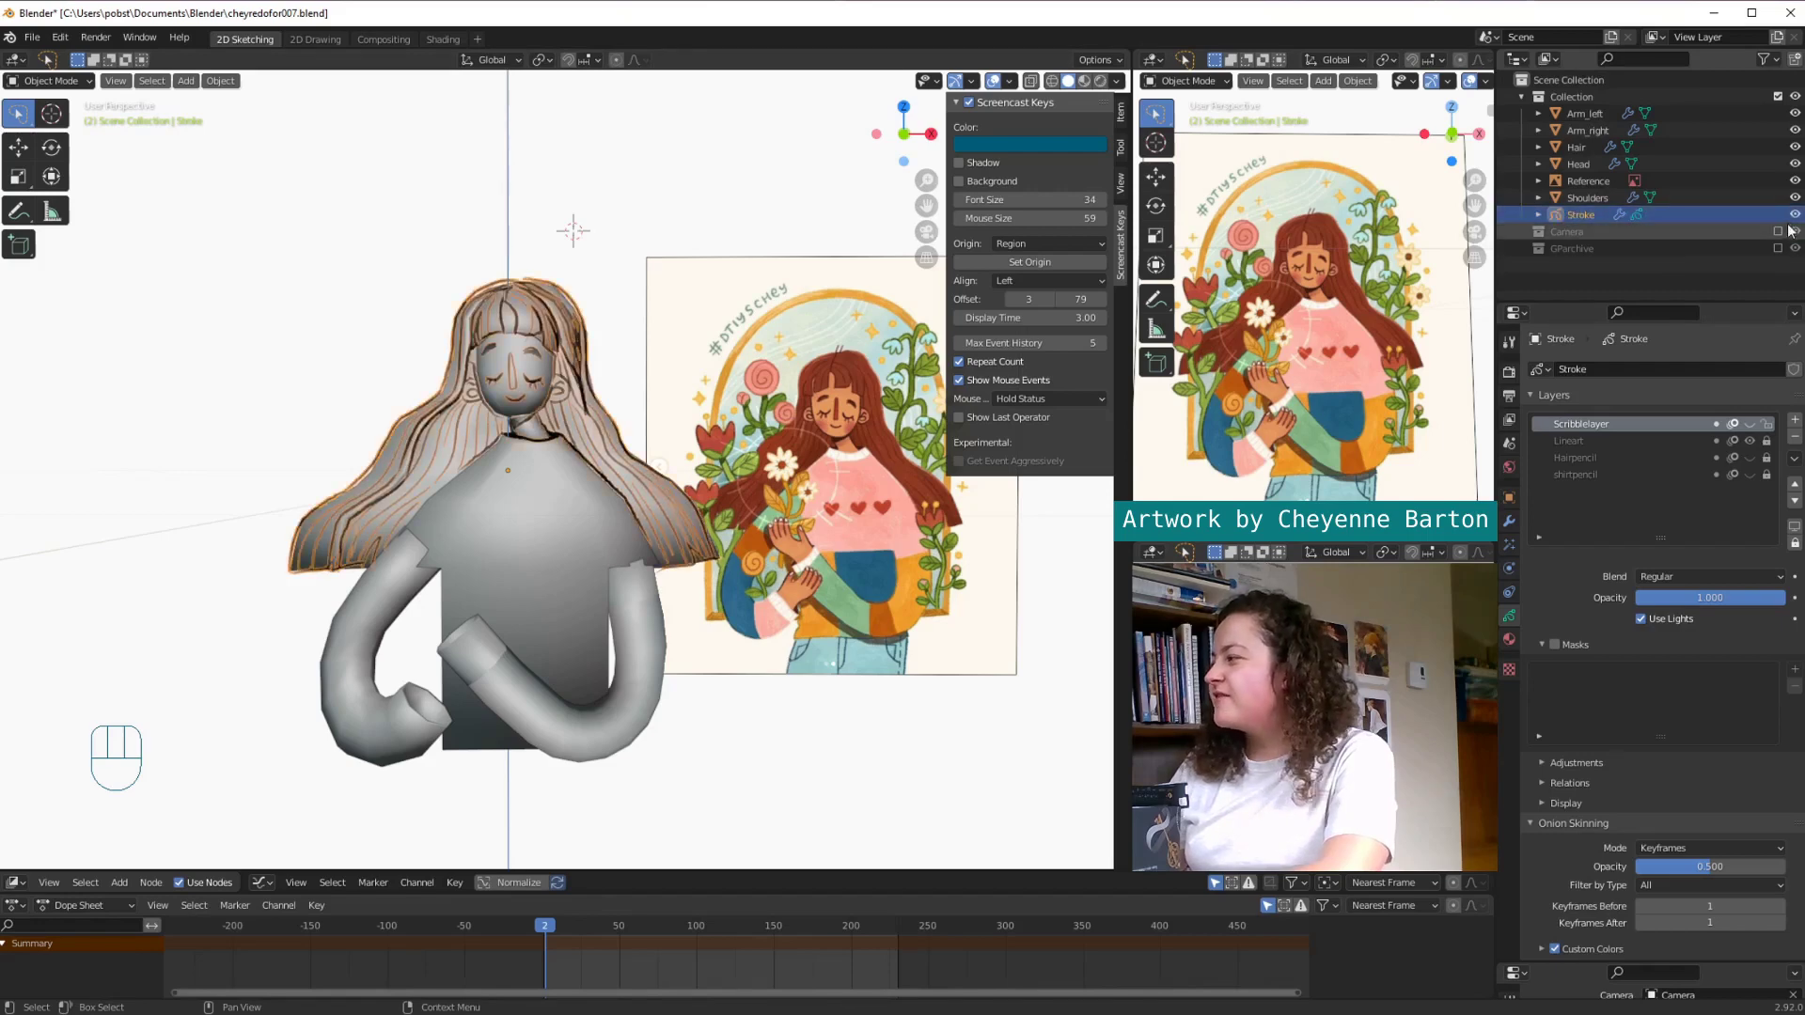
{"action": "left_click", "coordinate": [1749, 441]}
{"action": "left_click", "coordinate": [1749, 441]}
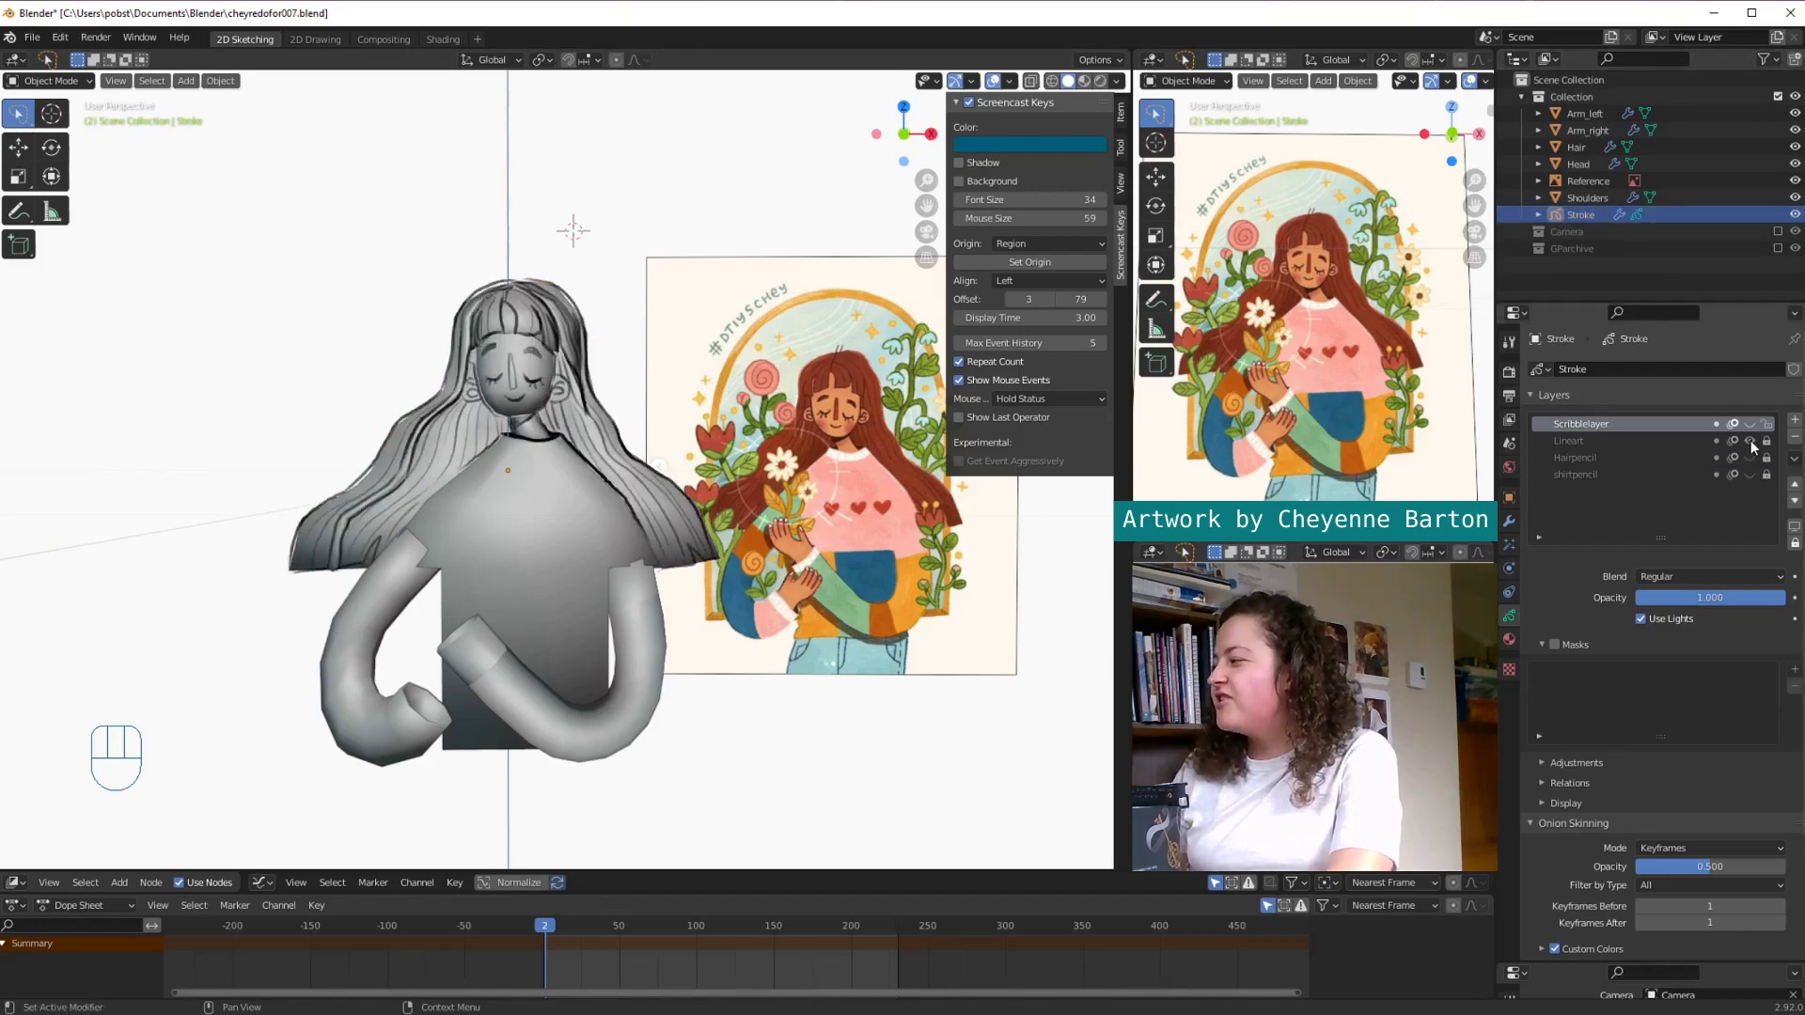
{"action": "left_click", "coordinate": [1100, 81]}
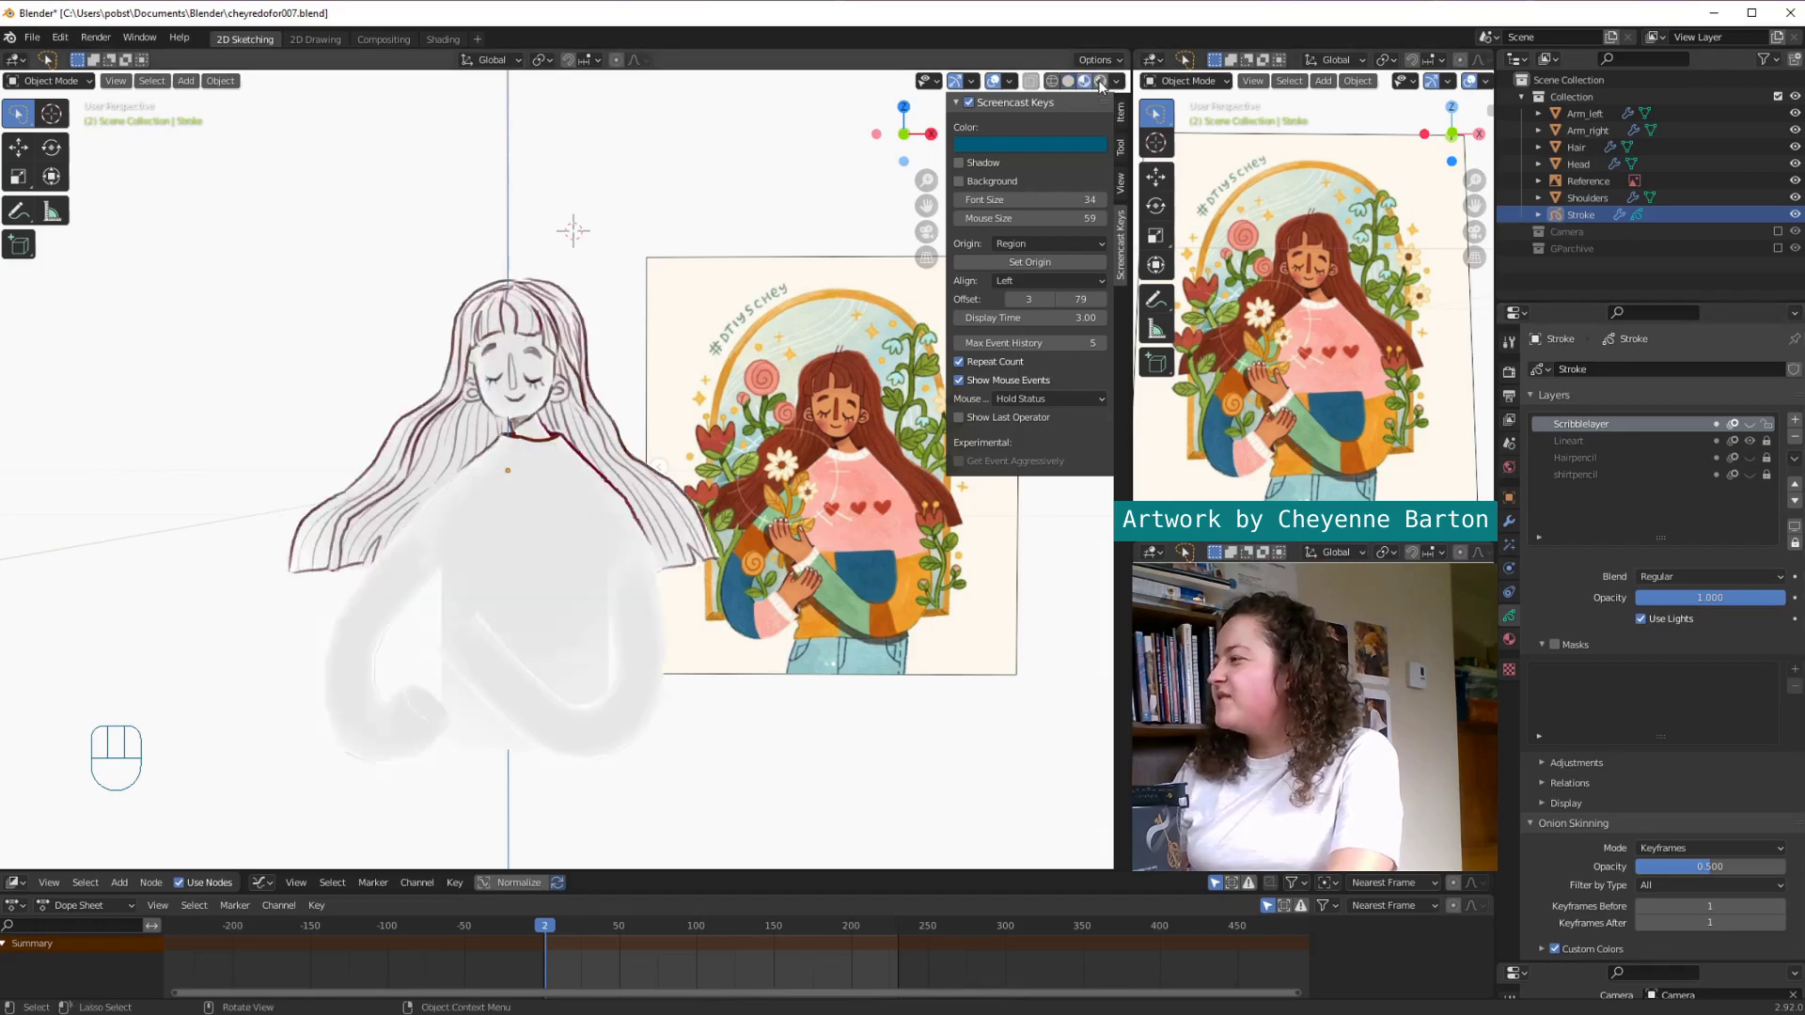
{"action": "left_click", "coordinate": [1750, 458]}
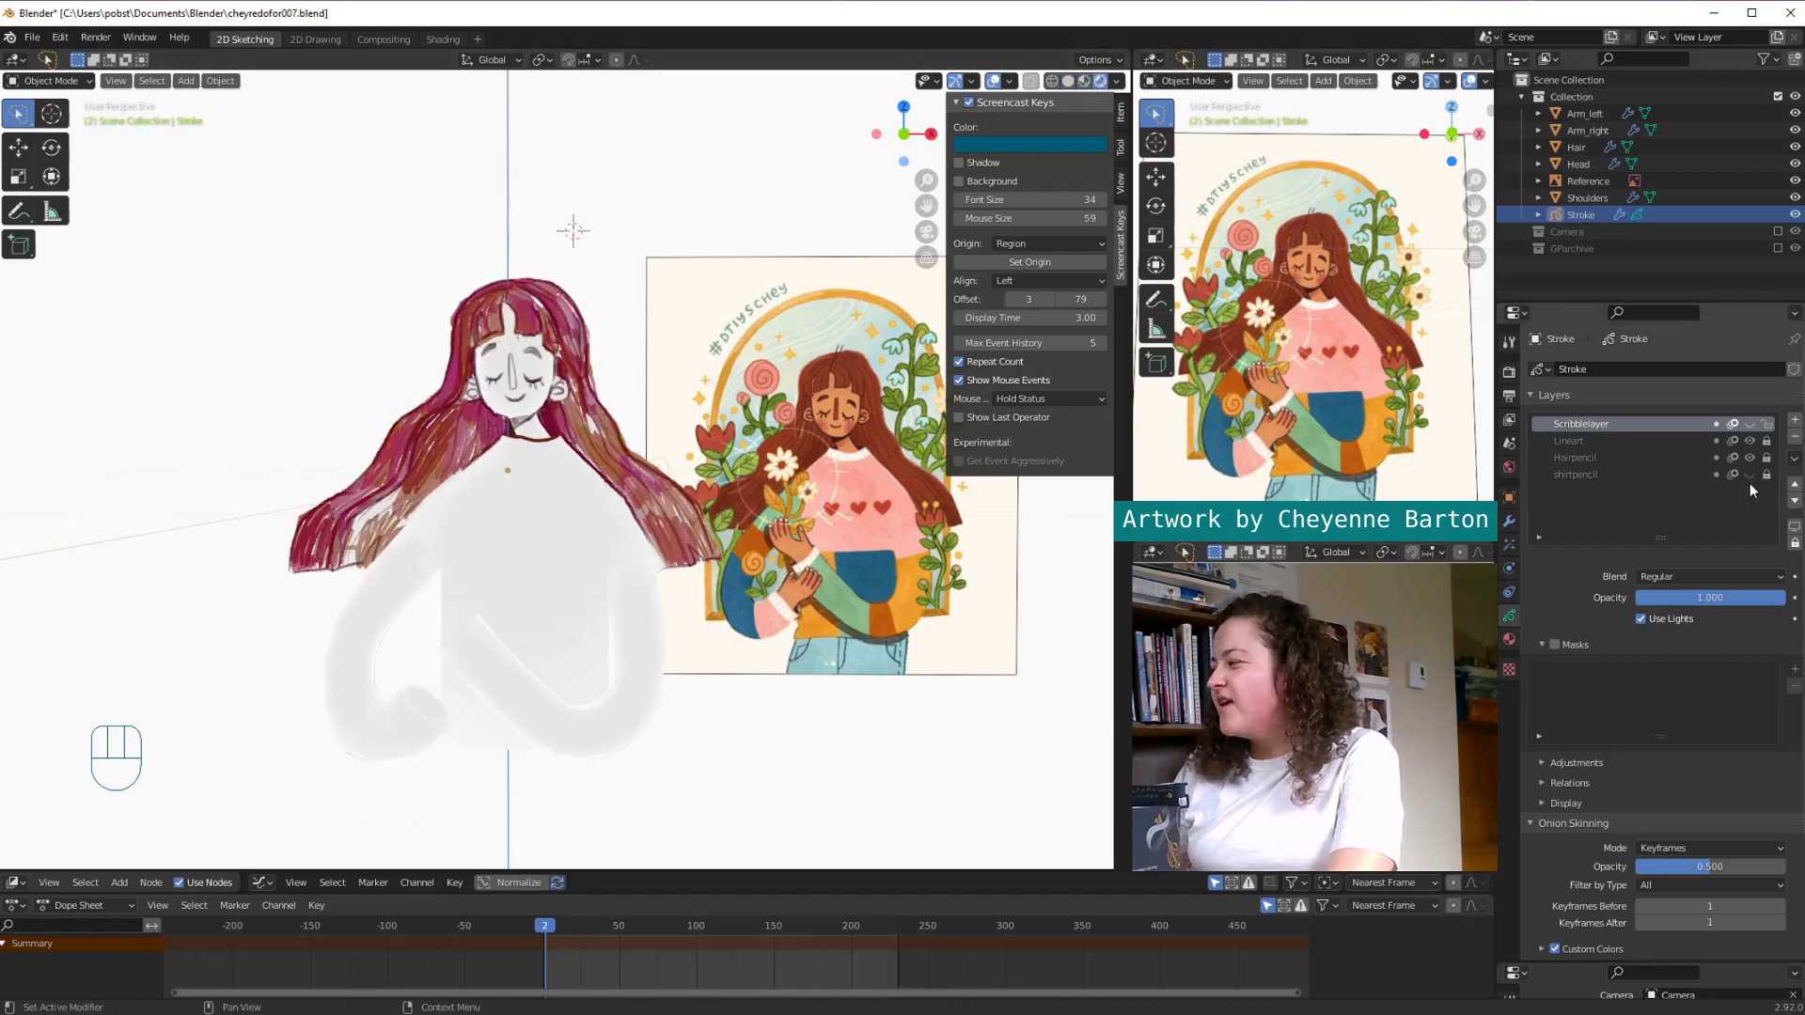
{"action": "left_click", "coordinate": [1749, 474]}
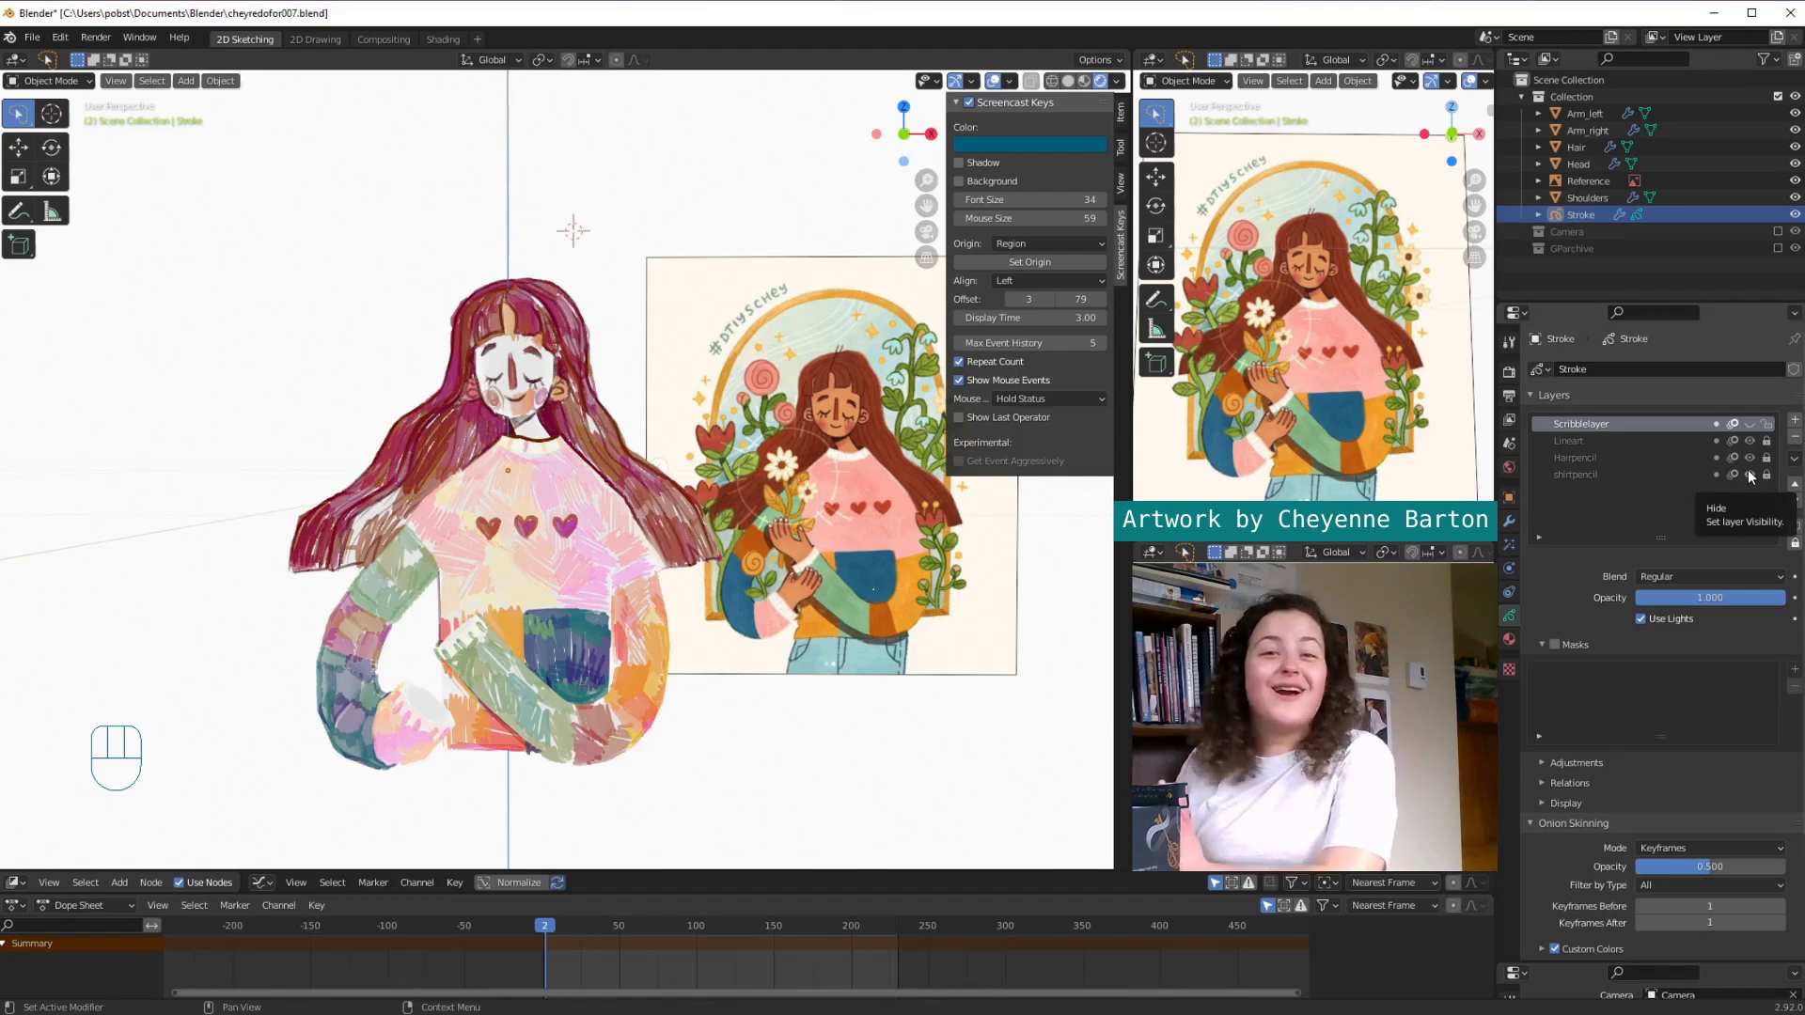
{"action": "left_click_drag", "start_coordinate": [1748, 475], "coordinate": [1750, 435]}
{"action": "left_click", "coordinate": [1751, 425]}
{"action": "mouse_move", "coordinate": [810, 701]}
{"action": "middle_mouse_down"}
{"action": "mouse_move", "coordinate": [713, 717]}
{"action": "mouse_move", "coordinate": [746, 733]}
{"action": "mouse_move", "coordinate": [744, 700]}
{"action": "mouse_move", "coordinate": [679, 714]}
{"action": "mouse_move", "coordinate": [719, 730]}
{"action": "middle_mouse_up"}
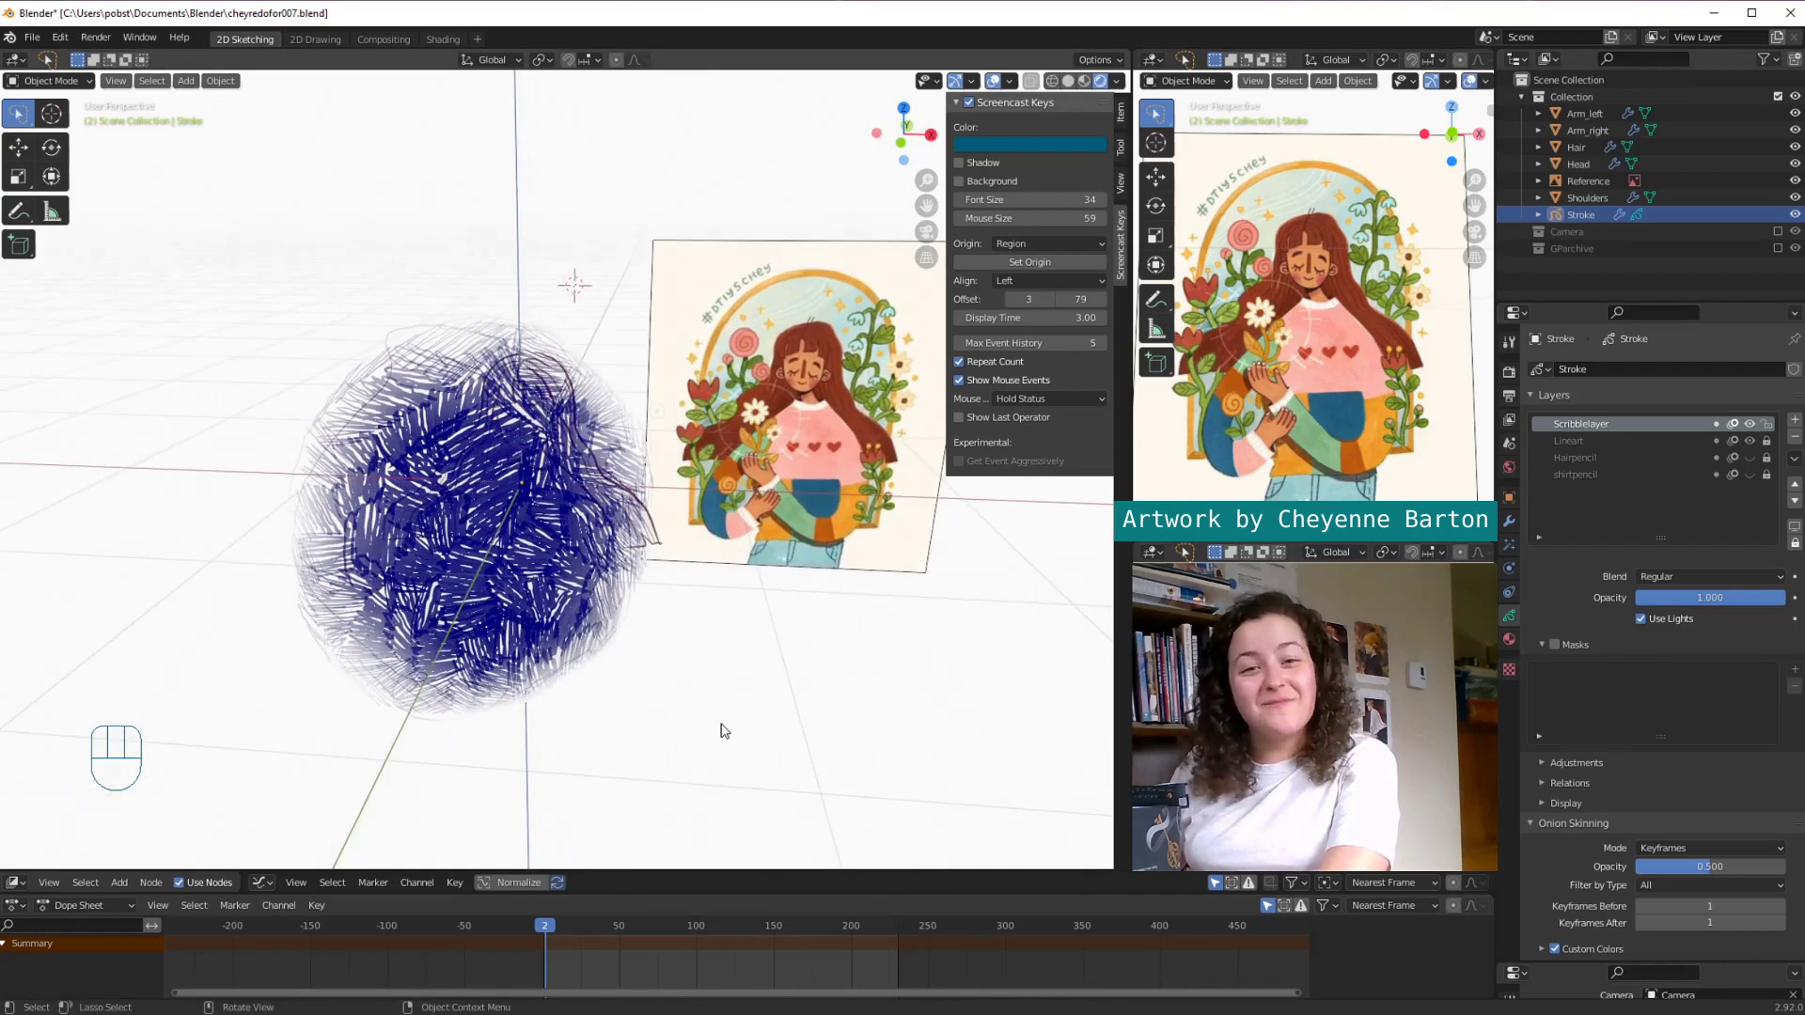
{"action": "key", "text": "ctrl+z"}
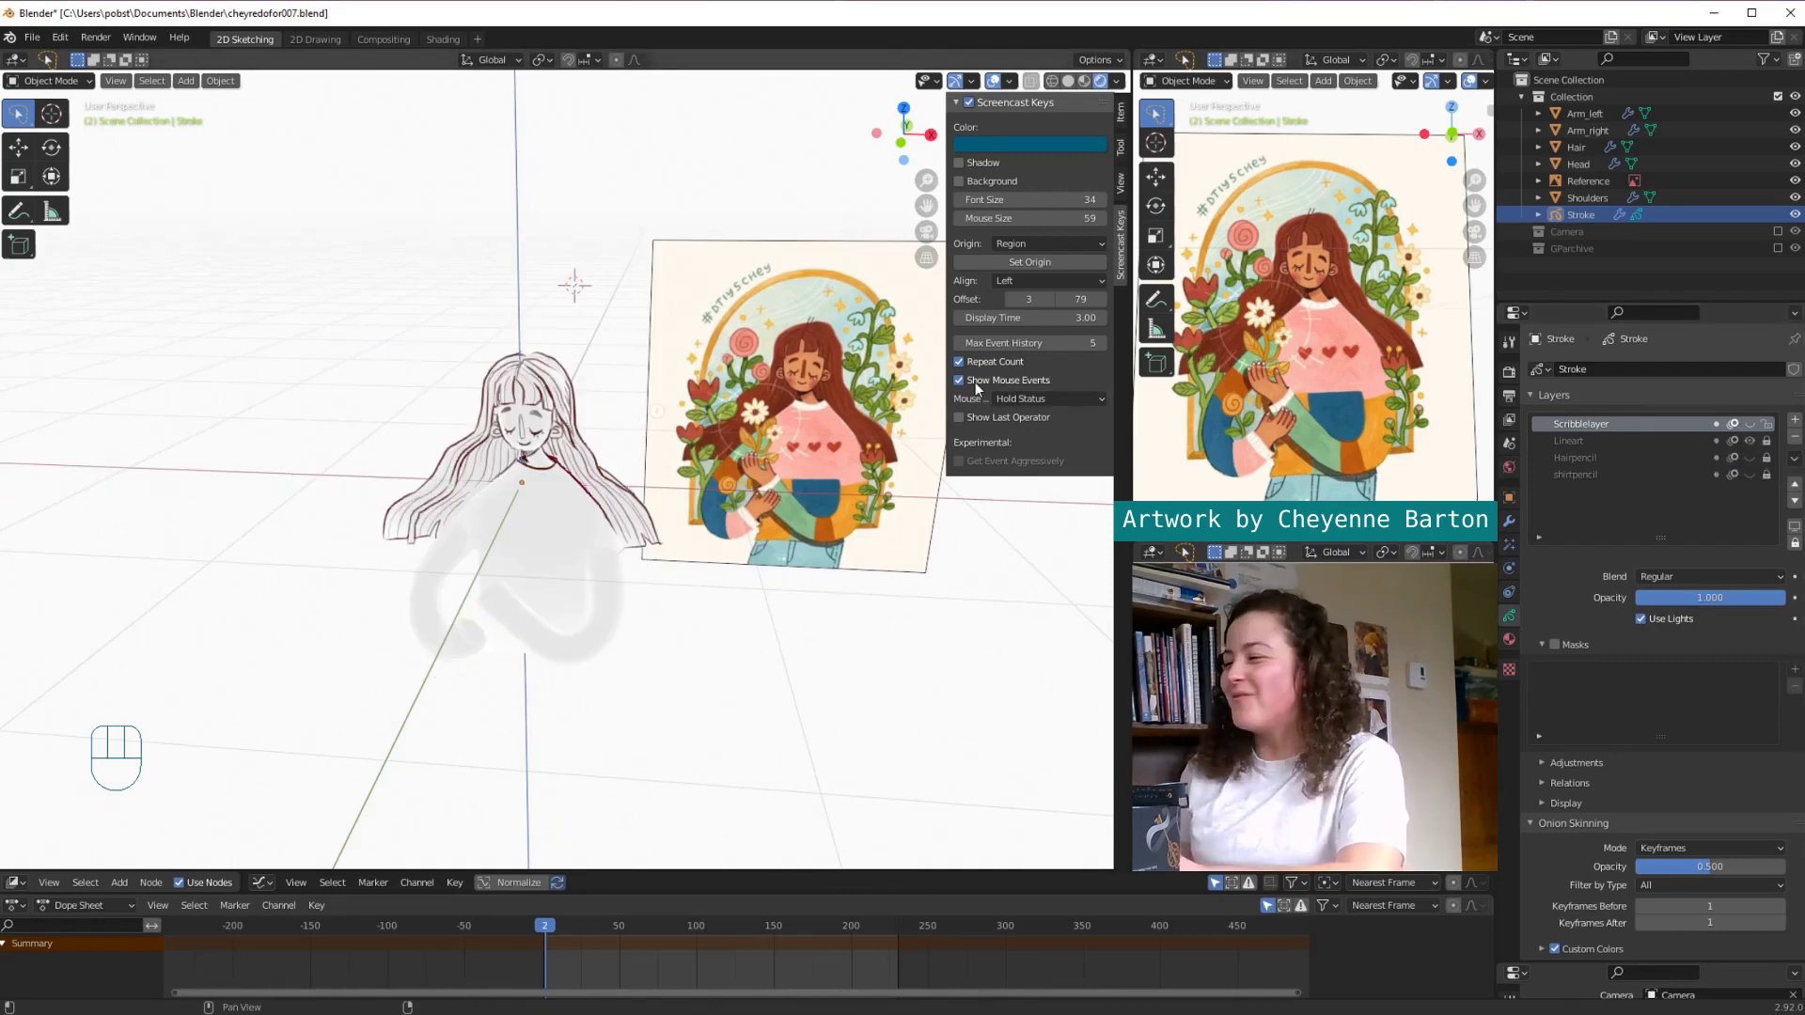
Step: Toggle the Hair object's Solidify.001 modifier in the viewport under solid shading
{"action": "left_click", "coordinate": [1508, 521]}
{"action": "left_click", "coordinate": [1576, 147]}
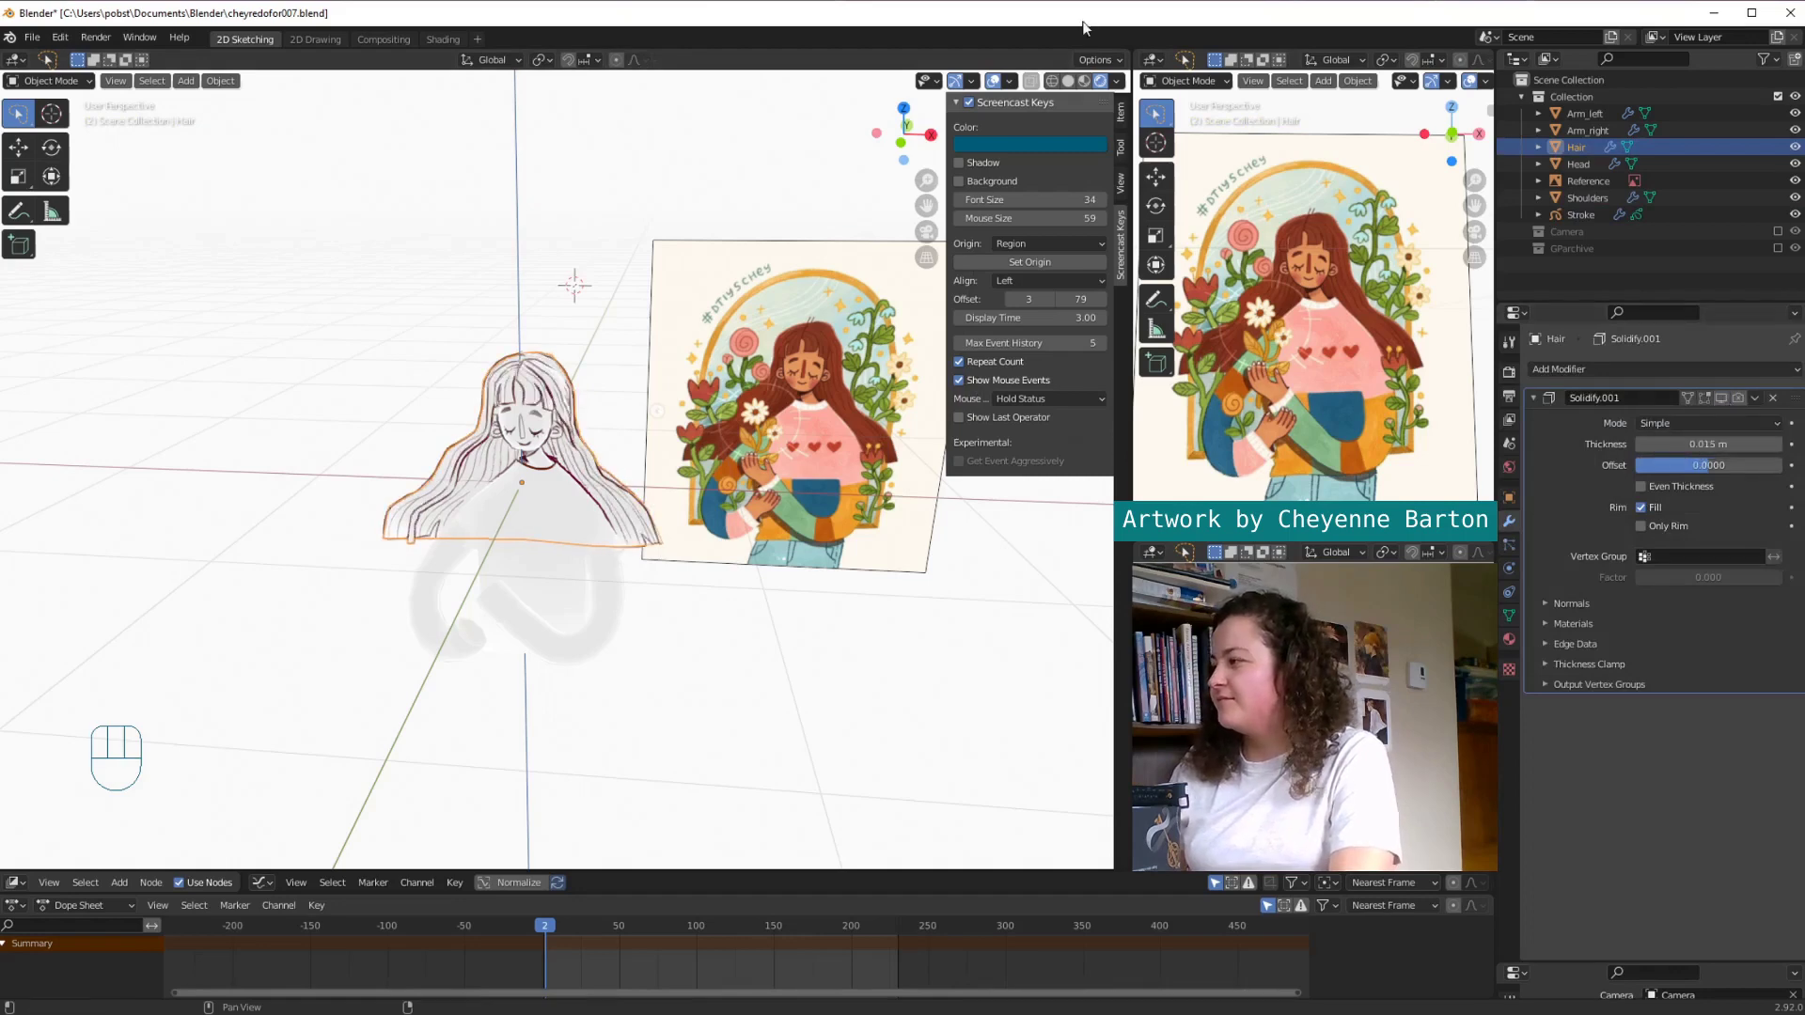
{"action": "left_click", "coordinate": [1069, 81]}
{"action": "scroll", "coordinate": [855, 562], "scroll_direction": "up", "scroll_amount": 2}
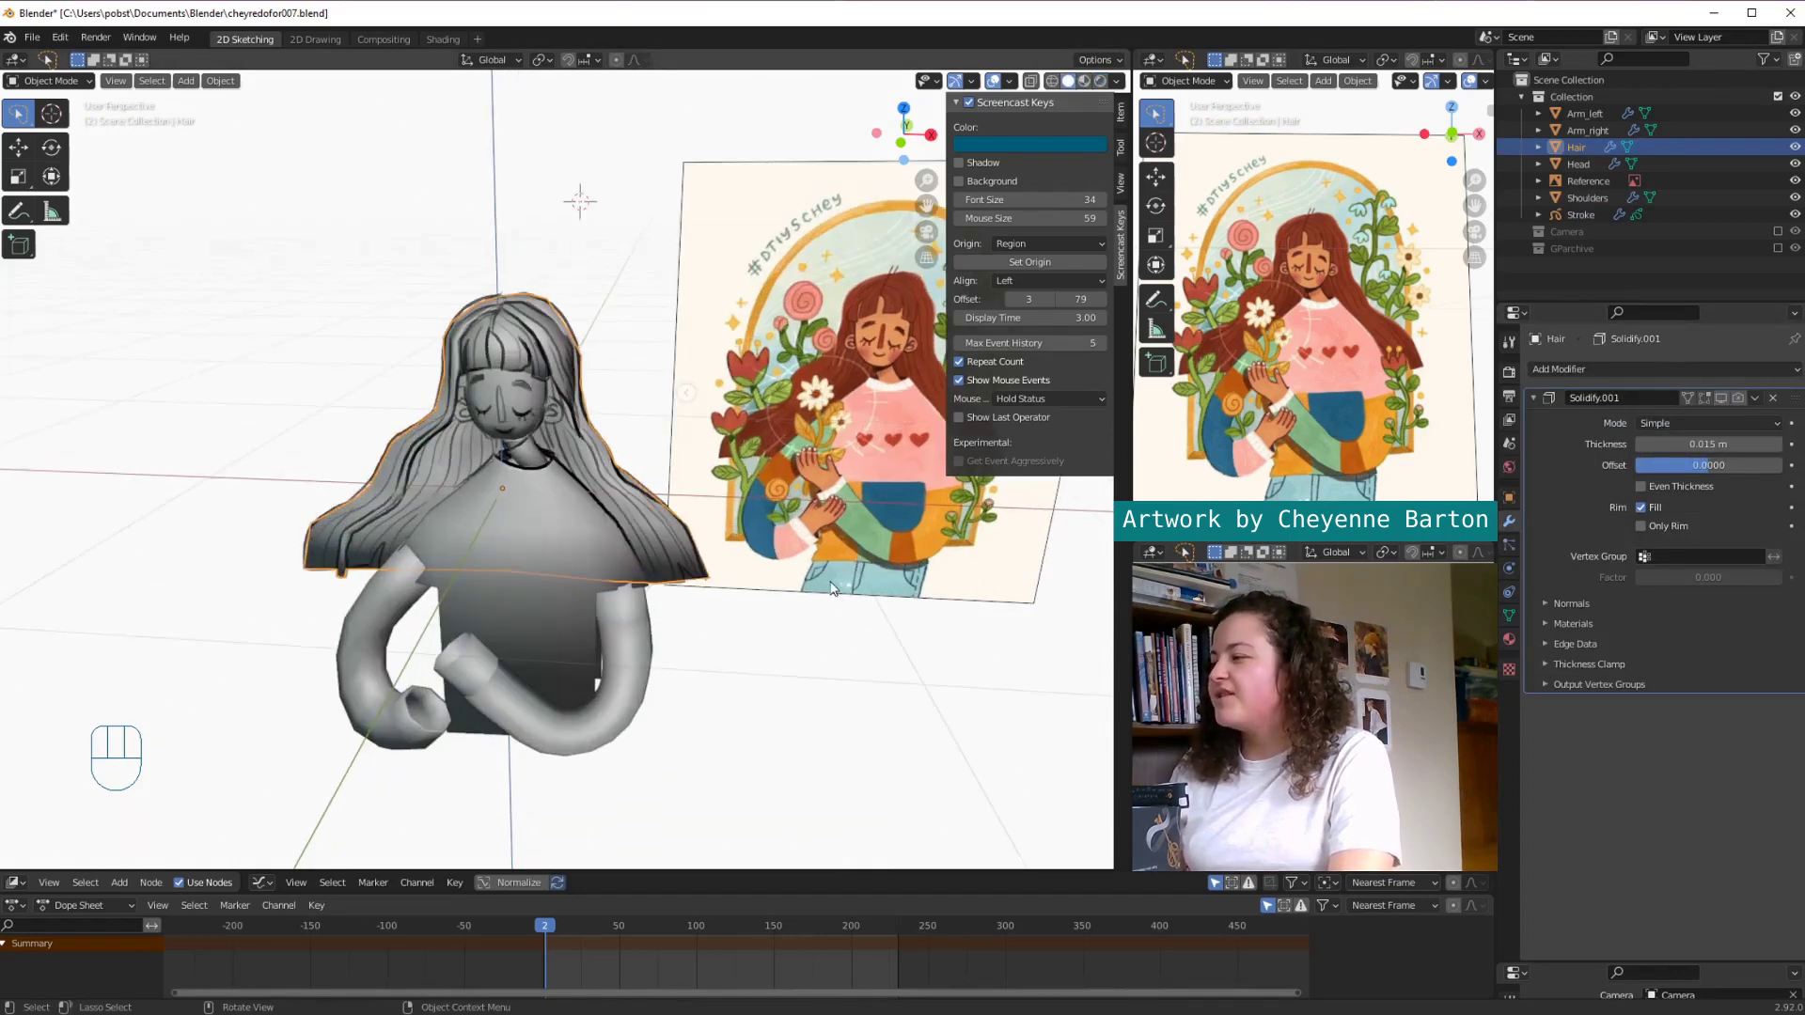
{"action": "left_click", "coordinate": [1721, 399]}
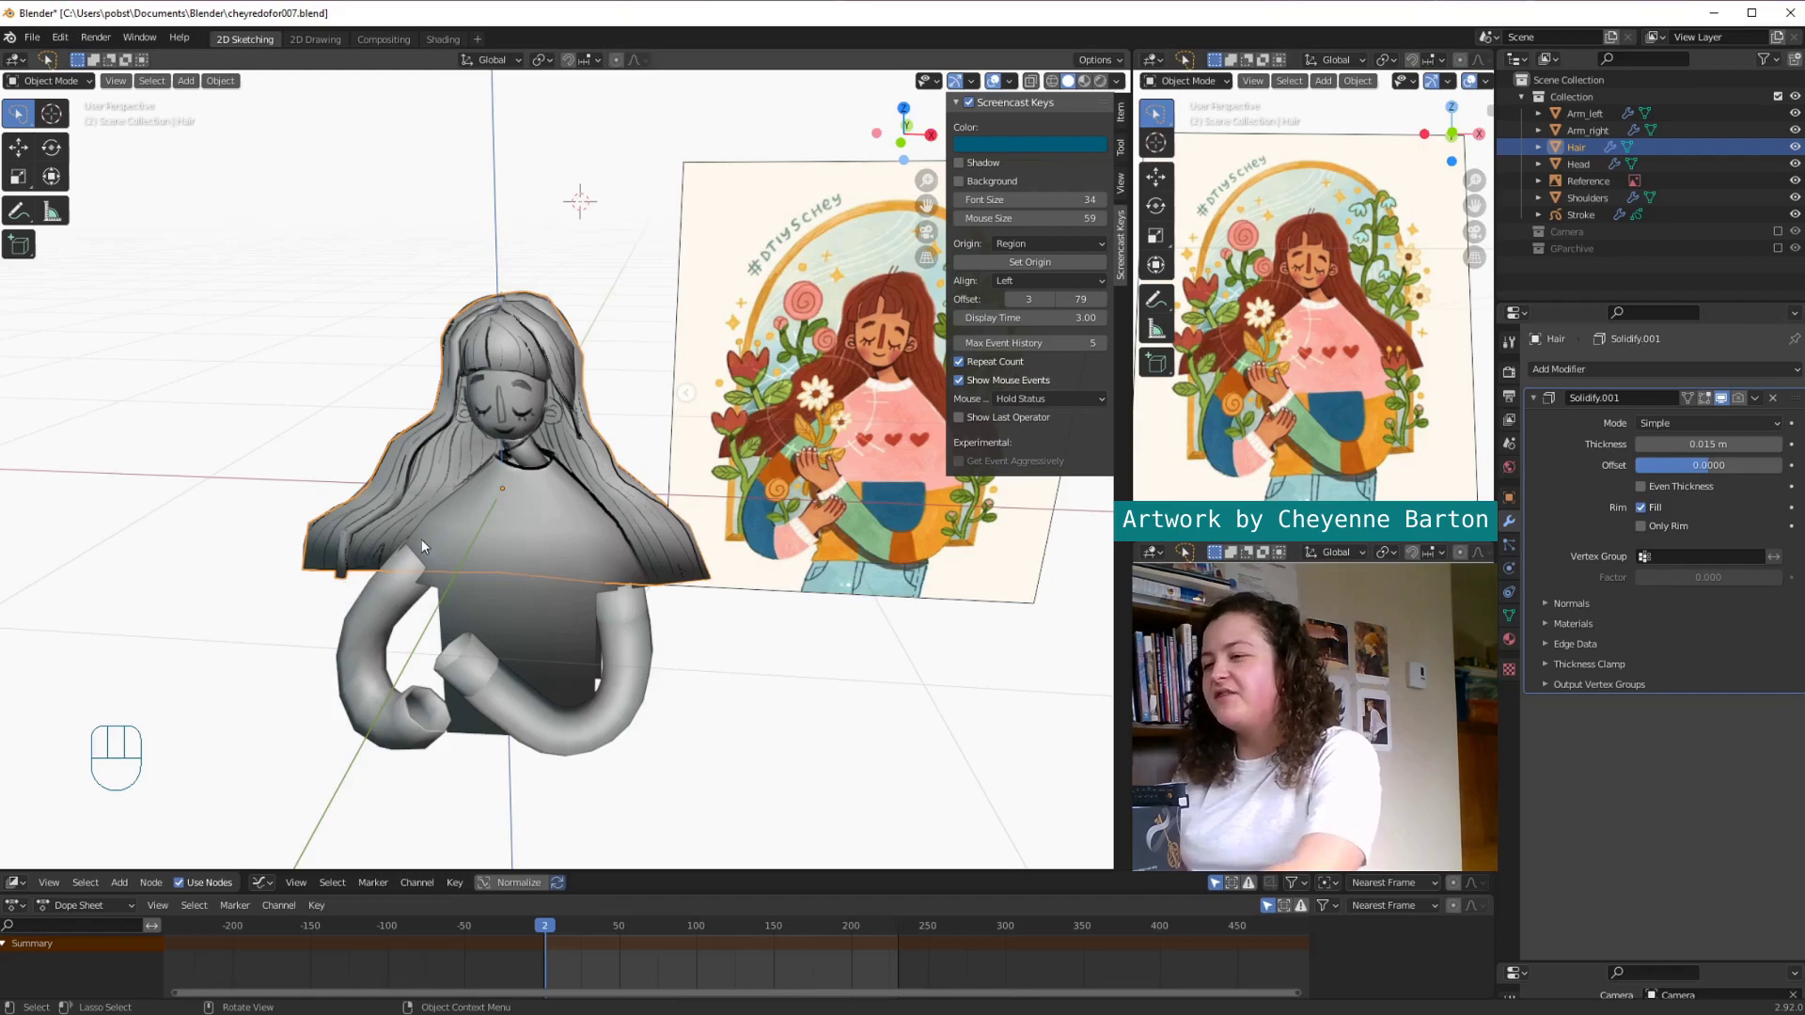
Step: Convert the Hair mesh to Grease Pencil with Keep Original enabled
{"action": "key", "text": "F3"}
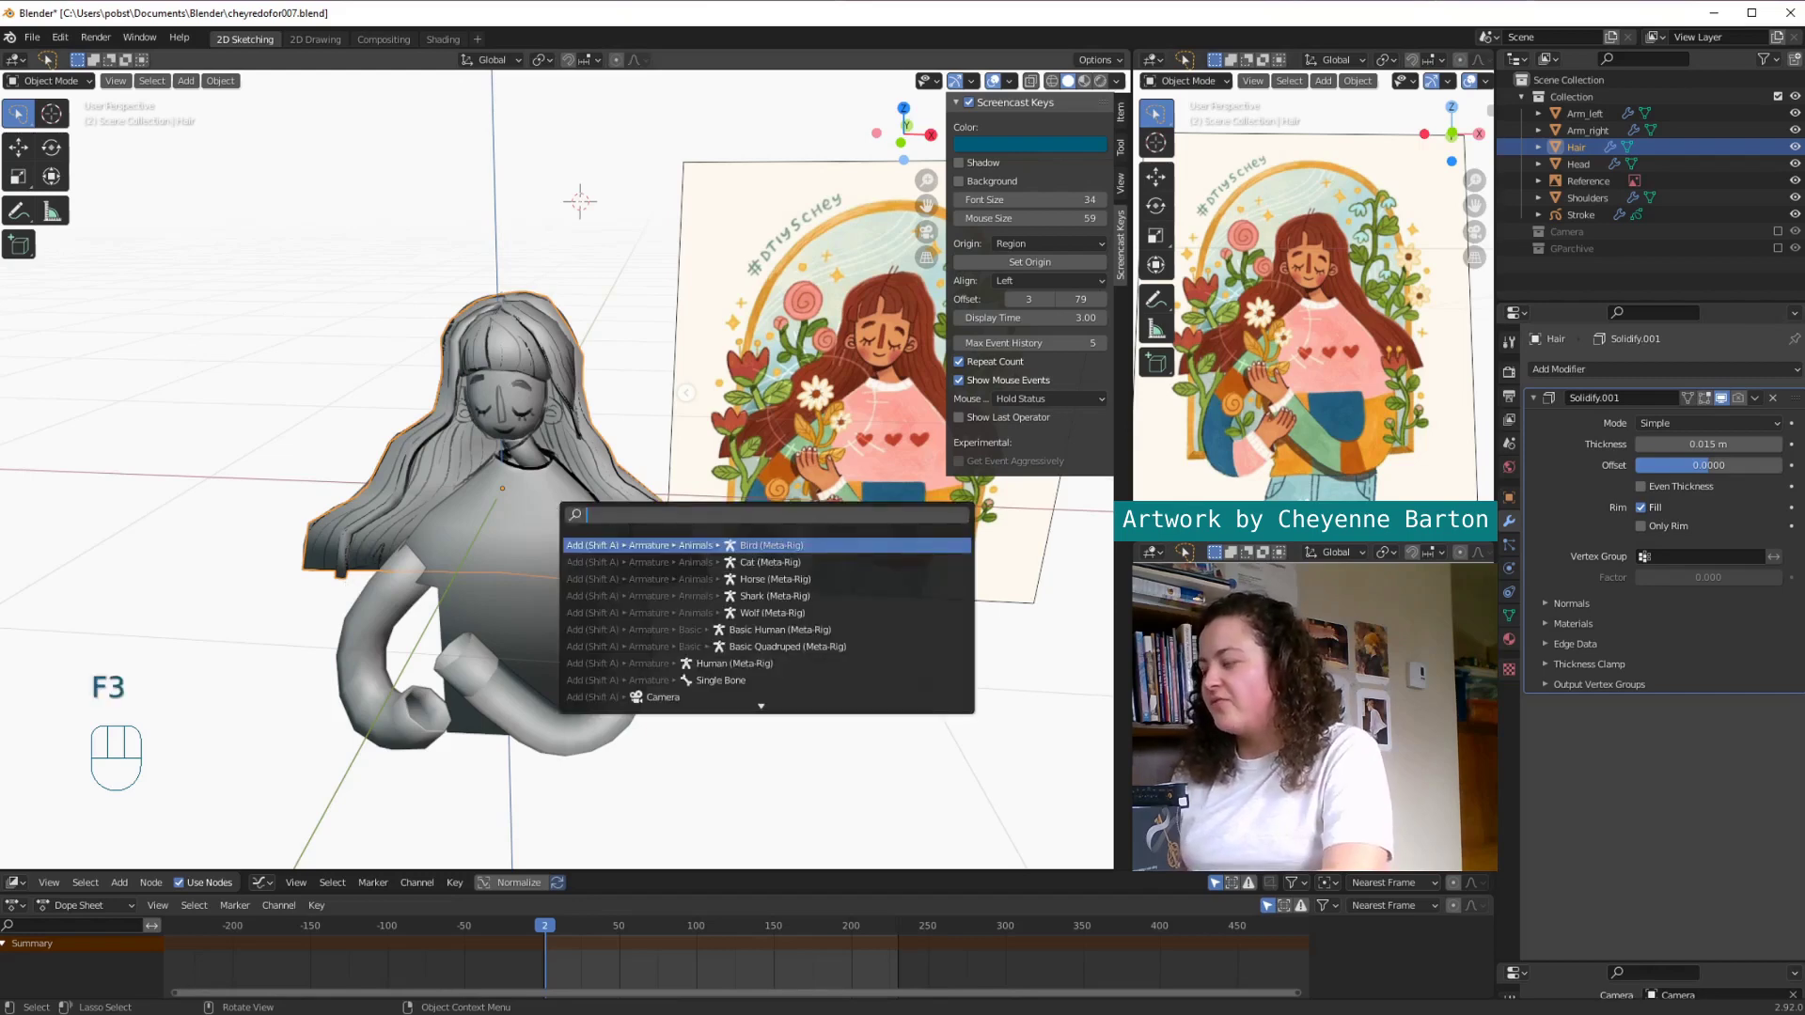
{"action": "type", "text": "convert"}
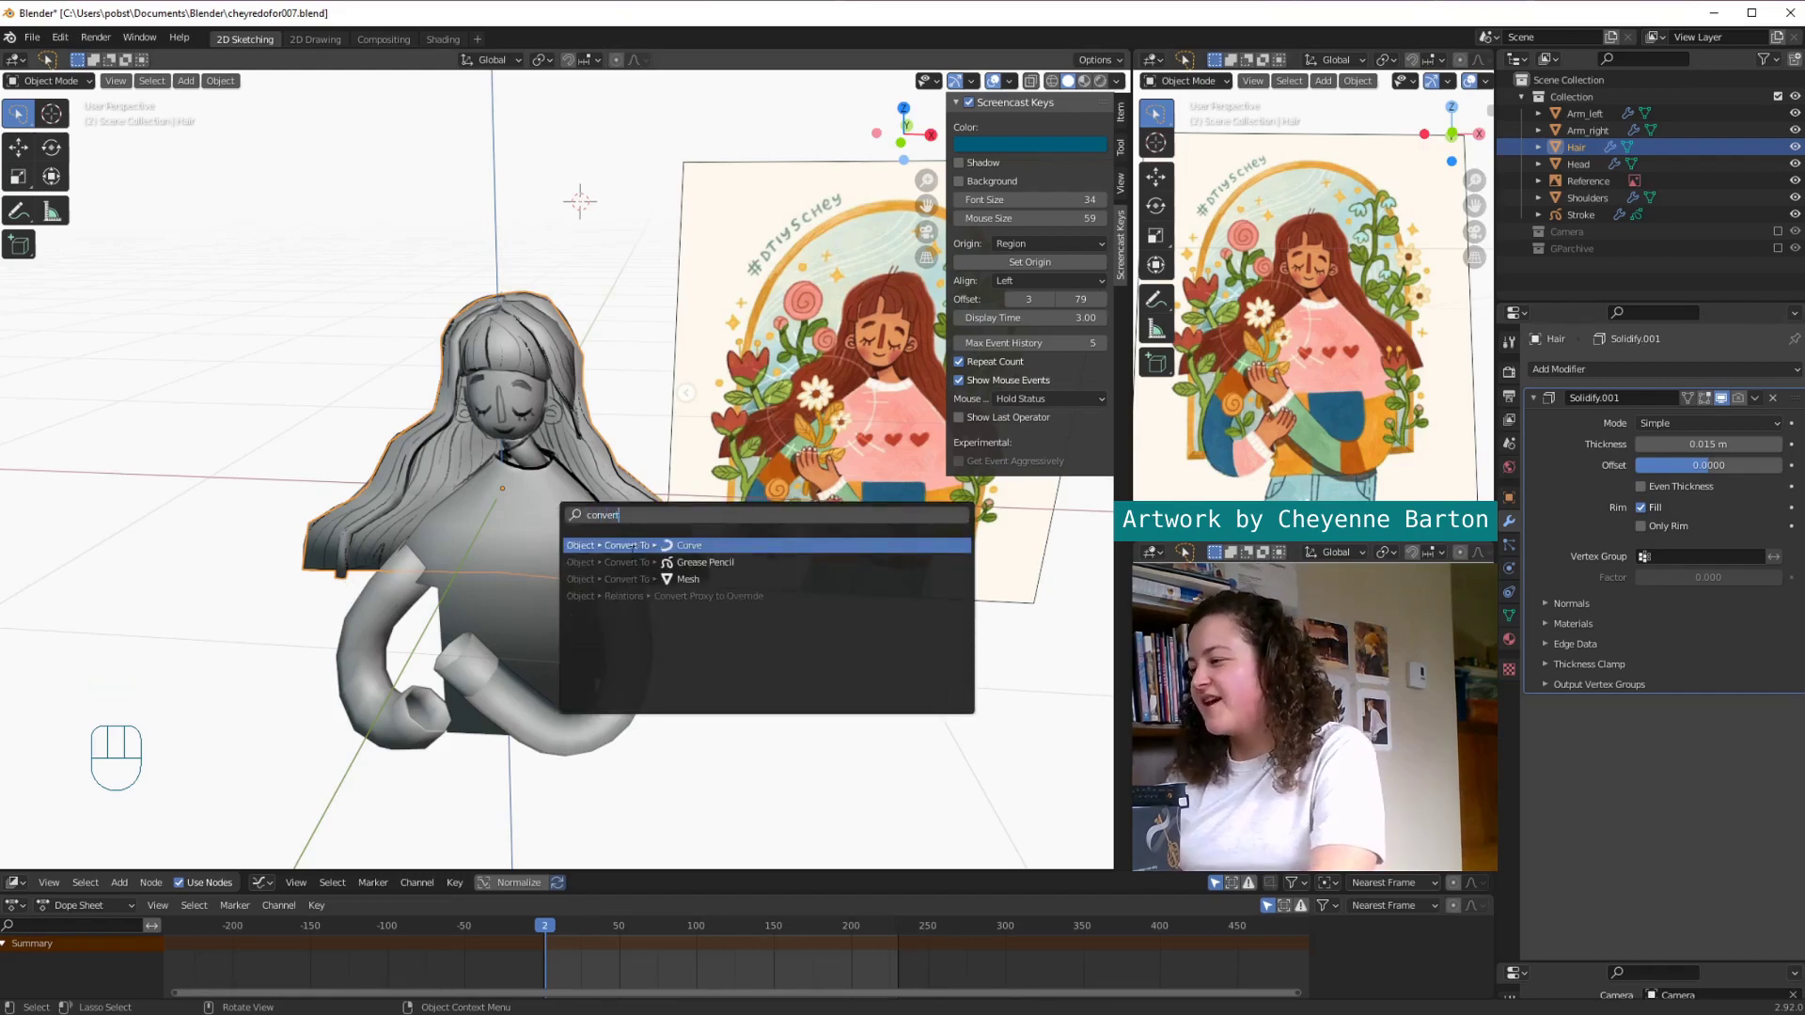
{"action": "key", "text": "Down"}
{"action": "left_click", "coordinate": [679, 564]}
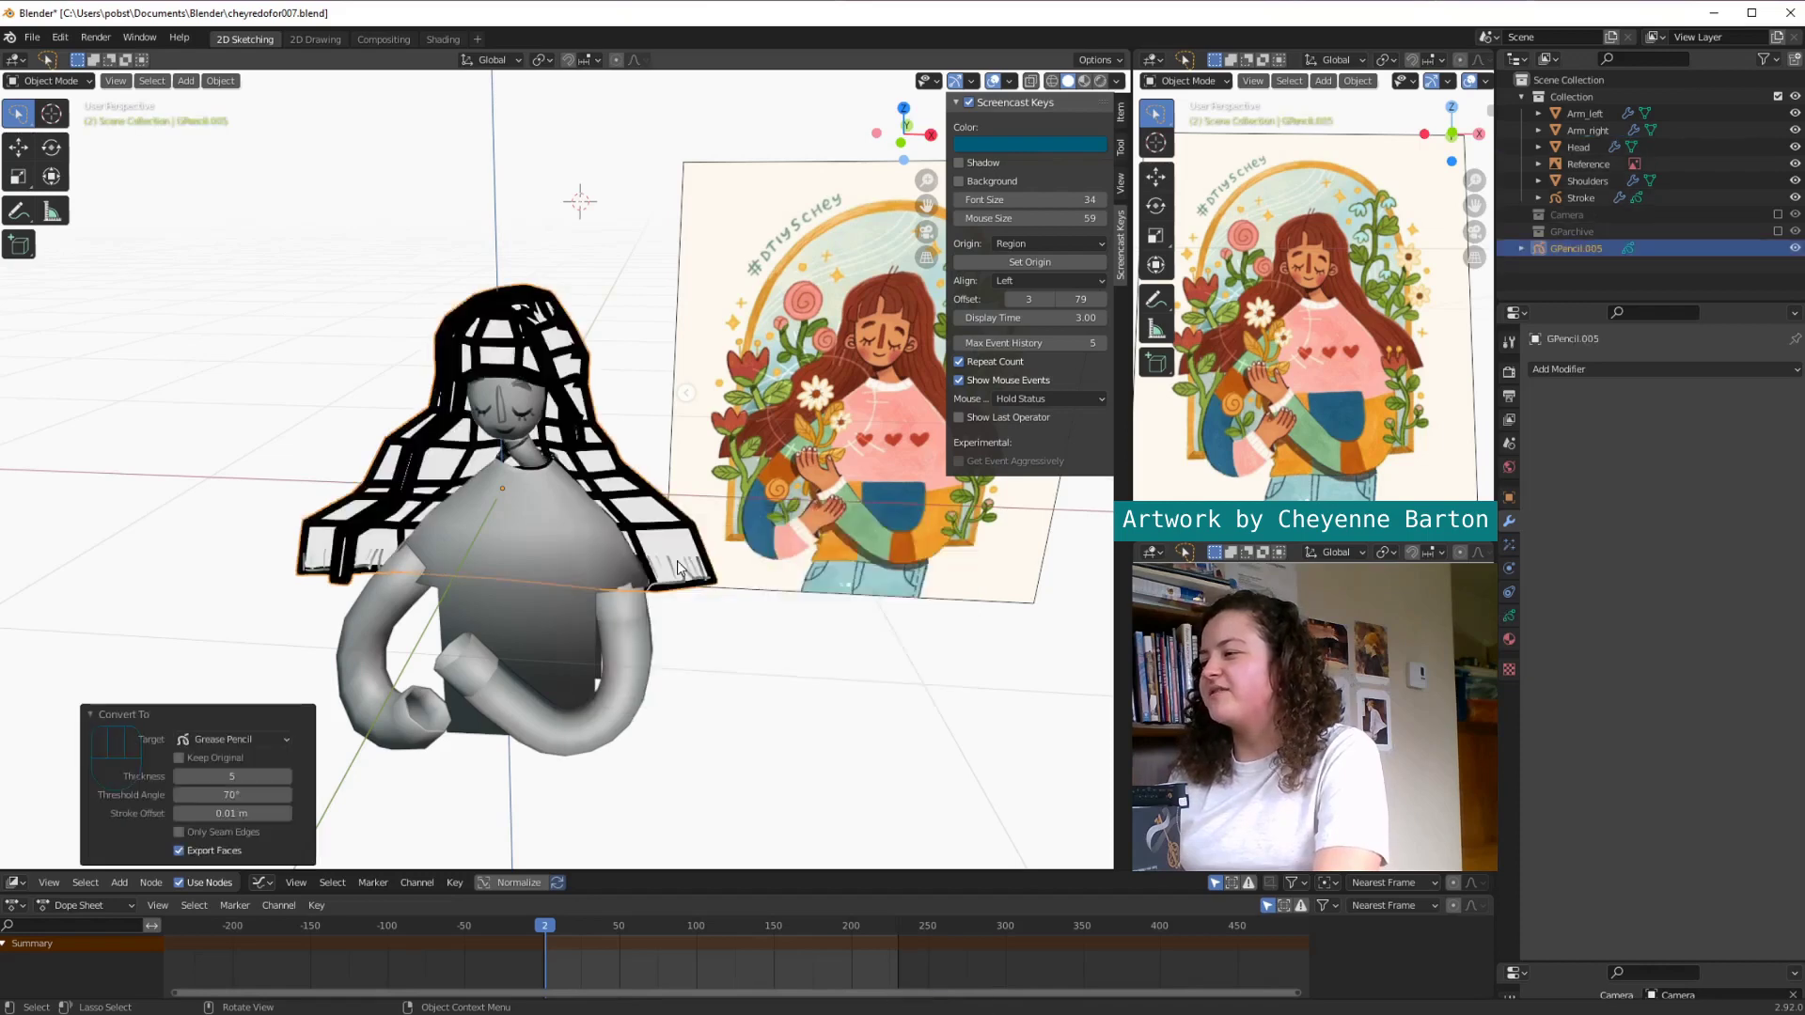
{"action": "left_click", "coordinate": [179, 757]}
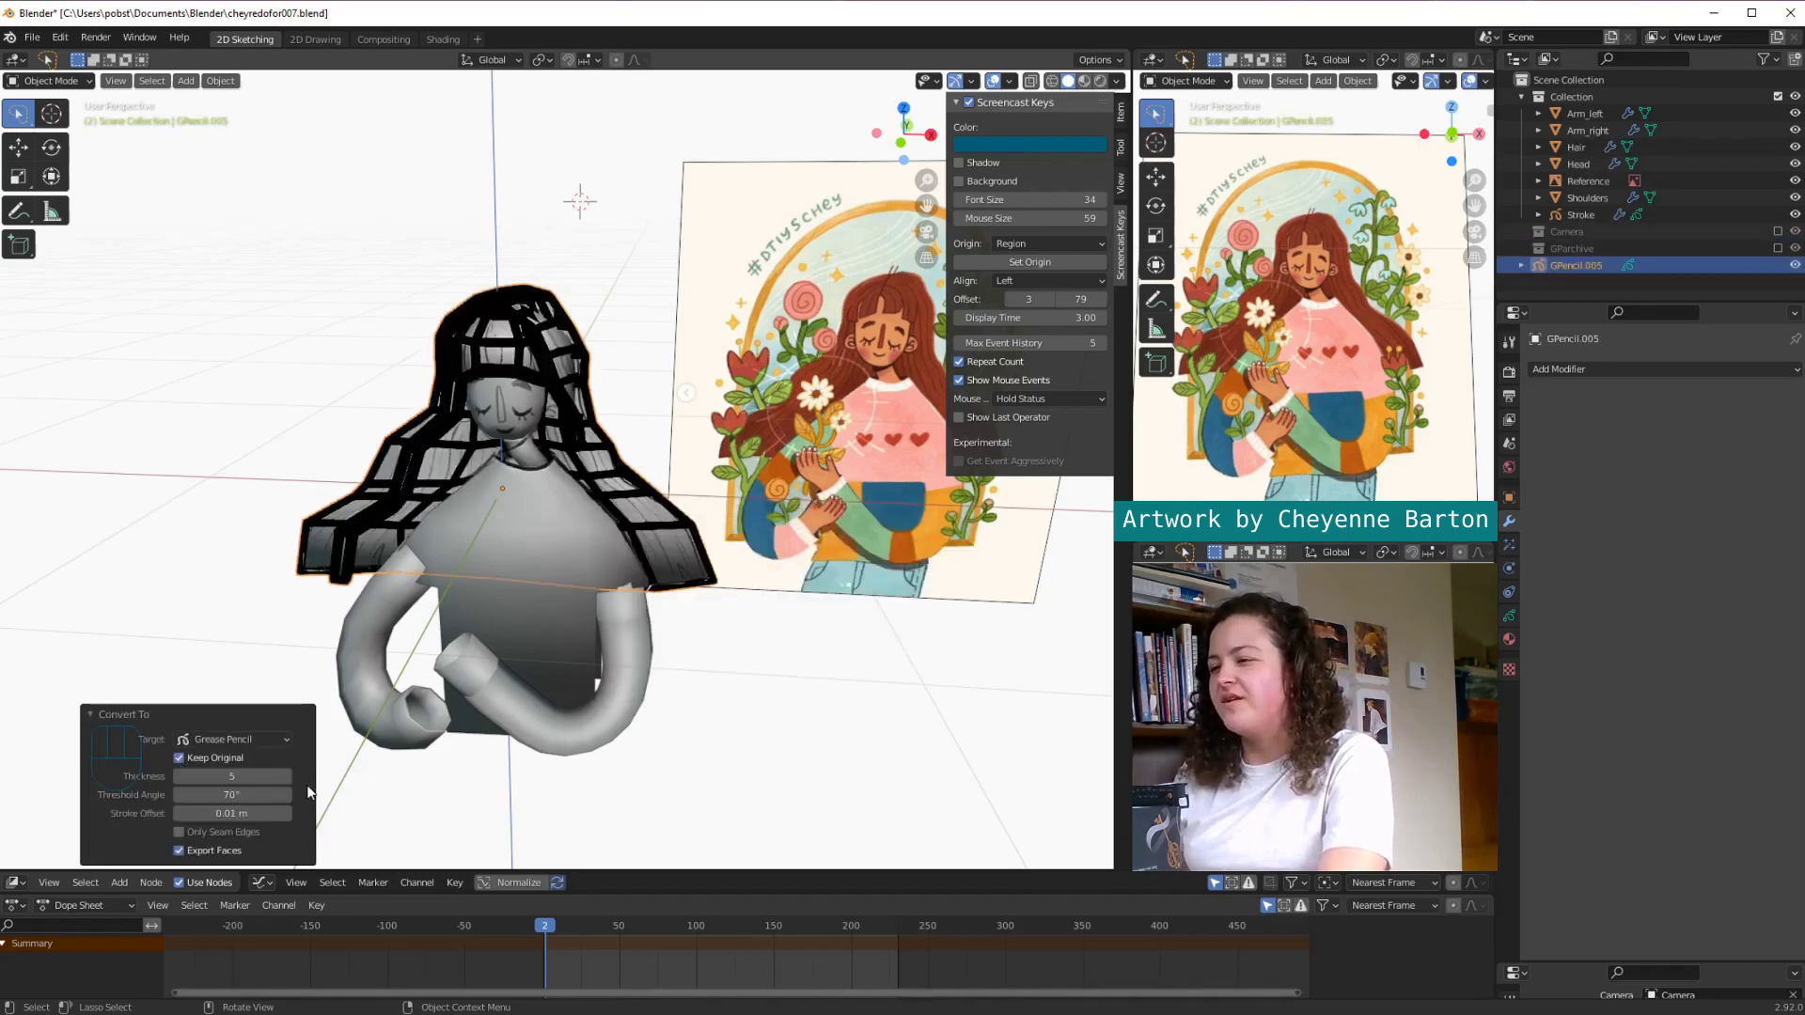
Step: Repeat the Grease Pencil conversion for Arm_left, the next arm part and Shoulders
{"action": "left_click", "coordinate": [1589, 130]}
{"action": "key", "text": "F3"}
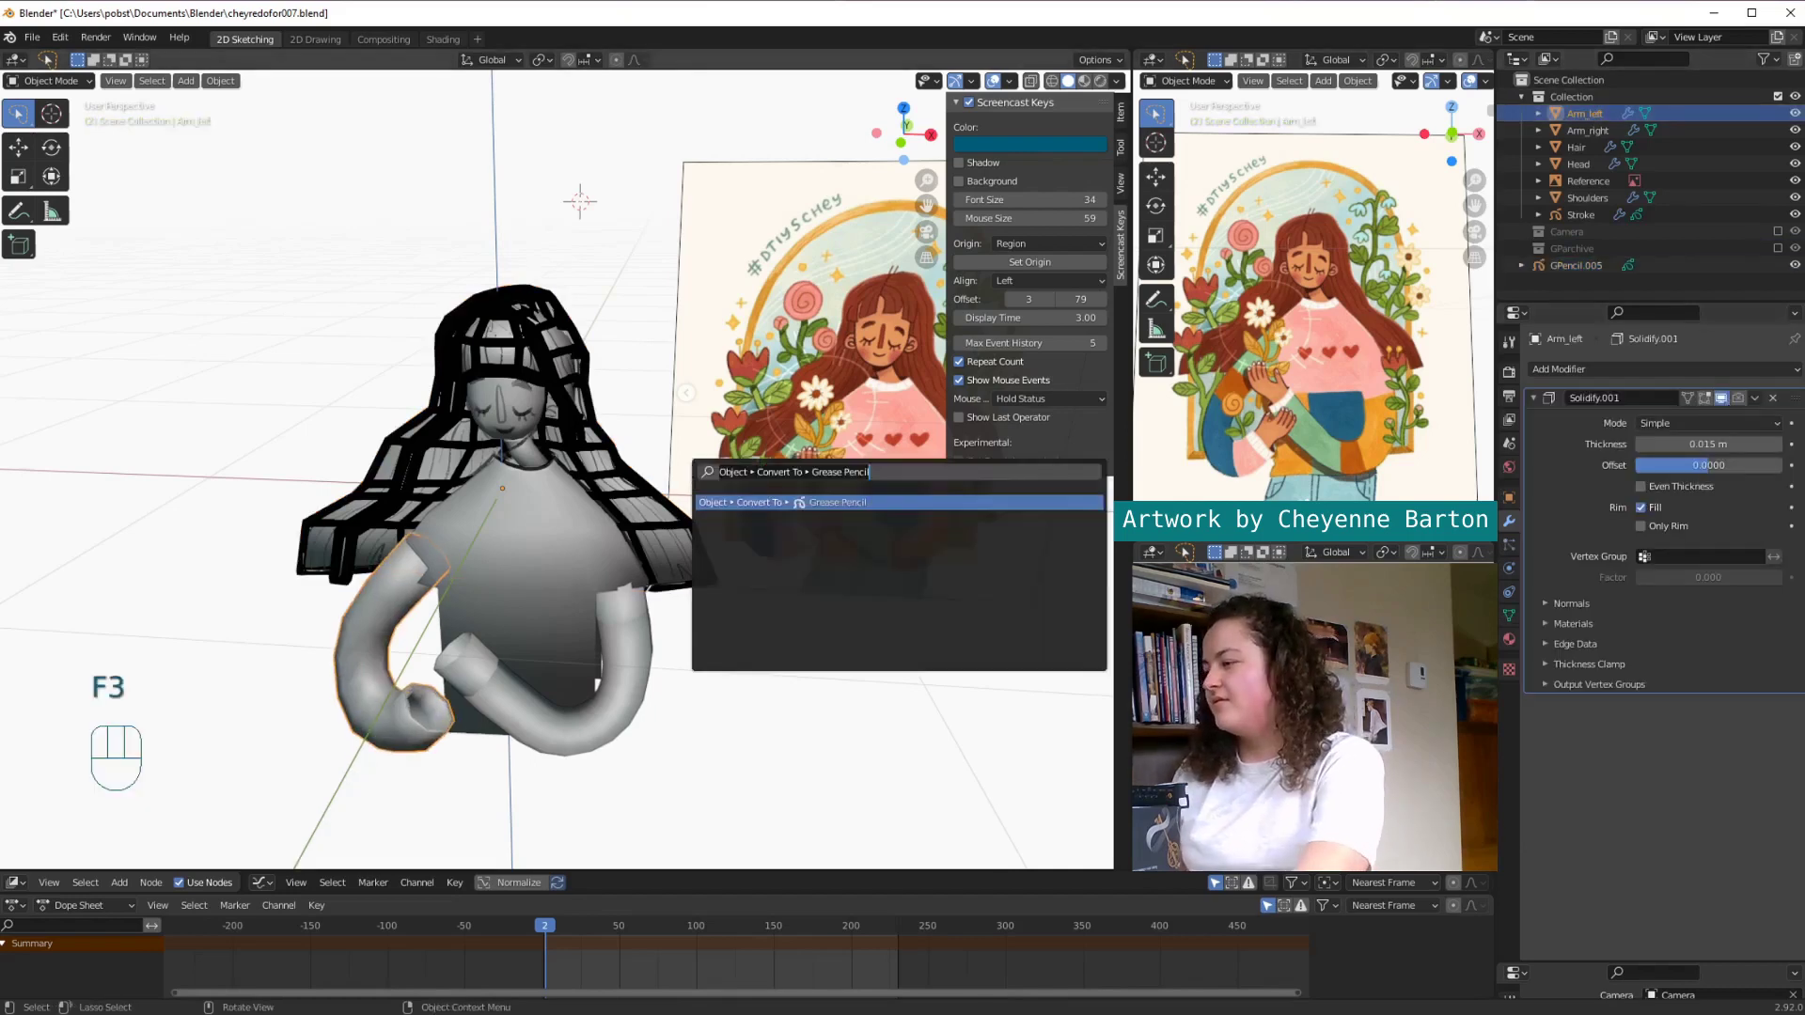
{"action": "key", "text": "Return"}
{"action": "left_click", "coordinate": [1577, 146]}
{"action": "key", "text": "F3"}
{"action": "key", "text": "Return"}
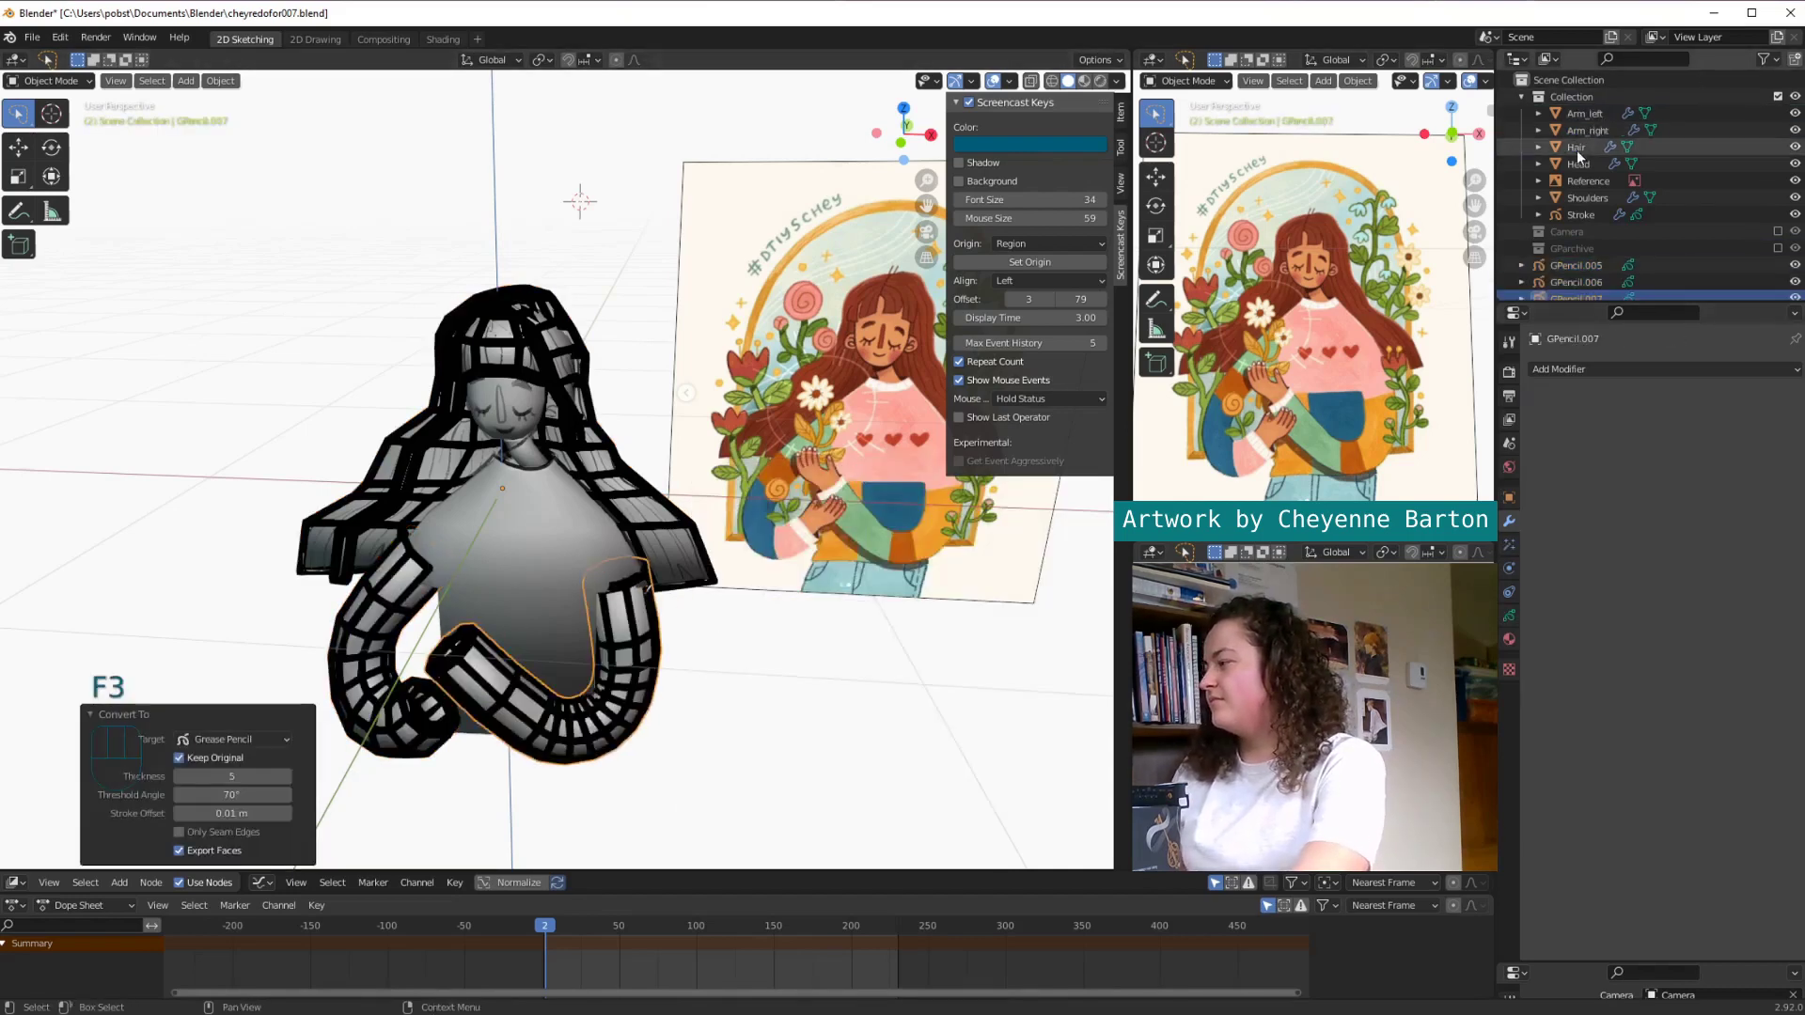
{"action": "left_click", "coordinate": [1577, 147]}
{"action": "key", "text": "F3"}
{"action": "key", "text": "Return"}
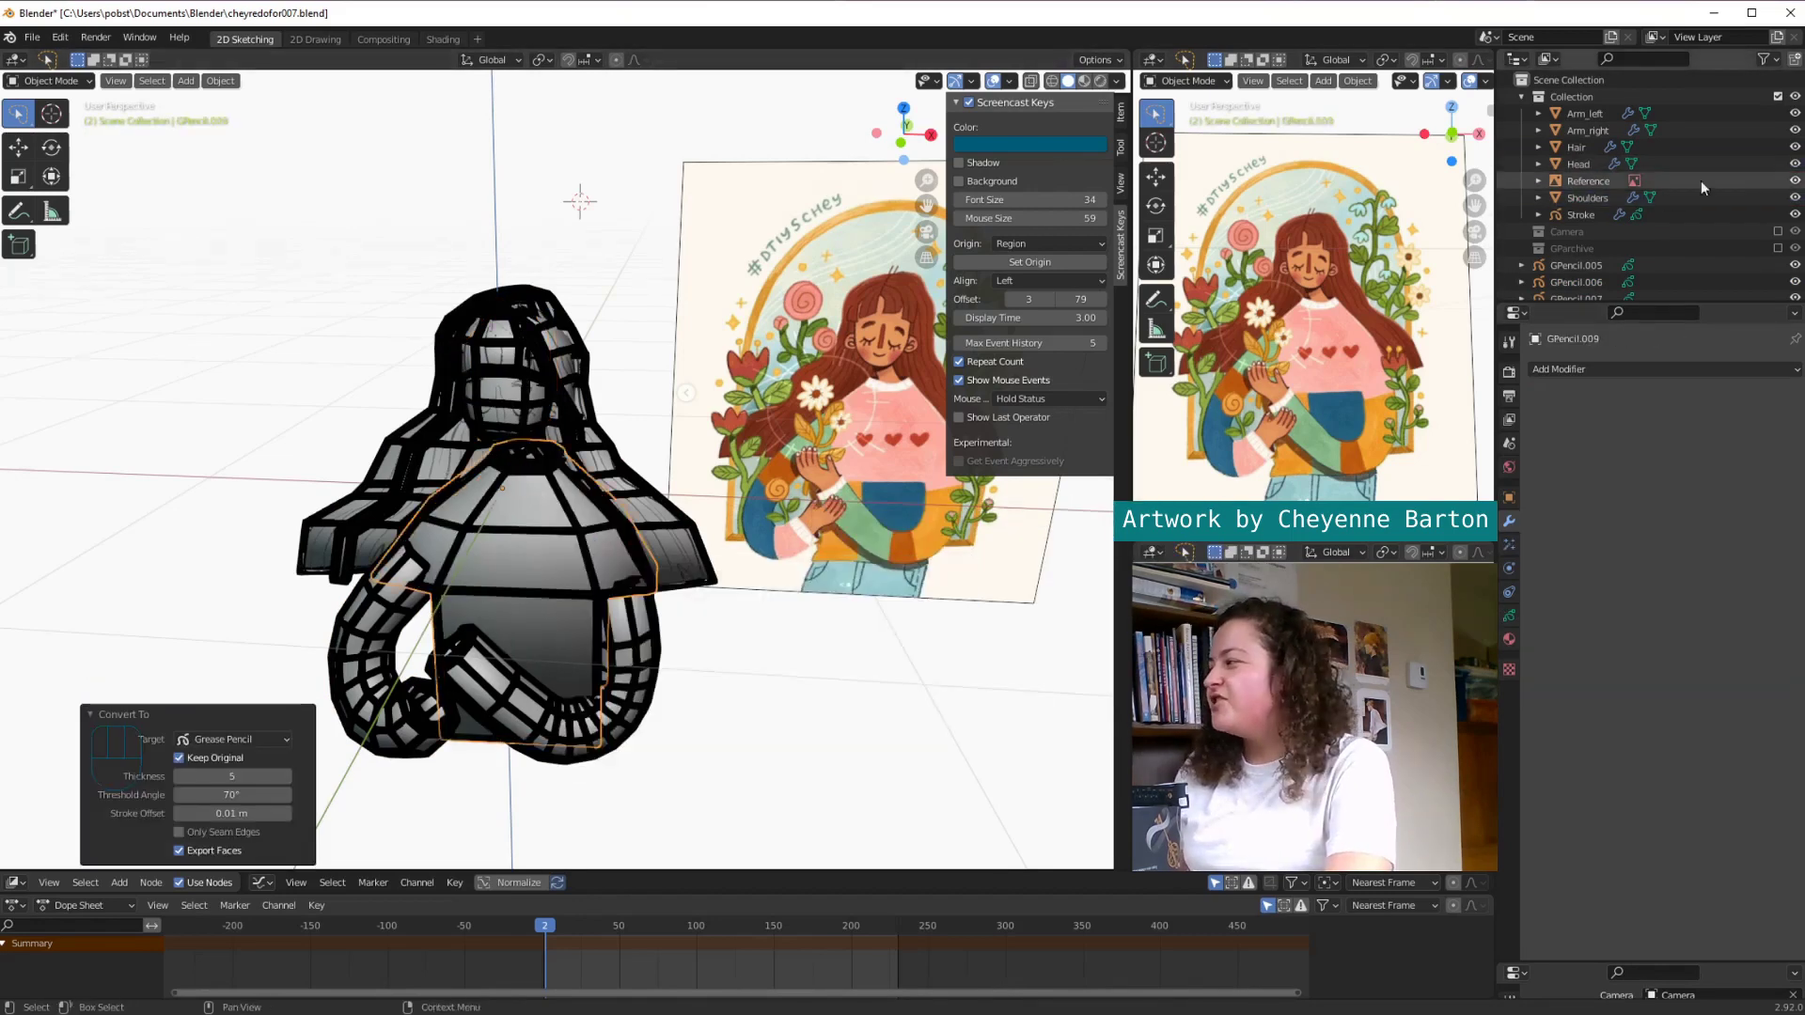
Step: Inspect GPencil.005's layers with Hair_Fills active and its extra layer actions menu
{"action": "scroll", "coordinate": [1587, 241], "scroll_direction": "down", "scroll_amount": 2}
{"action": "left_click", "coordinate": [1587, 221]}
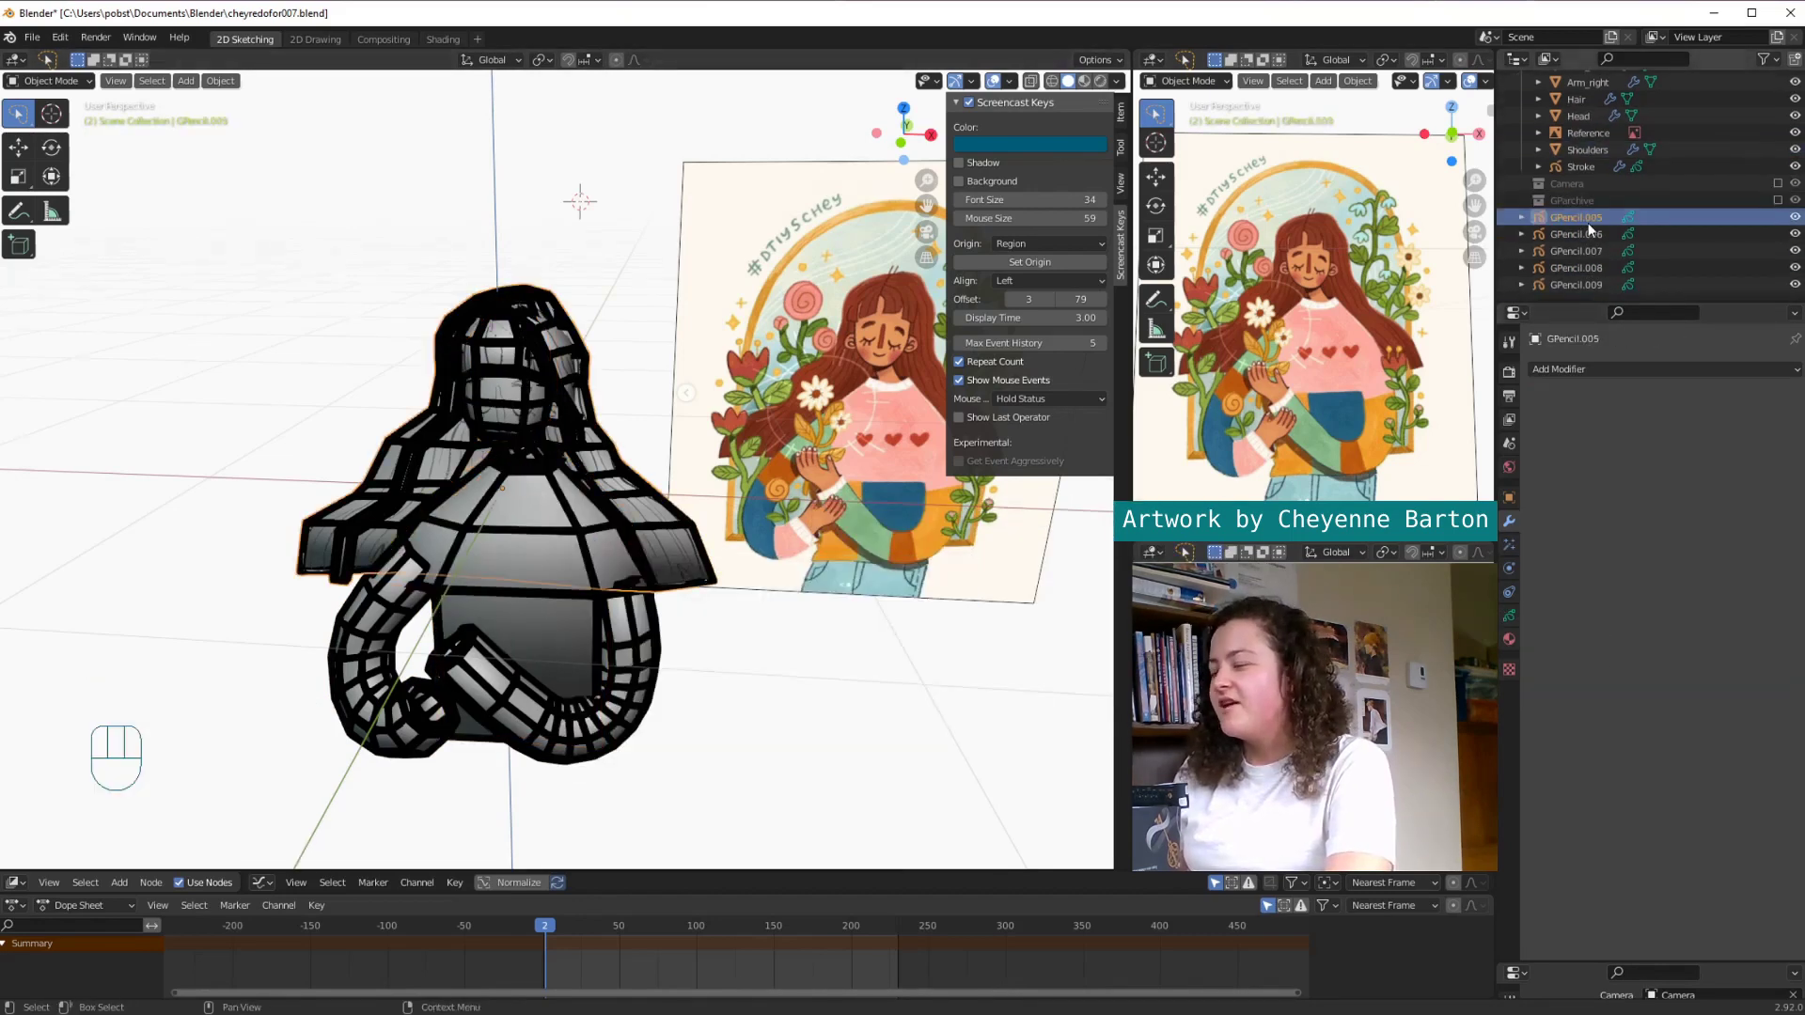
{"action": "left_click", "coordinate": [1508, 618]}
{"action": "left_click", "coordinate": [1593, 442]}
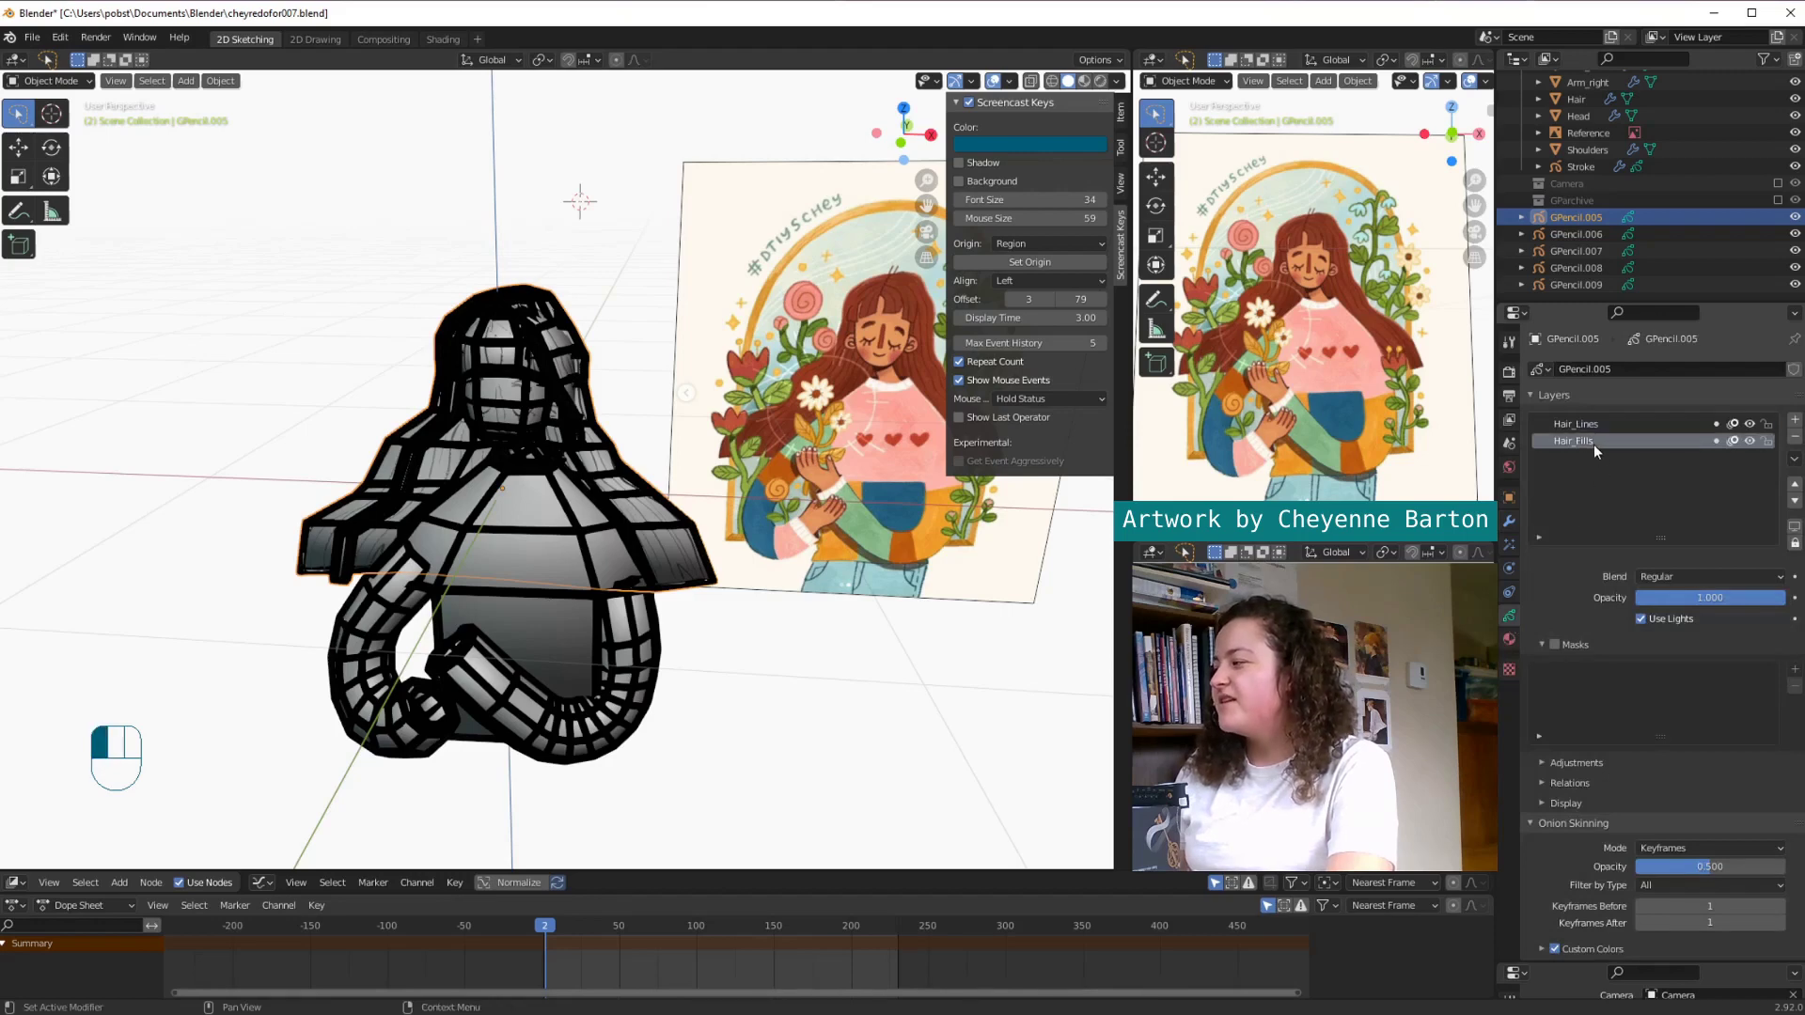
{"action": "left_click", "coordinate": [1795, 460]}
{"action": "mouse_move", "coordinate": [1728, 635]}
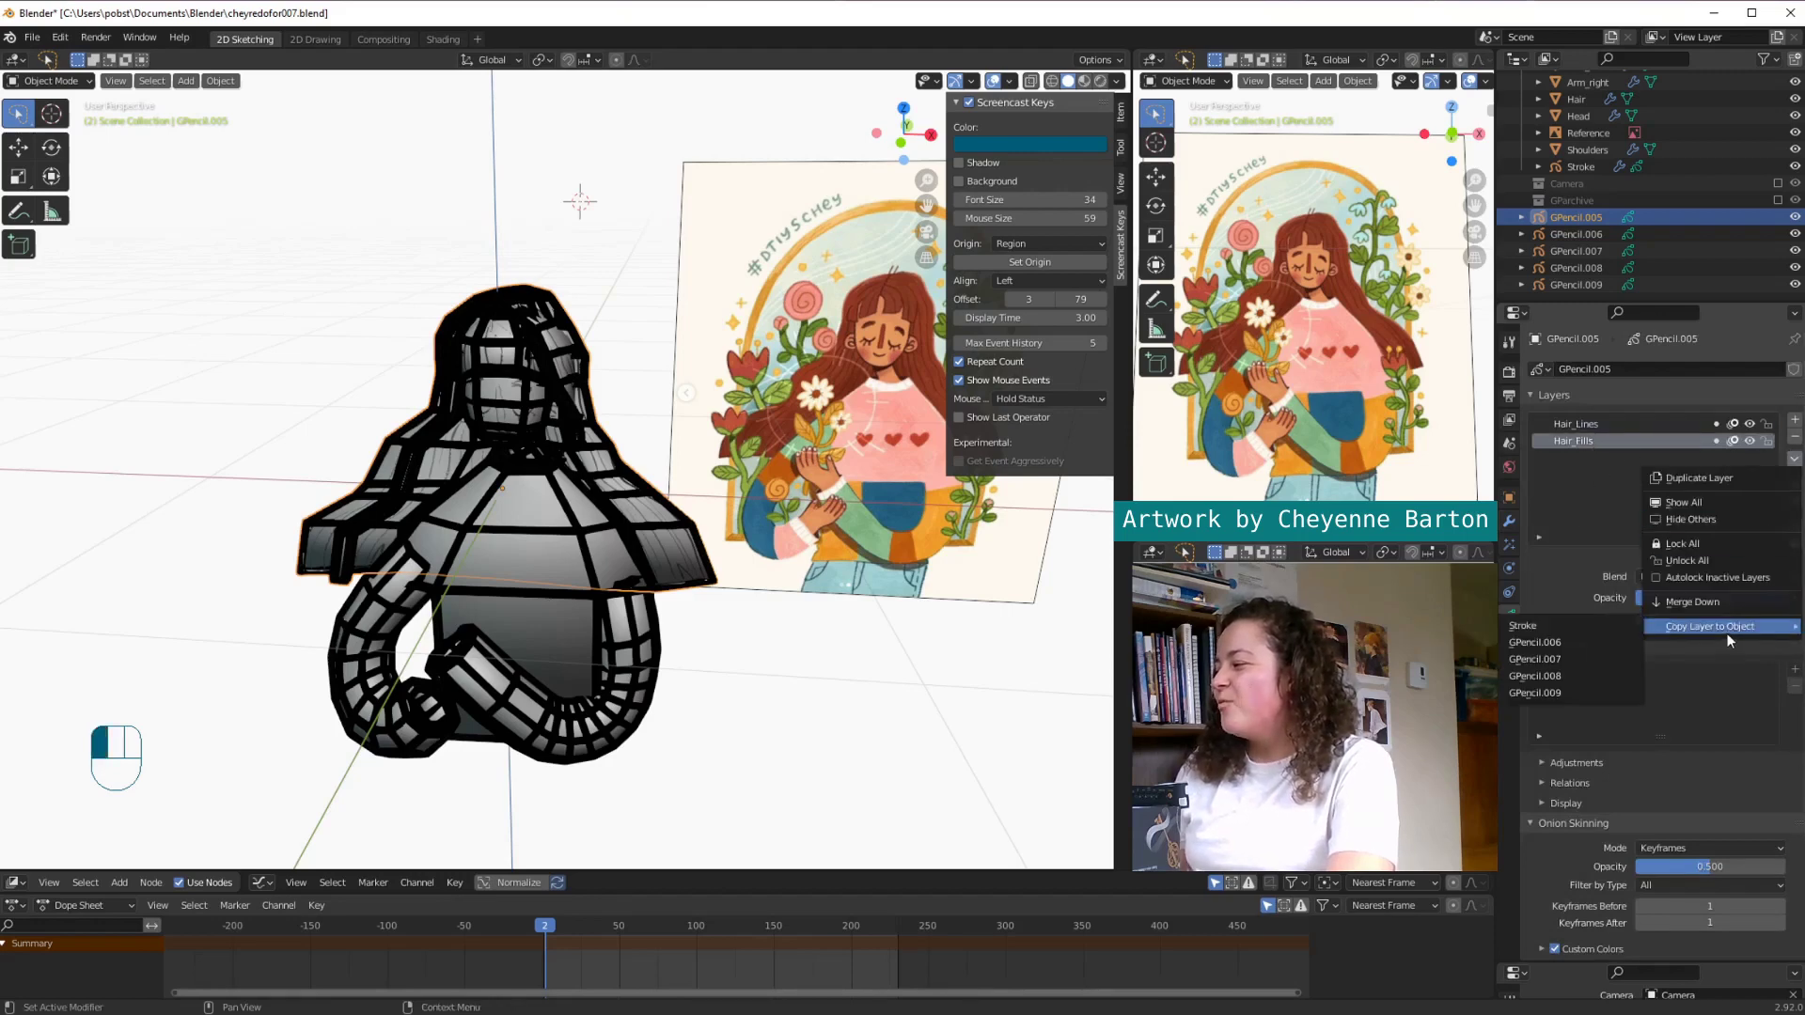
Step: Select the GPencil.006–.009 drawings, delete them all, and make Stroke active
{"action": "left_click", "coordinate": [1576, 234]}
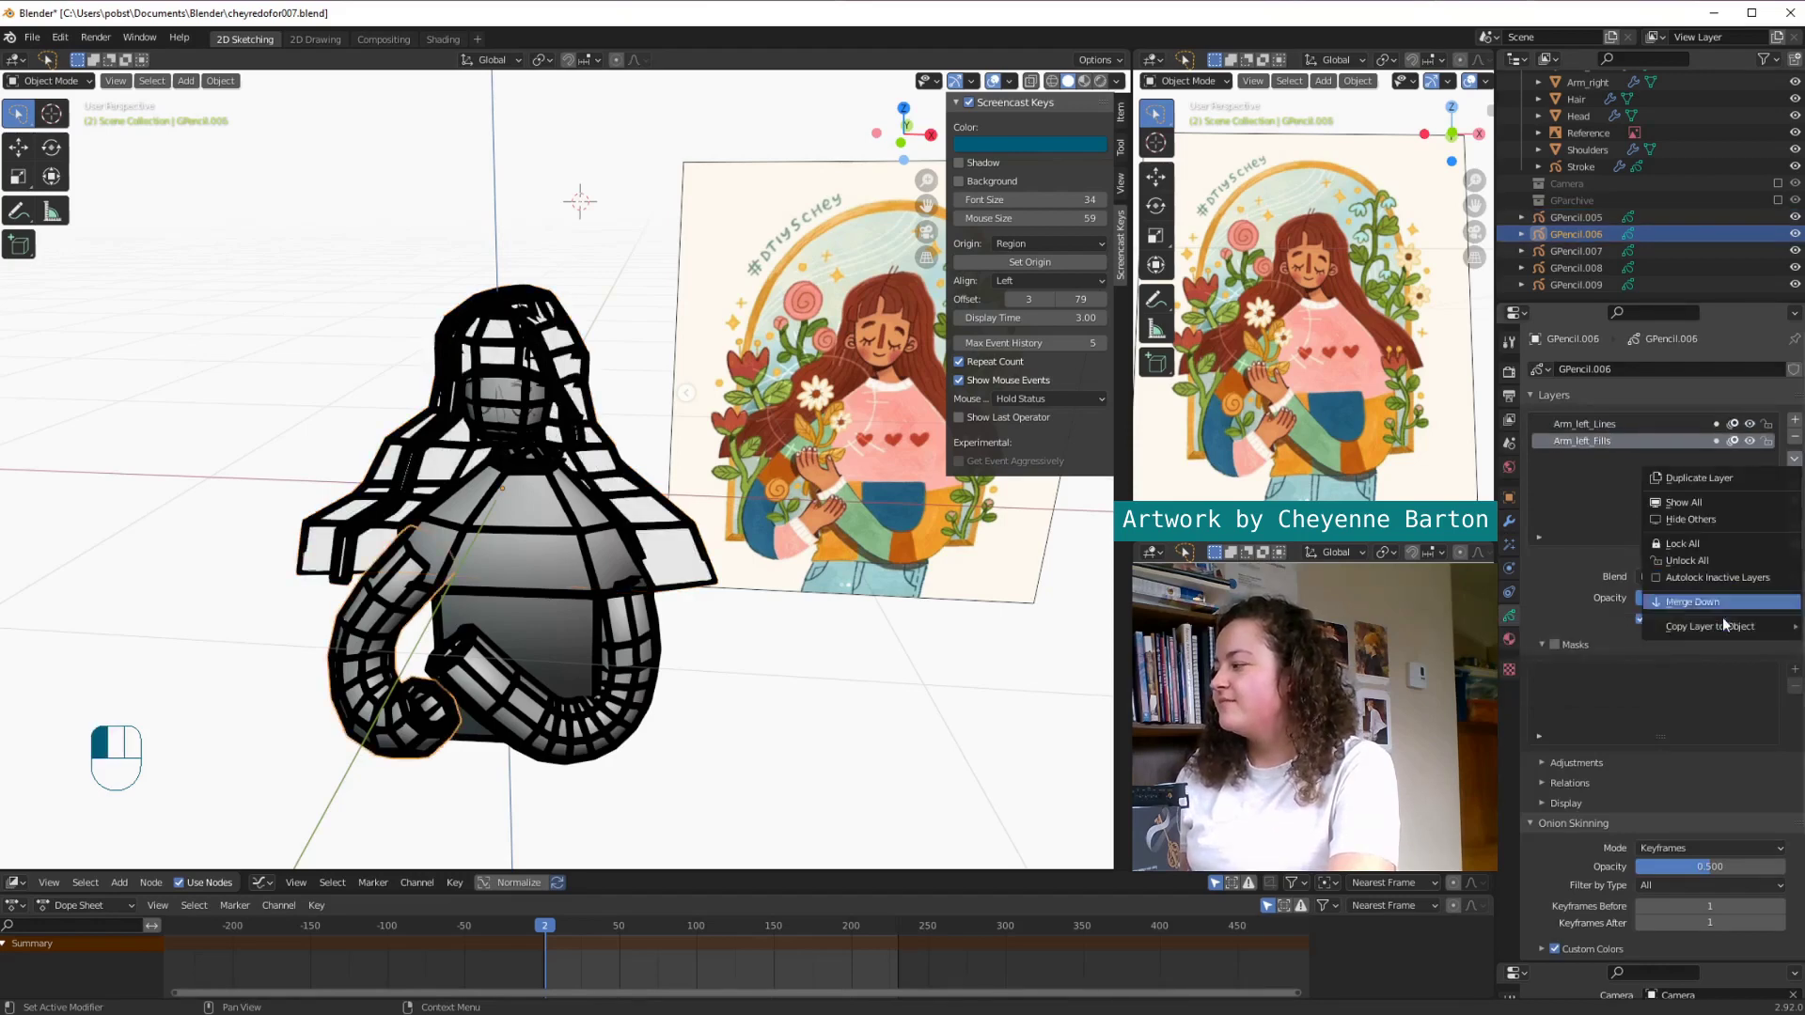
{"action": "left_click", "coordinate": [1576, 285]}
{"action": "left_click", "coordinate": [1795, 460]}
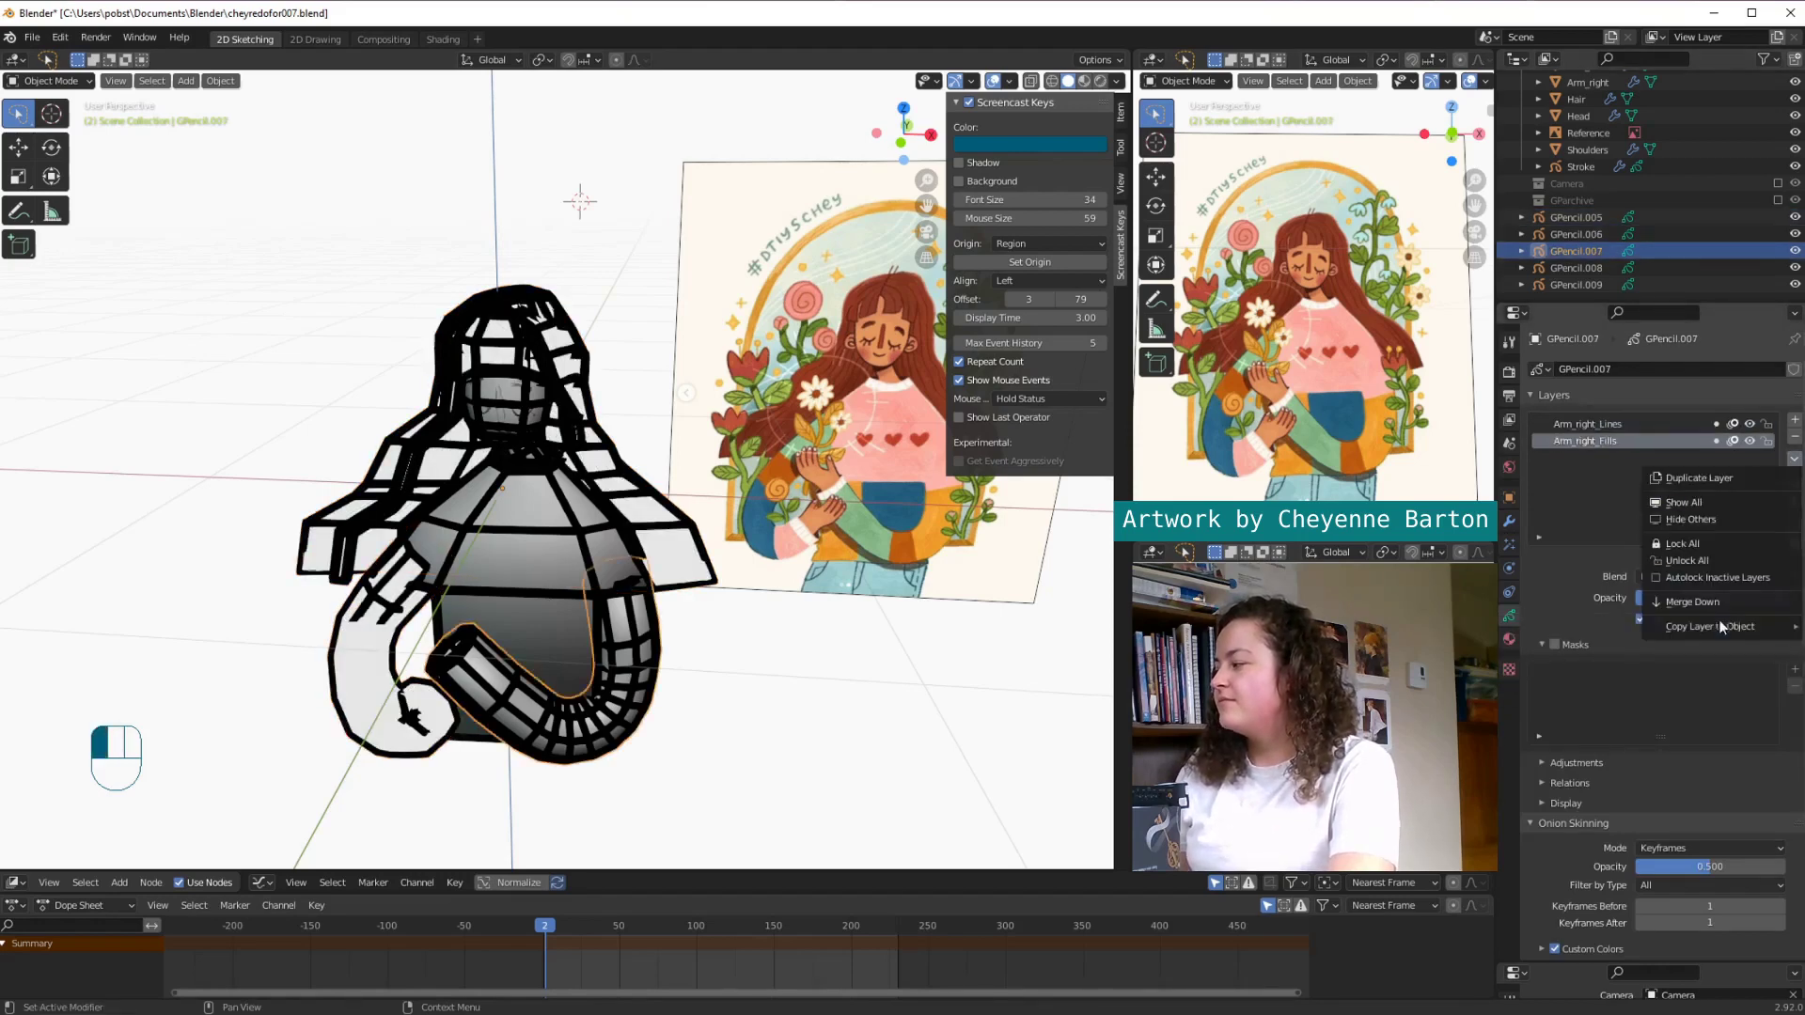
{"action": "mouse_move", "coordinate": [1718, 626]}
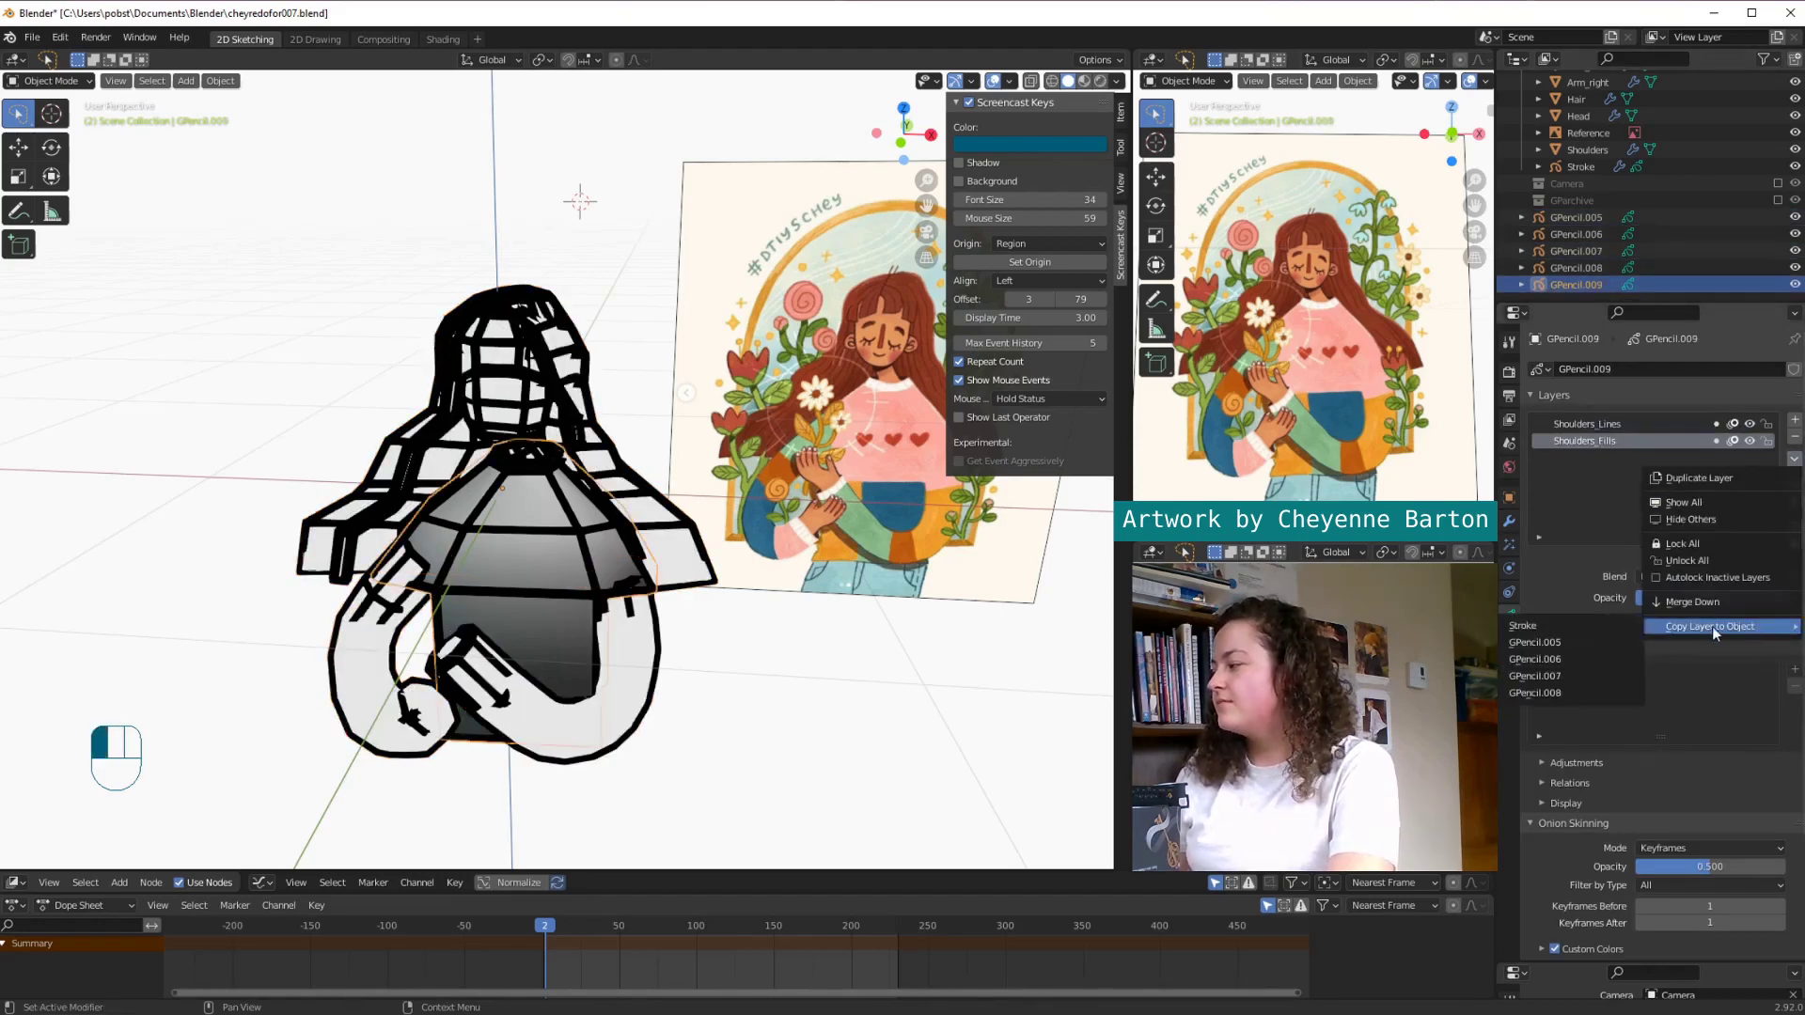
{"action": "left_click", "coordinate": [1579, 217], "text": "shift"}
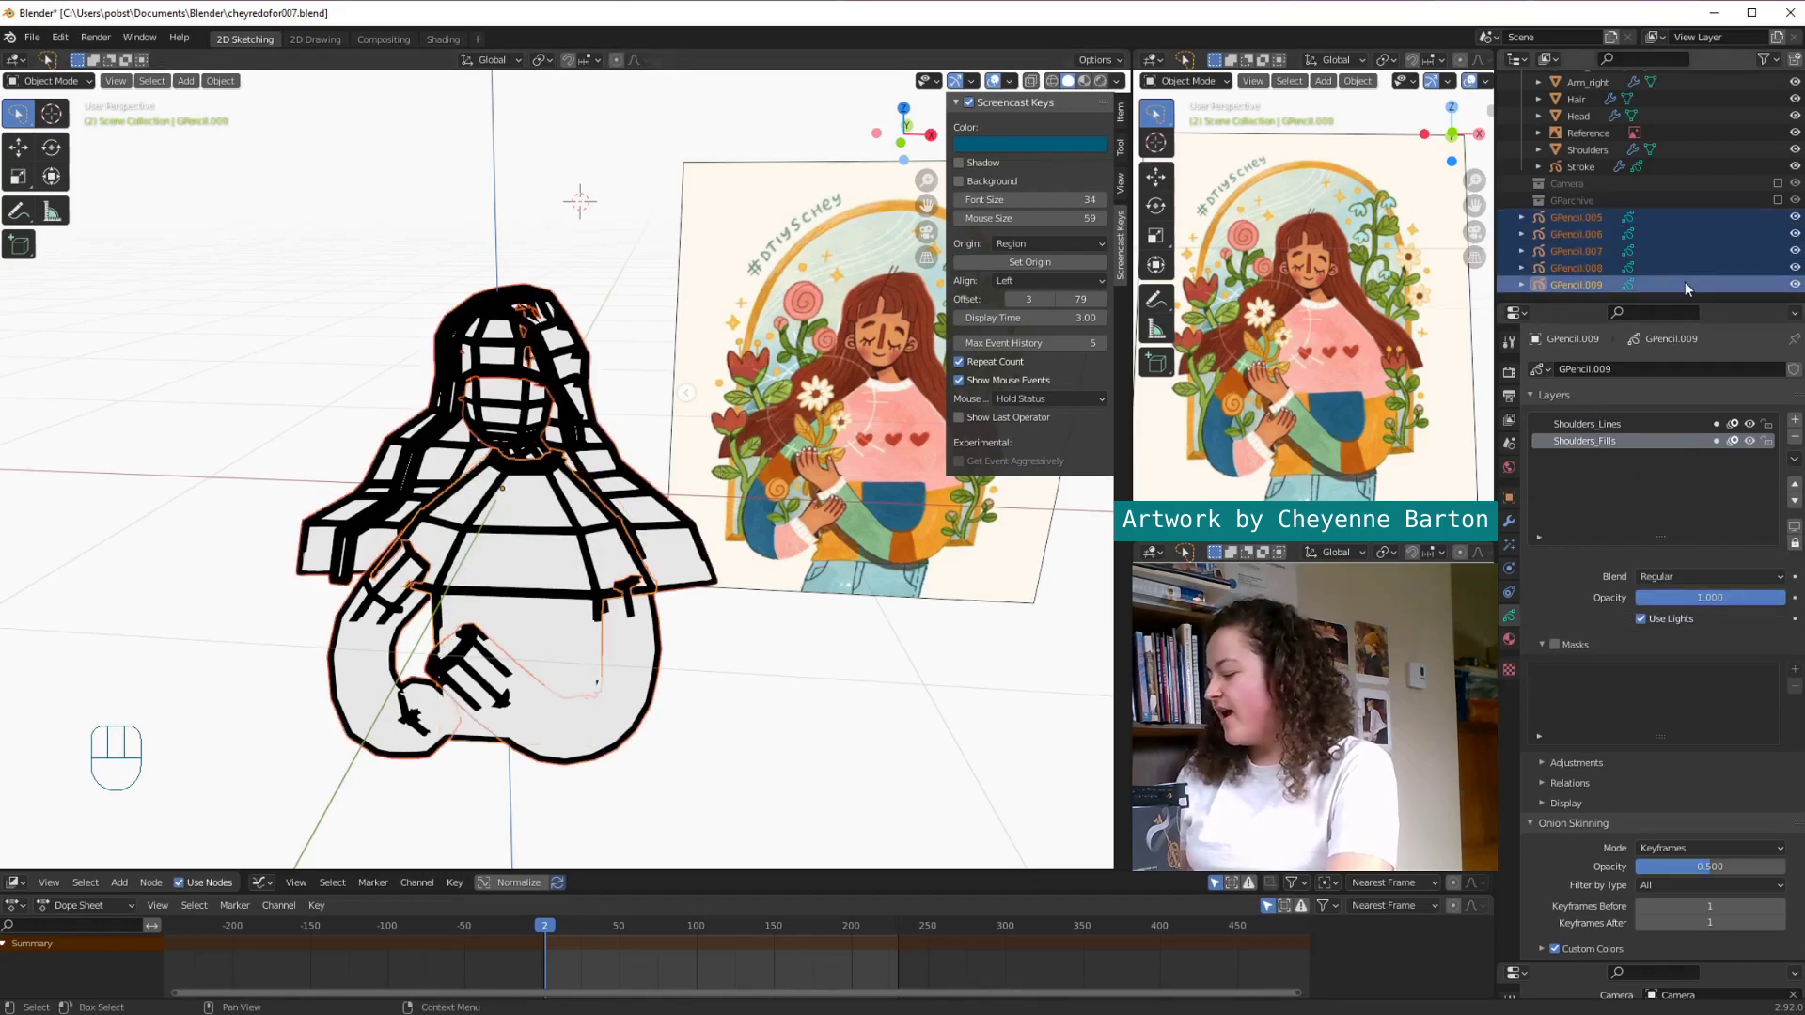
{"action": "key", "text": "Delete"}
{"action": "left_click", "coordinate": [1588, 215]}
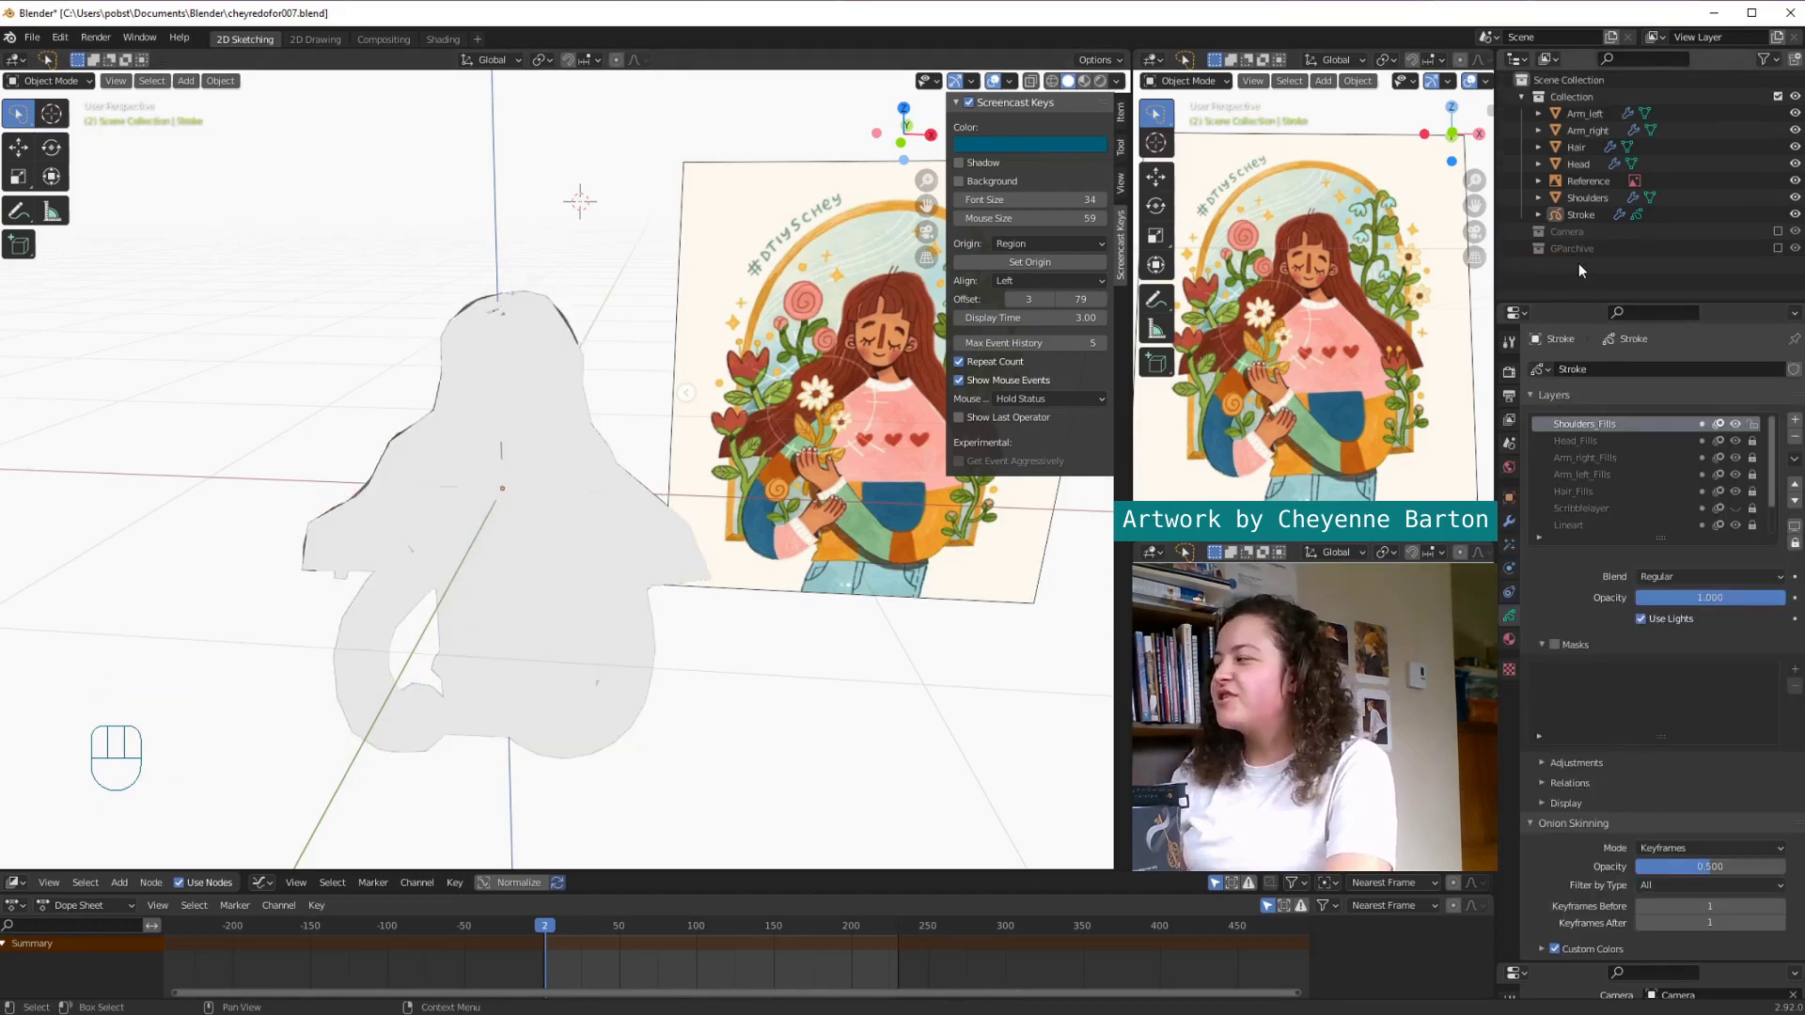
Step: In Stroke's layer list, drag the fill layers below the lineart layers
{"action": "left_click", "coordinate": [1587, 213]}
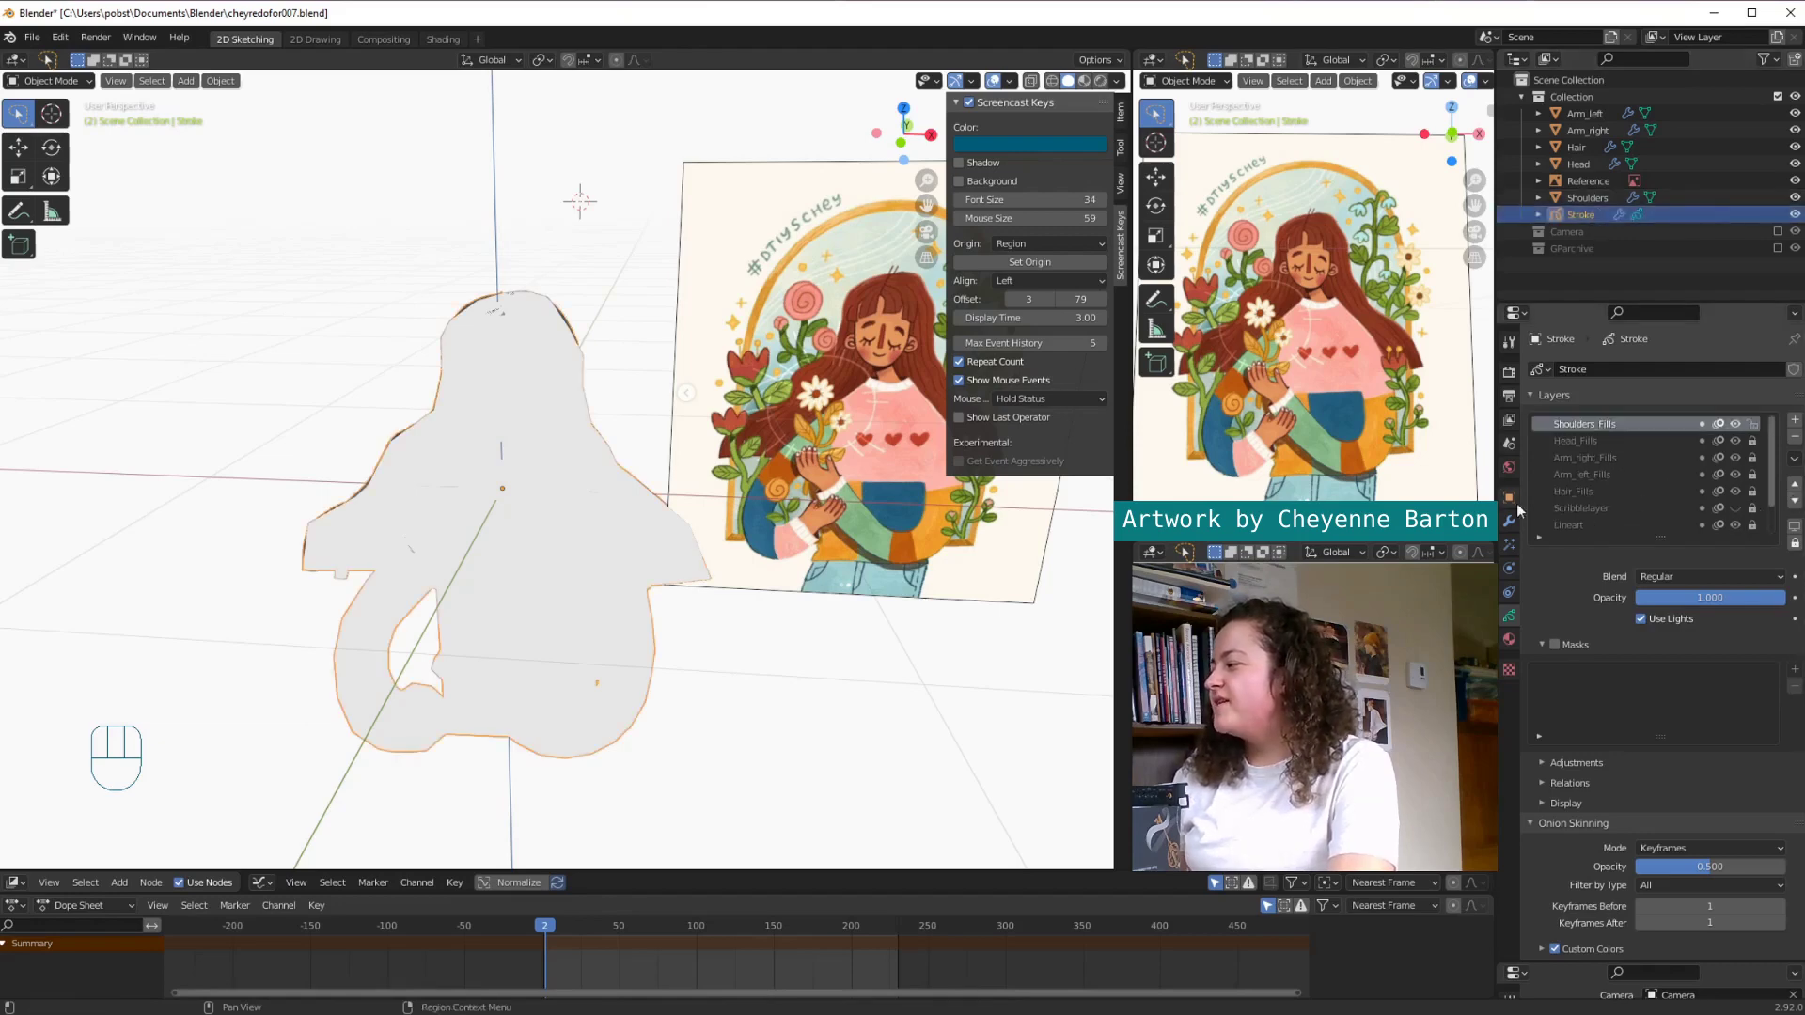
{"action": "scroll", "coordinate": [1569, 474], "scroll_direction": "down", "scroll_amount": 1}
{"action": "left_click", "coordinate": [1566, 475]}
{"action": "left_click_drag", "start_coordinate": [1732, 489], "coordinate": [1655, 508]}
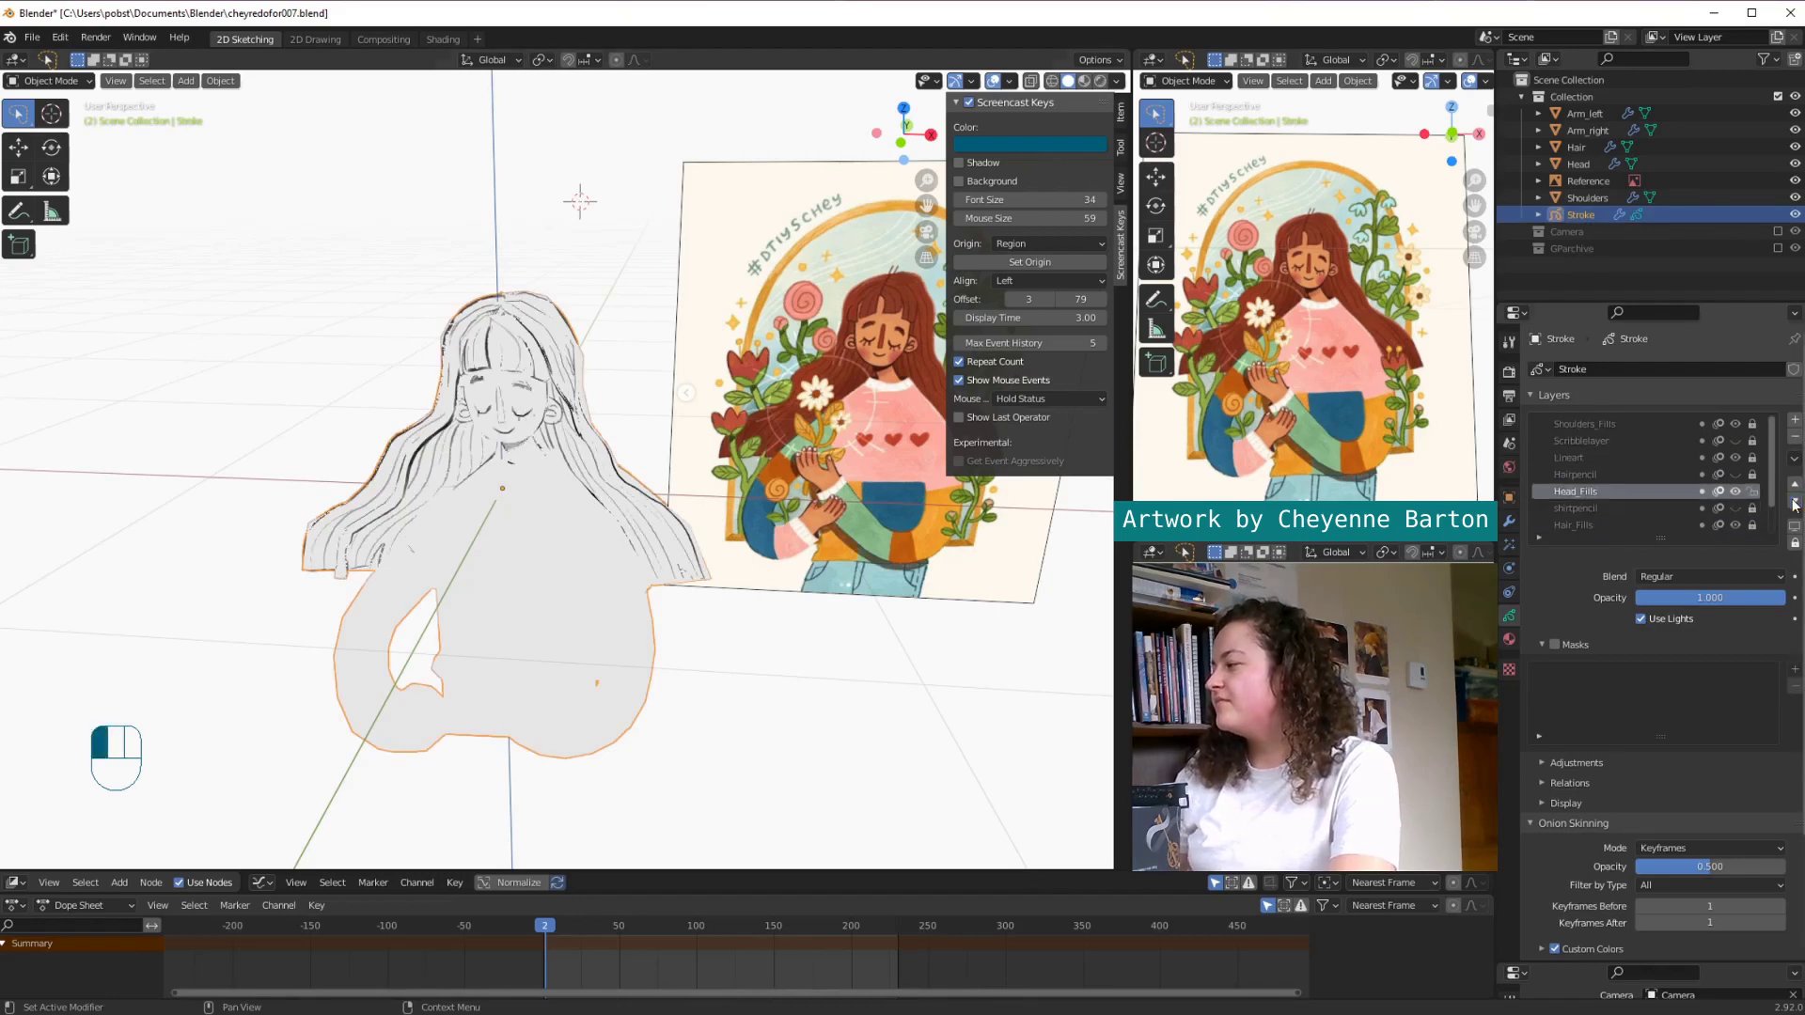
Step: Check the Arm_left and Arm_right Solidify modifiers, then reselect Stroke
{"action": "left_click", "coordinate": [1633, 115]}
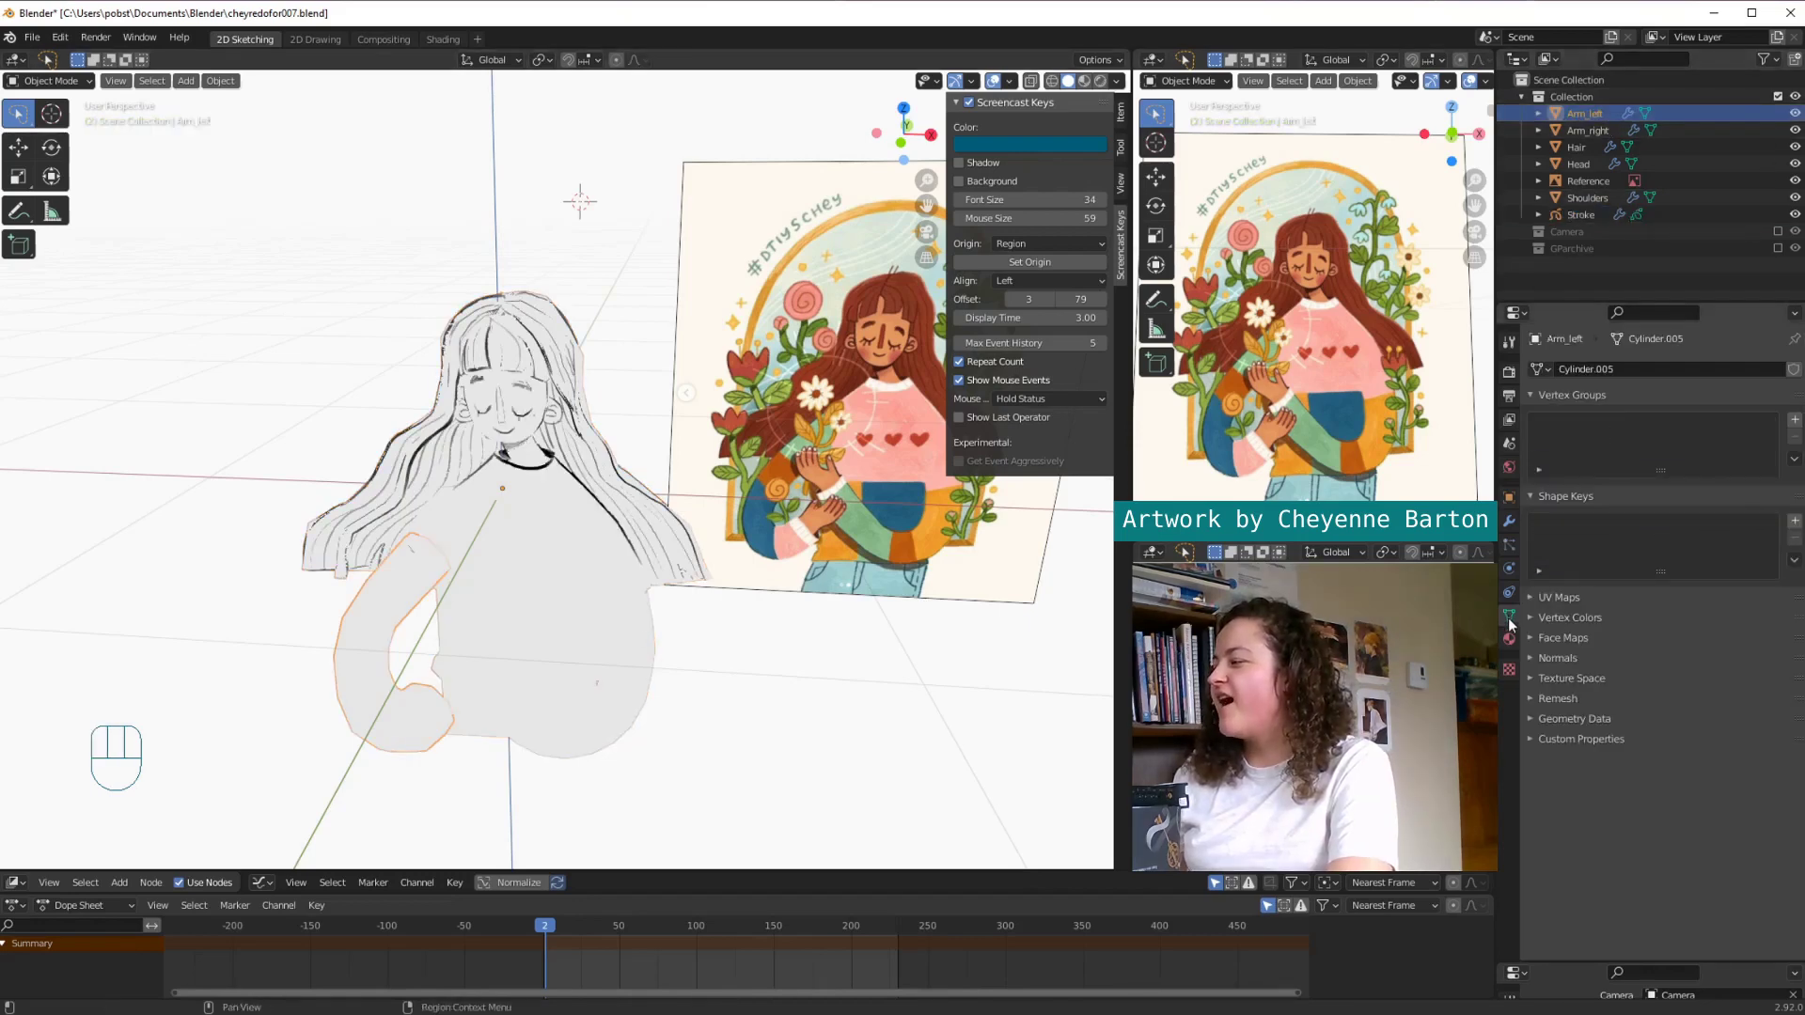
{"action": "left_click", "coordinate": [1509, 521]}
{"action": "left_click", "coordinate": [1578, 164]}
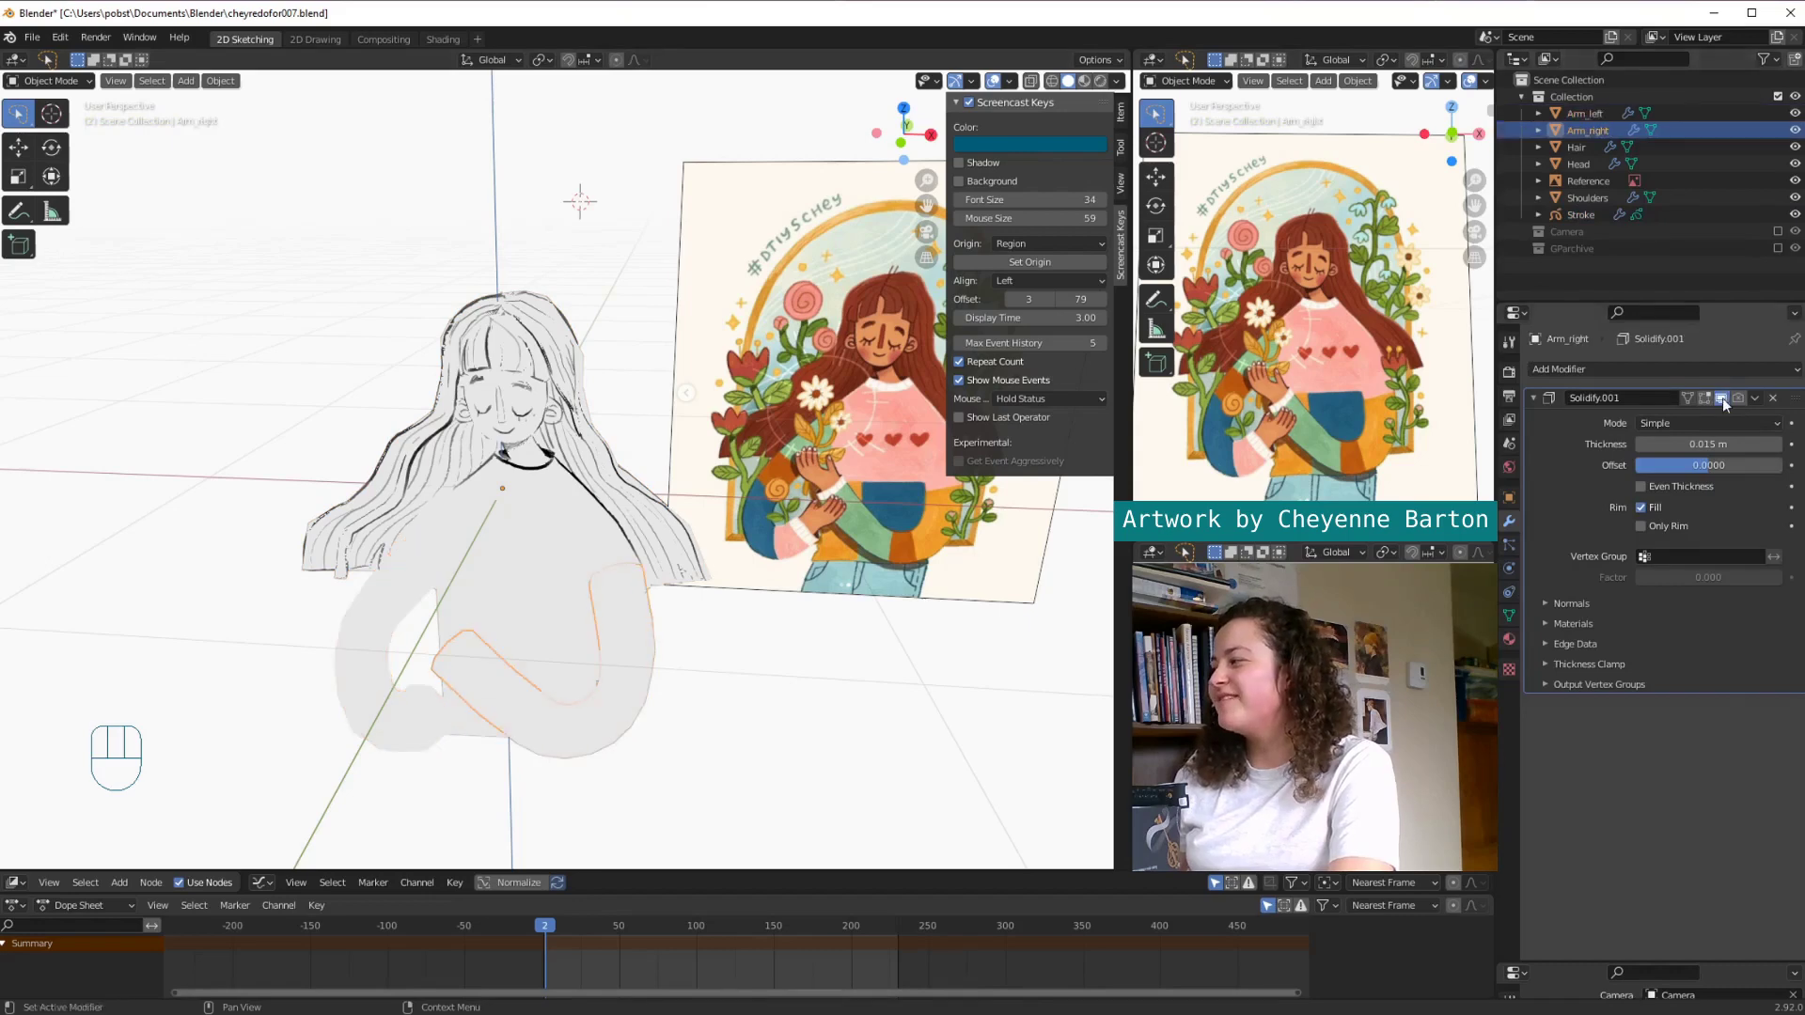
{"action": "left_click", "coordinate": [1636, 214]}
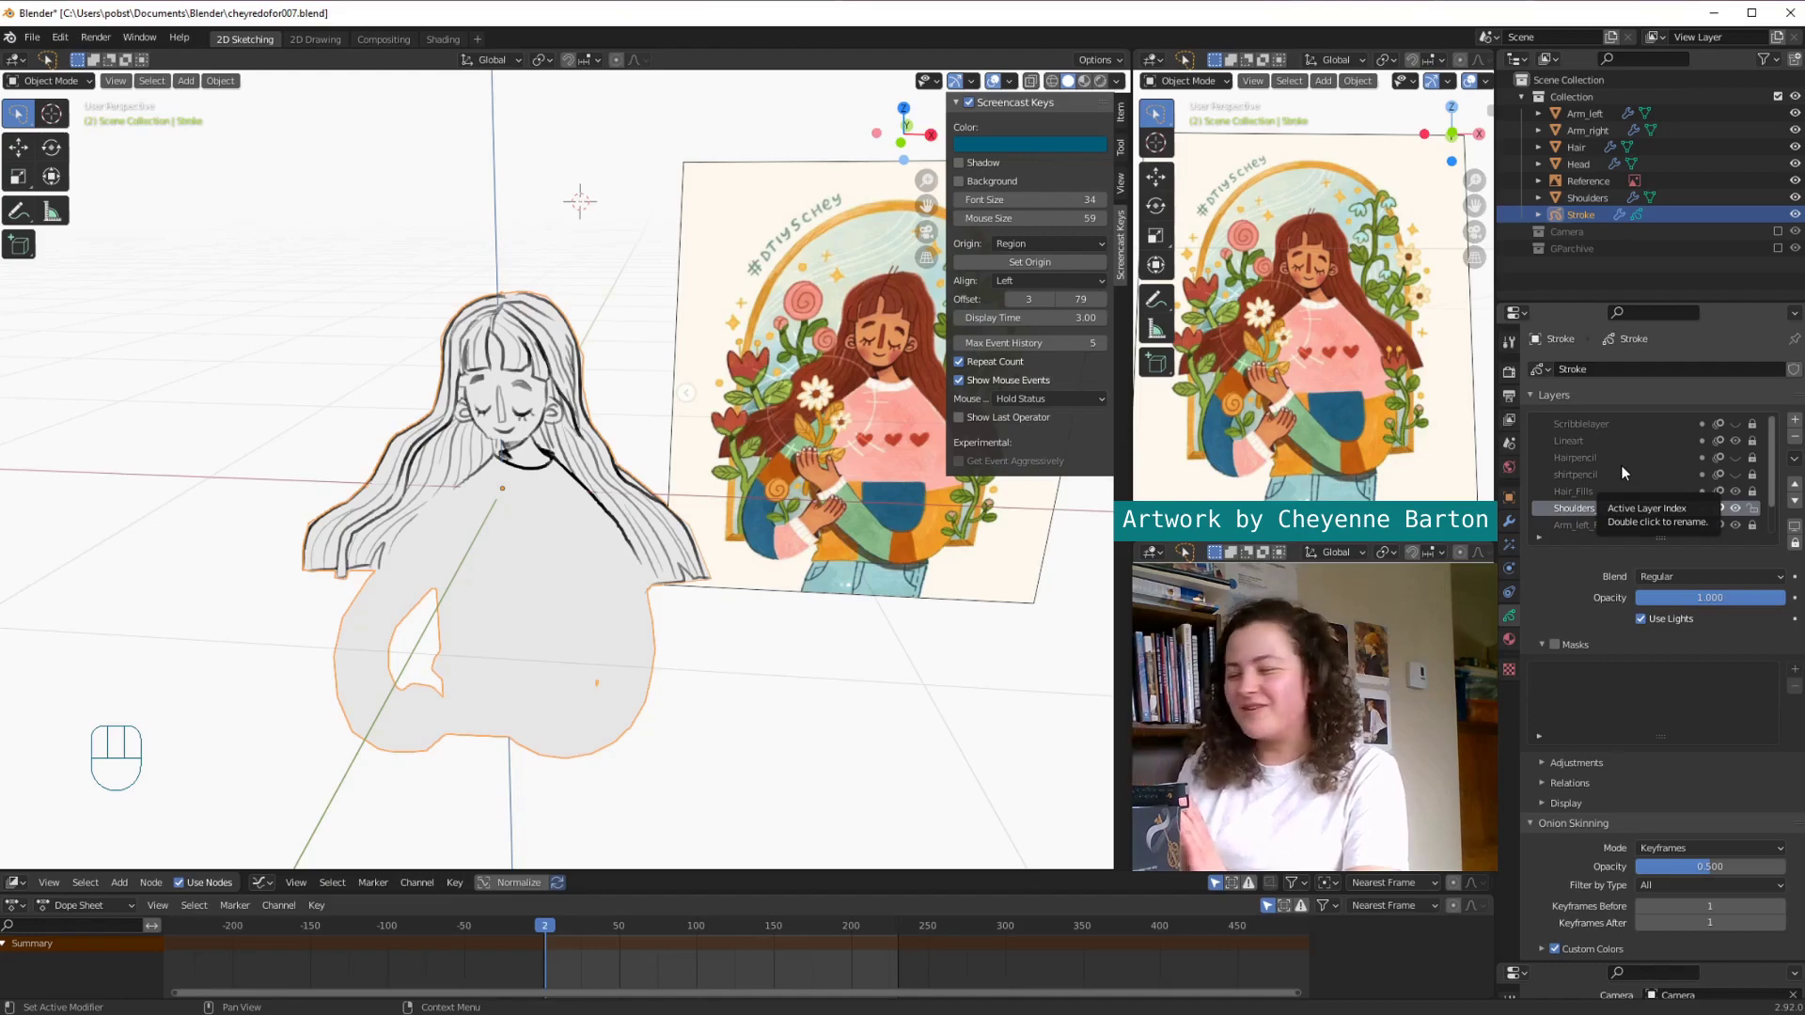
Step: Drag Scribblelayer's Opacity slider down to 0.000 in Stroke's layer list
{"action": "mouse_move", "coordinate": [601, 687]}
{"action": "middle_mouse_down"}
{"action": "mouse_move", "coordinate": [458, 691]}
{"action": "mouse_move", "coordinate": [483, 725]}
{"action": "mouse_move", "coordinate": [643, 737]}
{"action": "middle_mouse_up"}
{"action": "middle_click_drag", "start_coordinate": [759, 705], "coordinate": [570, 720]}
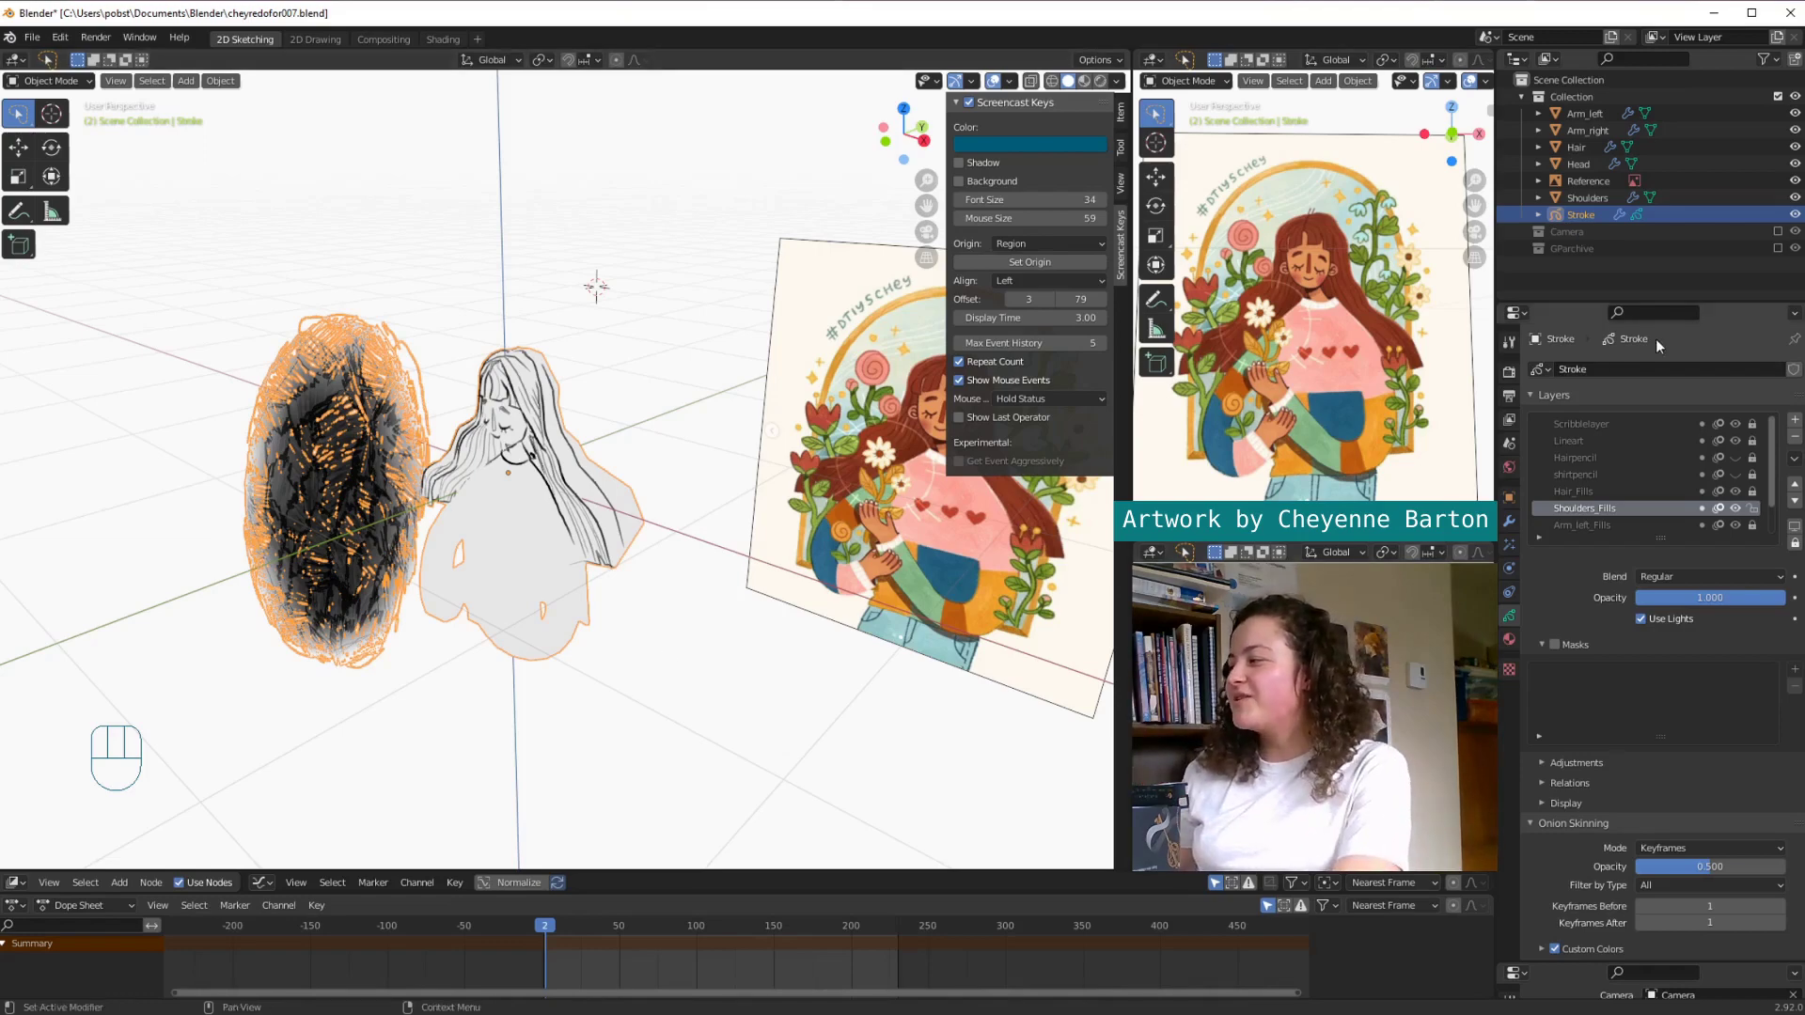
{"action": "left_click", "coordinate": [1594, 423]}
{"action": "middle_click_drag", "start_coordinate": [858, 665], "coordinate": [827, 649]}
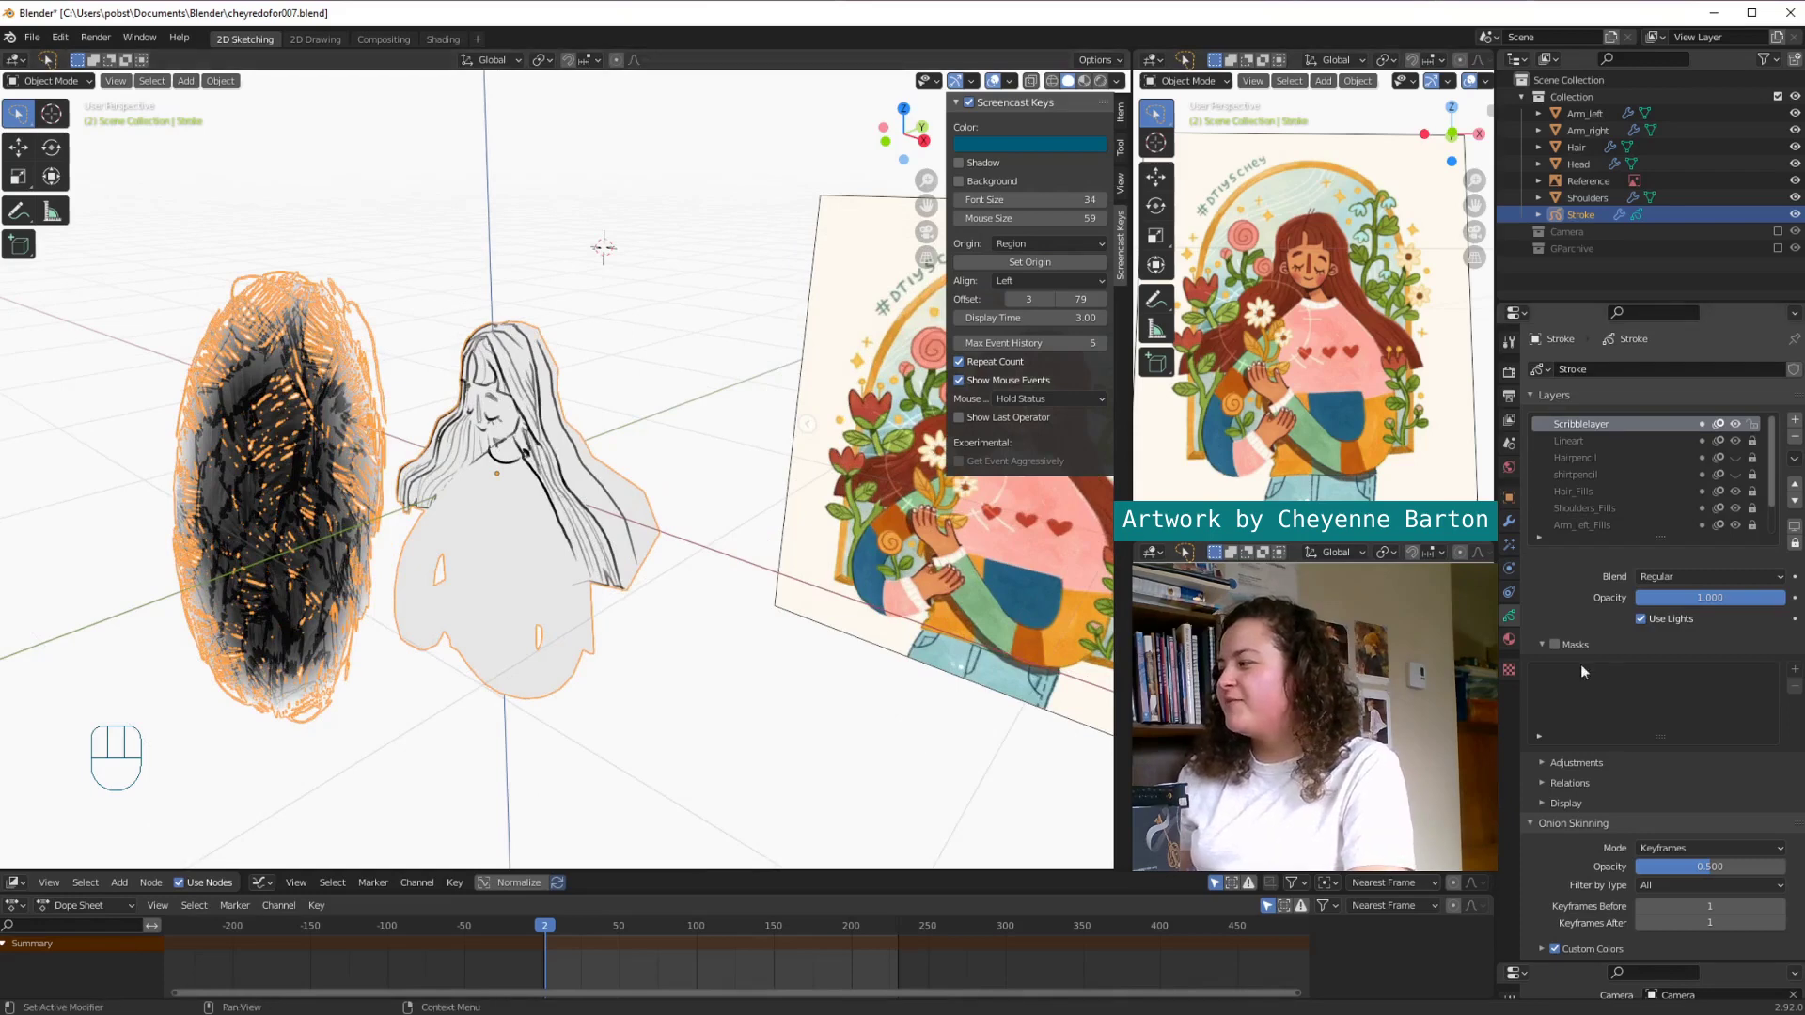
{"action": "left_click_drag", "start_coordinate": [1775, 607], "coordinate": [1641, 606]}
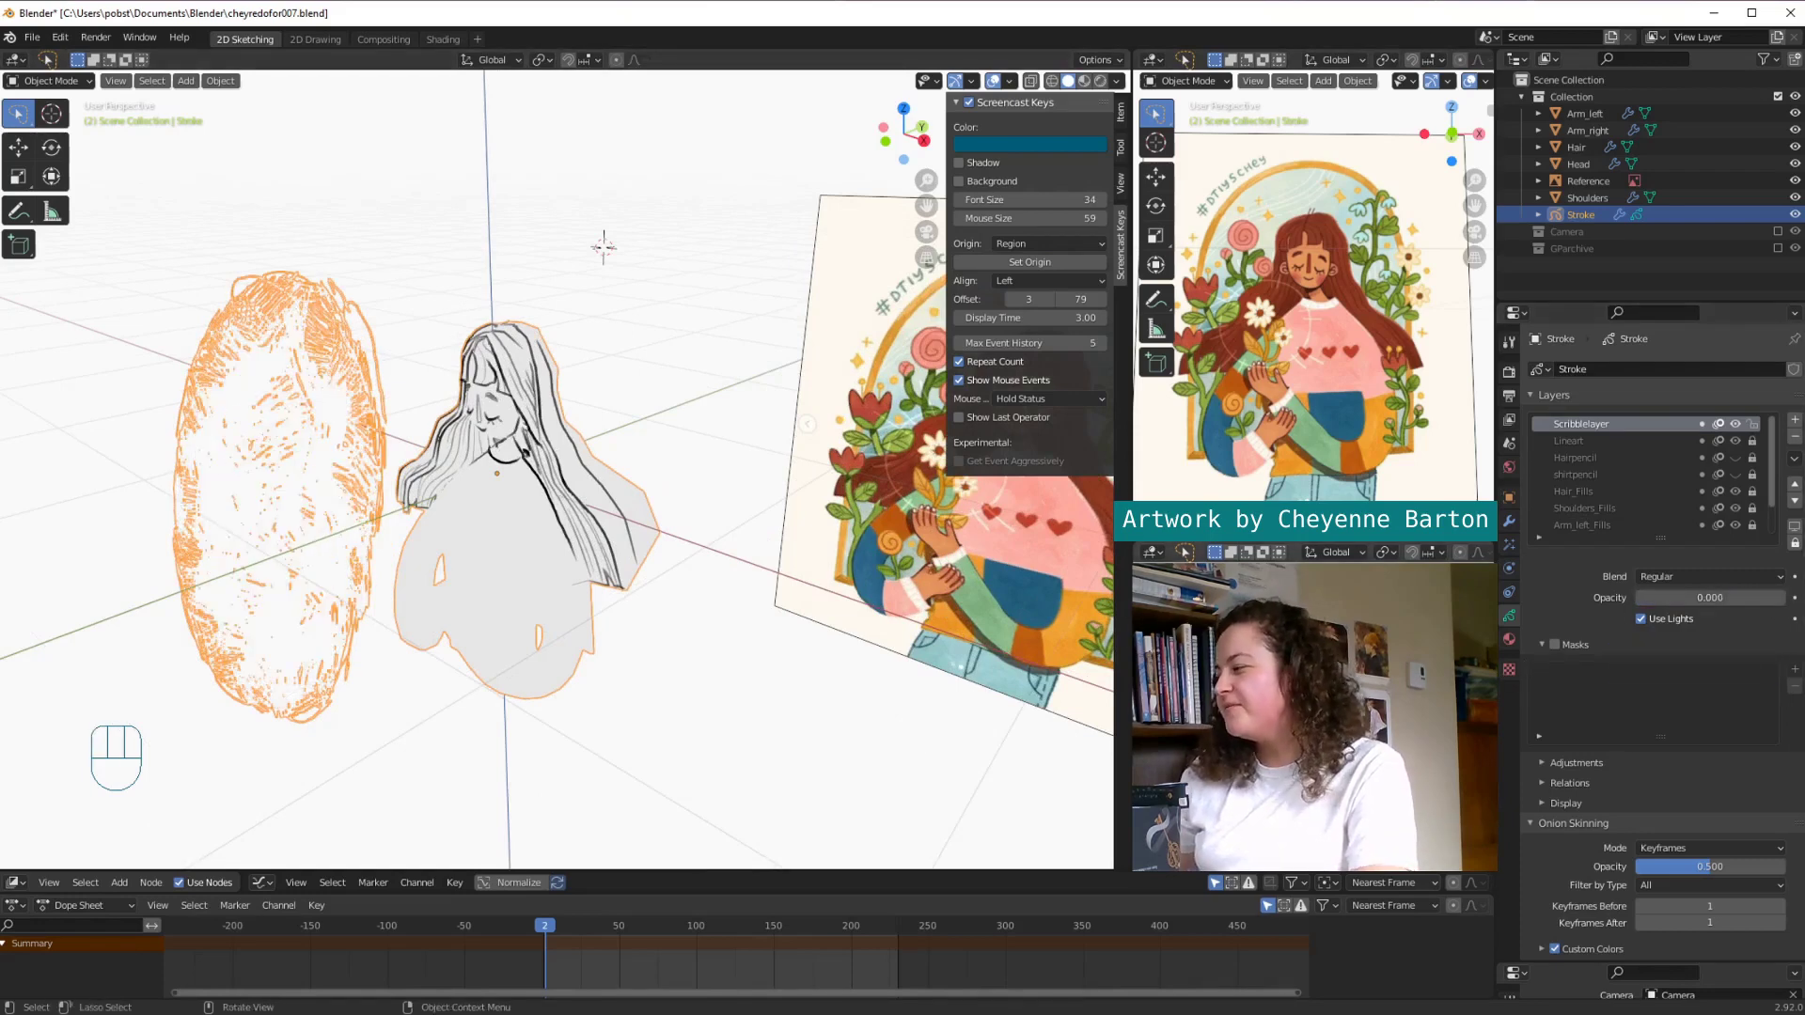
{"action": "scroll", "coordinate": [1529, 463], "scroll_direction": "down", "scroll_amount": 2}
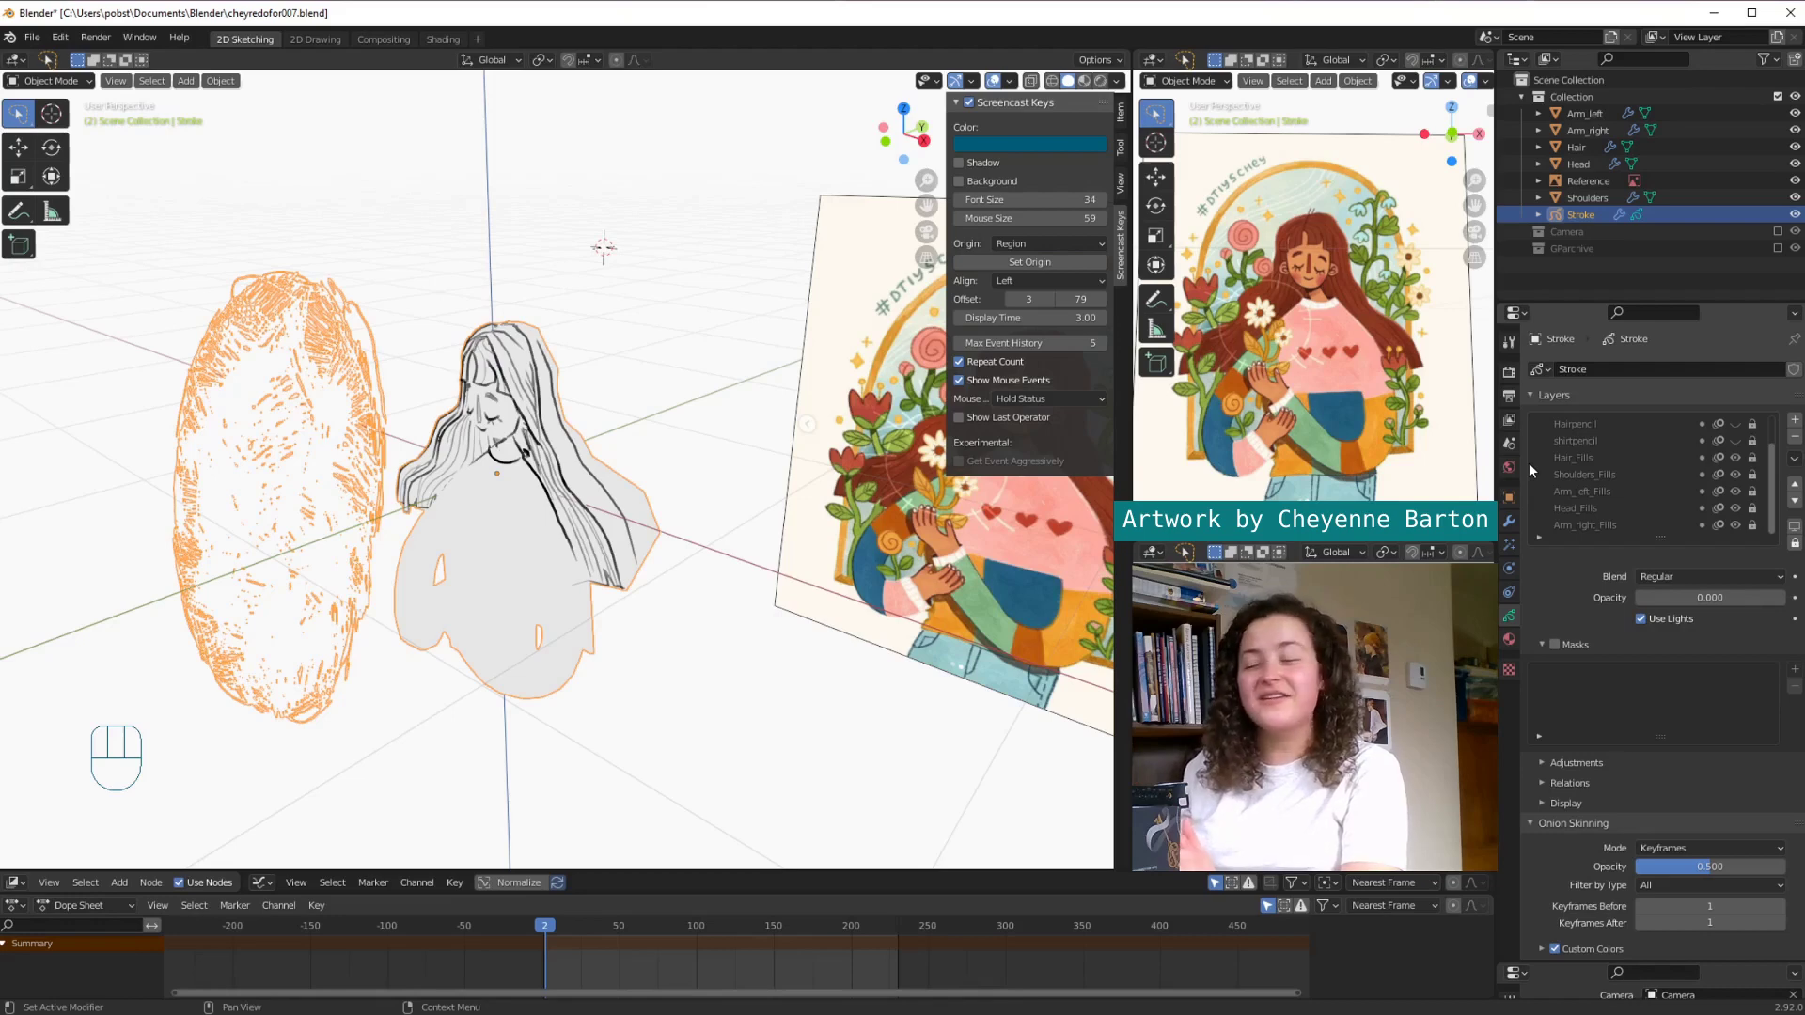
Step: Sample the reference's brown into Hair_Material's fill colour
{"action": "left_click", "coordinate": [1509, 639]}
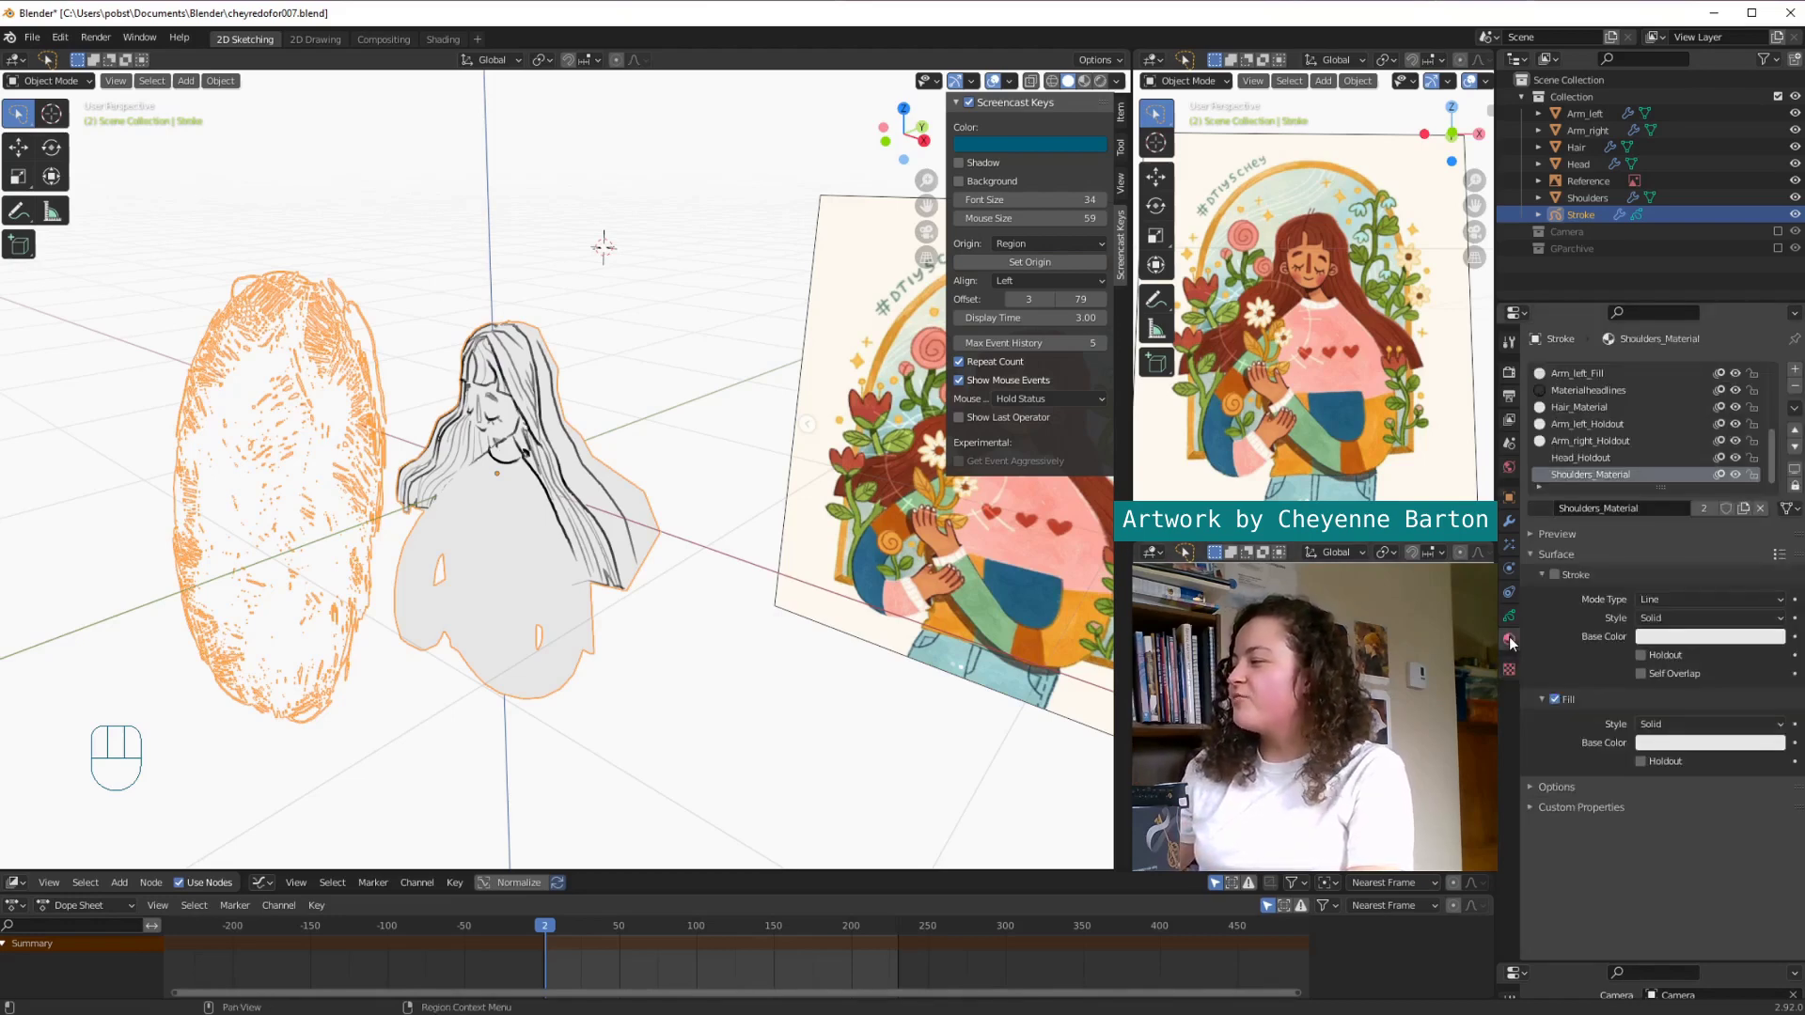
{"action": "left_click", "coordinate": [1582, 406]}
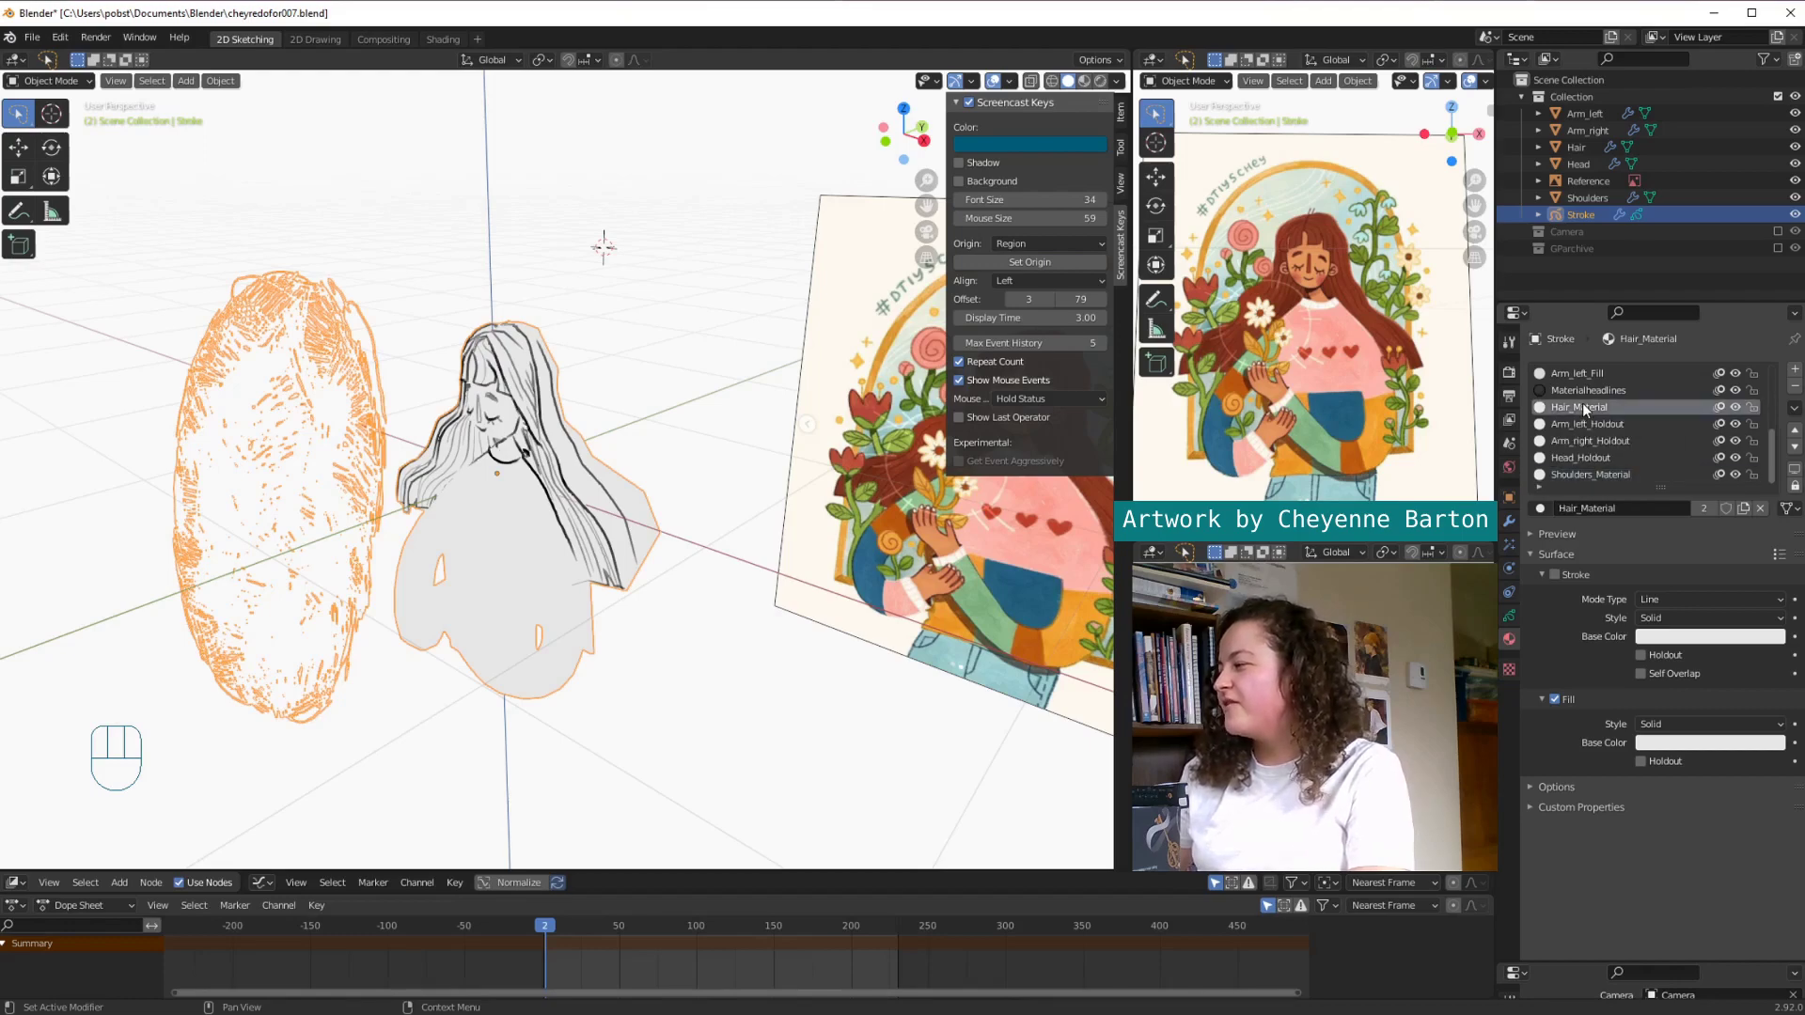
{"action": "mouse_move", "coordinate": [837, 705]}
{"action": "middle_mouse_down"}
{"action": "mouse_move", "coordinate": [911, 693]}
{"action": "mouse_move", "coordinate": [838, 694]}
{"action": "middle_mouse_up"}
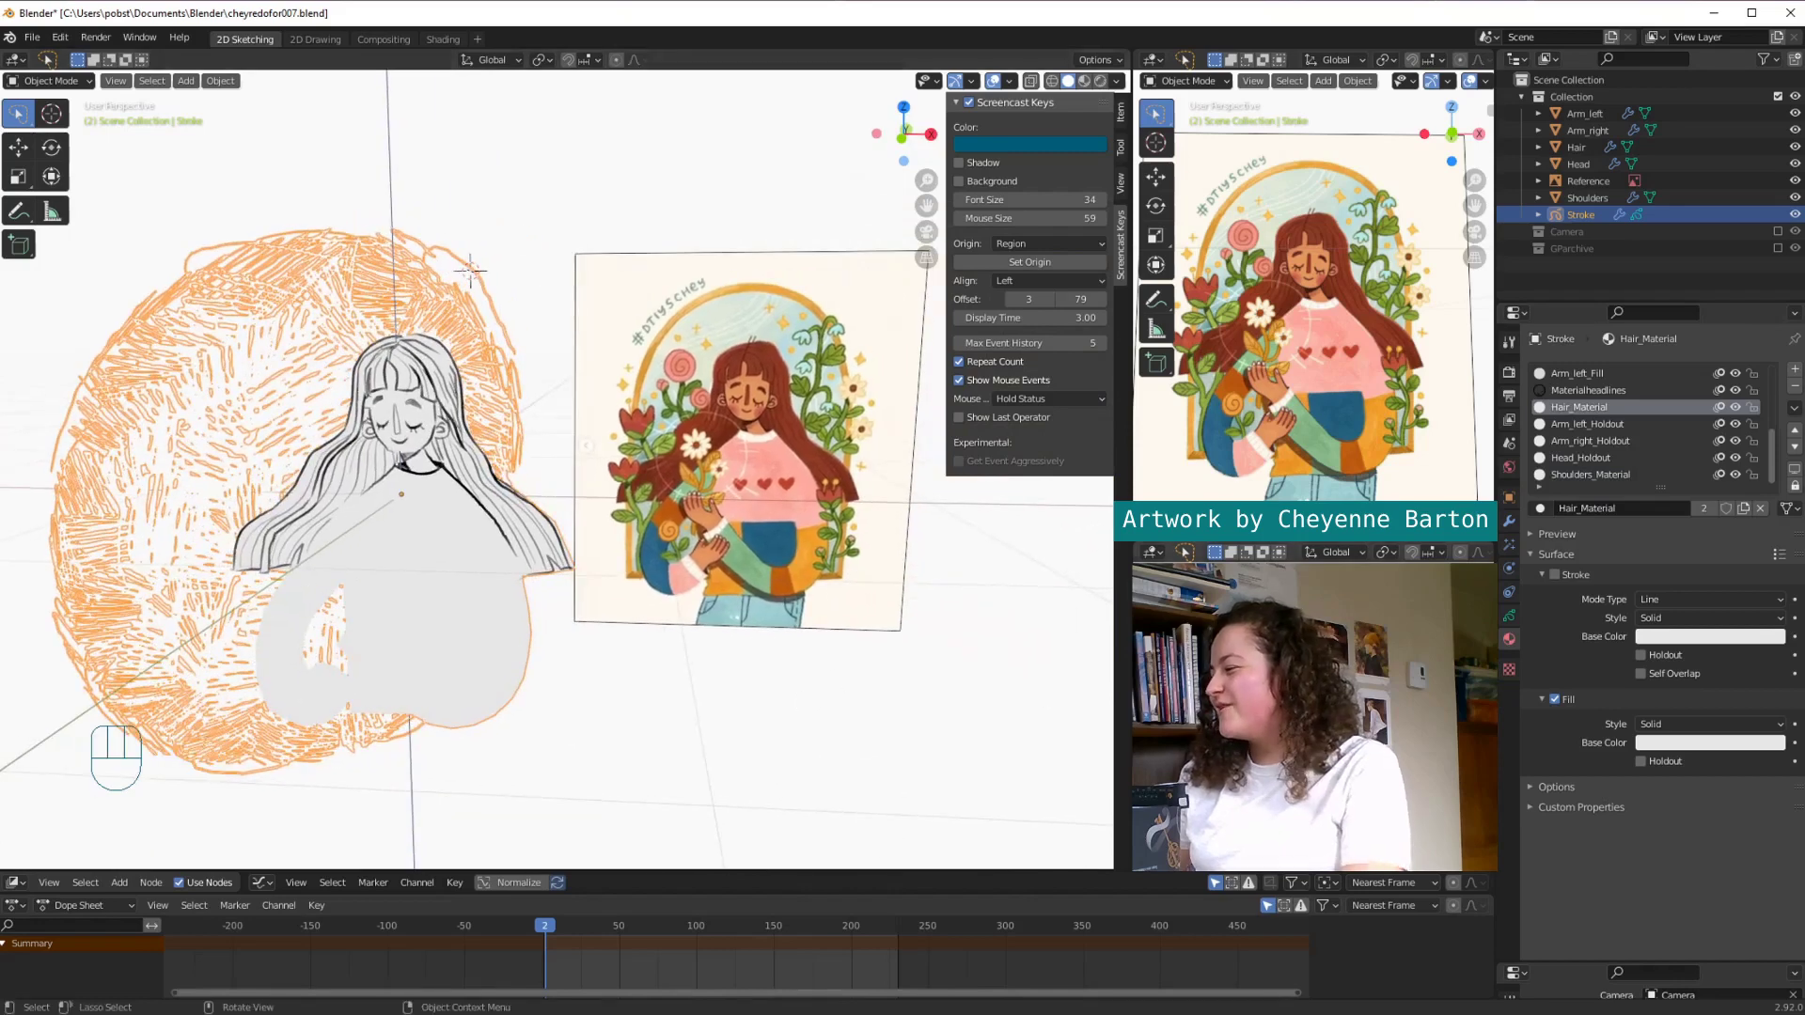
{"action": "left_click", "coordinate": [1692, 743]}
{"action": "key", "text": "e"}
{"action": "left_click", "coordinate": [816, 450]}
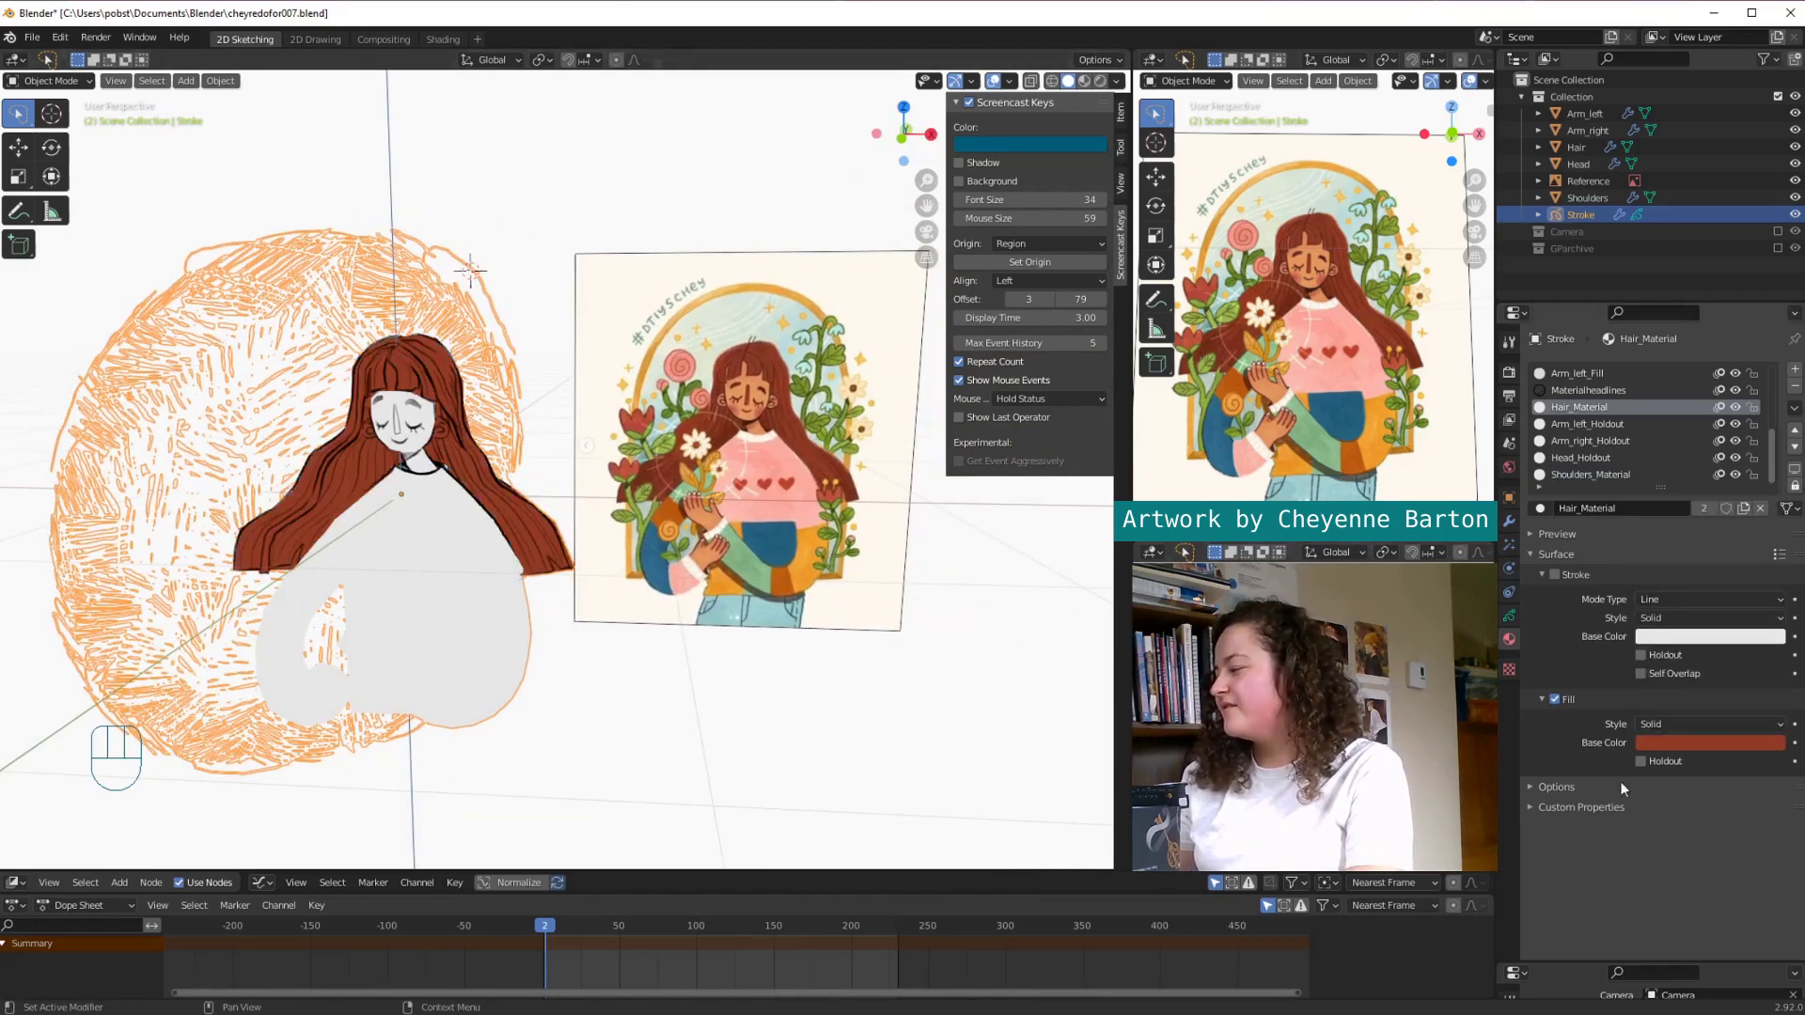
{"action": "middle_click_drag", "start_coordinate": [816, 451], "coordinate": [841, 456]}
Step: Give the Head_Holdout material a sampled skin-colour fill
{"action": "left_click", "coordinate": [1587, 424]}
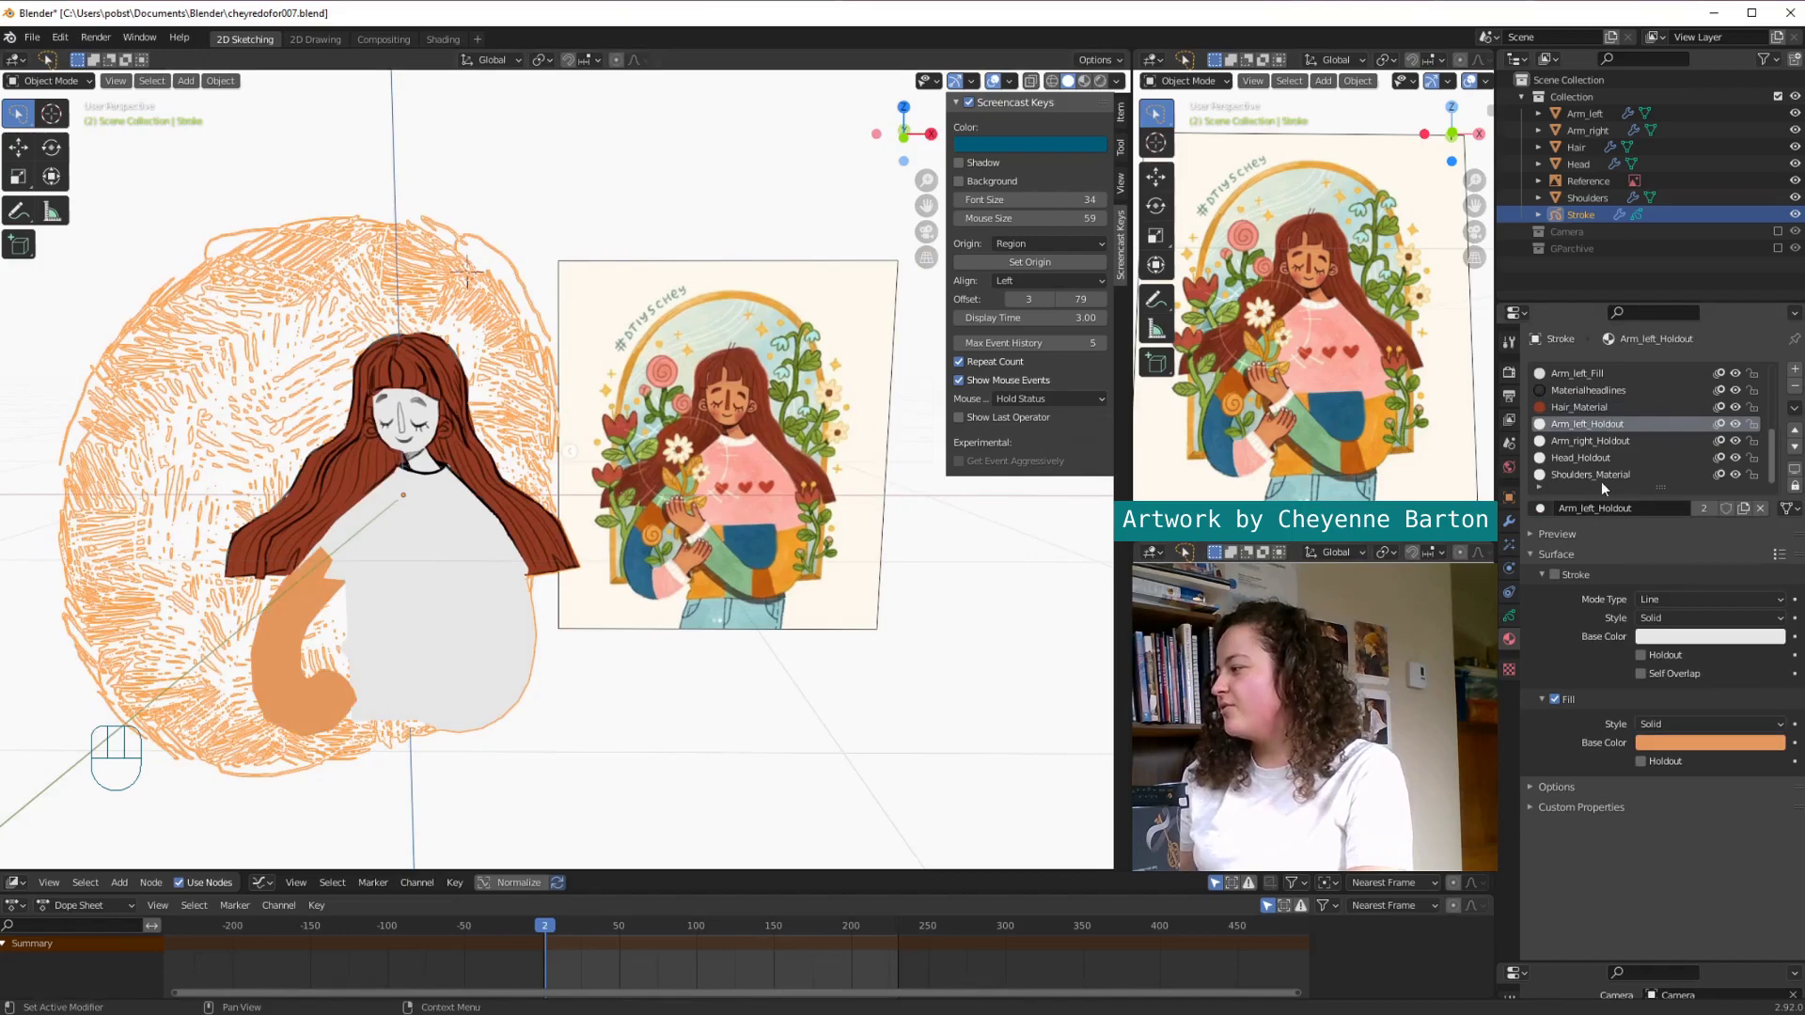
{"action": "left_click", "coordinate": [1585, 456]}
{"action": "left_click", "coordinate": [1730, 743]}
{"action": "left_click", "coordinate": [1768, 668]}
Step: Sample blue for Arm_left_Holdout and orange for Arm_right_Holdout from the reference
{"action": "left_click", "coordinate": [725, 414]}
{"action": "left_click", "coordinate": [1587, 424]}
{"action": "key", "text": "e"}
{"action": "left_click", "coordinate": [592, 522]}
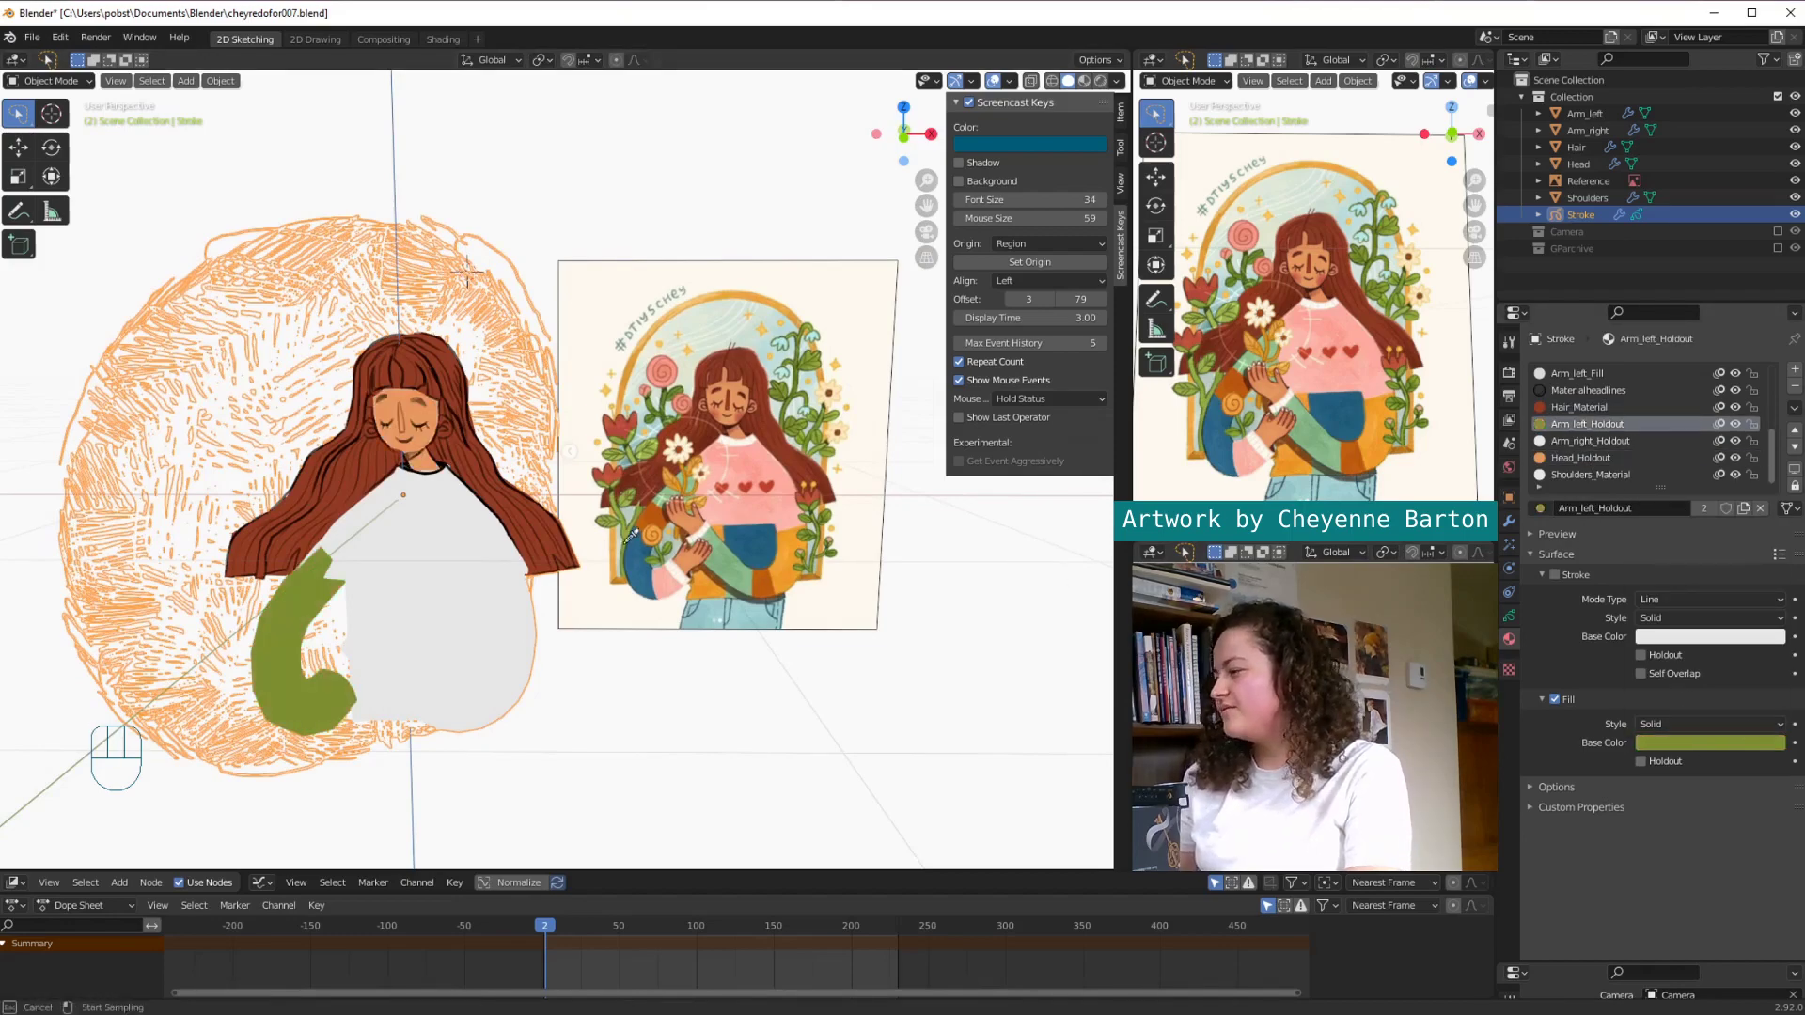
{"action": "left_click", "coordinate": [592, 522]}
{"action": "left_click", "coordinate": [1586, 440]}
{"action": "key", "text": "e"}
{"action": "left_click", "coordinate": [793, 575]}
Step: Sample the pink sweater colour into Shoulders_Material's fill
{"action": "left_click", "coordinate": [1588, 475]}
{"action": "left_click", "coordinate": [1711, 742]}
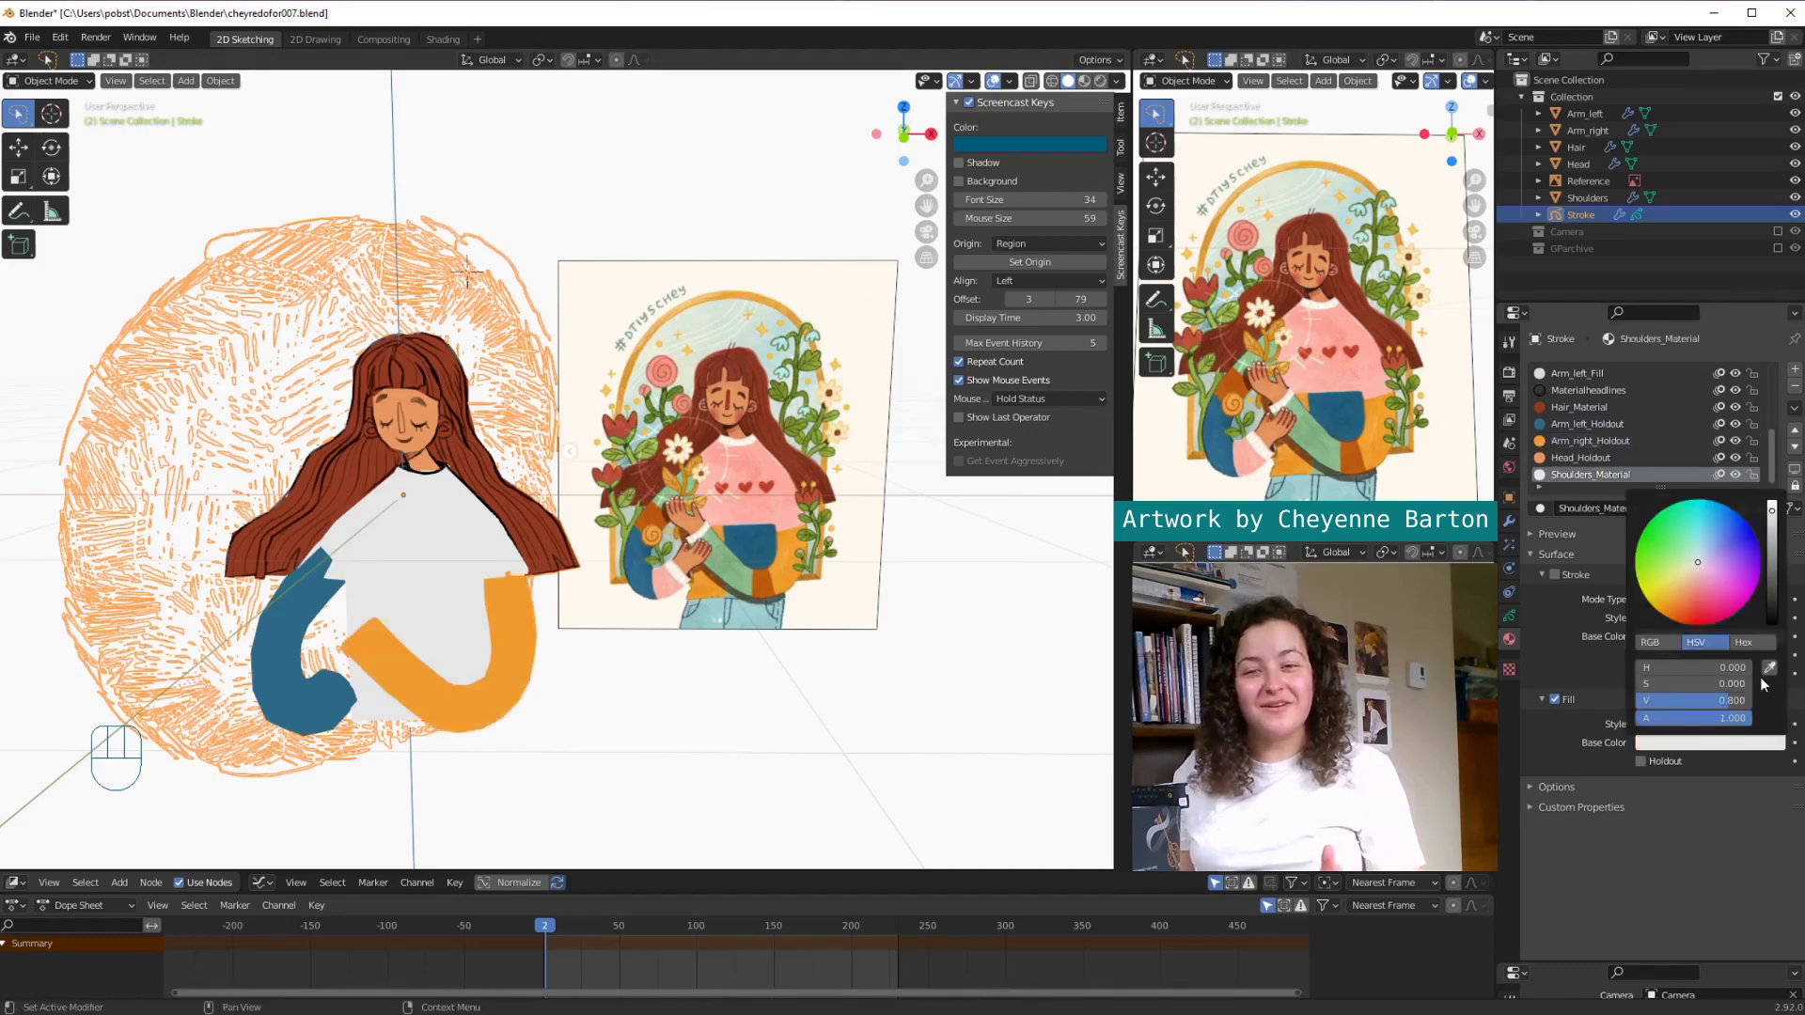
{"action": "left_click", "coordinate": [1769, 667]}
{"action": "left_click", "coordinate": [737, 446]}
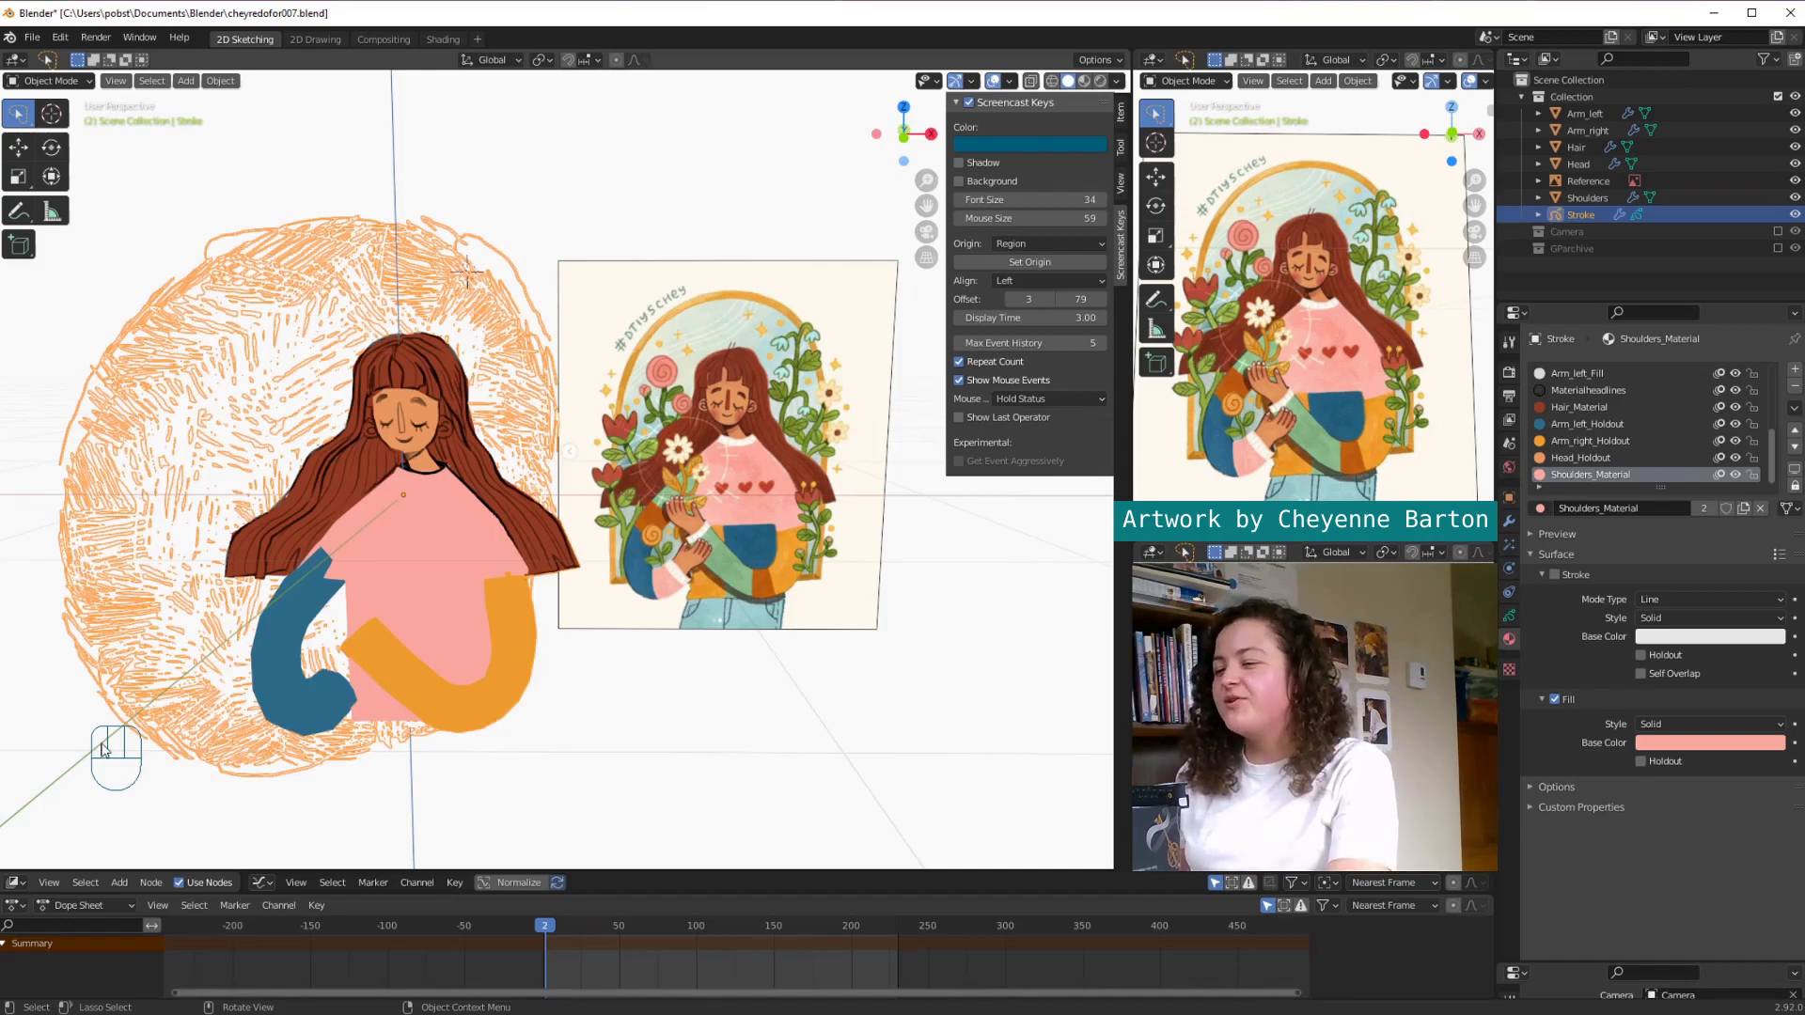
Step: Mask the Hair_Fills and Shoulders_Fills layers with Scribblelayer
{"action": "left_click", "coordinate": [1512, 618]}
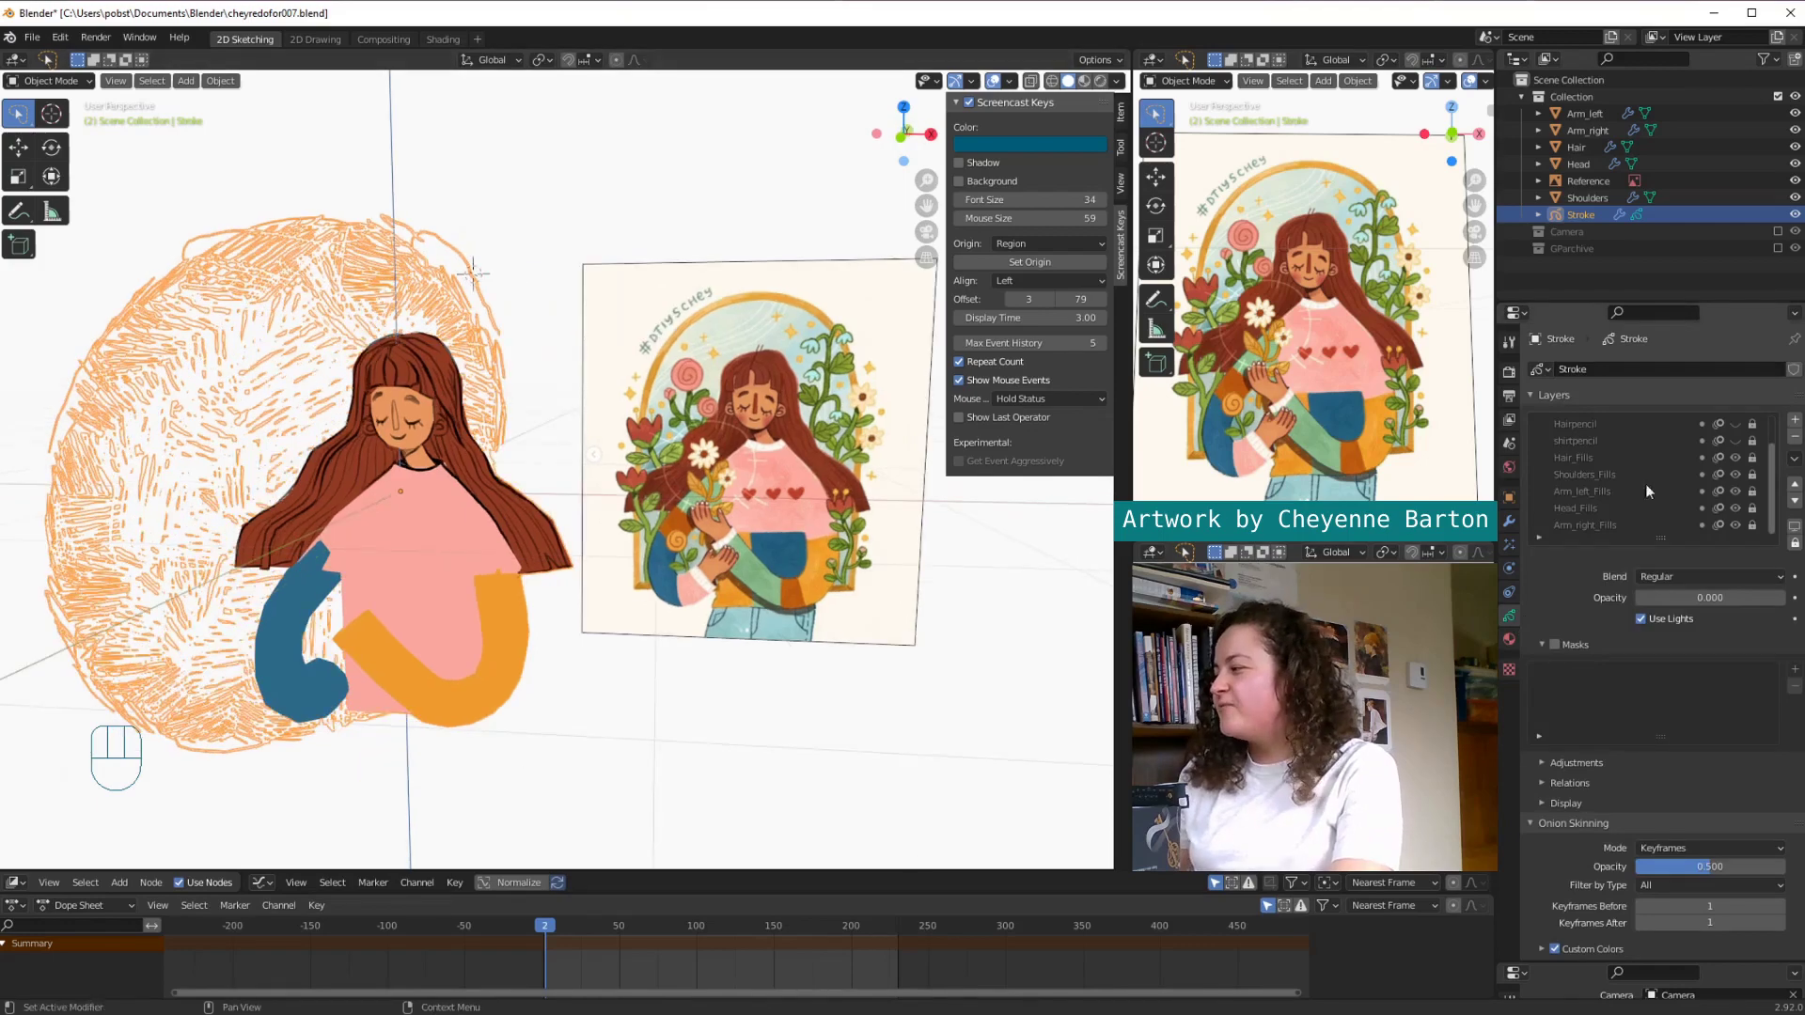
{"action": "left_click", "coordinate": [1571, 455]}
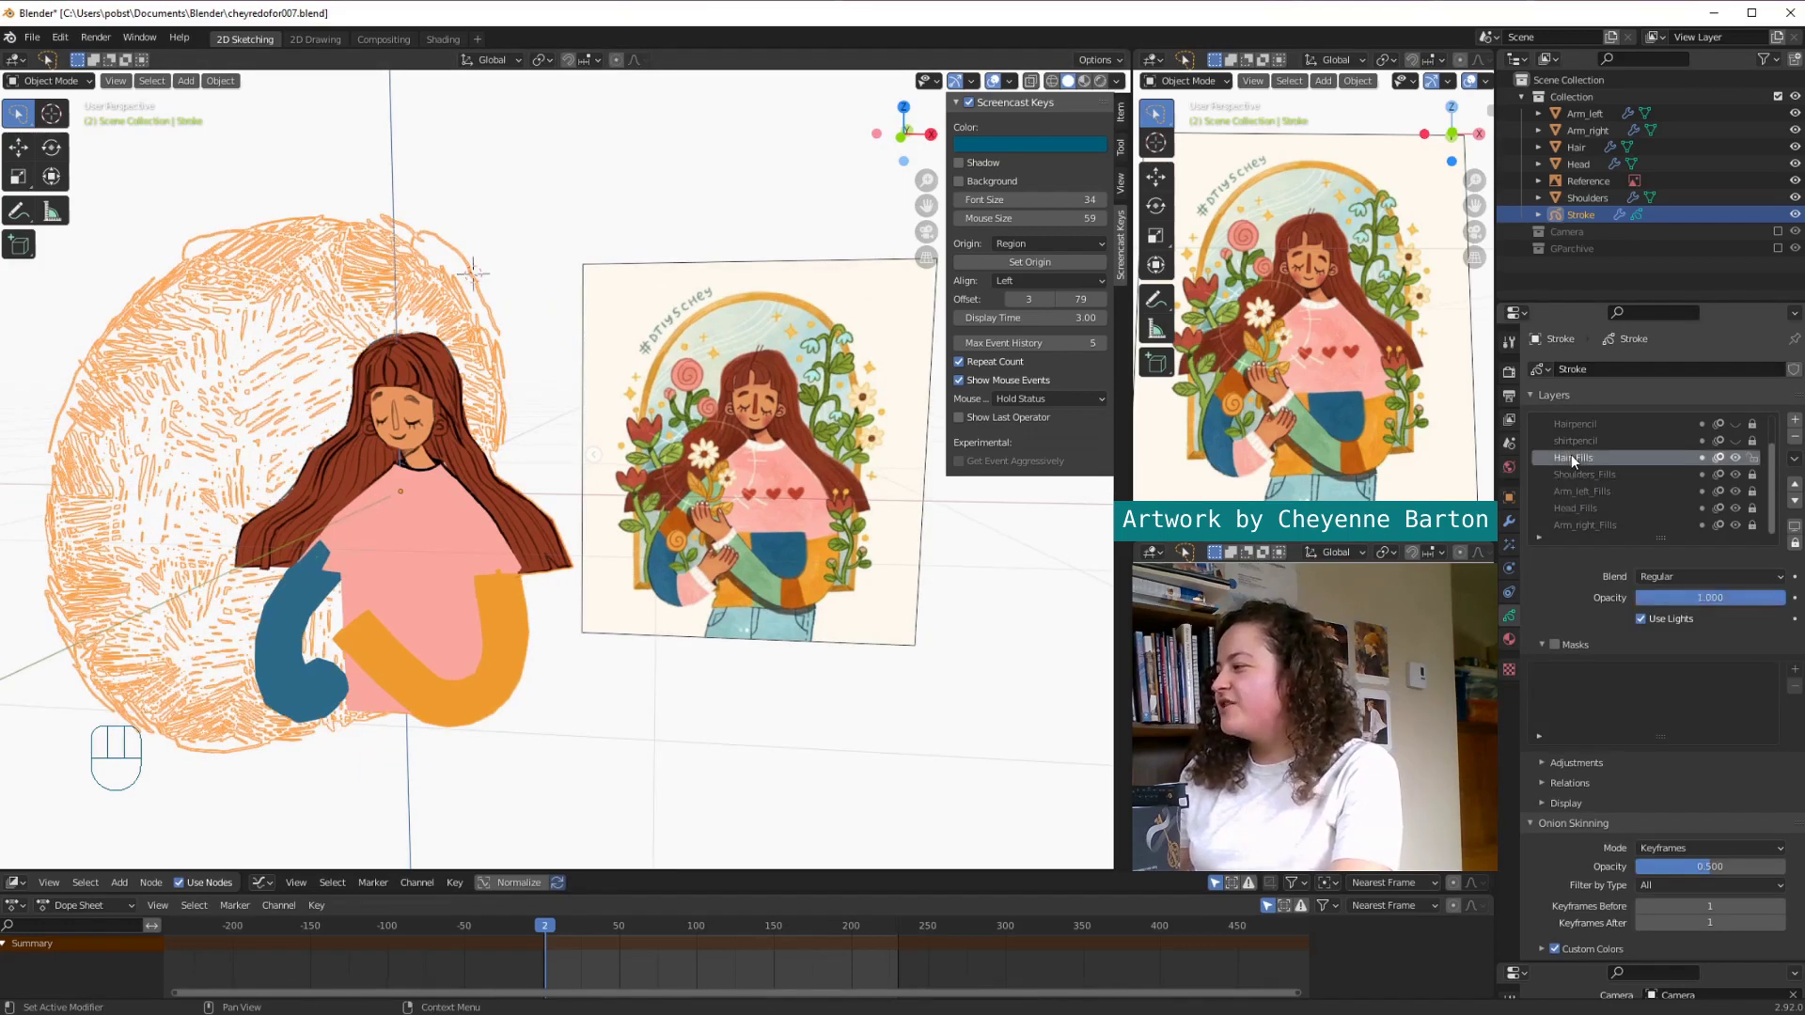
{"action": "left_click", "coordinate": [1555, 644]}
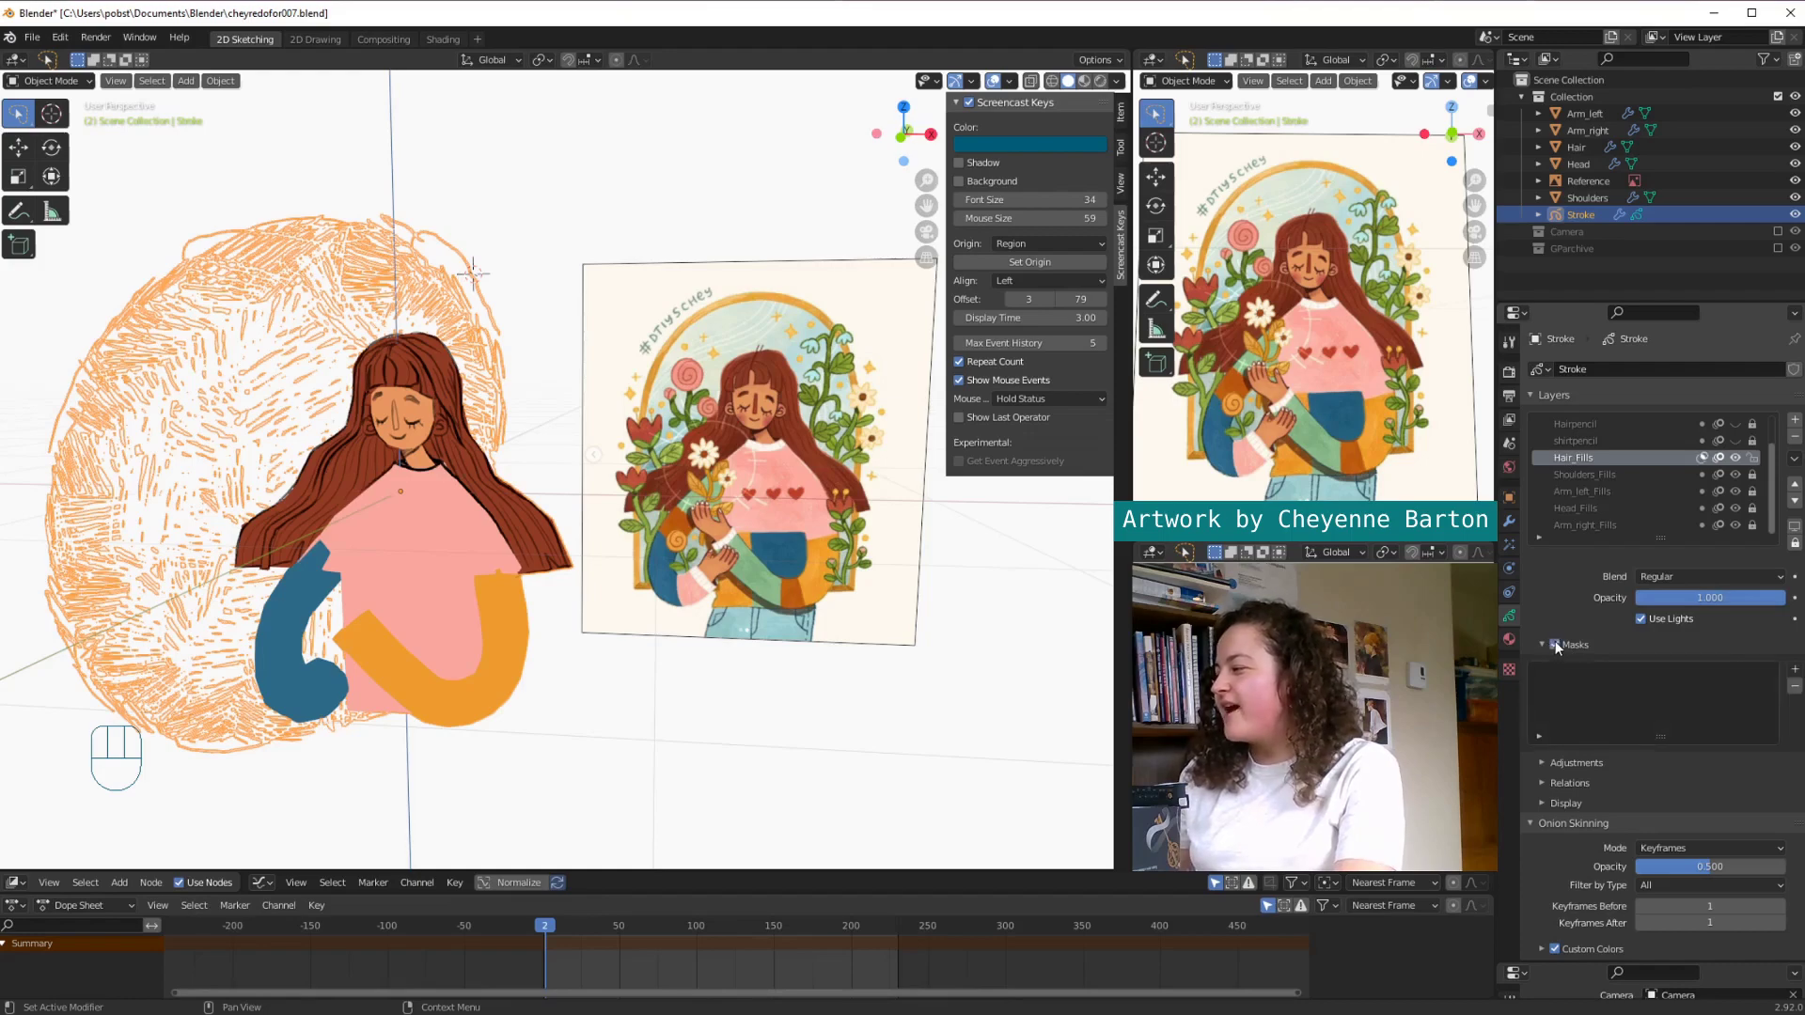
{"action": "left_click", "coordinate": [1794, 669]}
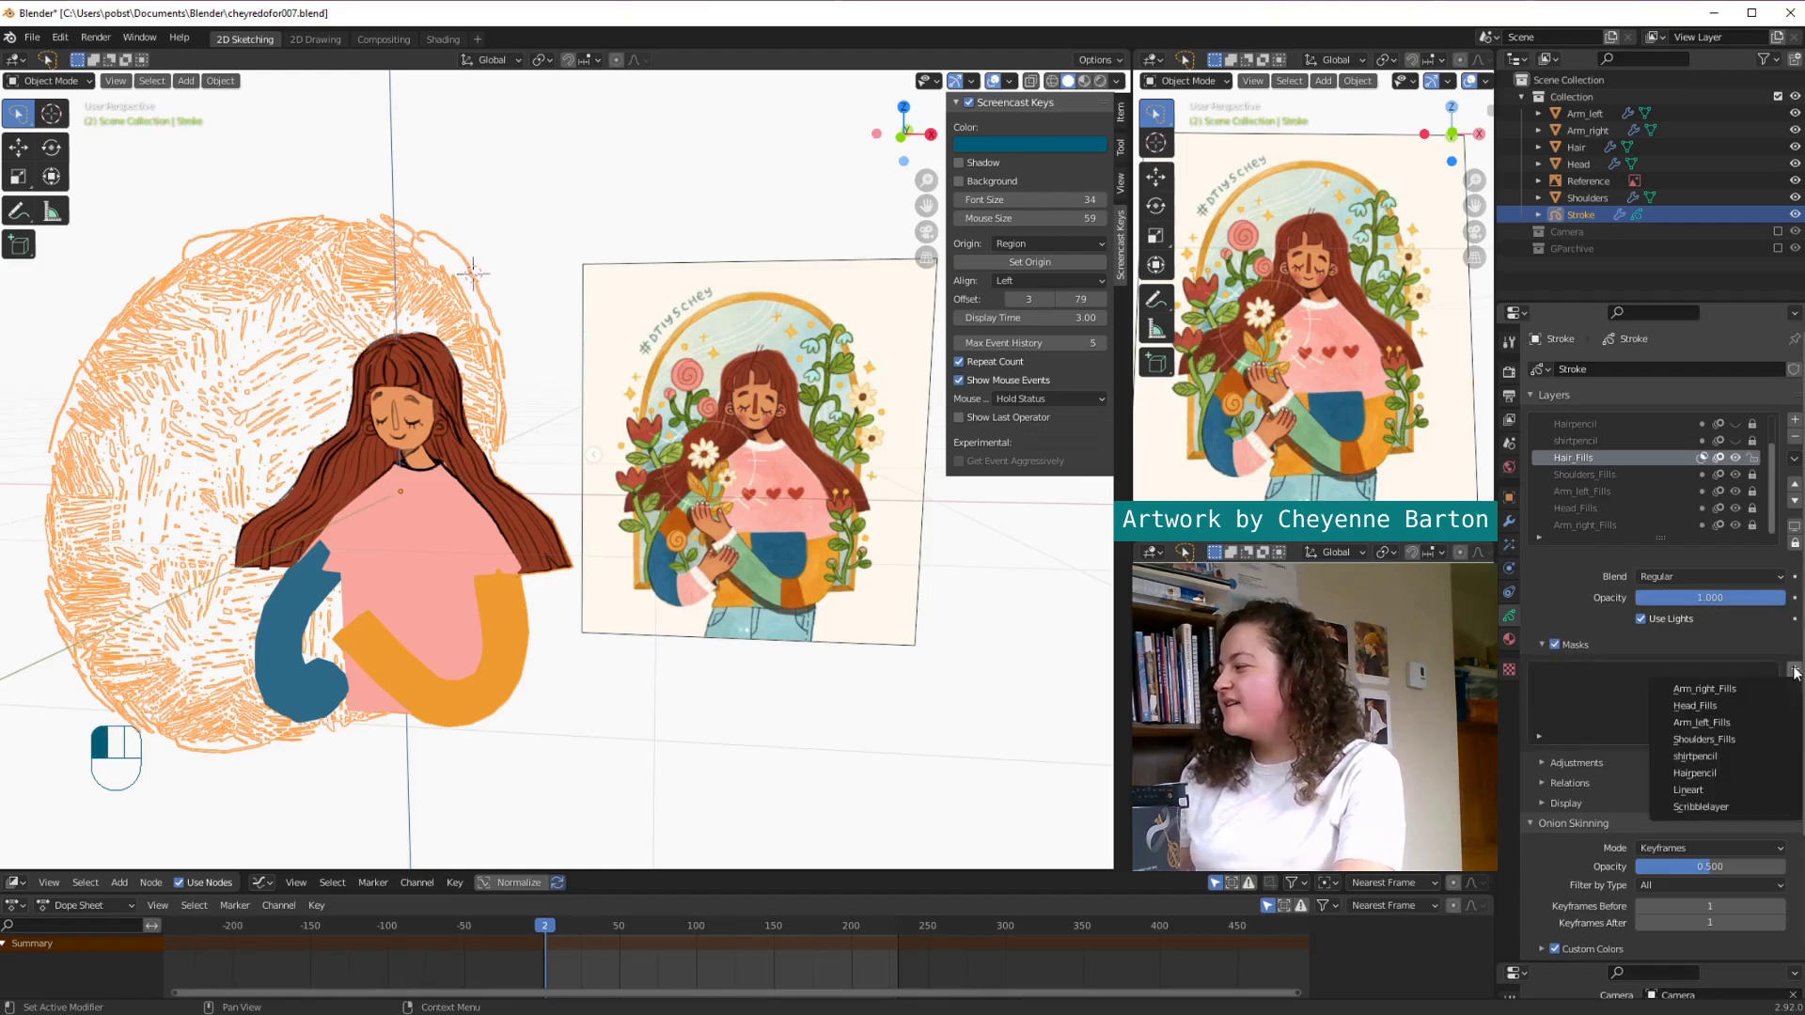
{"action": "left_click", "coordinate": [1713, 806]}
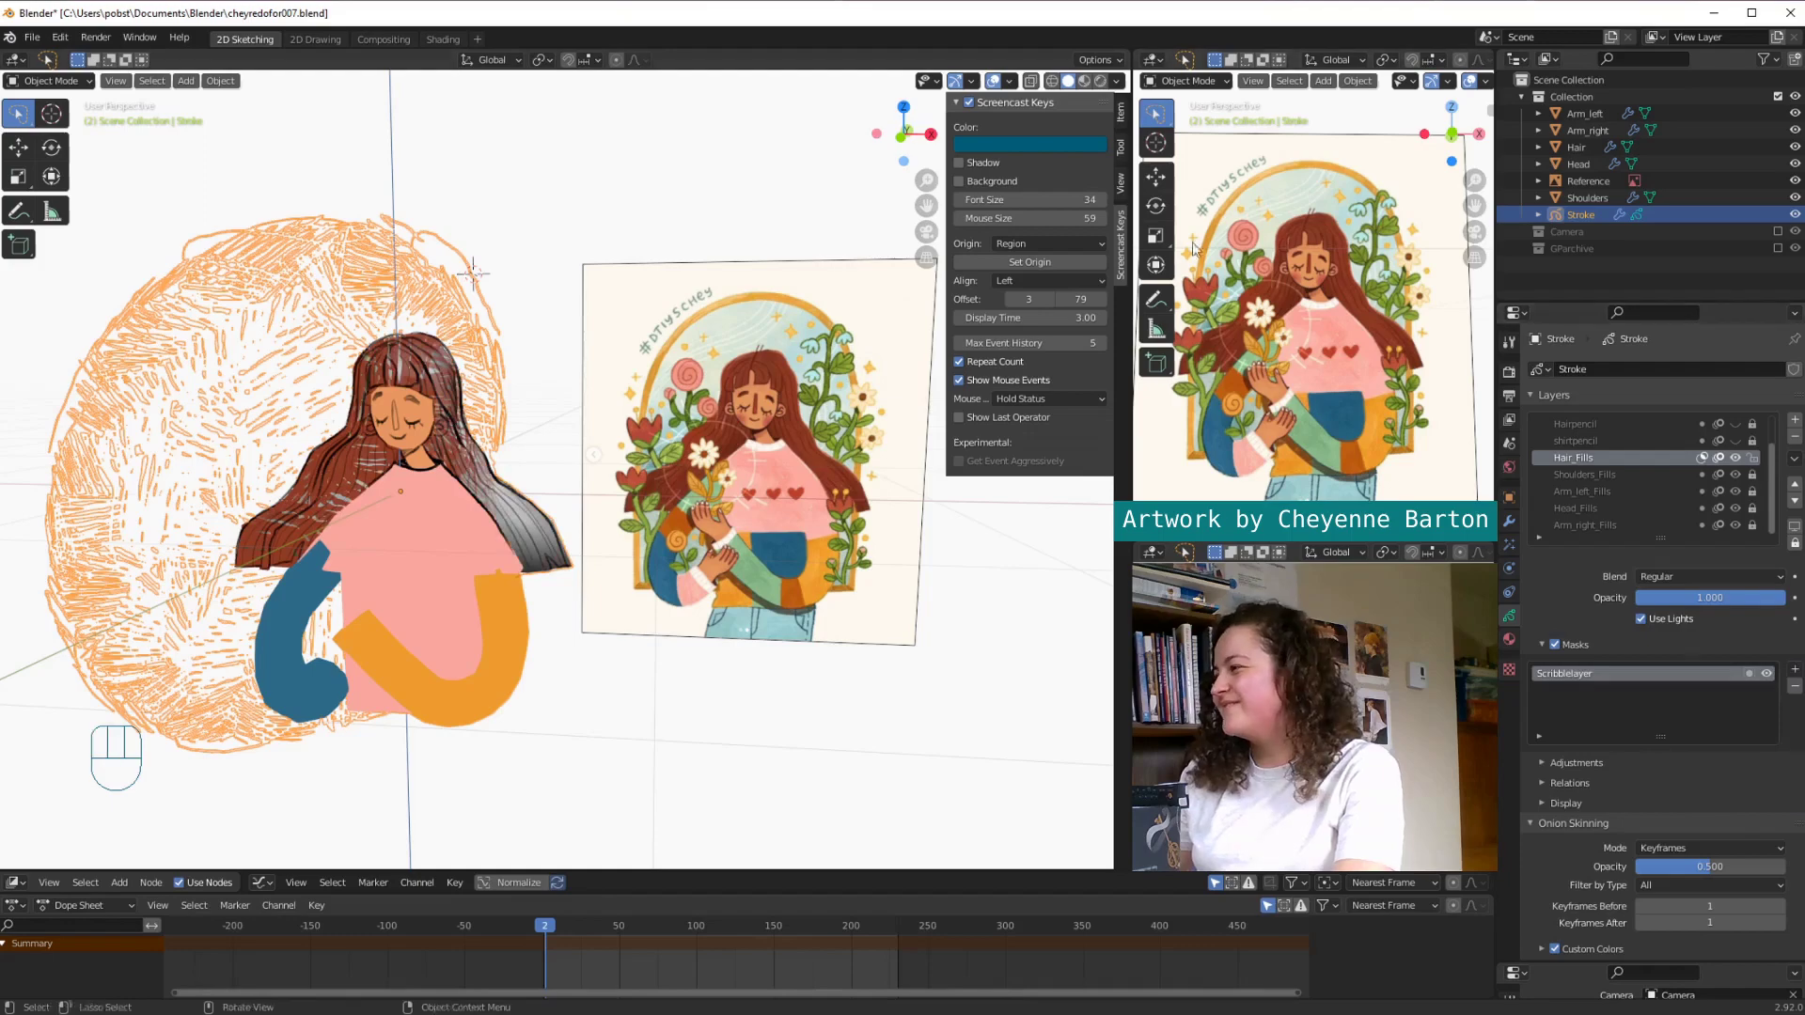
{"action": "left_click", "coordinate": [1589, 474]}
{"action": "left_click", "coordinate": [1555, 644]}
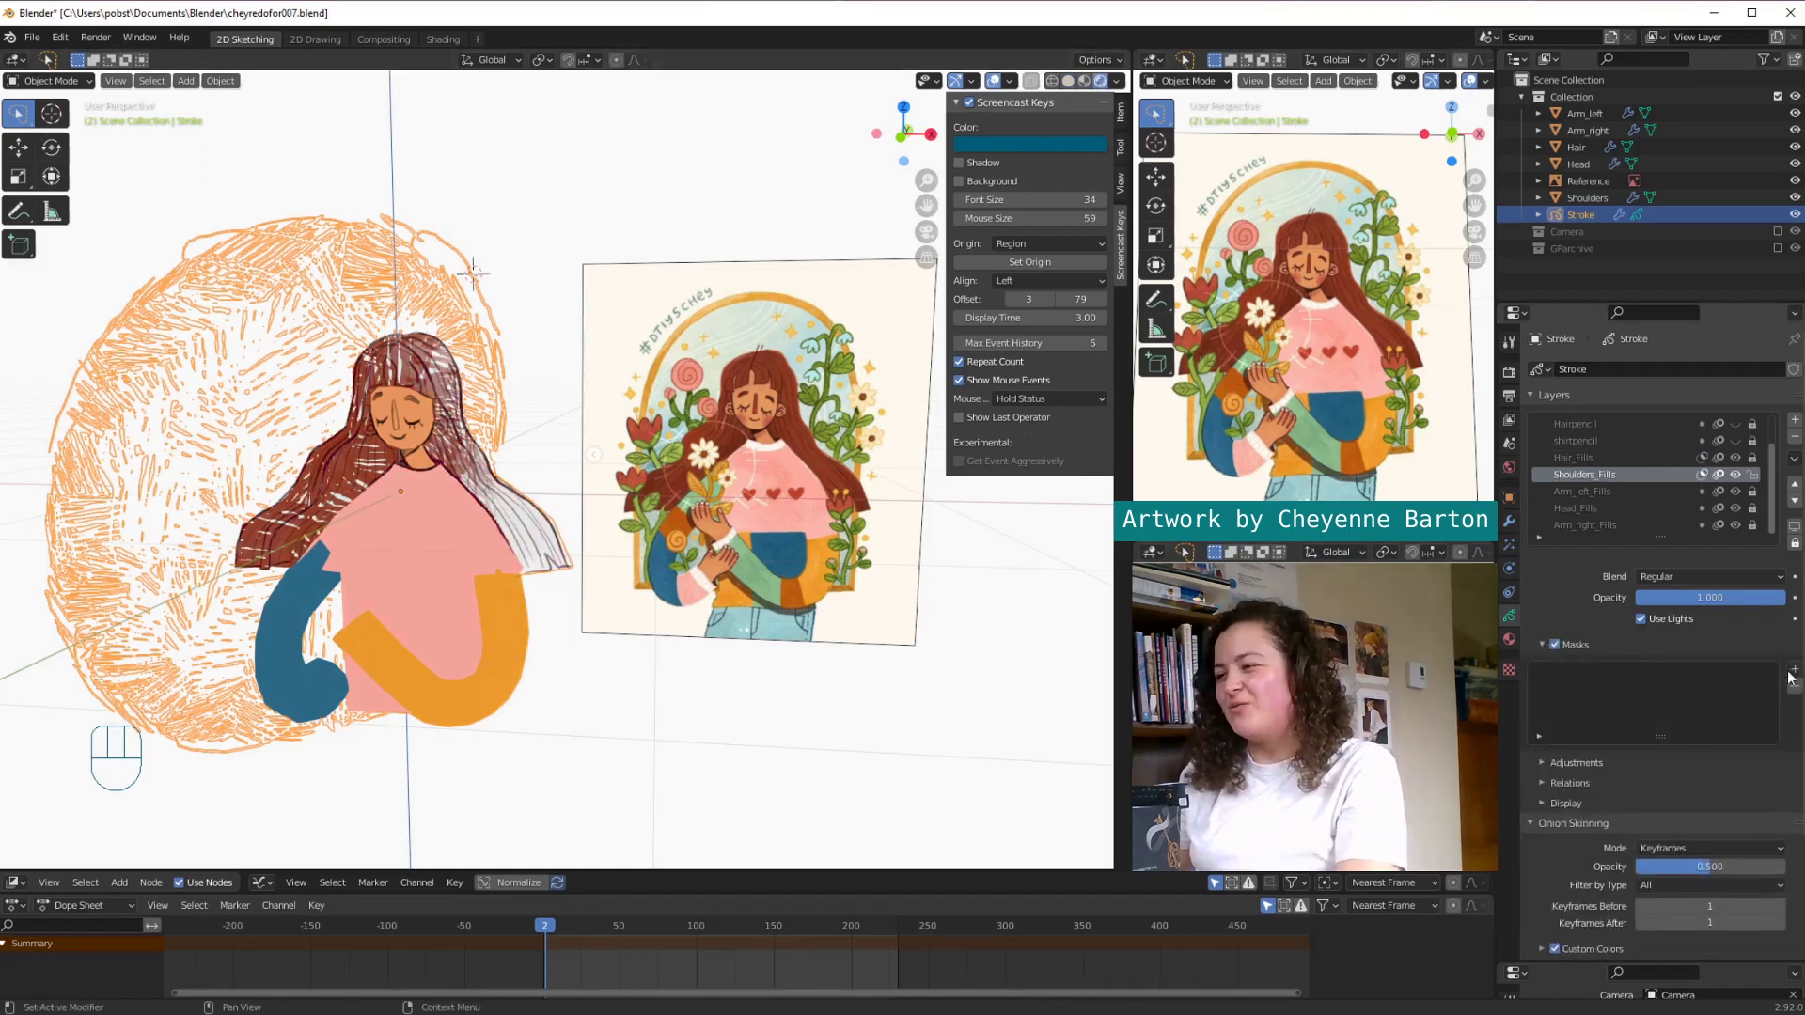
{"action": "left_click", "coordinate": [1795, 669]}
{"action": "left_click", "coordinate": [1722, 812]}
Step: Mask Arm_left_Fills, Head_Fills and Arm_right_Fills with Scribblelayer as well
{"action": "left_click", "coordinate": [1589, 490]}
{"action": "left_click", "coordinate": [1555, 644]}
{"action": "left_click", "coordinate": [1794, 669]}
{"action": "left_click", "coordinate": [1713, 805]}
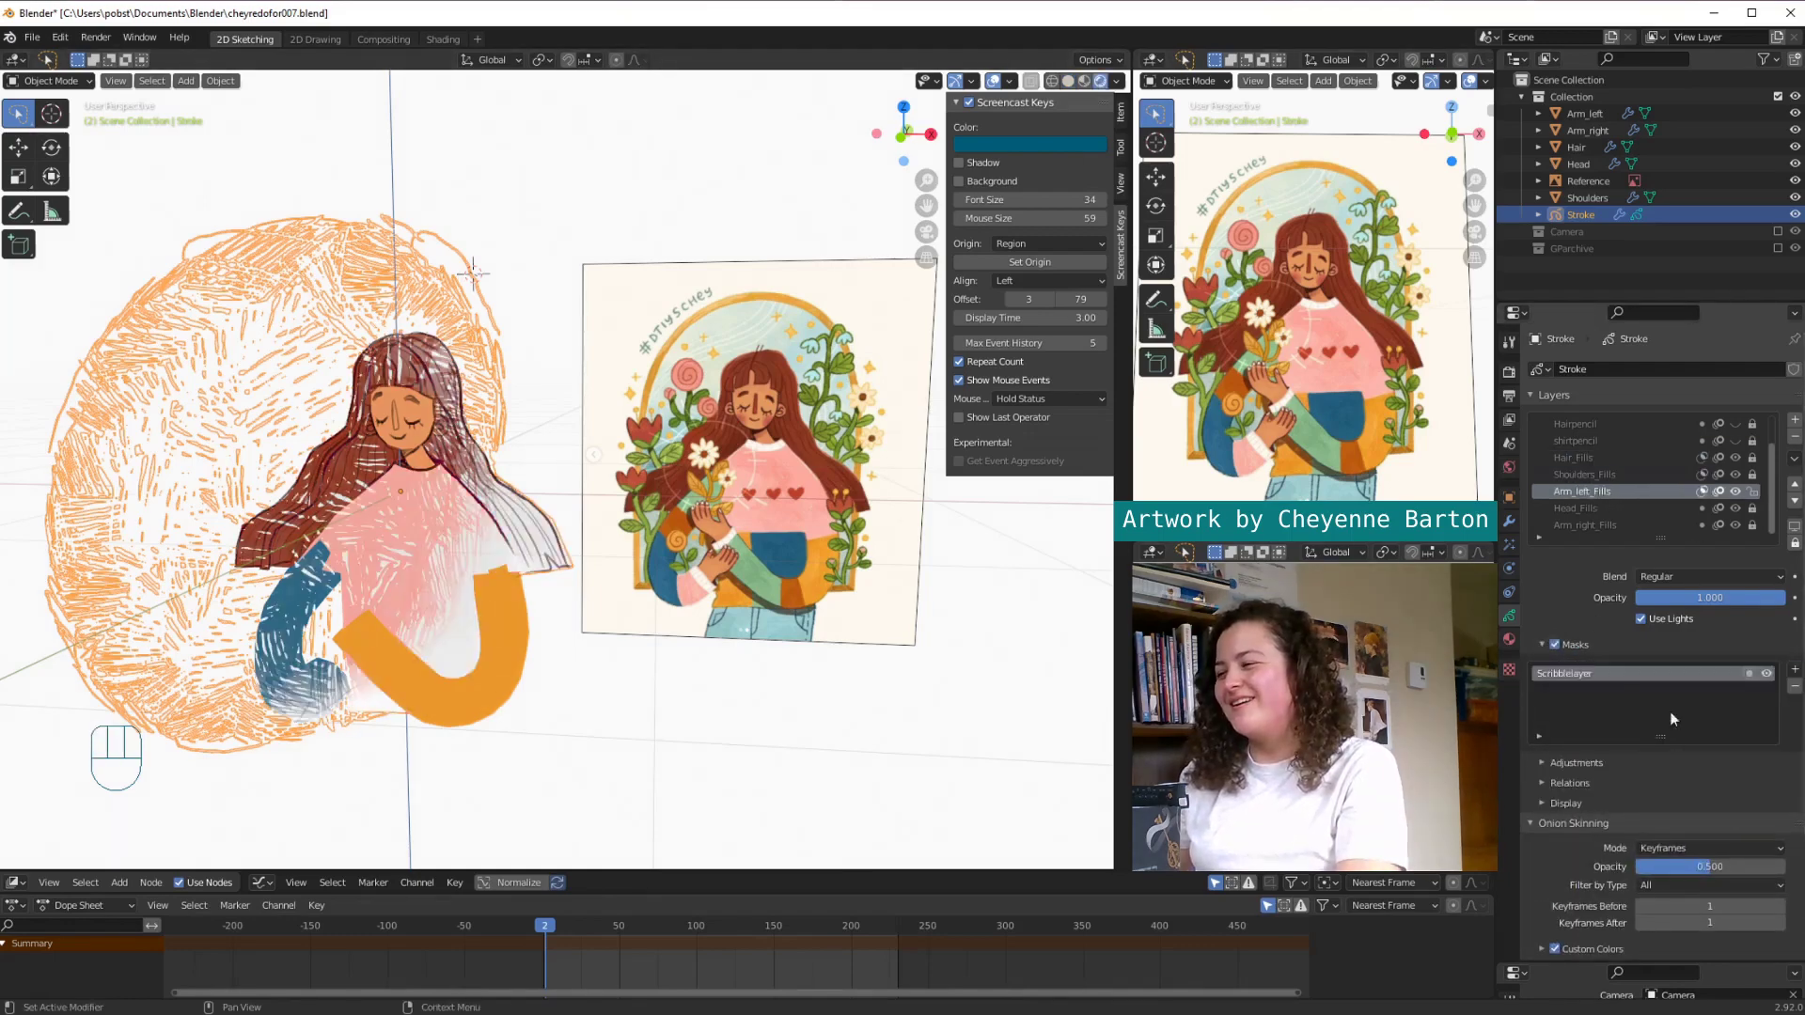
{"action": "left_click", "coordinate": [1588, 508]}
{"action": "left_click", "coordinate": [1554, 644]}
{"action": "left_click", "coordinate": [1794, 669]}
{"action": "left_click", "coordinate": [1713, 806]}
{"action": "left_click", "coordinate": [1589, 525]}
{"action": "left_click", "coordinate": [1555, 644]}
{"action": "left_click", "coordinate": [1794, 669]}
{"action": "left_click", "coordinate": [1712, 806]}
{"action": "mouse_move", "coordinate": [733, 714]}
{"action": "middle_mouse_down"}
{"action": "mouse_move", "coordinate": [810, 762]}
{"action": "mouse_move", "coordinate": [783, 767]}
{"action": "mouse_move", "coordinate": [890, 662]}
{"action": "middle_mouse_up"}
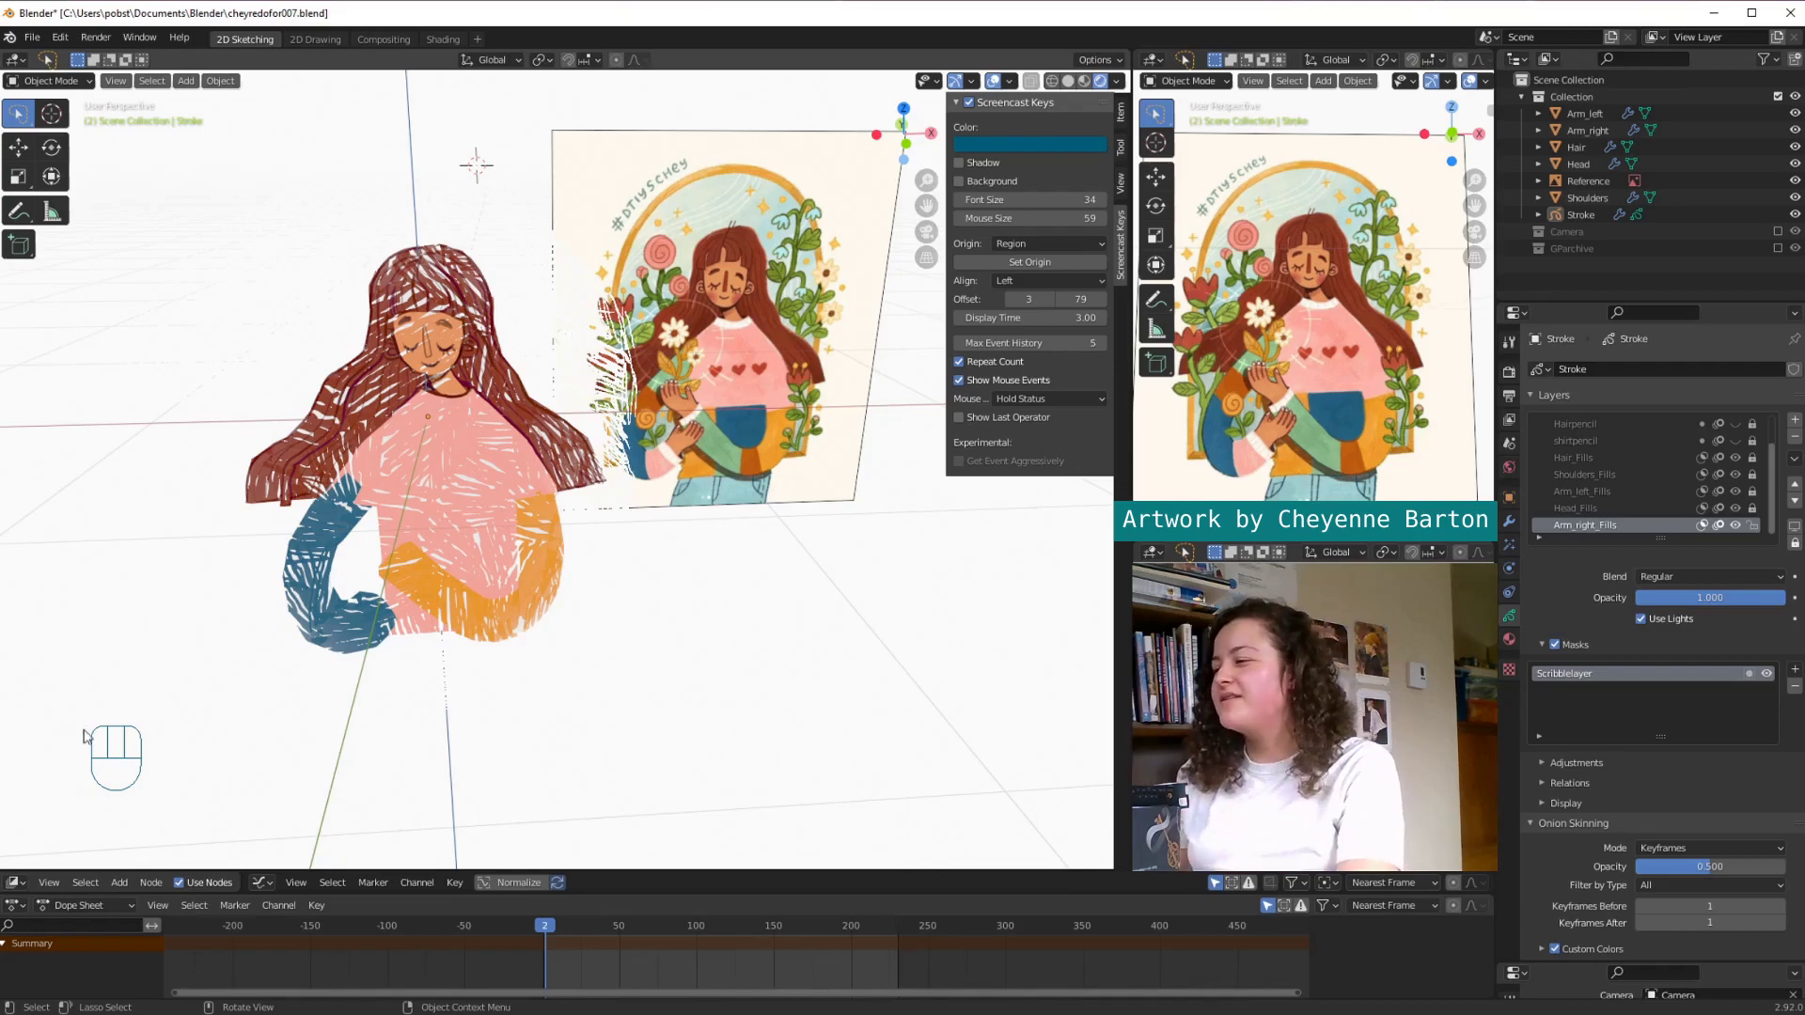
{"action": "middle_click_drag", "start_coordinate": [407, 729], "coordinate": [460, 702]}
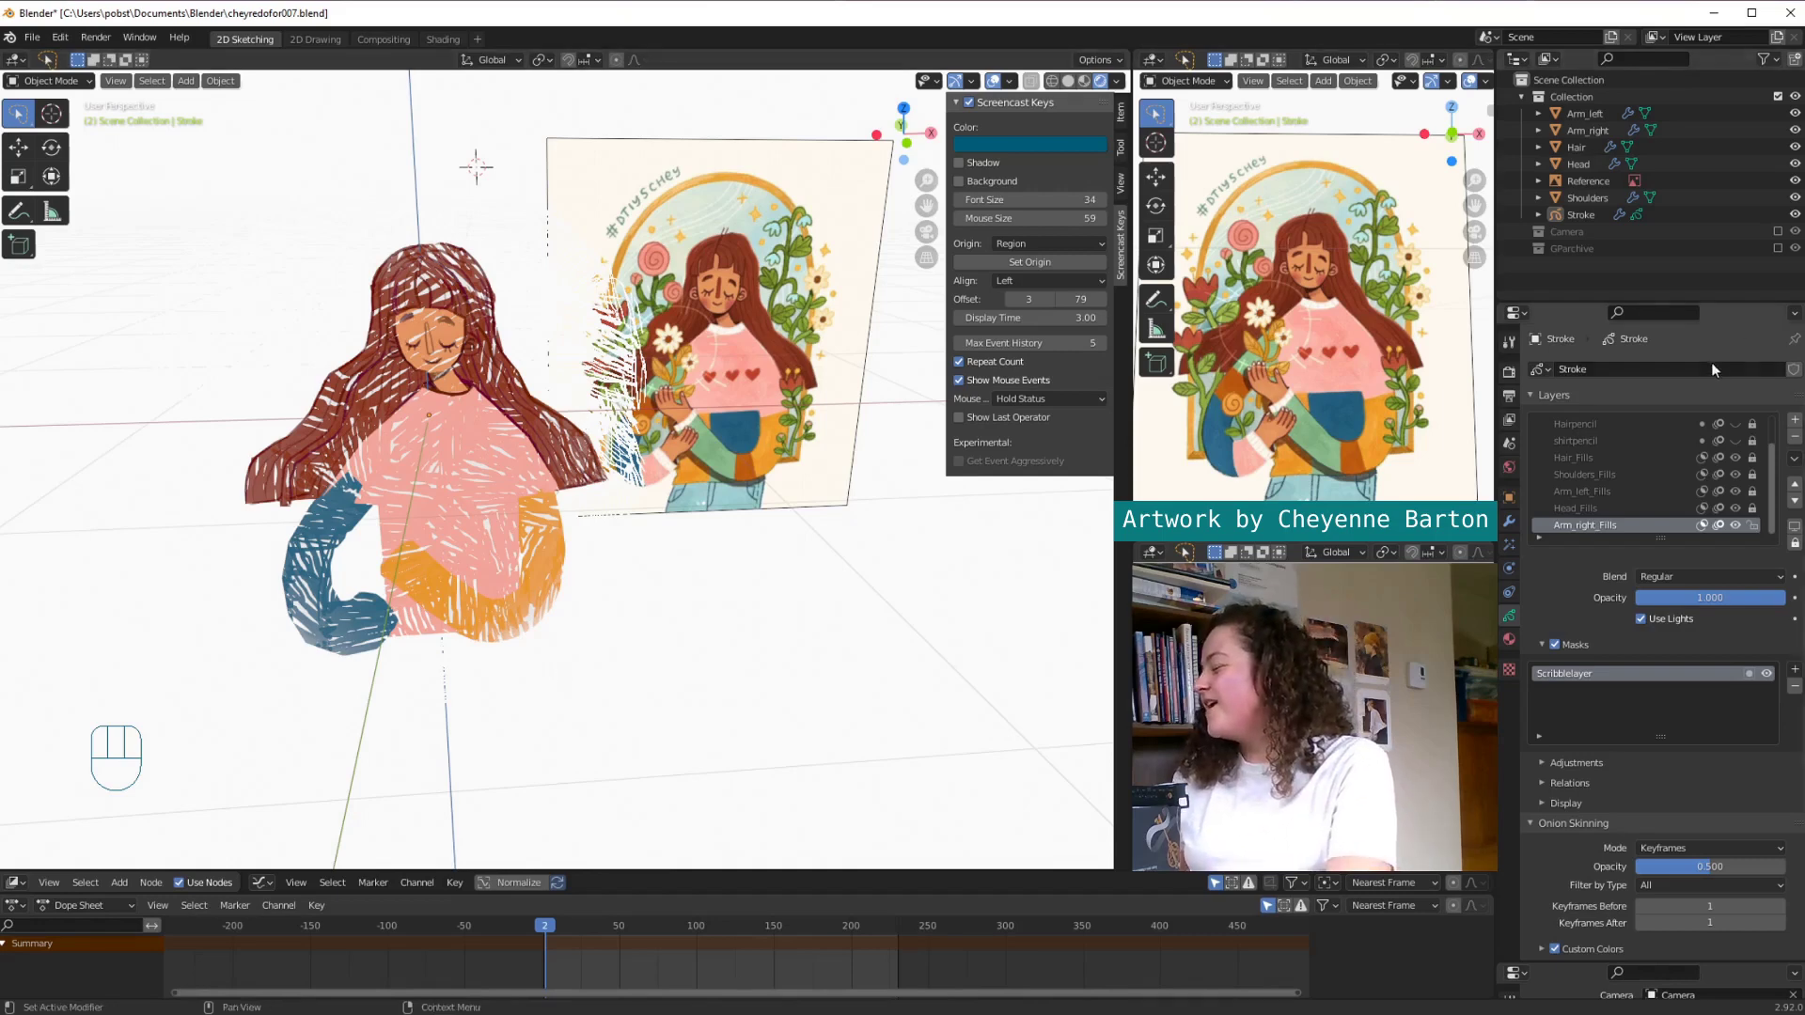
Step: Make the shirtpencil and Hairpencil layers visible again
{"action": "scroll", "coordinate": [1650, 483], "scroll_direction": "up", "scroll_amount": 2}
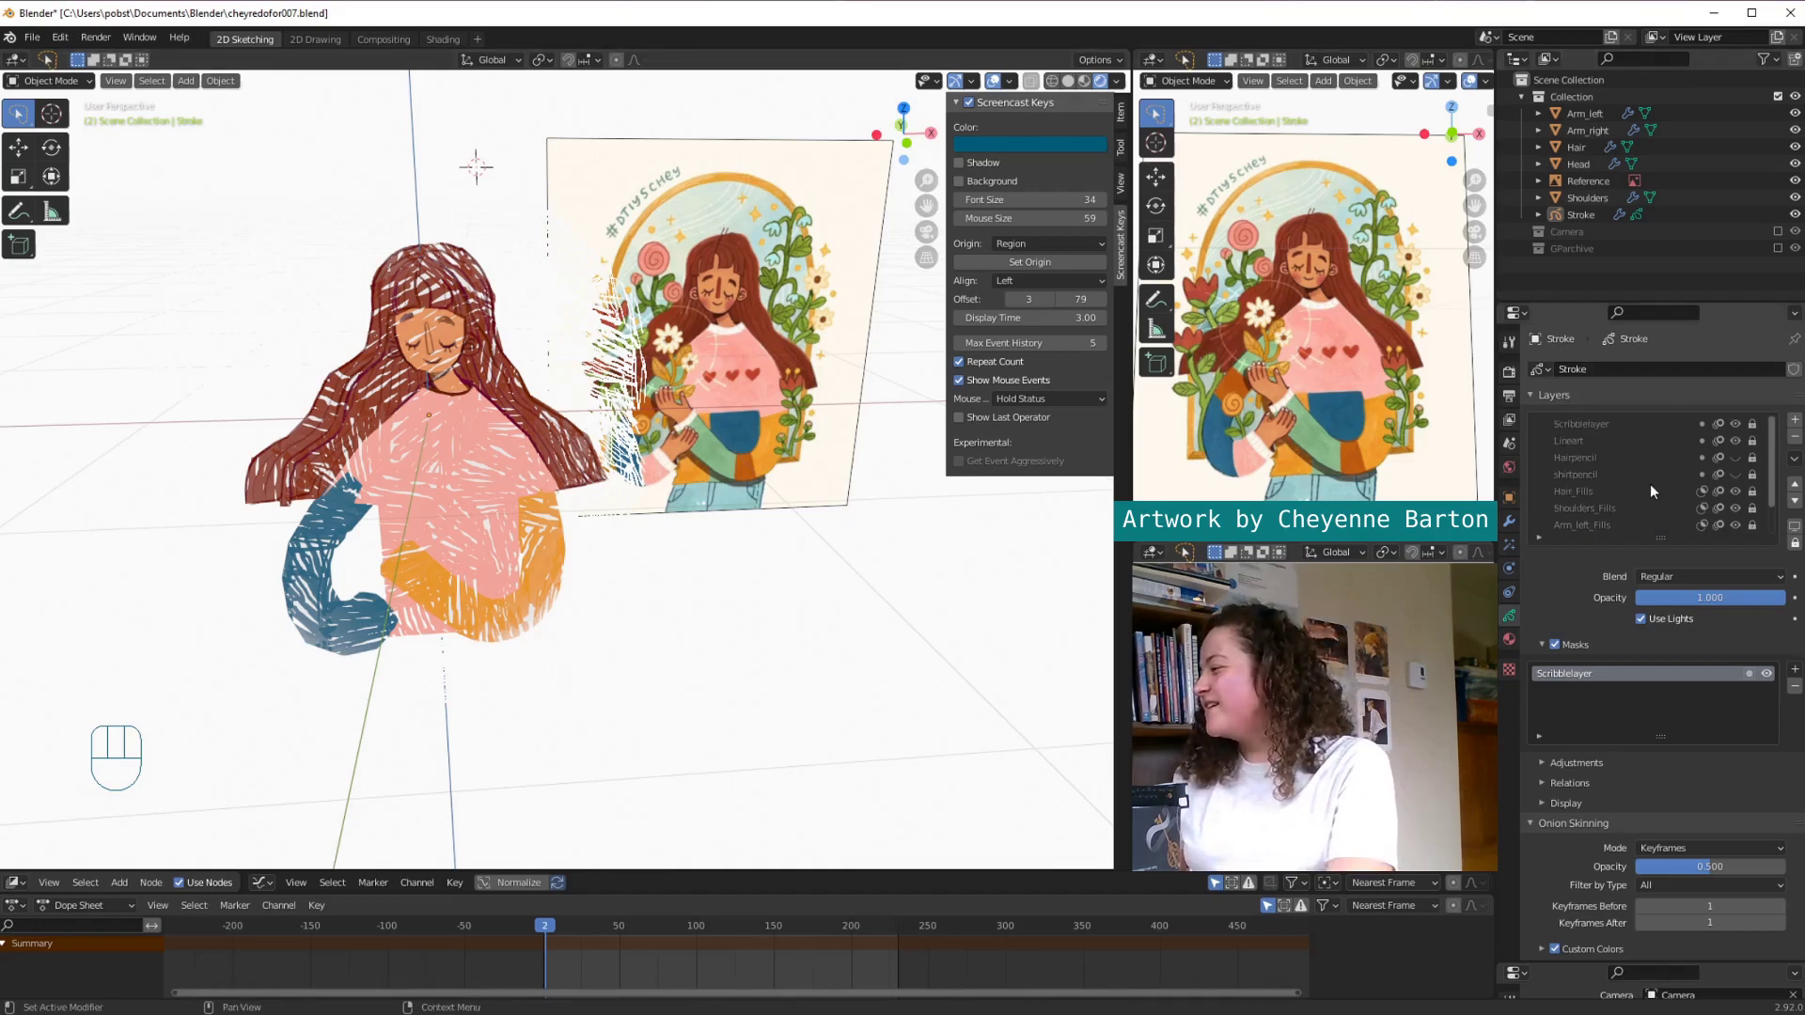
{"action": "left_click", "coordinate": [1734, 472]}
{"action": "left_click", "coordinate": [1734, 457]}
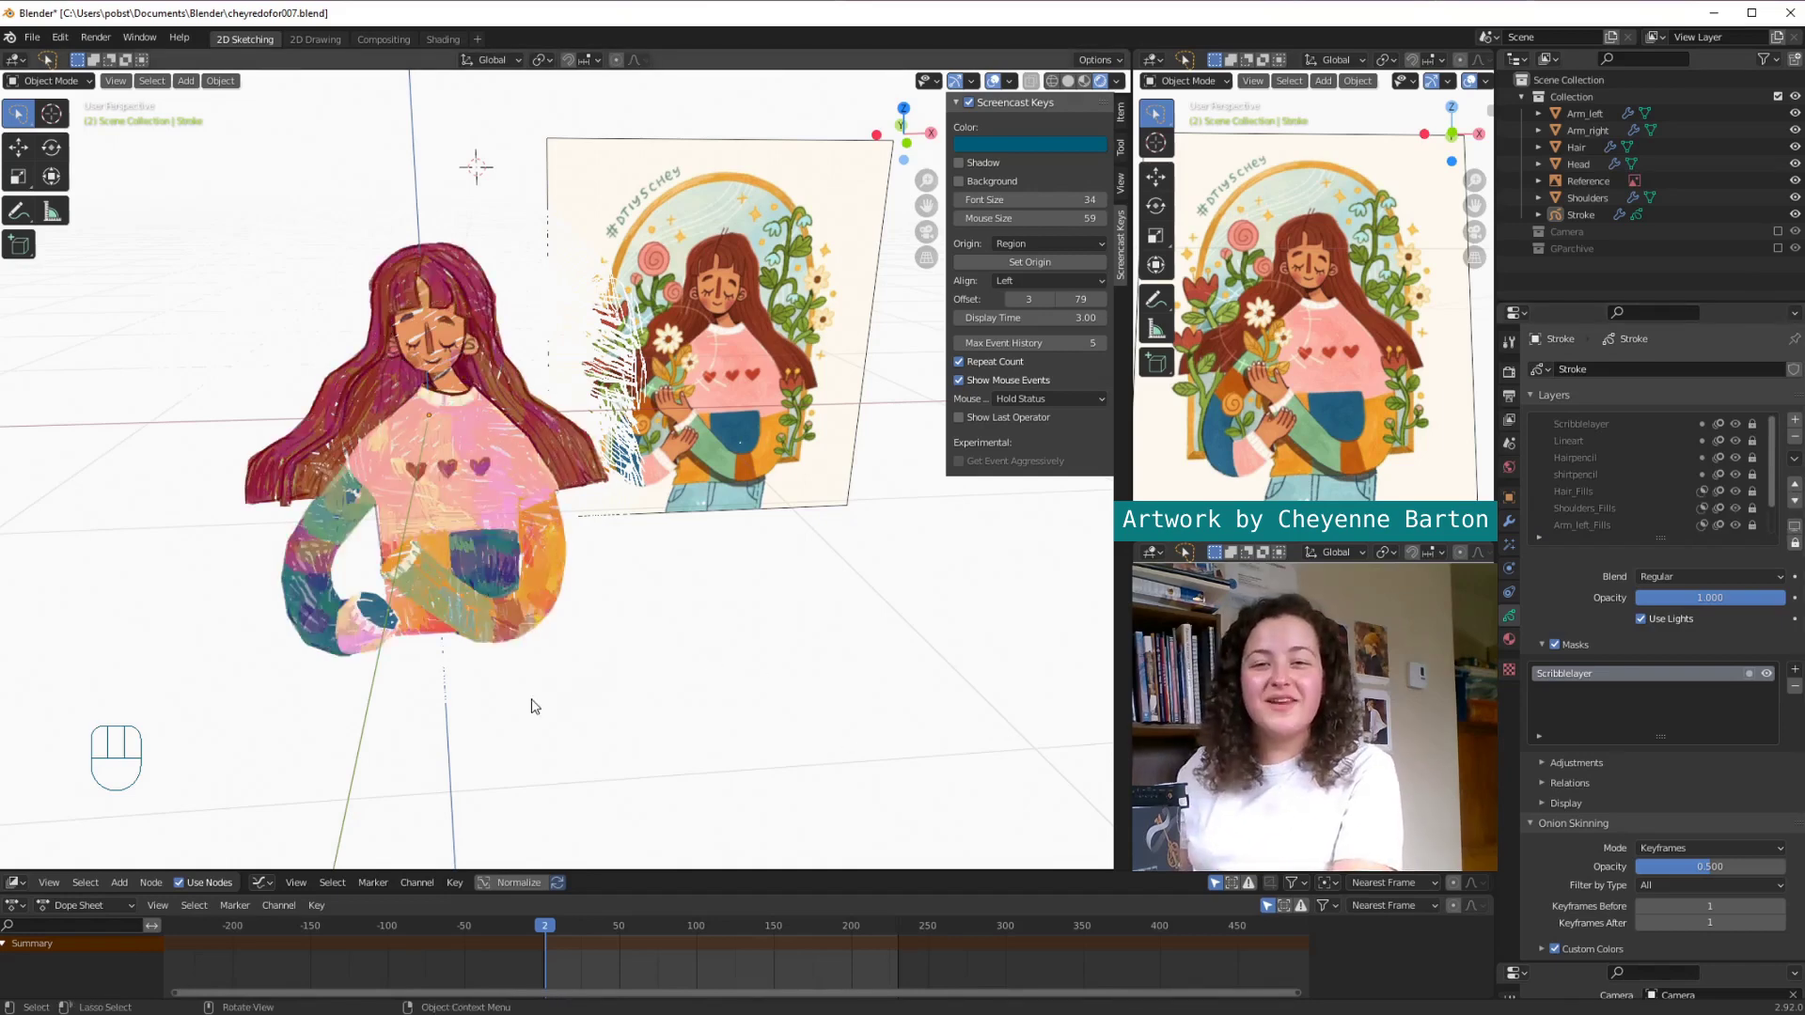
{"action": "scroll", "coordinate": [503, 620], "scroll_direction": "up", "scroll_amount": 2}
{"action": "mouse_move", "coordinate": [488, 647]}
{"action": "middle_mouse_down", "text": "shift"}
{"action": "mouse_move", "coordinate": [574, 699]}
{"action": "mouse_move", "coordinate": [585, 661]}
{"action": "middle_mouse_up", "text": "shift"}
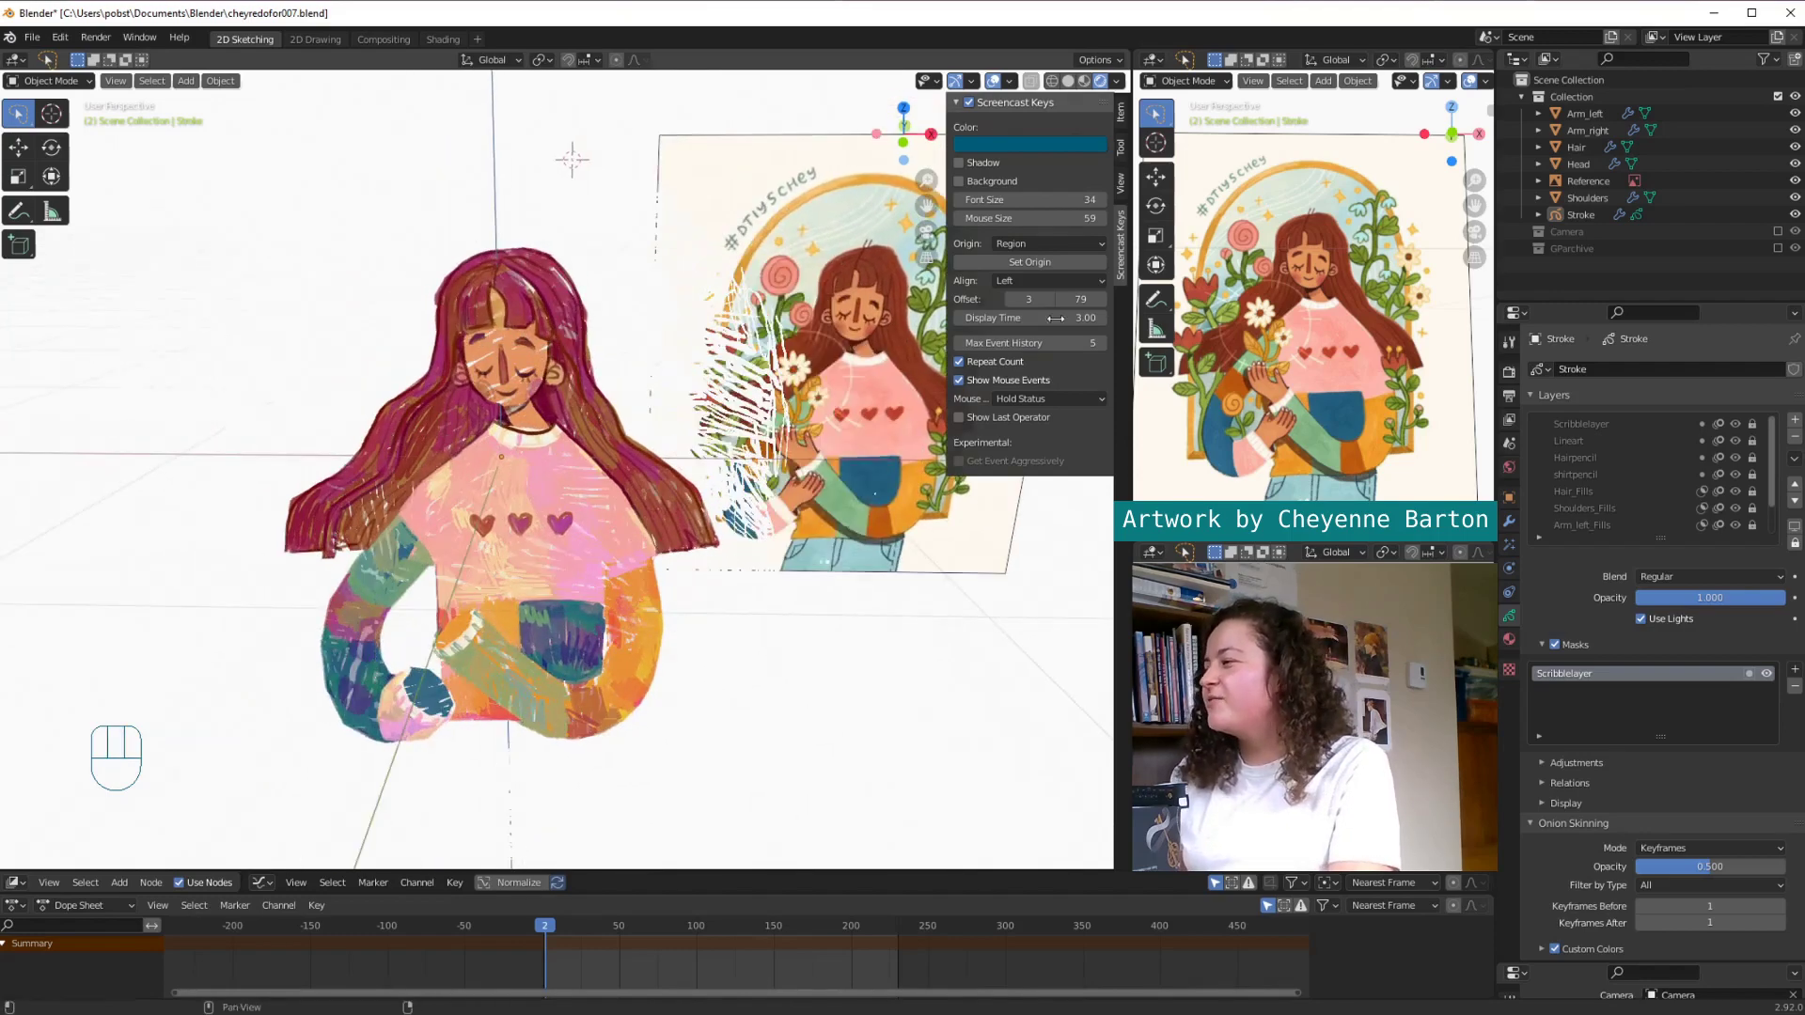
Step: In Draw mode set the brush's Randomize Hue to 0.200, then return to Object Mode
{"action": "key", "text": "Tab"}
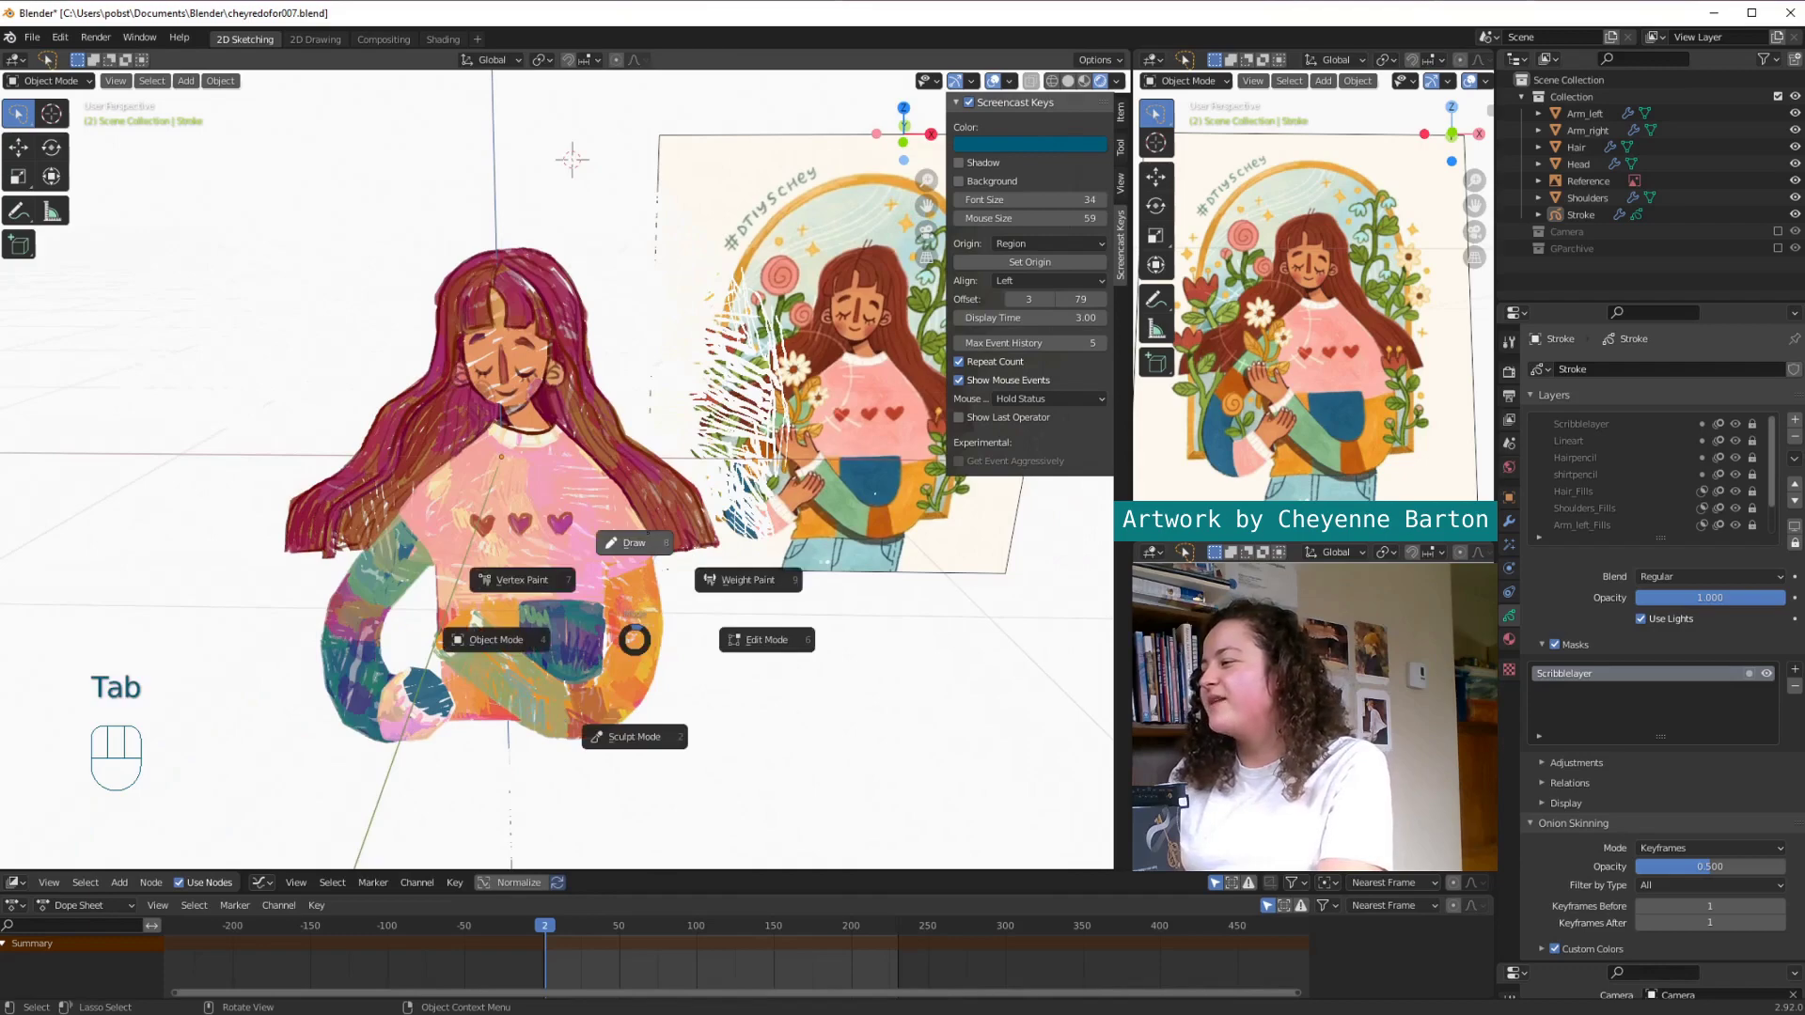
{"action": "left_click", "coordinate": [625, 543]}
{"action": "left_click", "coordinate": [832, 59]}
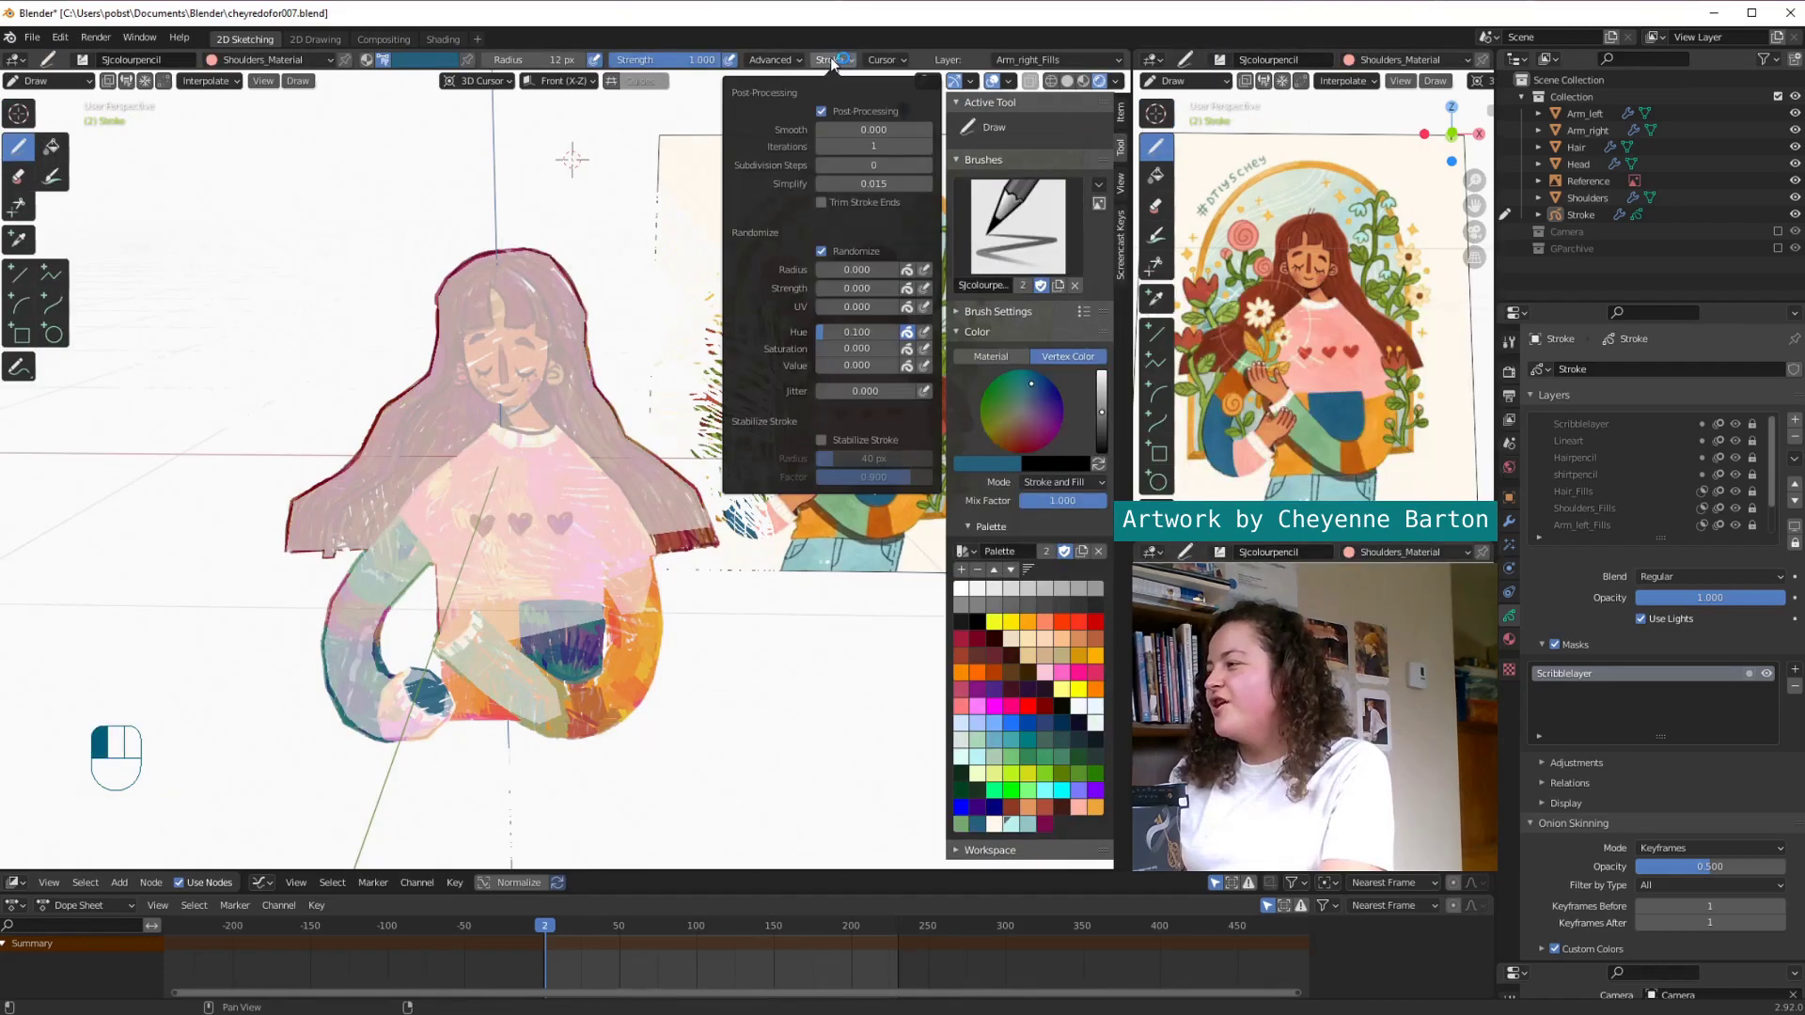
{"action": "left_click_drag", "start_coordinate": [836, 330], "coordinate": [844, 330]}
{"action": "key", "text": "Tab"}
{"action": "left_click", "coordinate": [542, 620]}
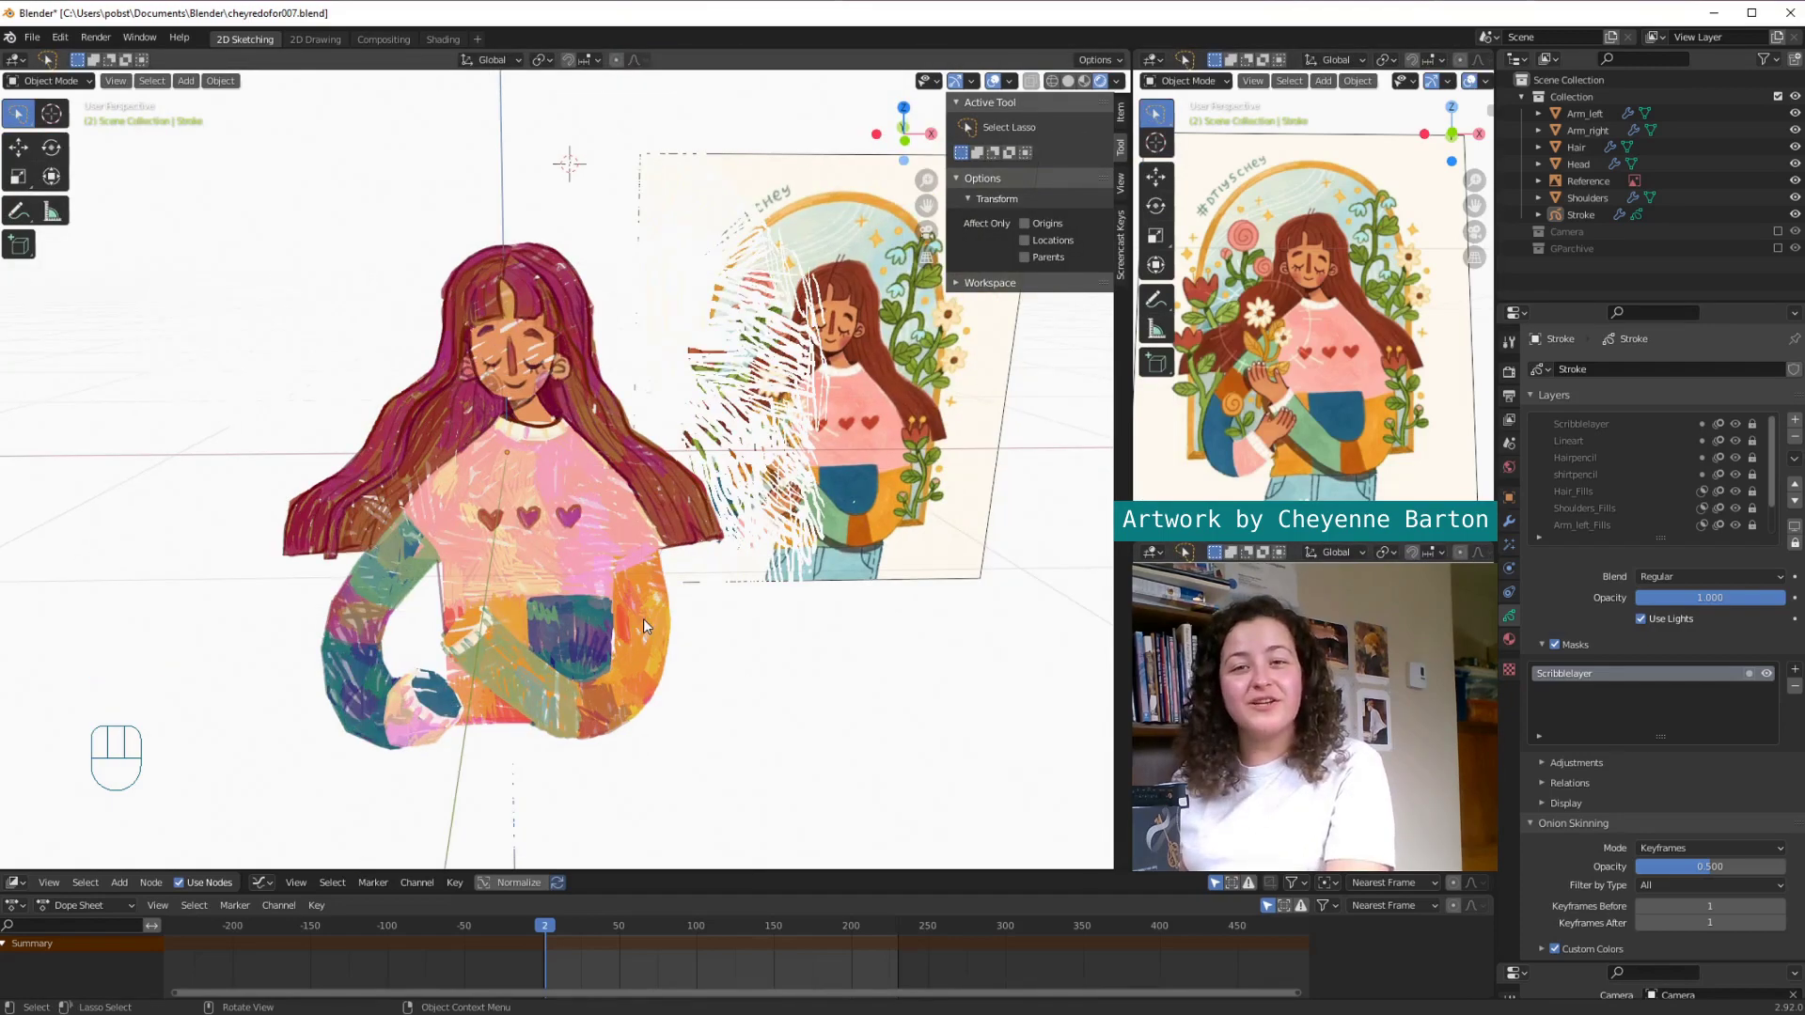
{"action": "middle_click_drag", "start_coordinate": [767, 577], "coordinate": [656, 725]}
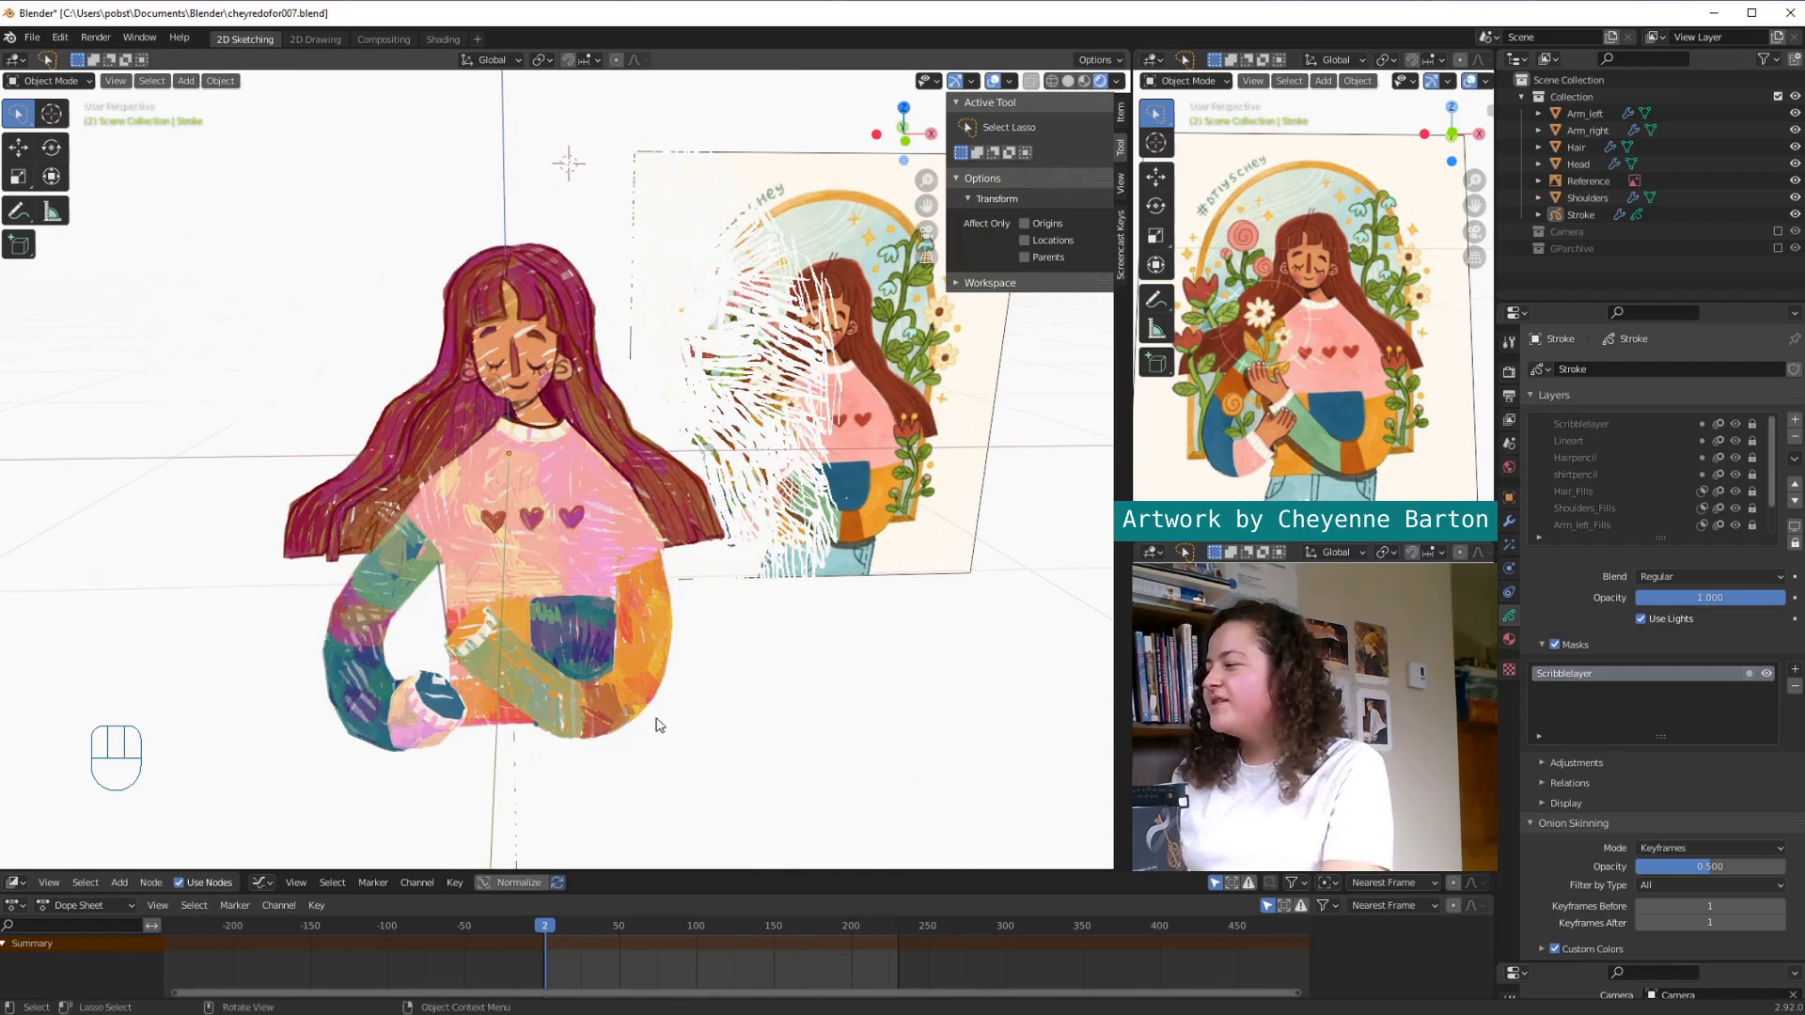
Step: Enable masking on Hairpencil and add Scribblelayer as its mask
{"action": "left_click", "coordinate": [1598, 458]}
{"action": "left_click", "coordinate": [1553, 644]}
{"action": "left_click", "coordinate": [1794, 670]}
{"action": "left_click", "coordinate": [1719, 805]}
Step: Add Scribblelayer as shirtpencil's mask, then switch that masking off
{"action": "left_click", "coordinate": [1598, 475]}
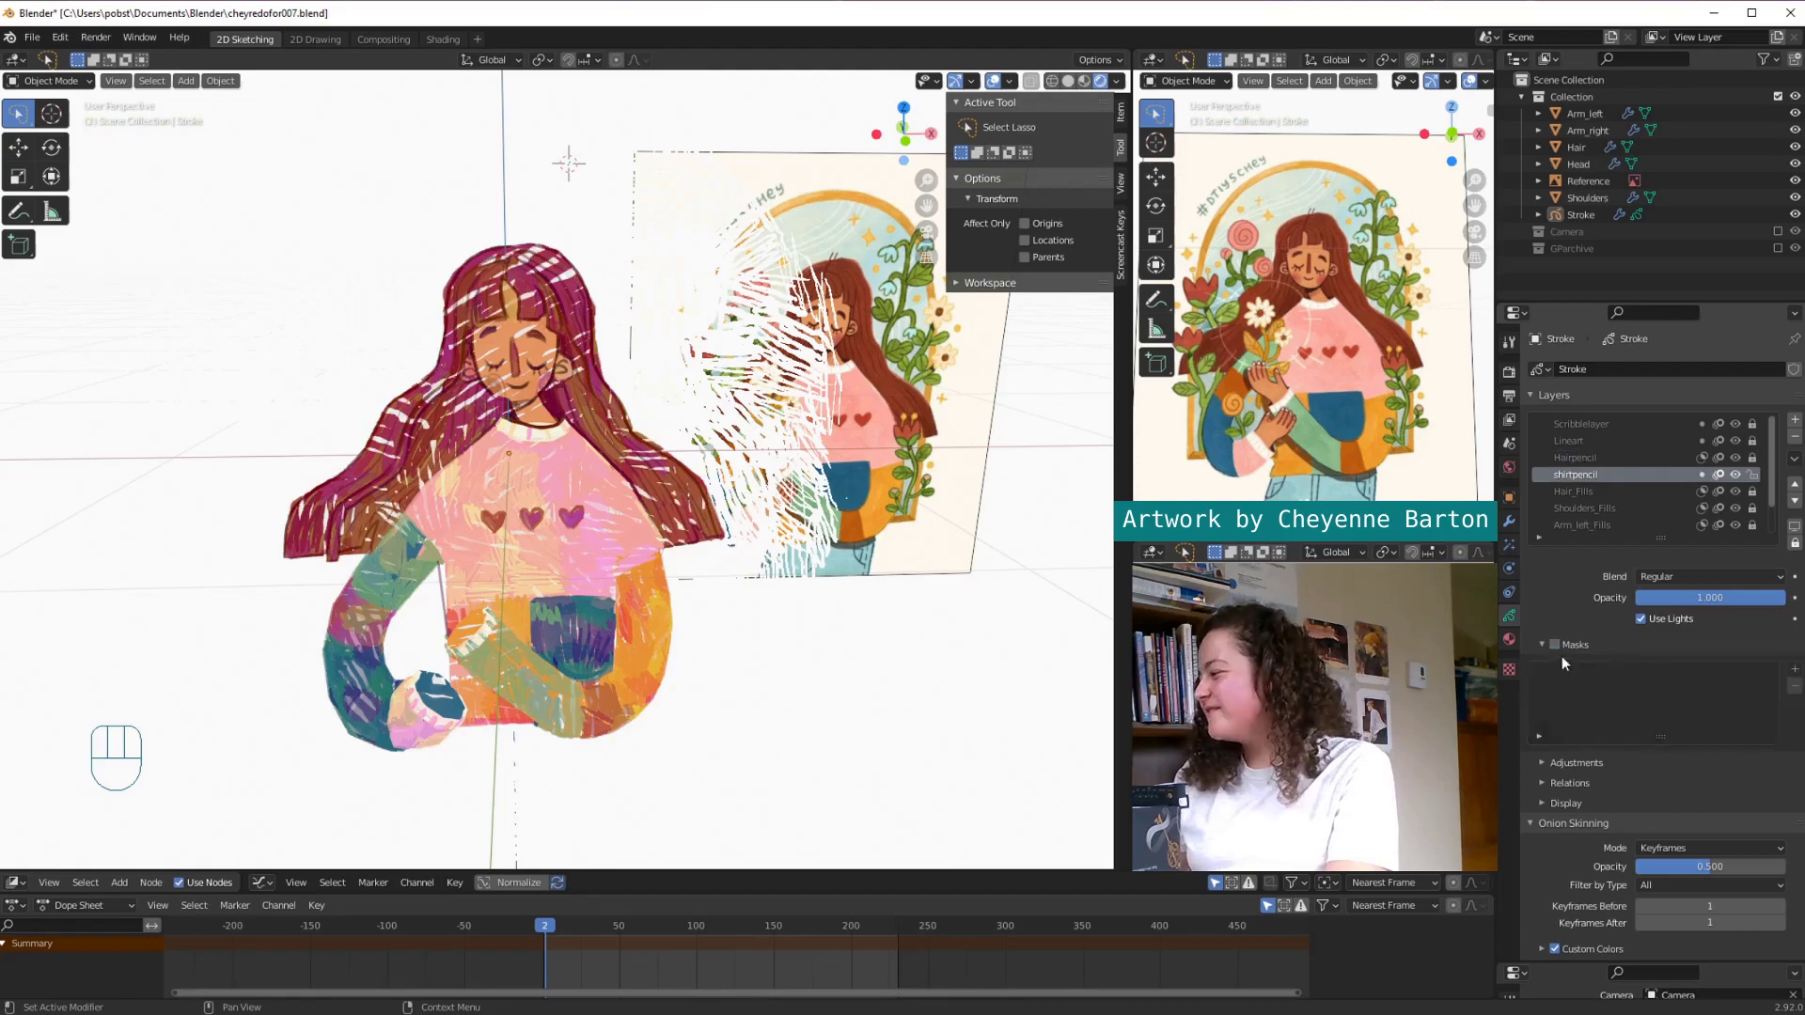
{"action": "left_click", "coordinate": [1554, 643]}
{"action": "left_click", "coordinate": [1794, 669]}
{"action": "left_click", "coordinate": [1697, 807]}
{"action": "mouse_move", "coordinate": [737, 737]}
{"action": "middle_mouse_down"}
{"action": "mouse_move", "coordinate": [709, 750]}
{"action": "mouse_move", "coordinate": [752, 707]}
{"action": "middle_mouse_up"}
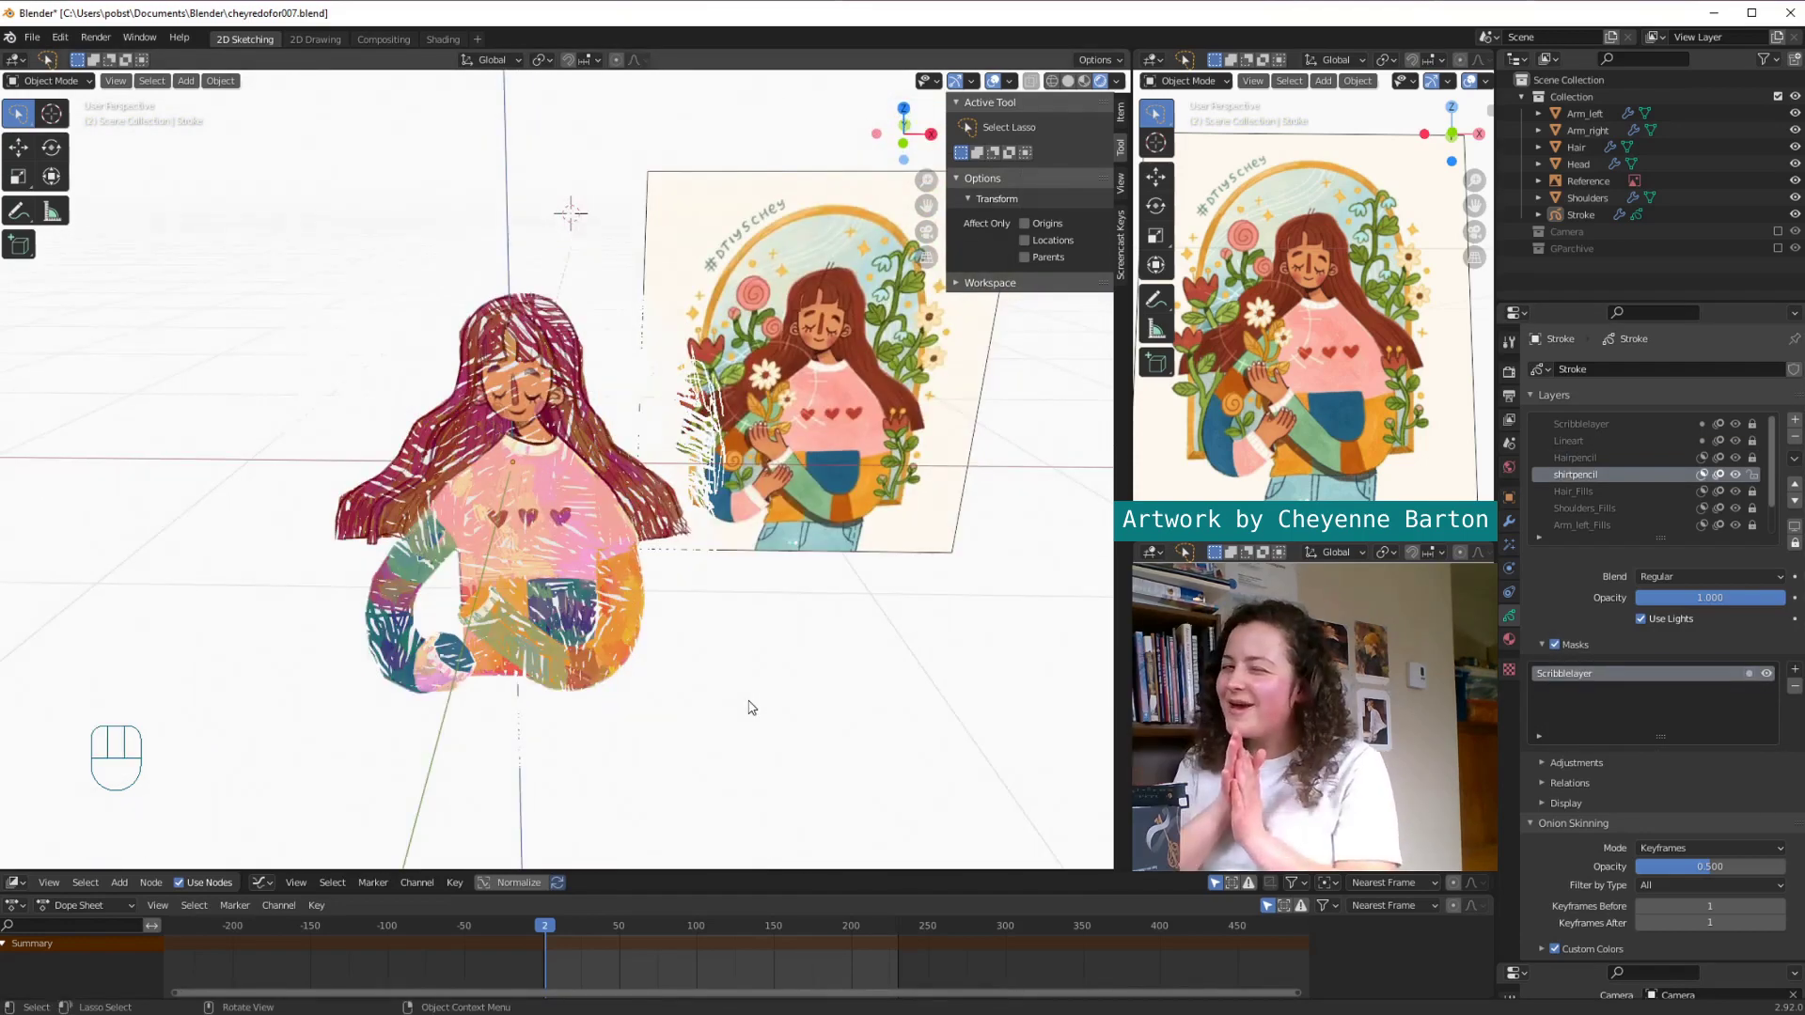
{"action": "left_click", "coordinate": [1701, 474]}
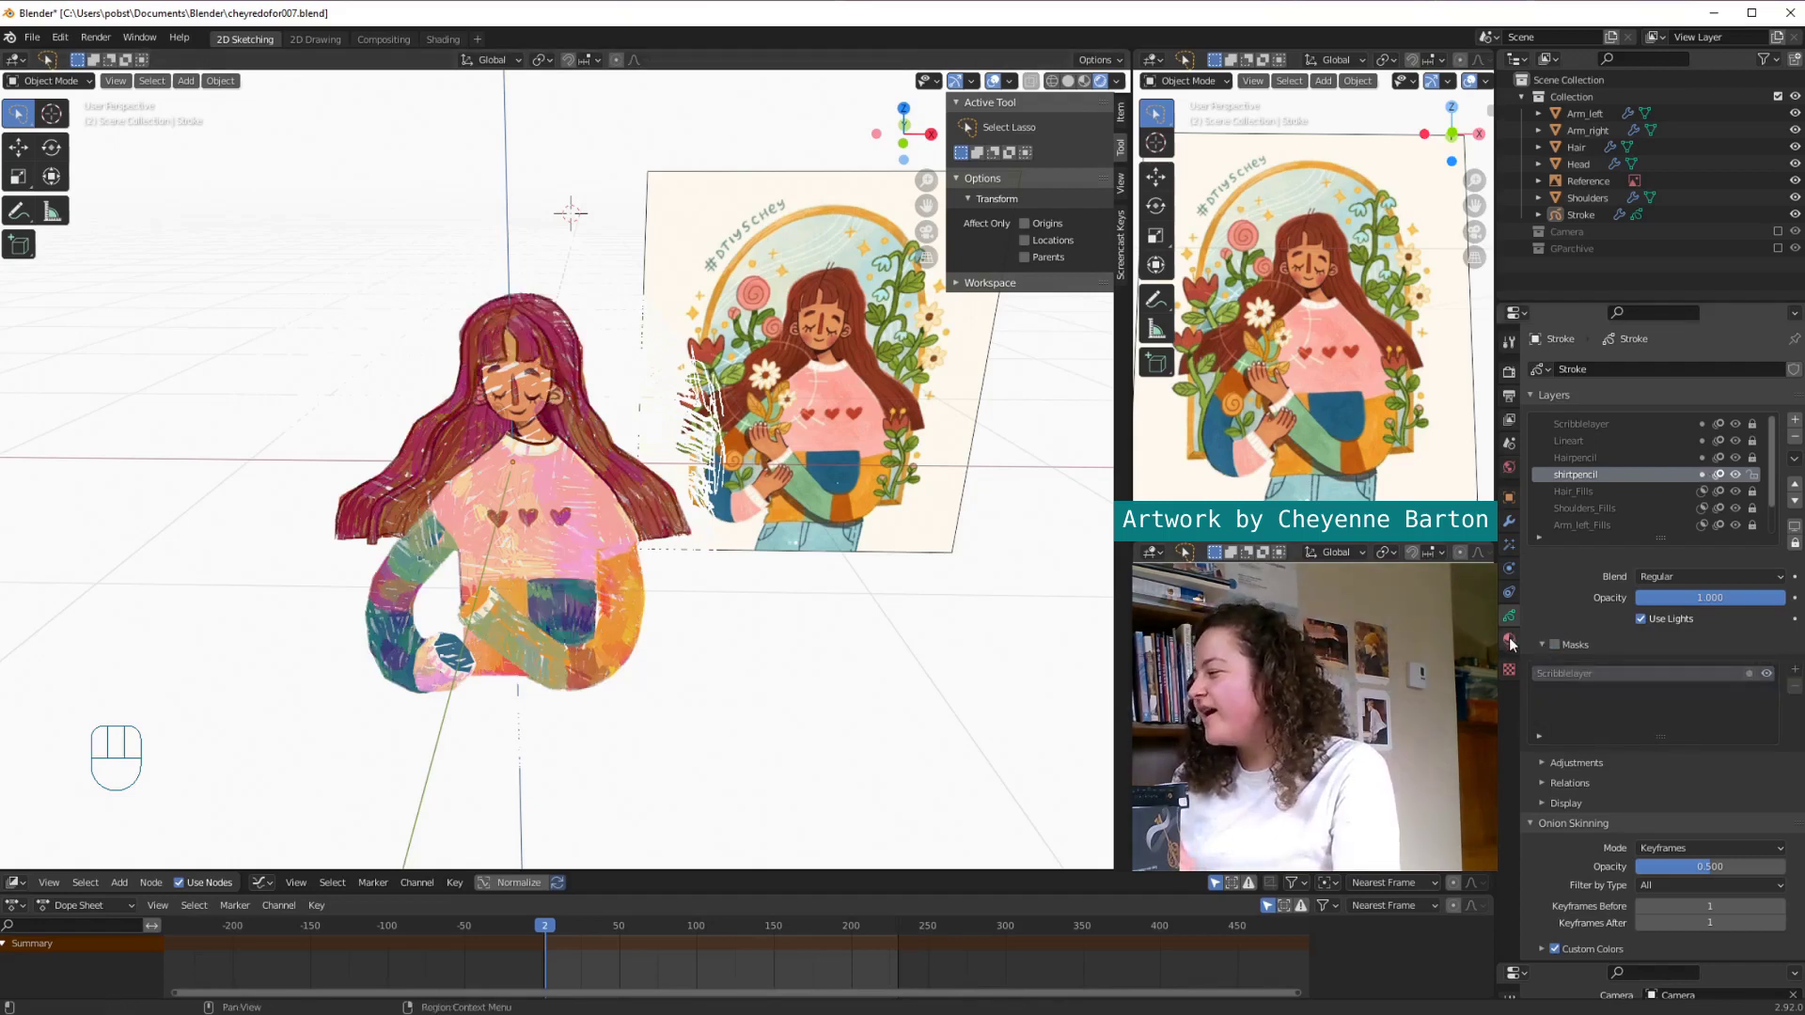
Step: Delete the Noise modifier and toggle the other modifiers' viewport display off and back on
{"action": "left_click", "coordinate": [1510, 522]}
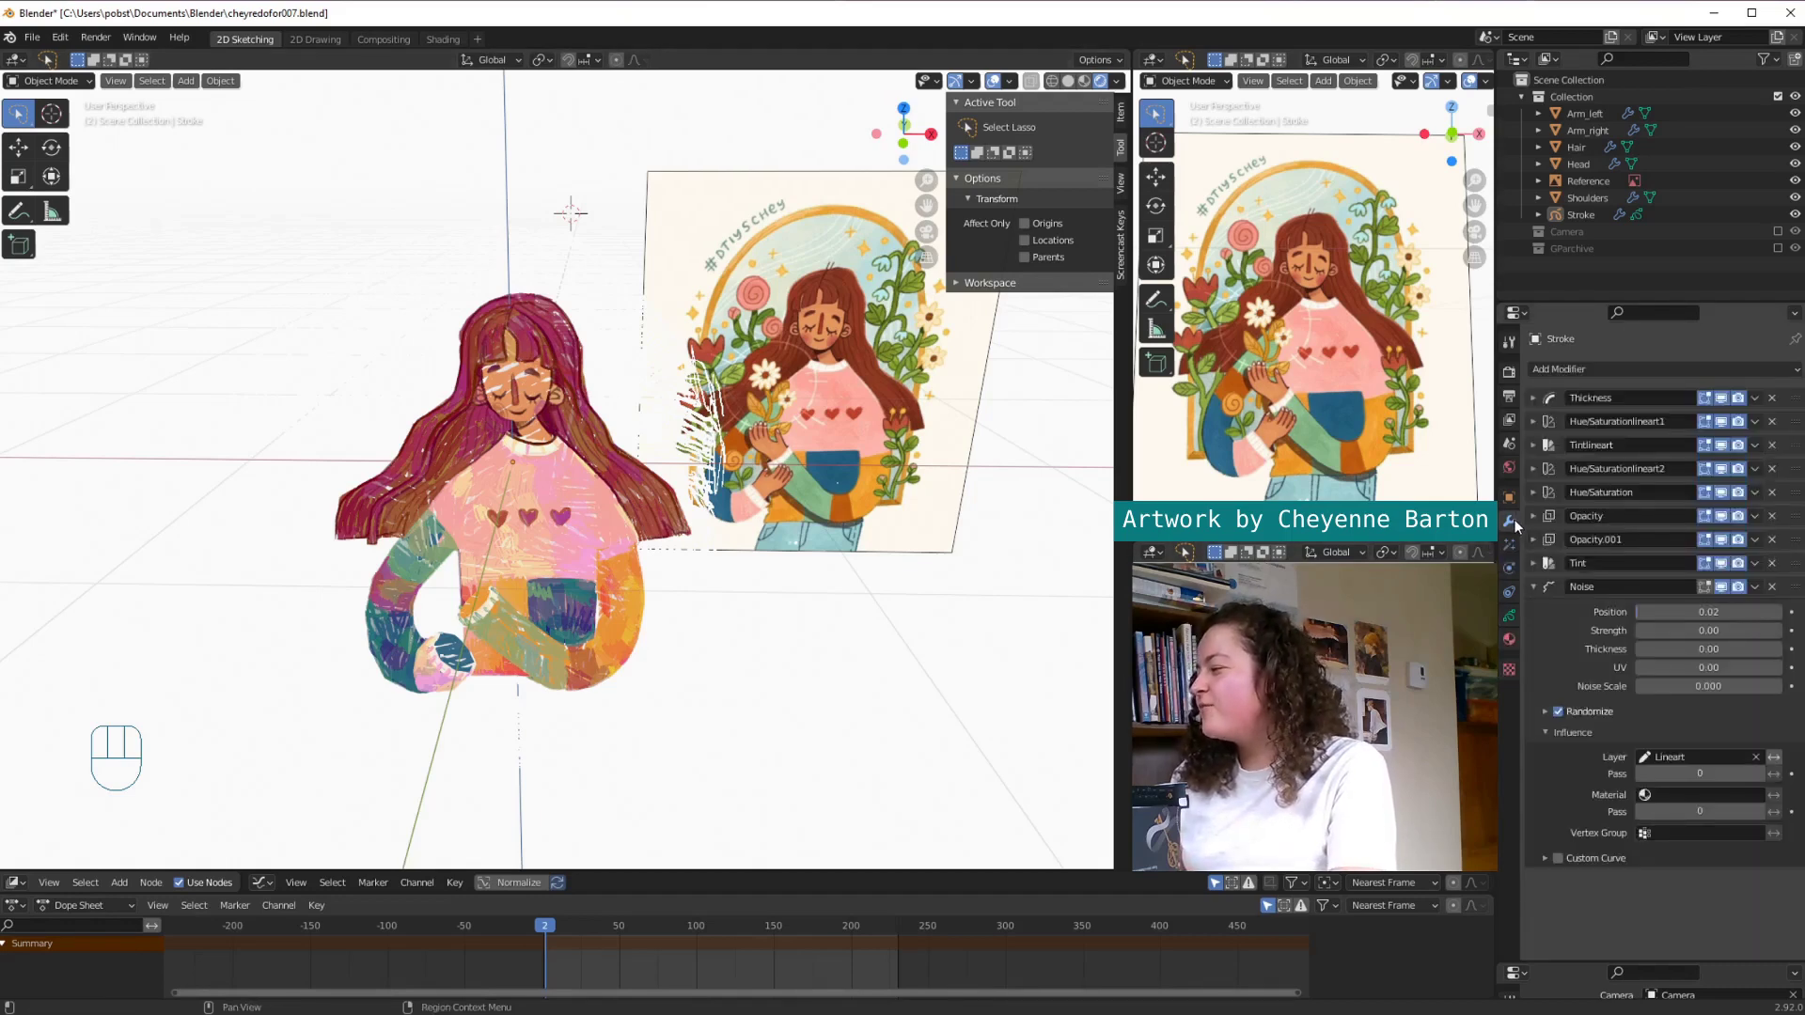
{"action": "key", "text": "ctrl+x"}
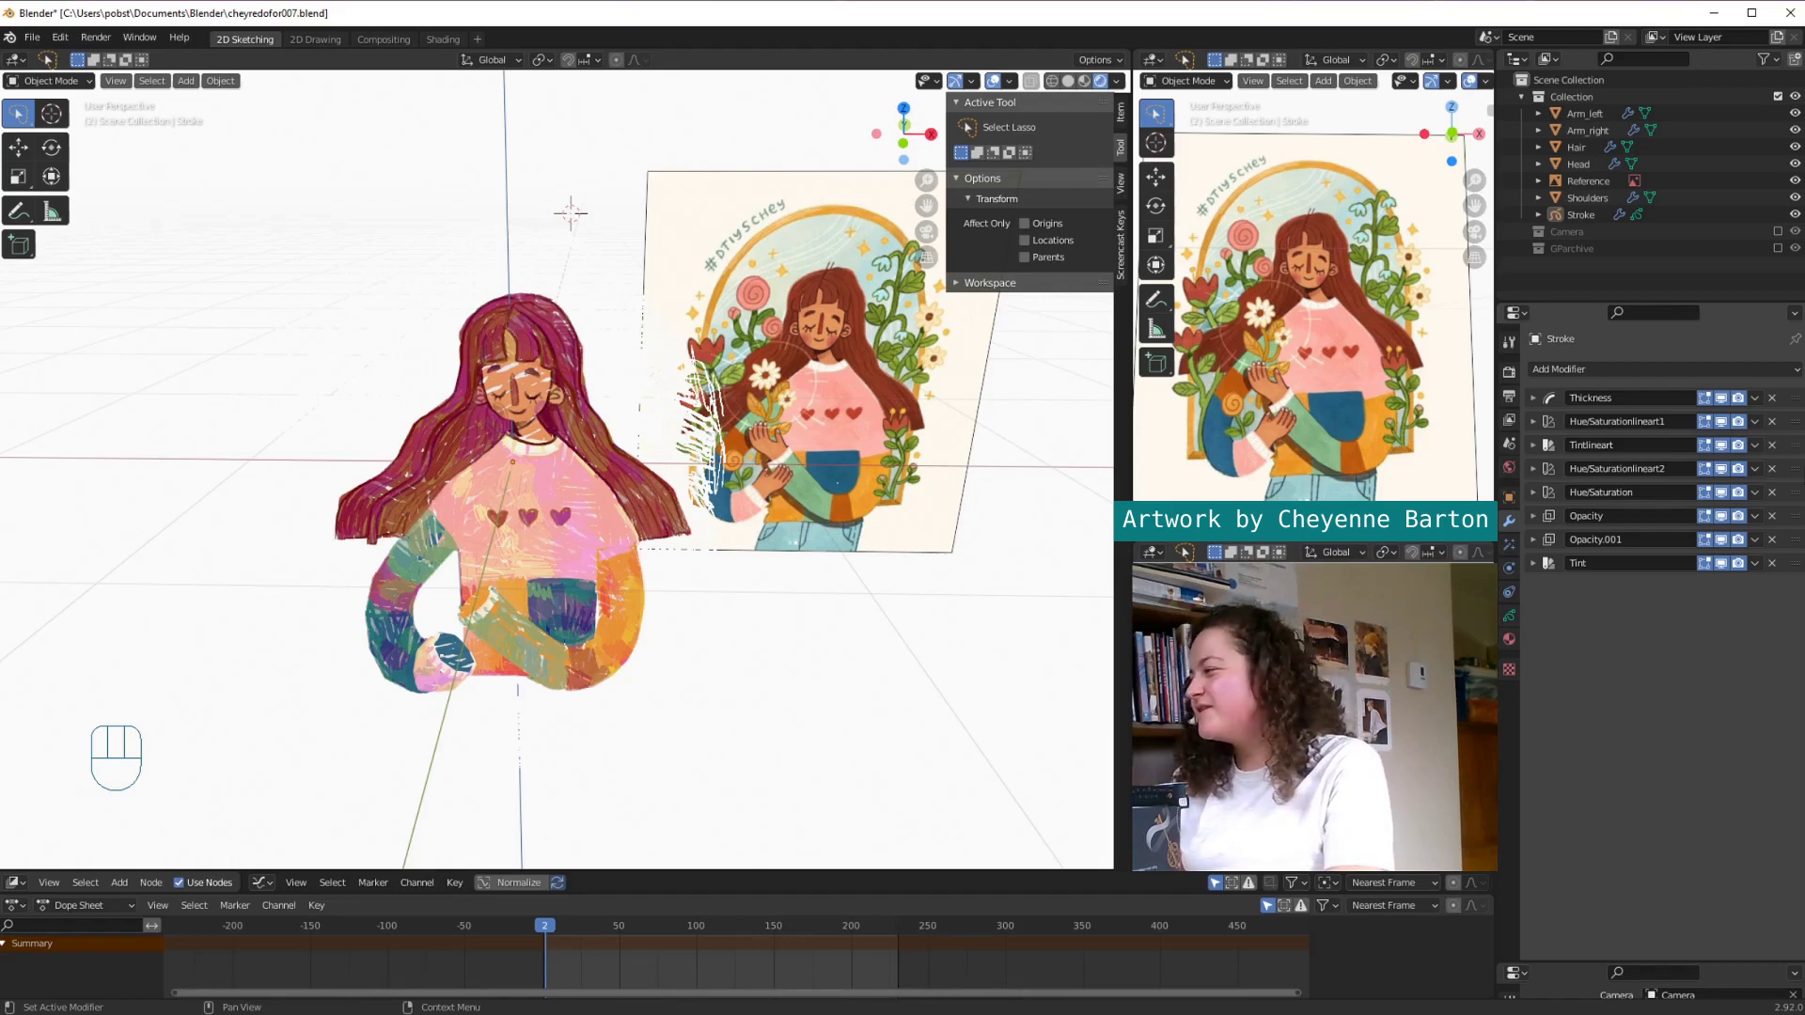
{"action": "left_click", "coordinate": [1721, 397]}
{"action": "left_click", "coordinate": [1721, 421]}
{"action": "left_click", "coordinate": [1721, 468]}
{"action": "left_click", "coordinate": [1722, 491]}
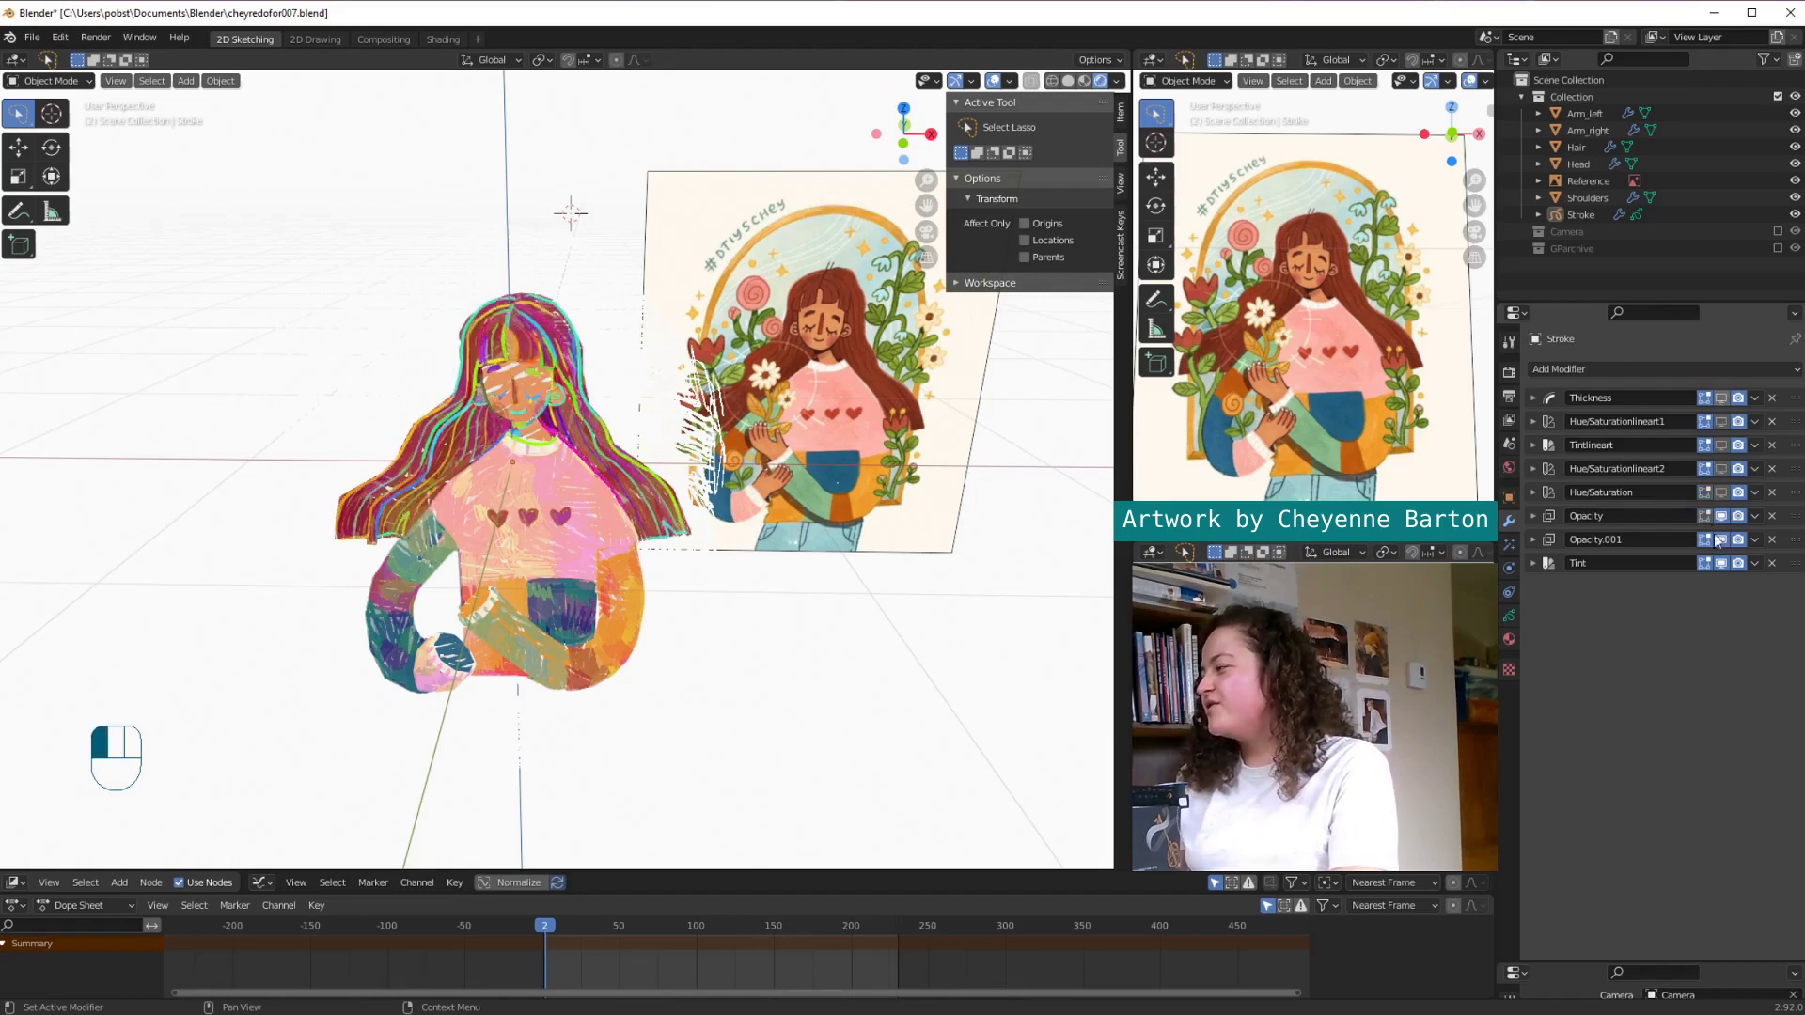
{"action": "left_click", "coordinate": [1721, 539]}
{"action": "left_click", "coordinate": [1721, 563]}
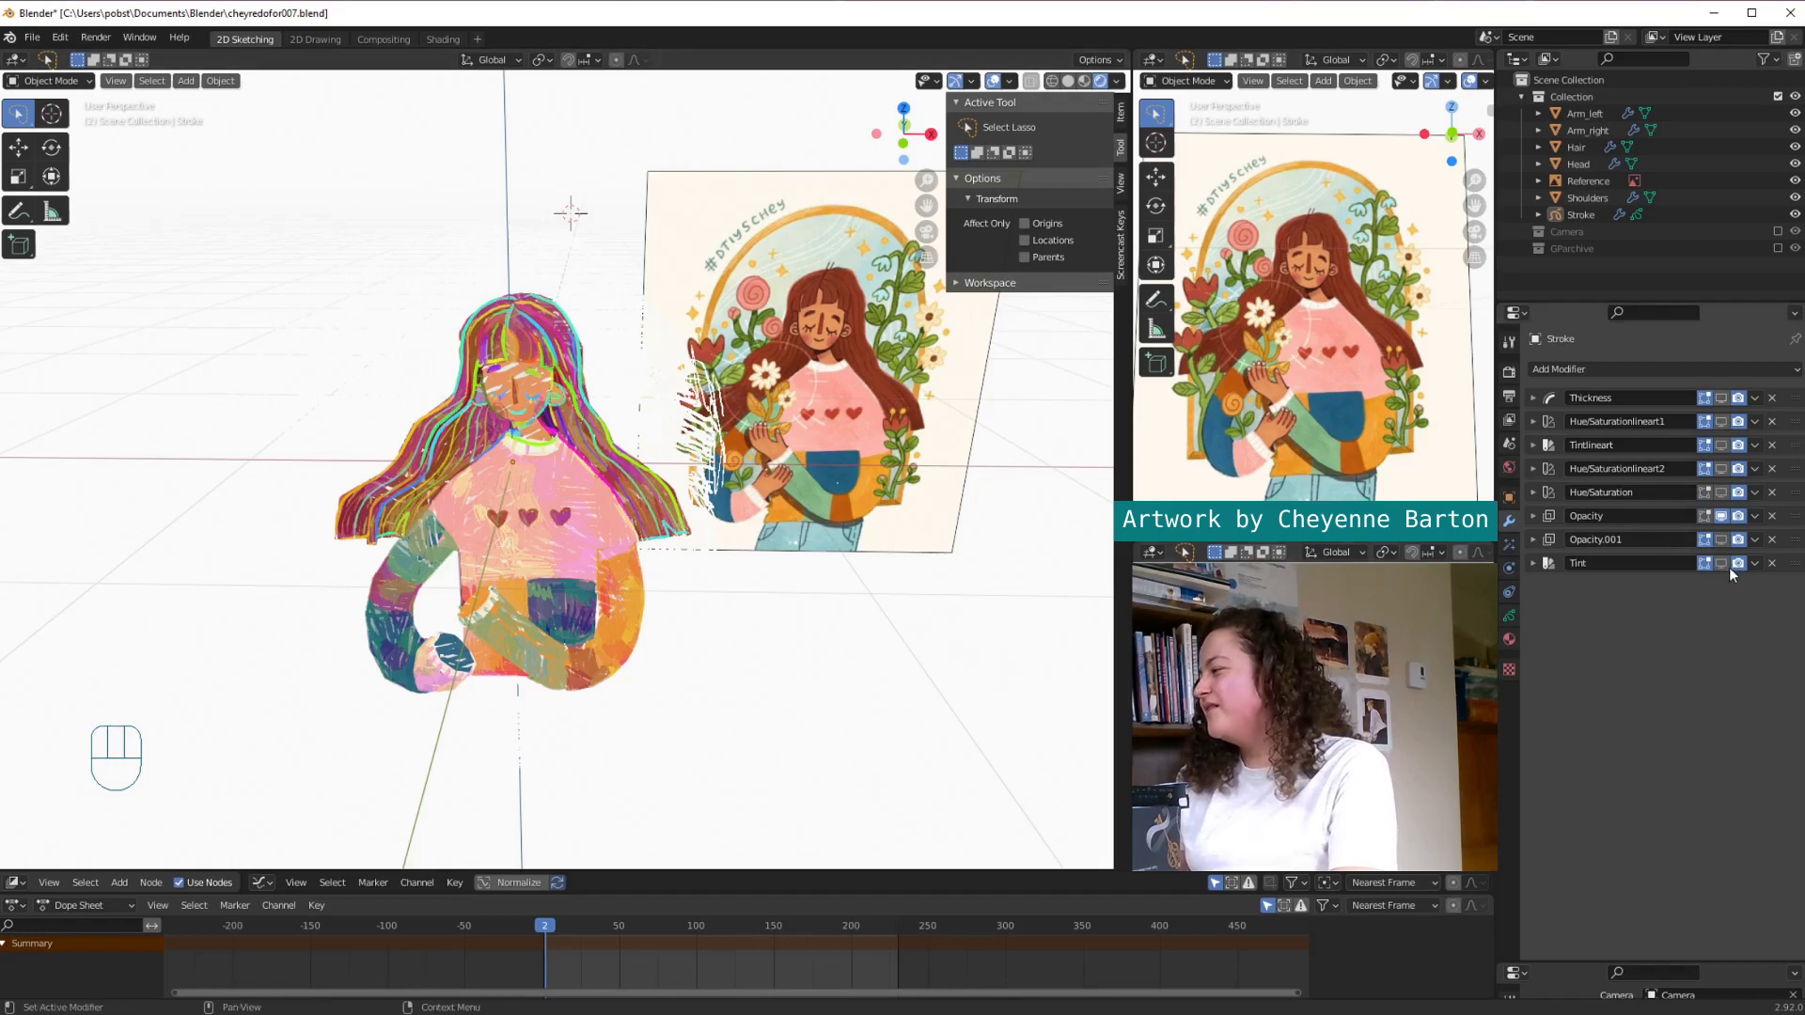
{"action": "left_click_drag", "start_coordinate": [1726, 564], "coordinate": [1721, 398]}
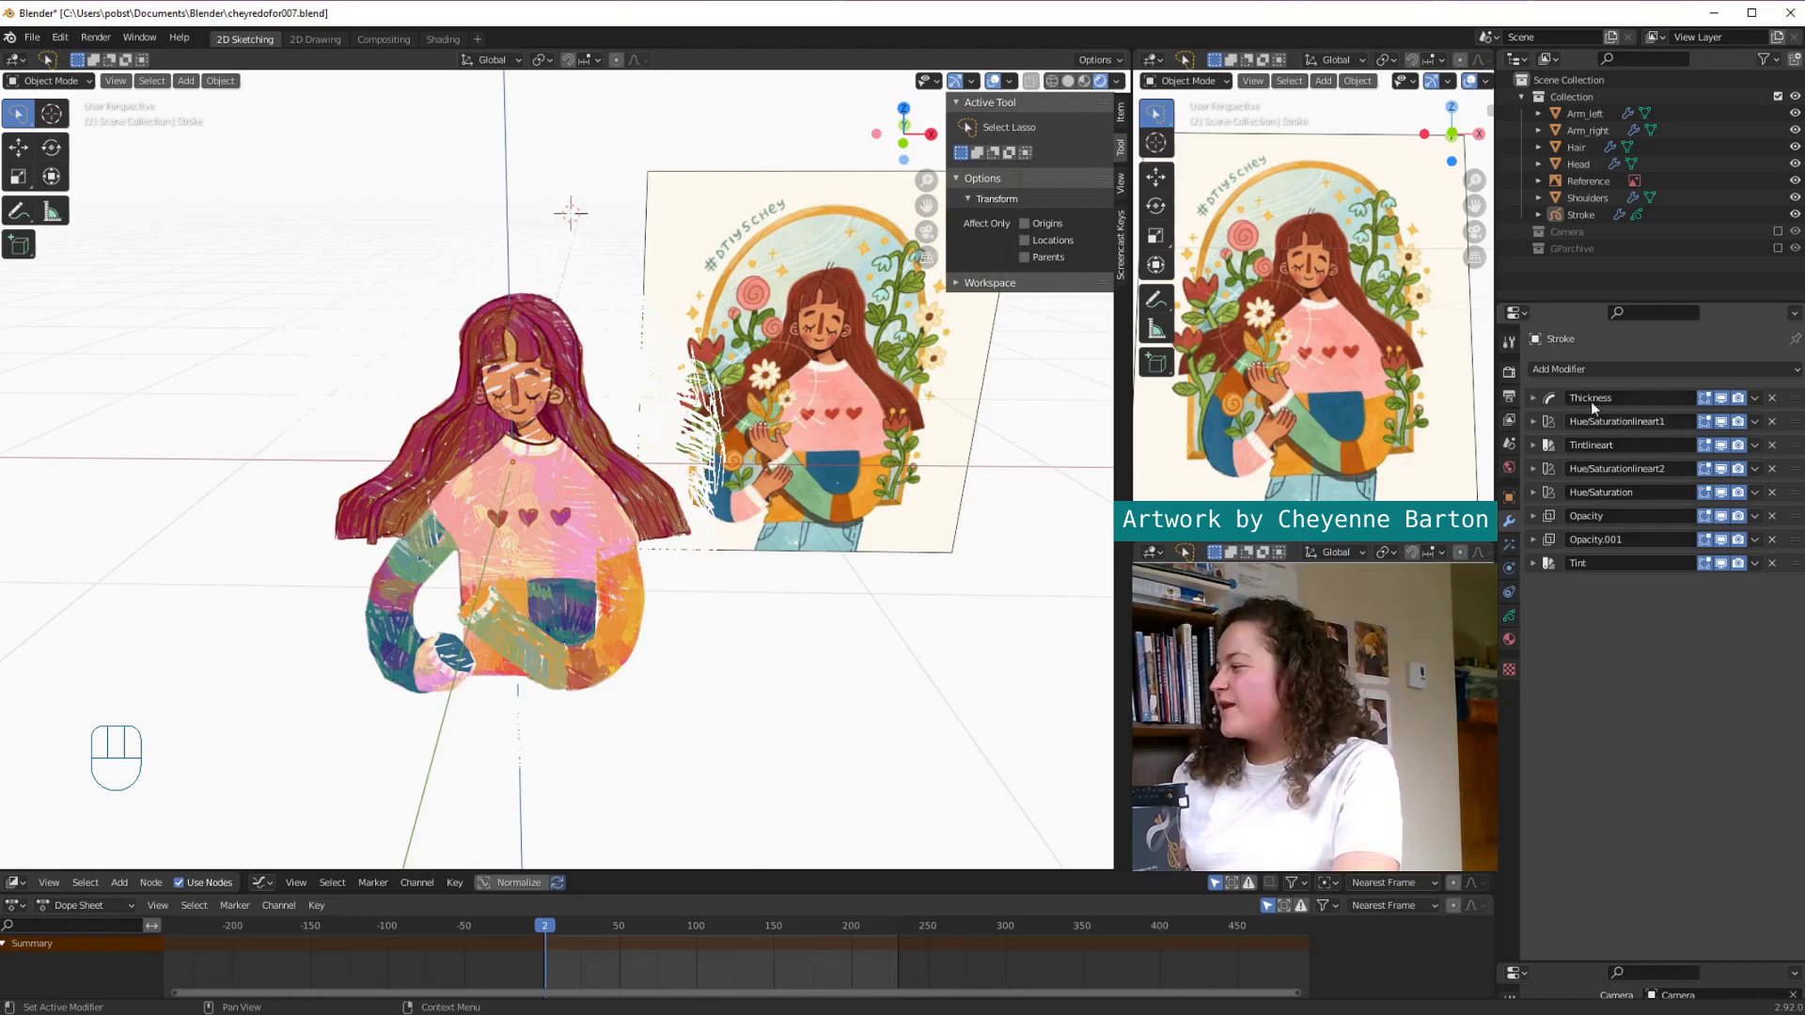
Step: Add a Thickness modifier limited to Scribblelayer with a thickness factor of 1.3
{"action": "left_click", "coordinate": [1610, 368]}
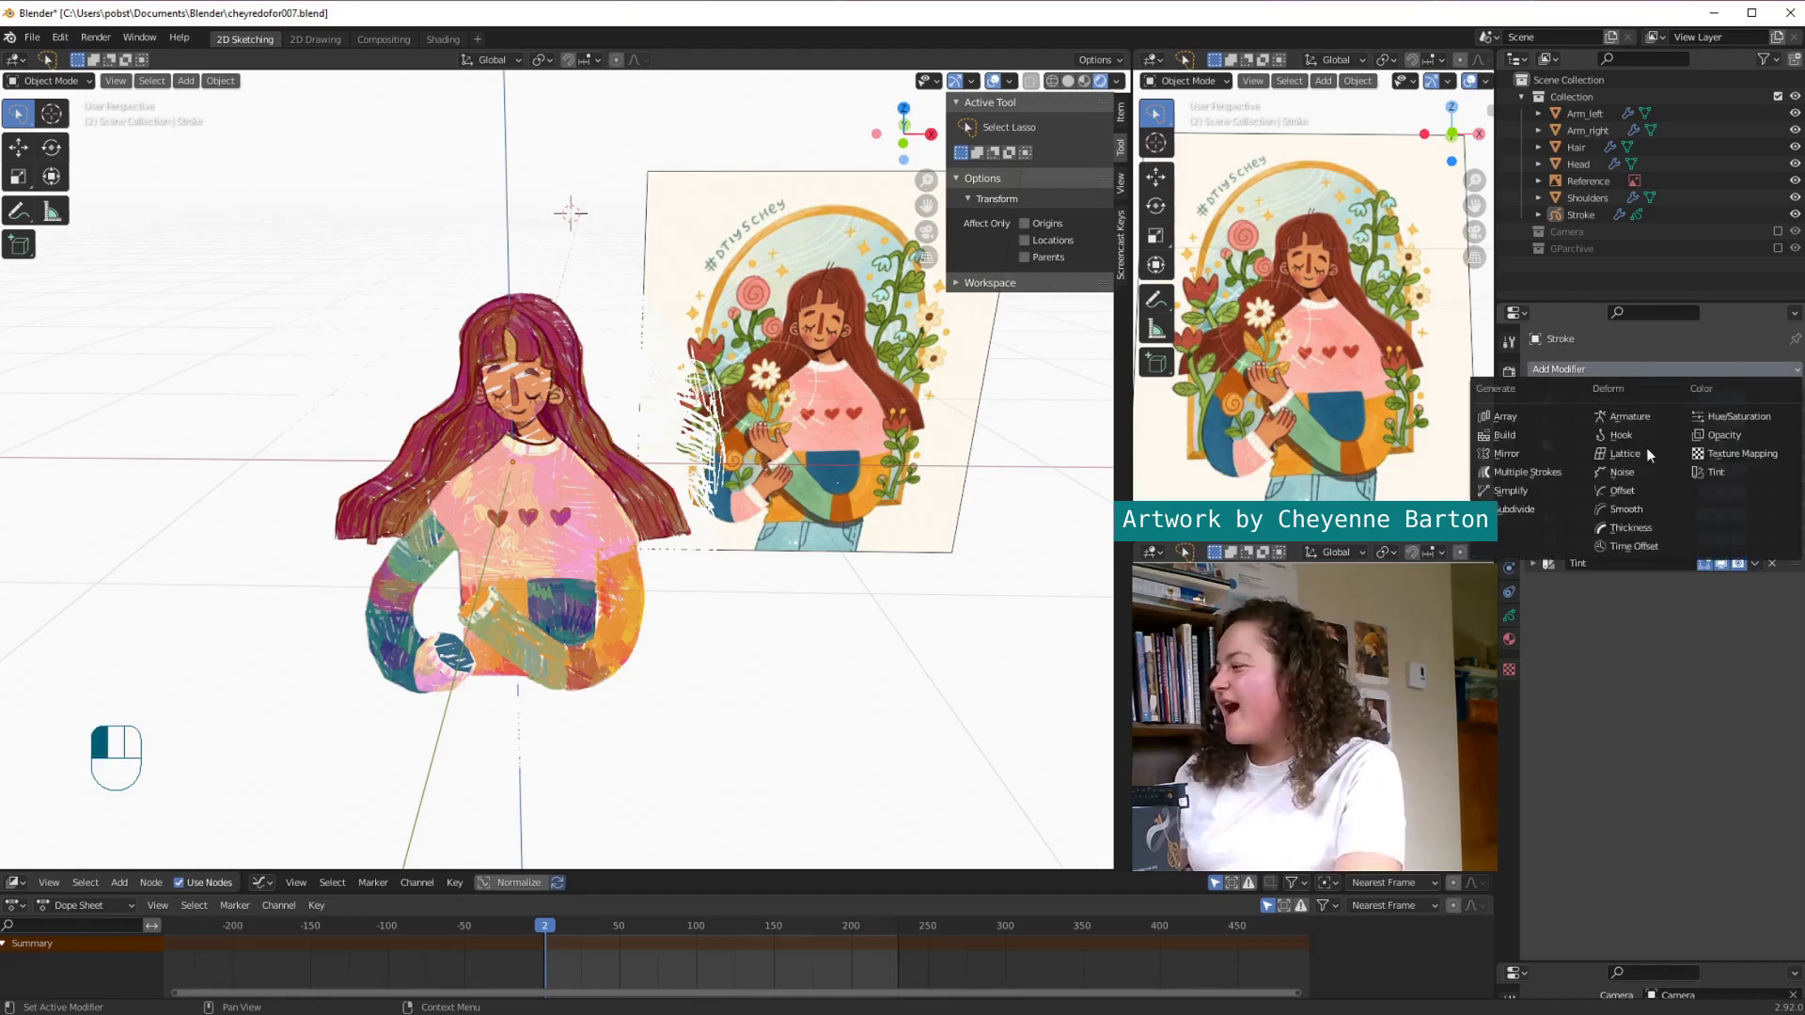
{"action": "left_click", "coordinate": [1645, 529]}
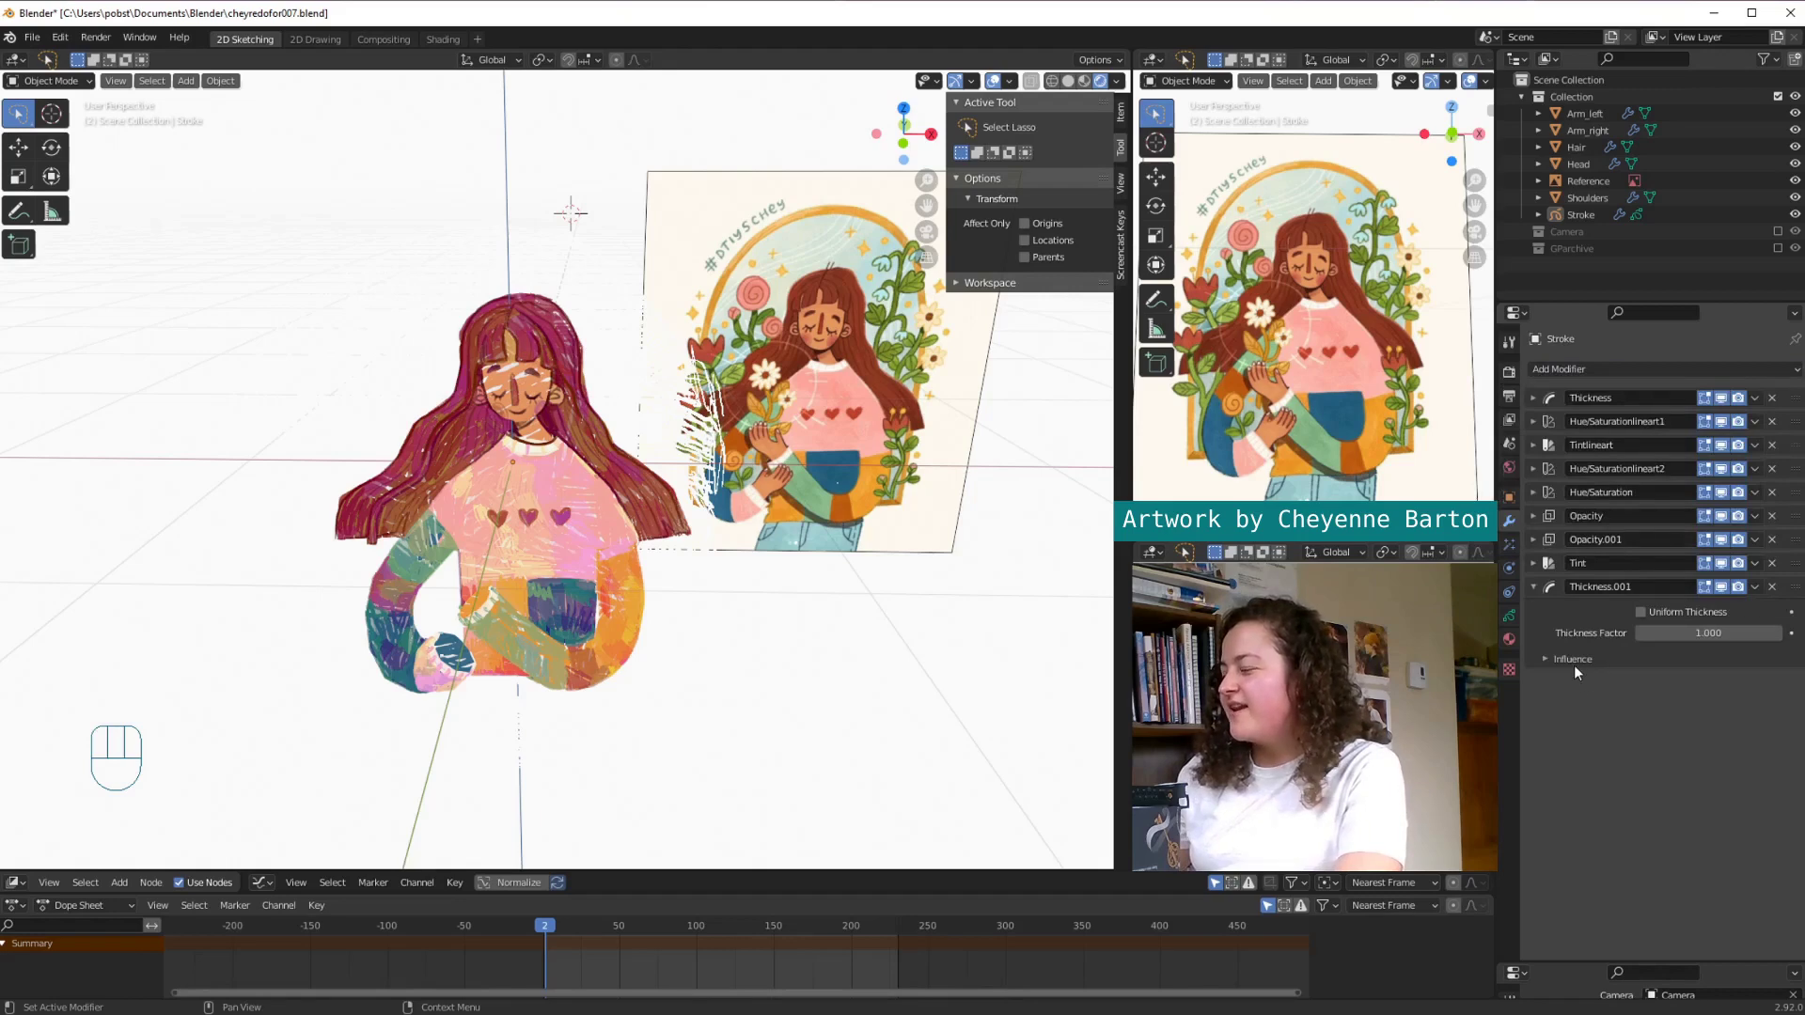
{"action": "left_click", "coordinate": [1574, 662]}
{"action": "left_click", "coordinate": [1674, 684]}
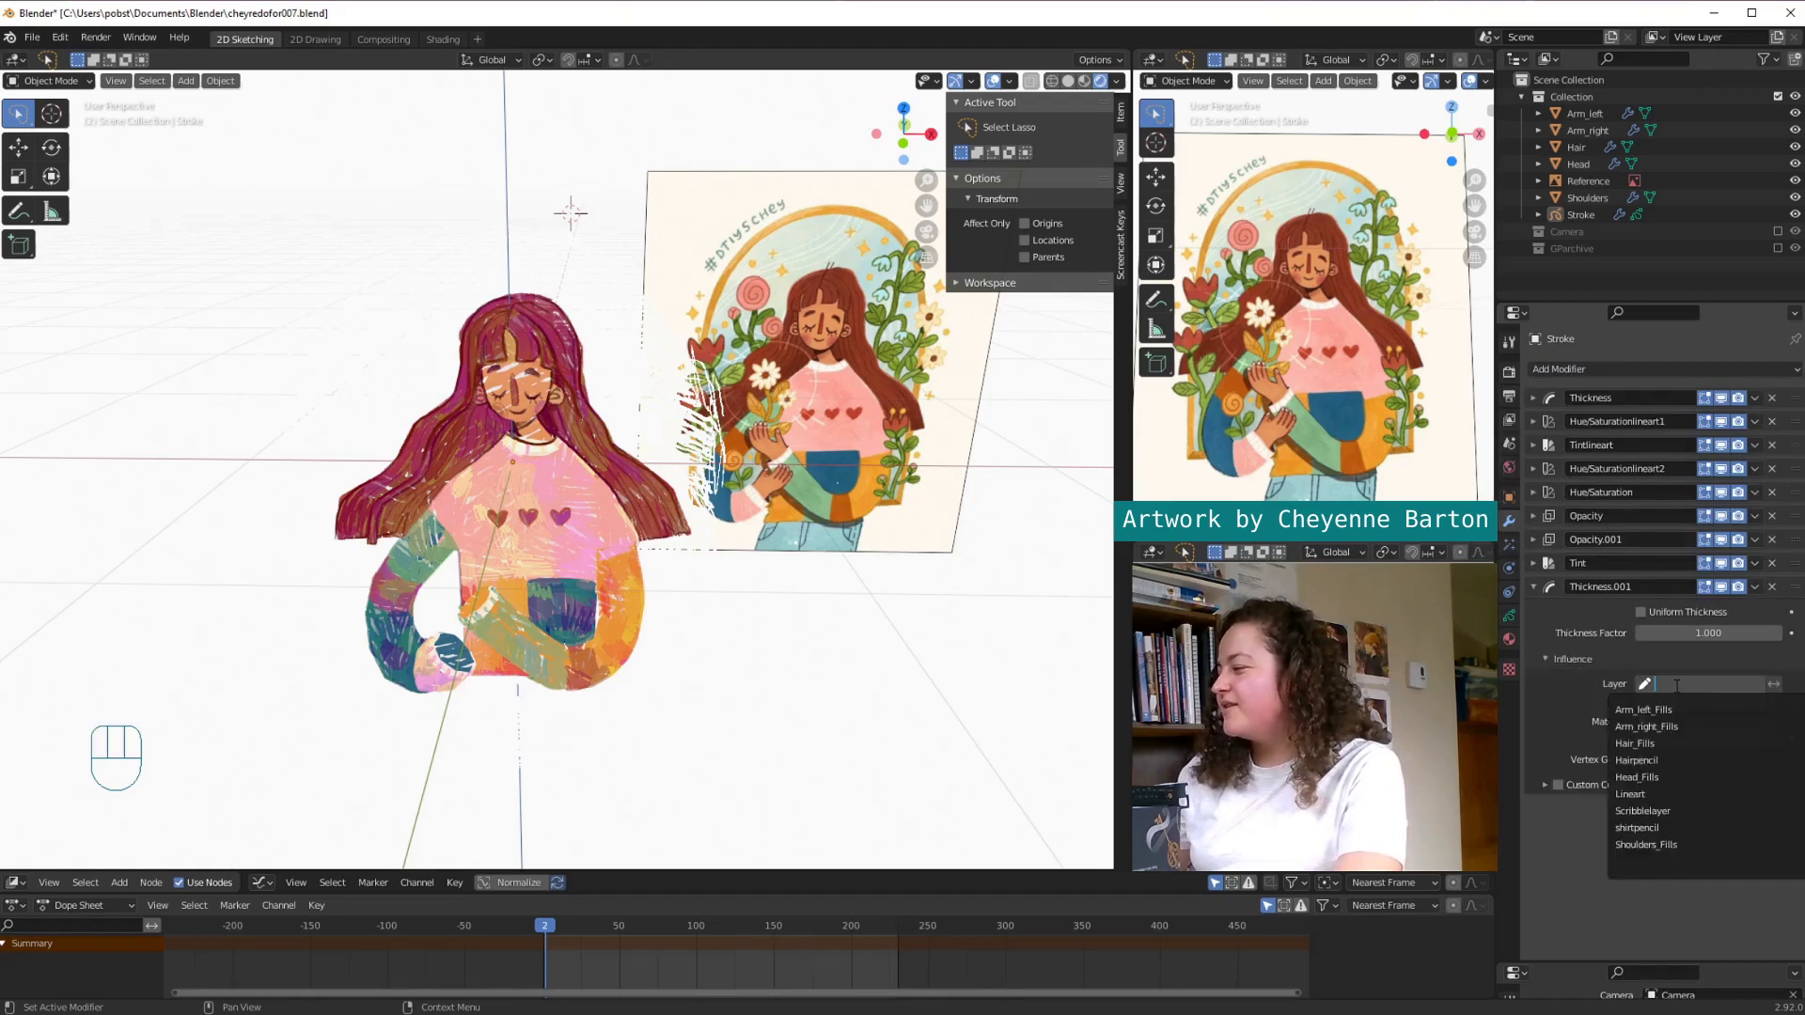
{"action": "left_click", "coordinate": [1681, 813]}
{"action": "left_click", "coordinate": [1701, 635]}
{"action": "key", "text": "BackSpace"}
{"action": "type", "text": "3"}
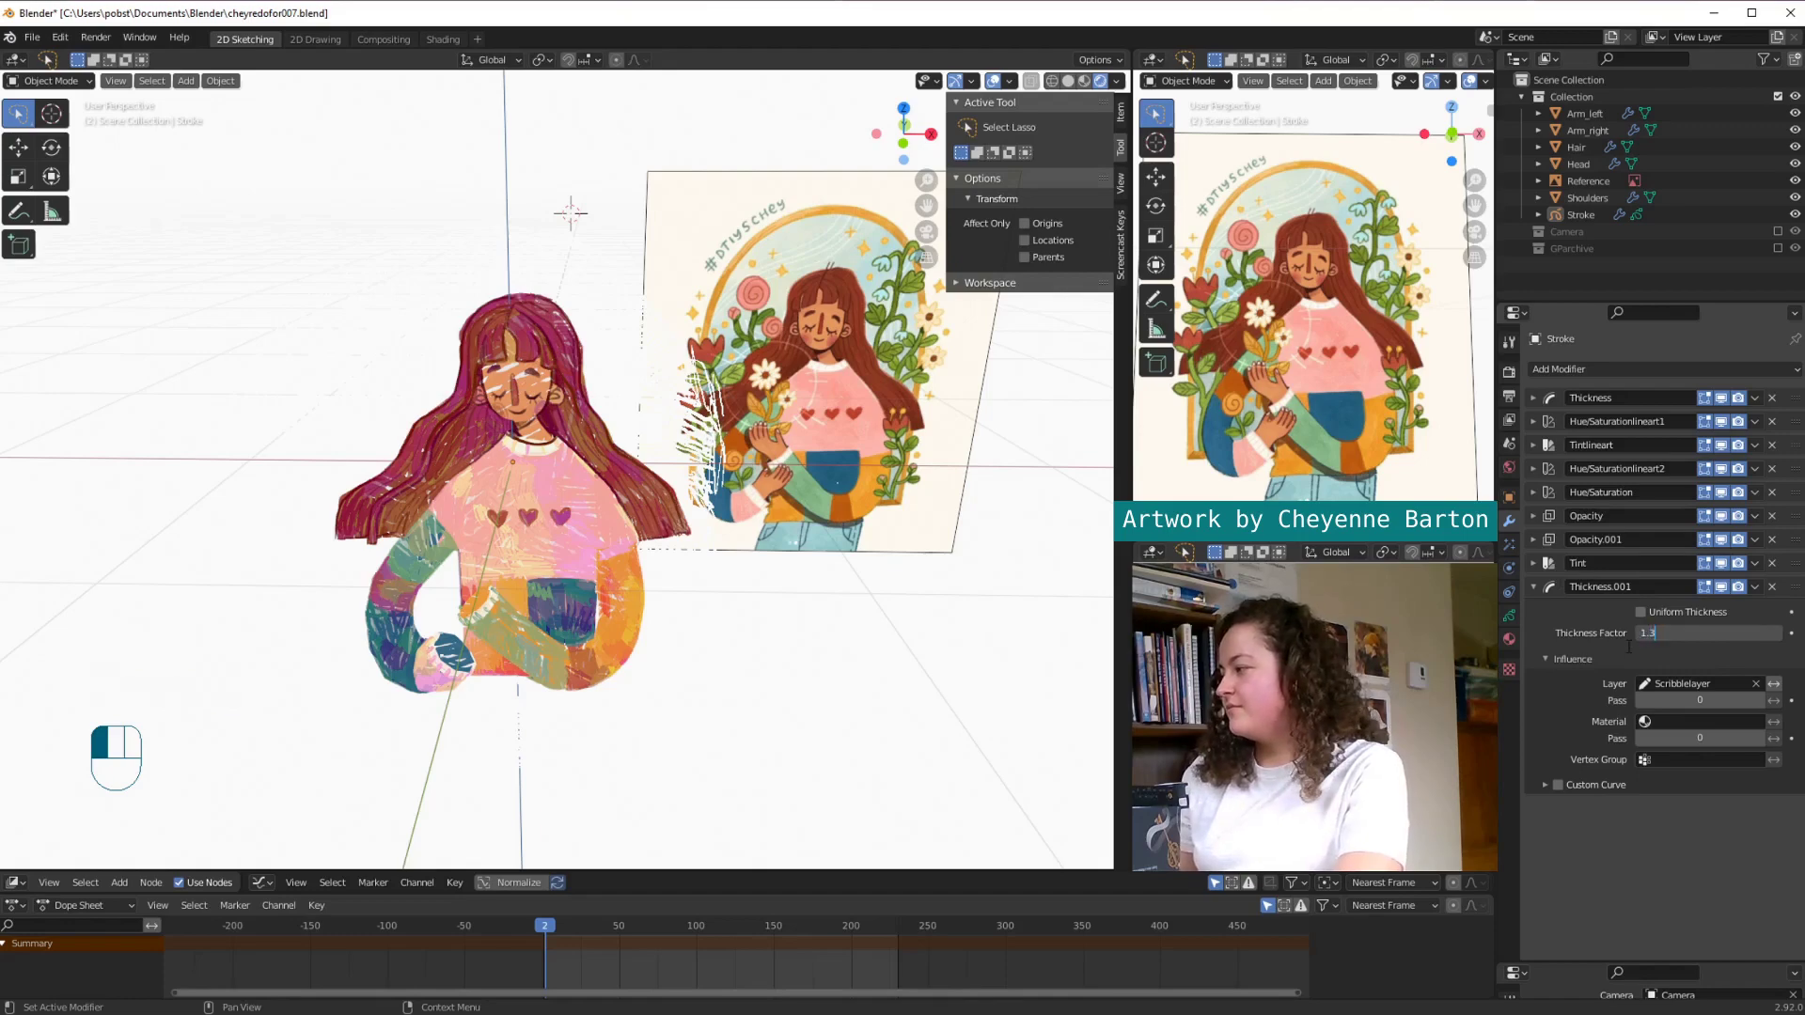
{"action": "key", "text": "Return"}
{"action": "middle_click_drag", "start_coordinate": [527, 639], "coordinate": [565, 670]}
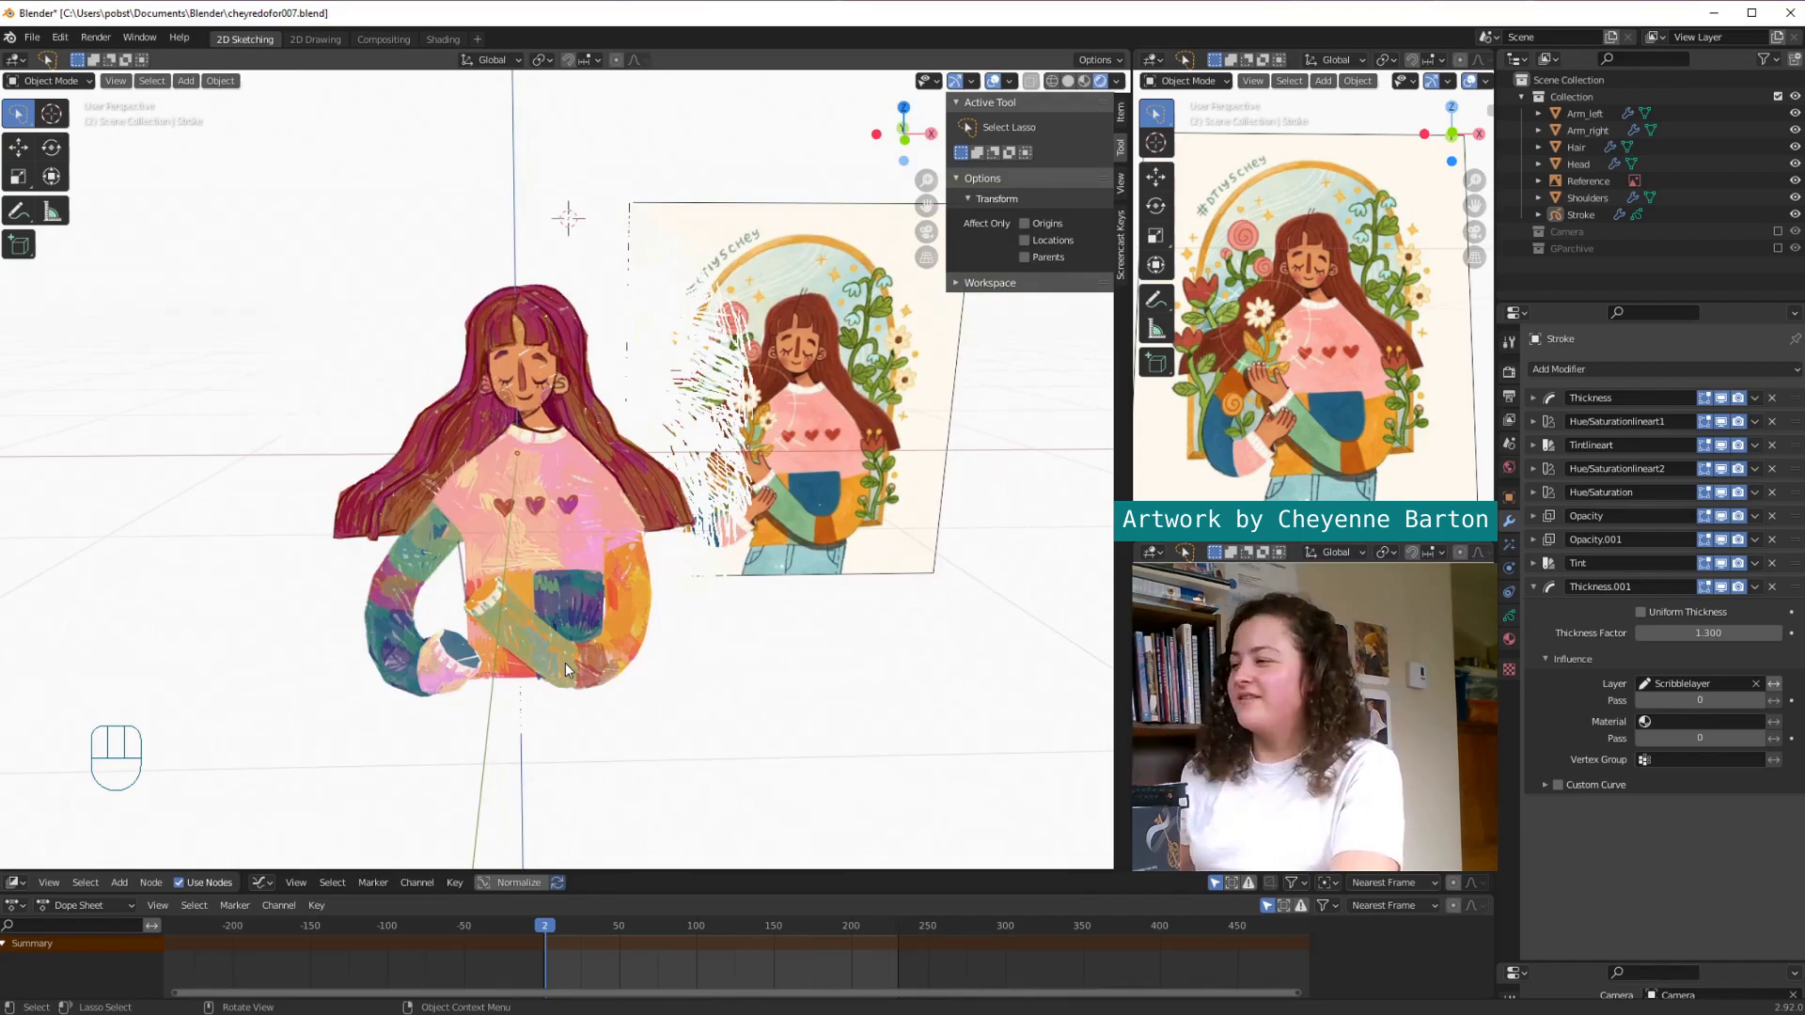
{"action": "middle_click_drag", "start_coordinate": [536, 560], "coordinate": [588, 582]}
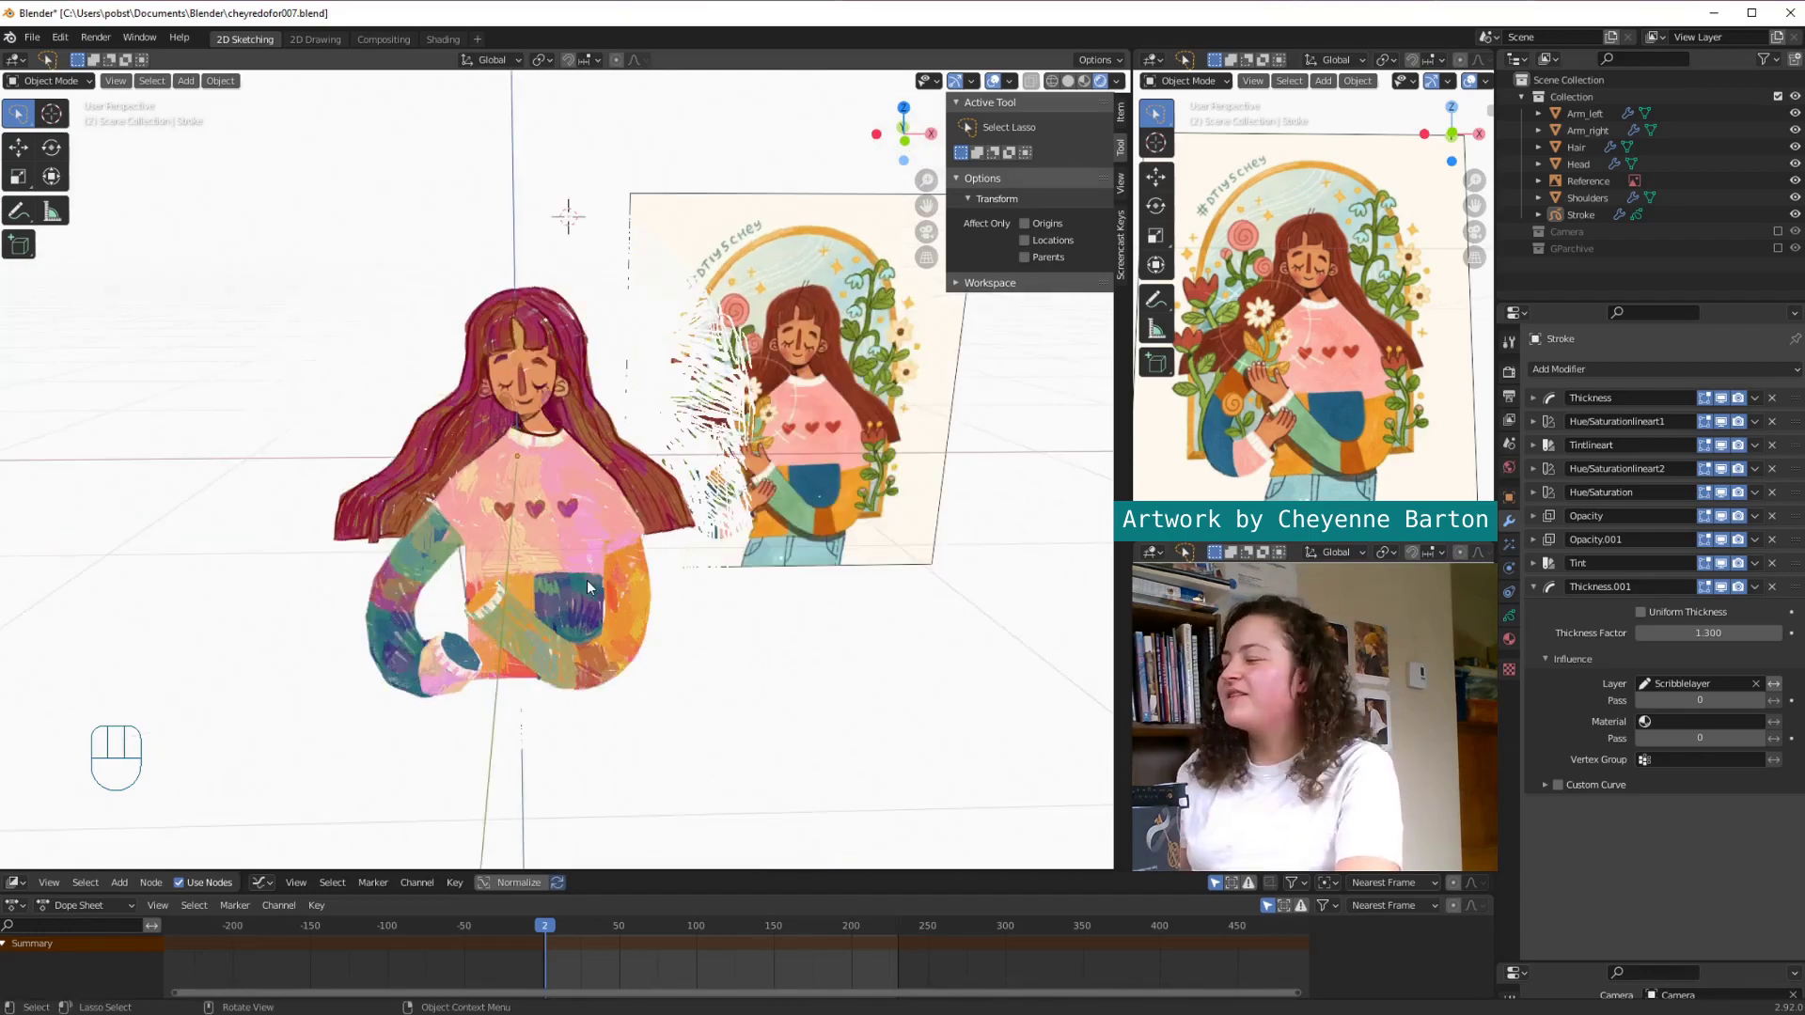
Step: Add a Noise modifier, collapse Thickness.001, and set the Noise Influence Layer to Scribblelayer
{"action": "left_click", "coordinate": [1704, 367]}
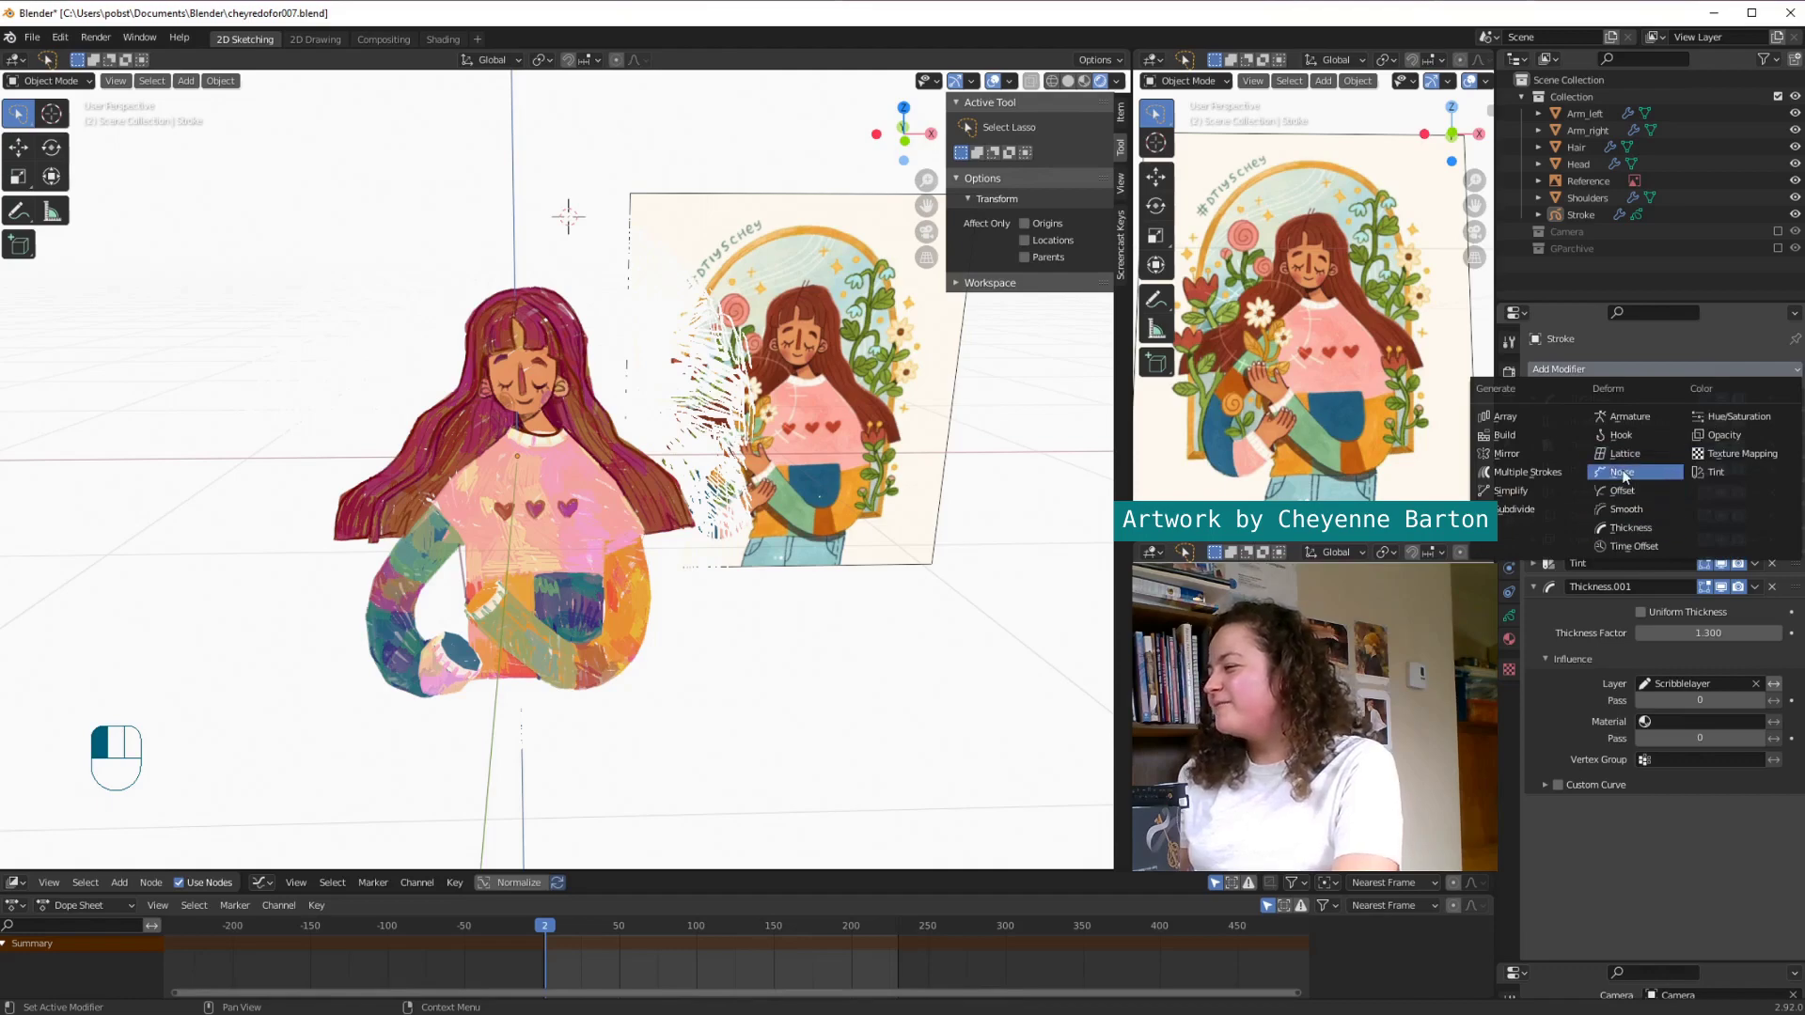
{"action": "left_click", "coordinate": [1621, 470]}
{"action": "left_click", "coordinate": [1533, 587]}
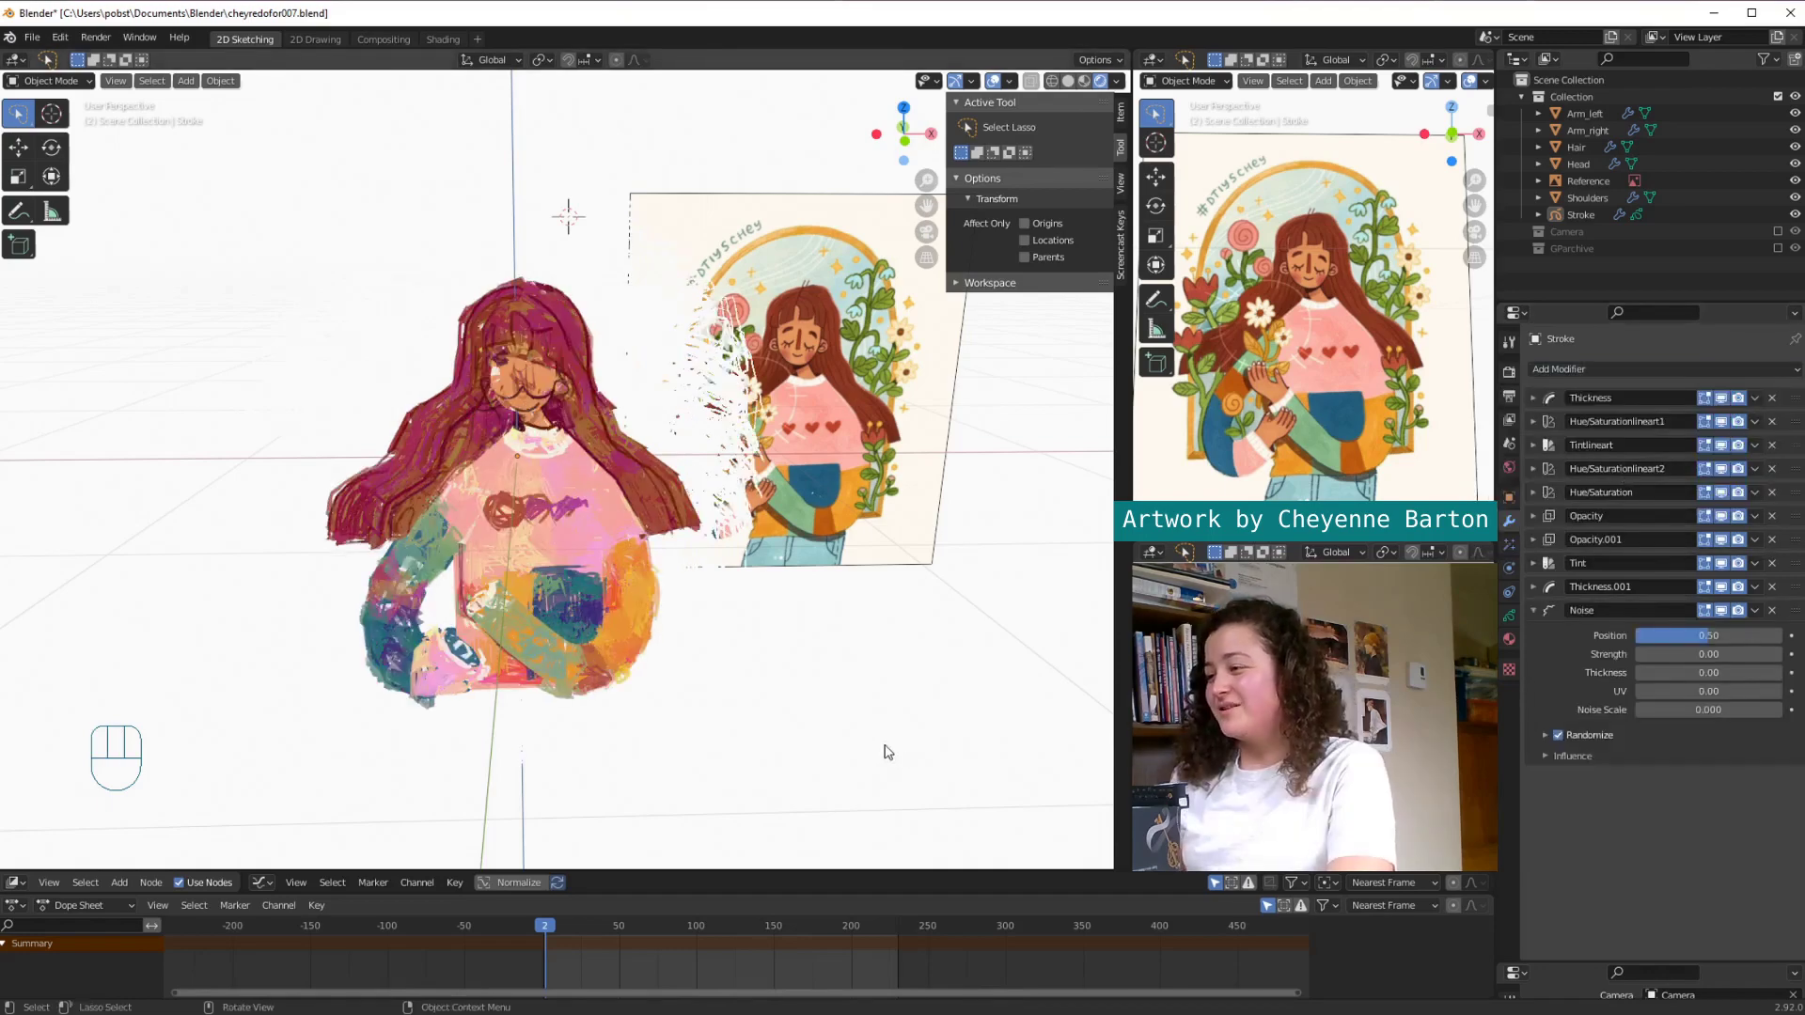
{"action": "scroll", "coordinate": [543, 645], "scroll_direction": "up", "scroll_amount": 5}
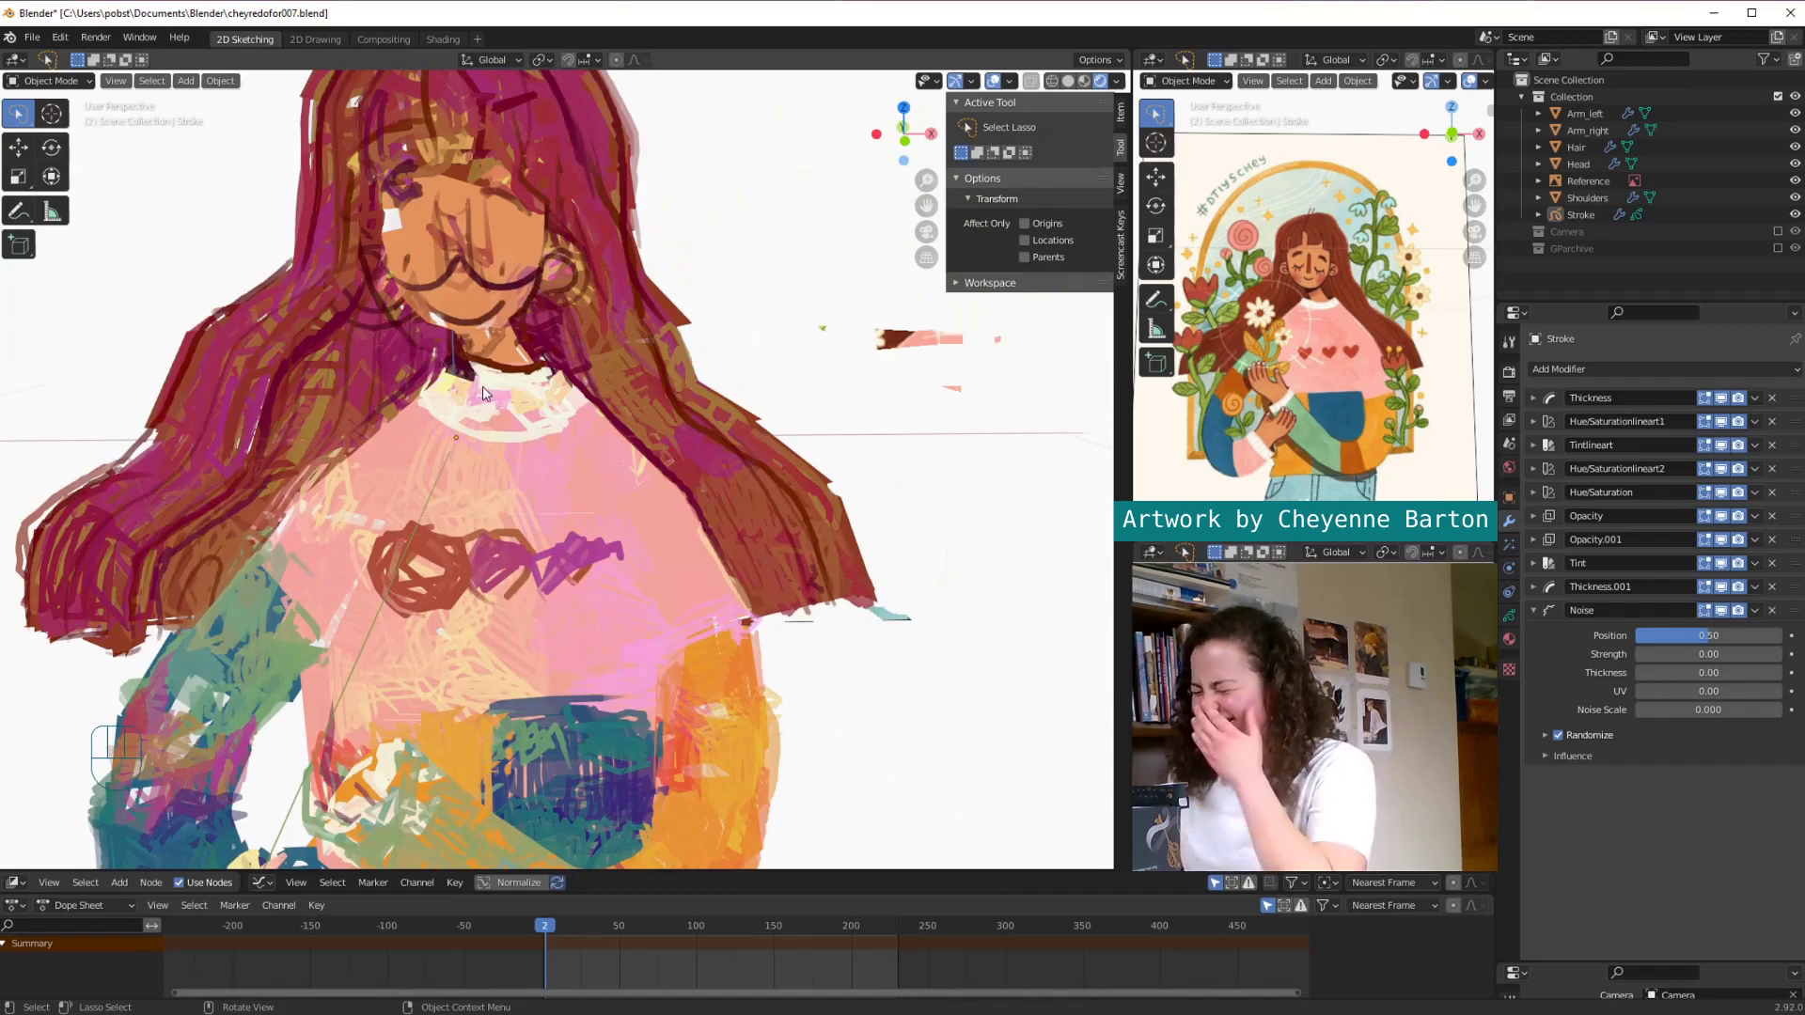
{"action": "scroll", "coordinate": [483, 393], "scroll_direction": "down", "scroll_amount": 6}
{"action": "scroll", "coordinate": [482, 393], "scroll_direction": "up", "scroll_amount": 2}
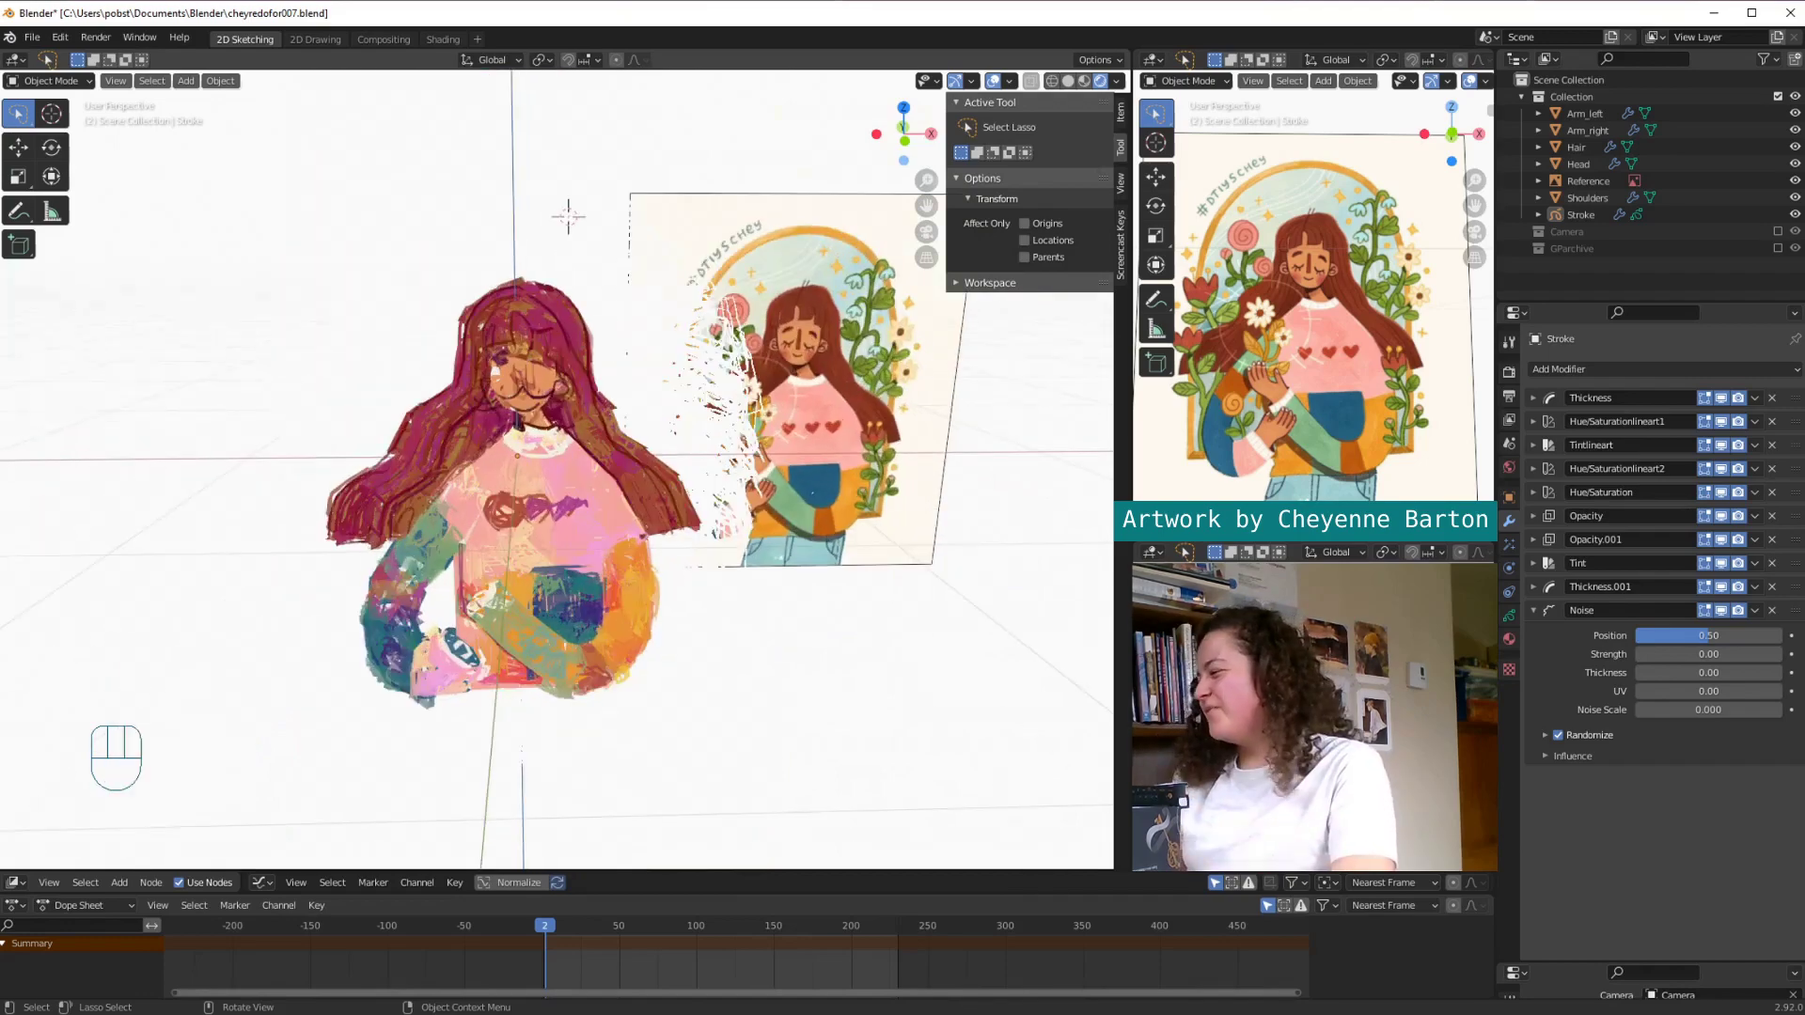
{"action": "left_click", "coordinate": [1572, 756]}
{"action": "left_click", "coordinate": [1680, 780]}
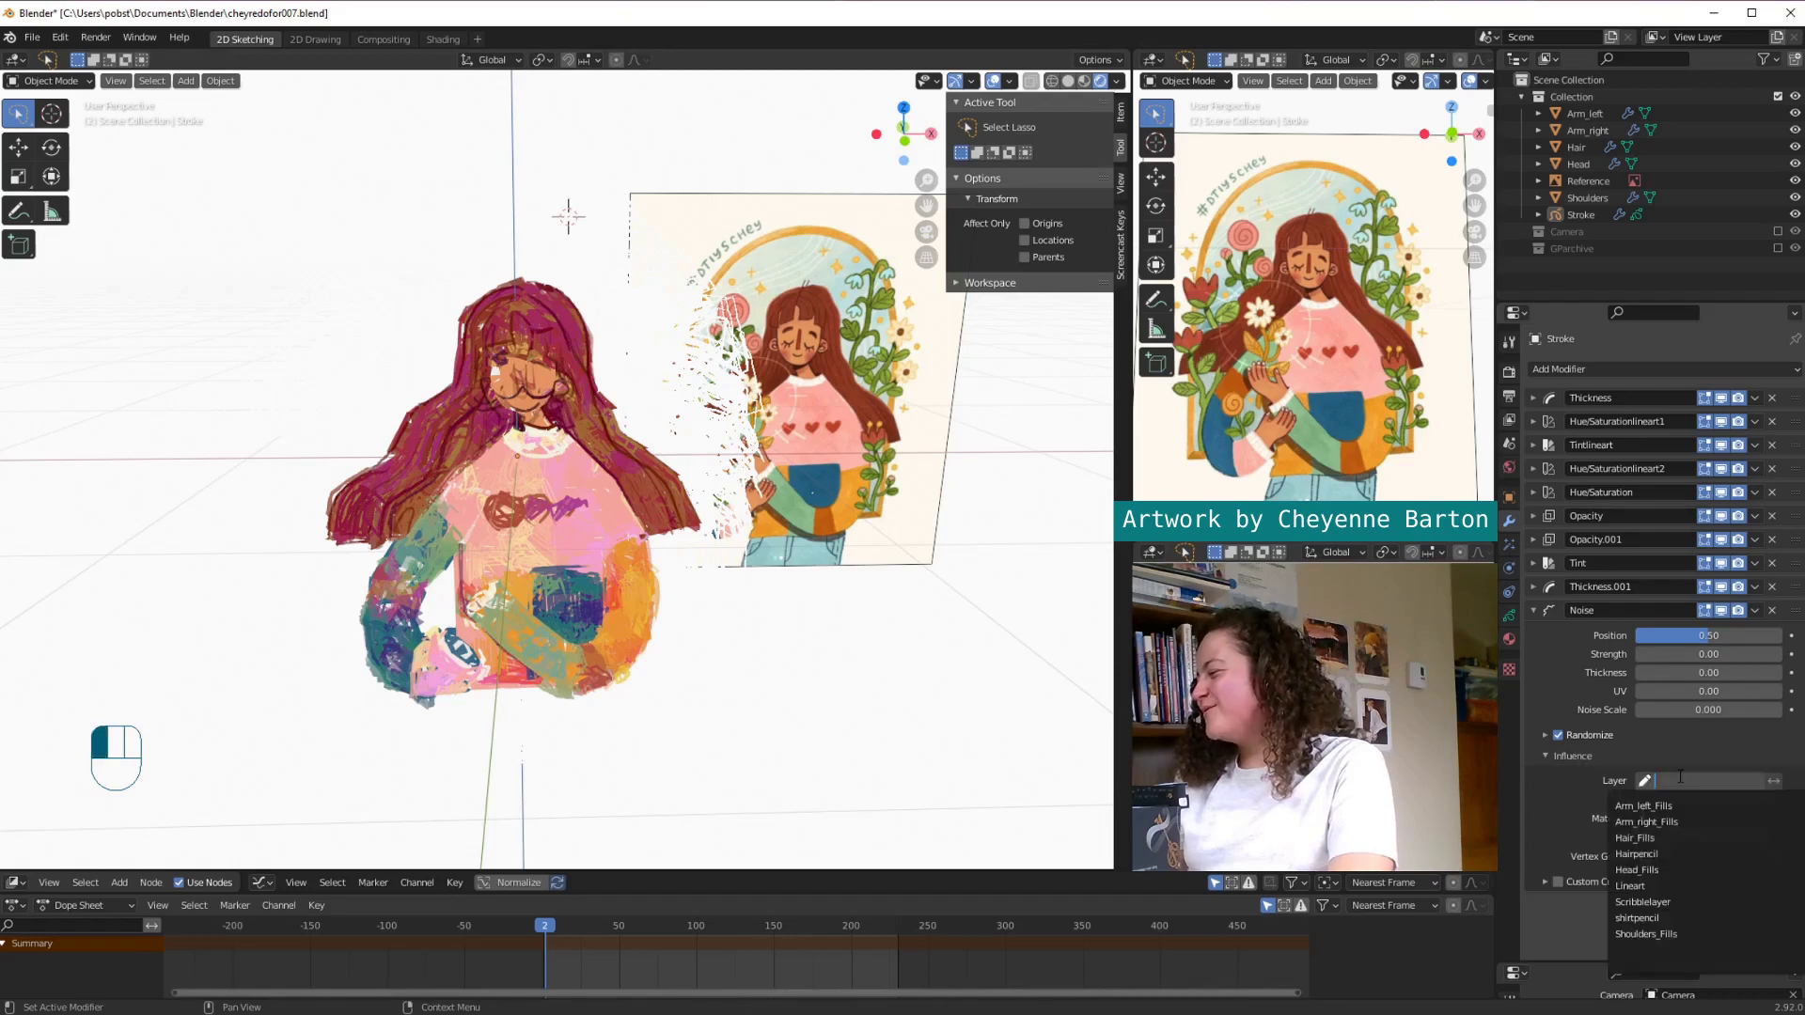
{"action": "left_click", "coordinate": [1698, 902]}
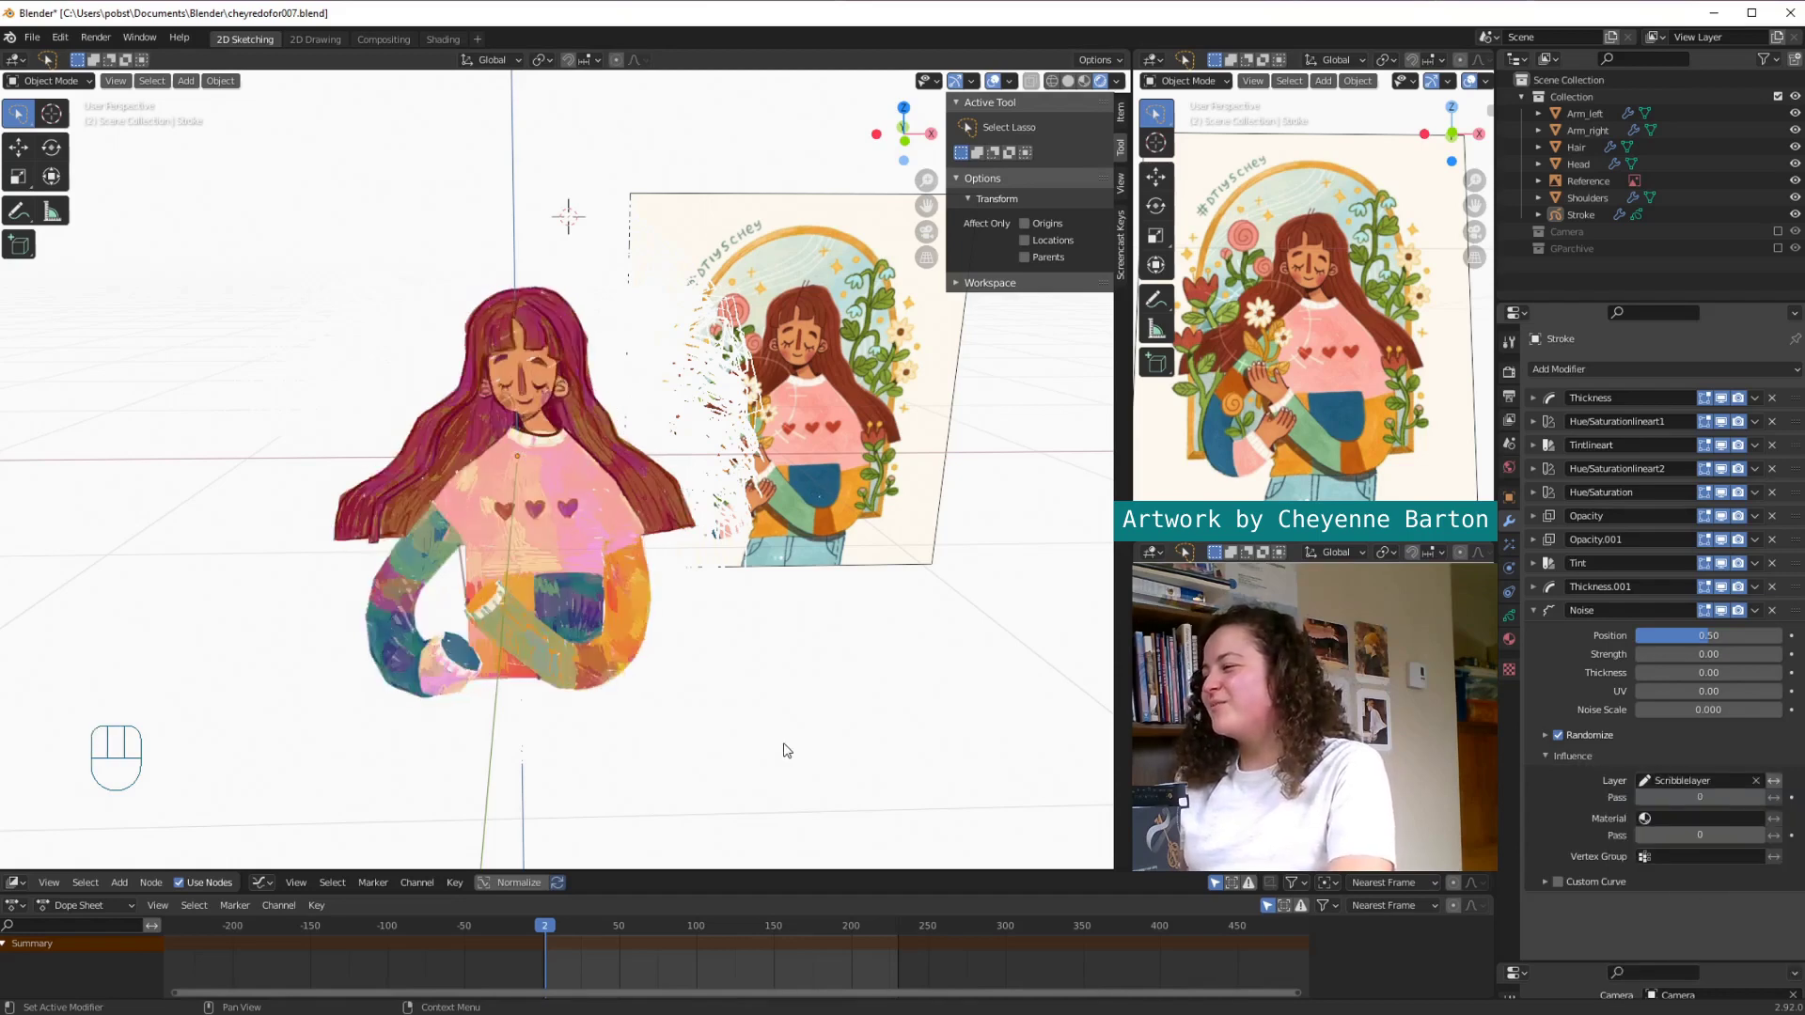
{"action": "scroll", "coordinate": [698, 947], "scroll_direction": "up", "scroll_amount": 1}
{"action": "key", "text": "space"}
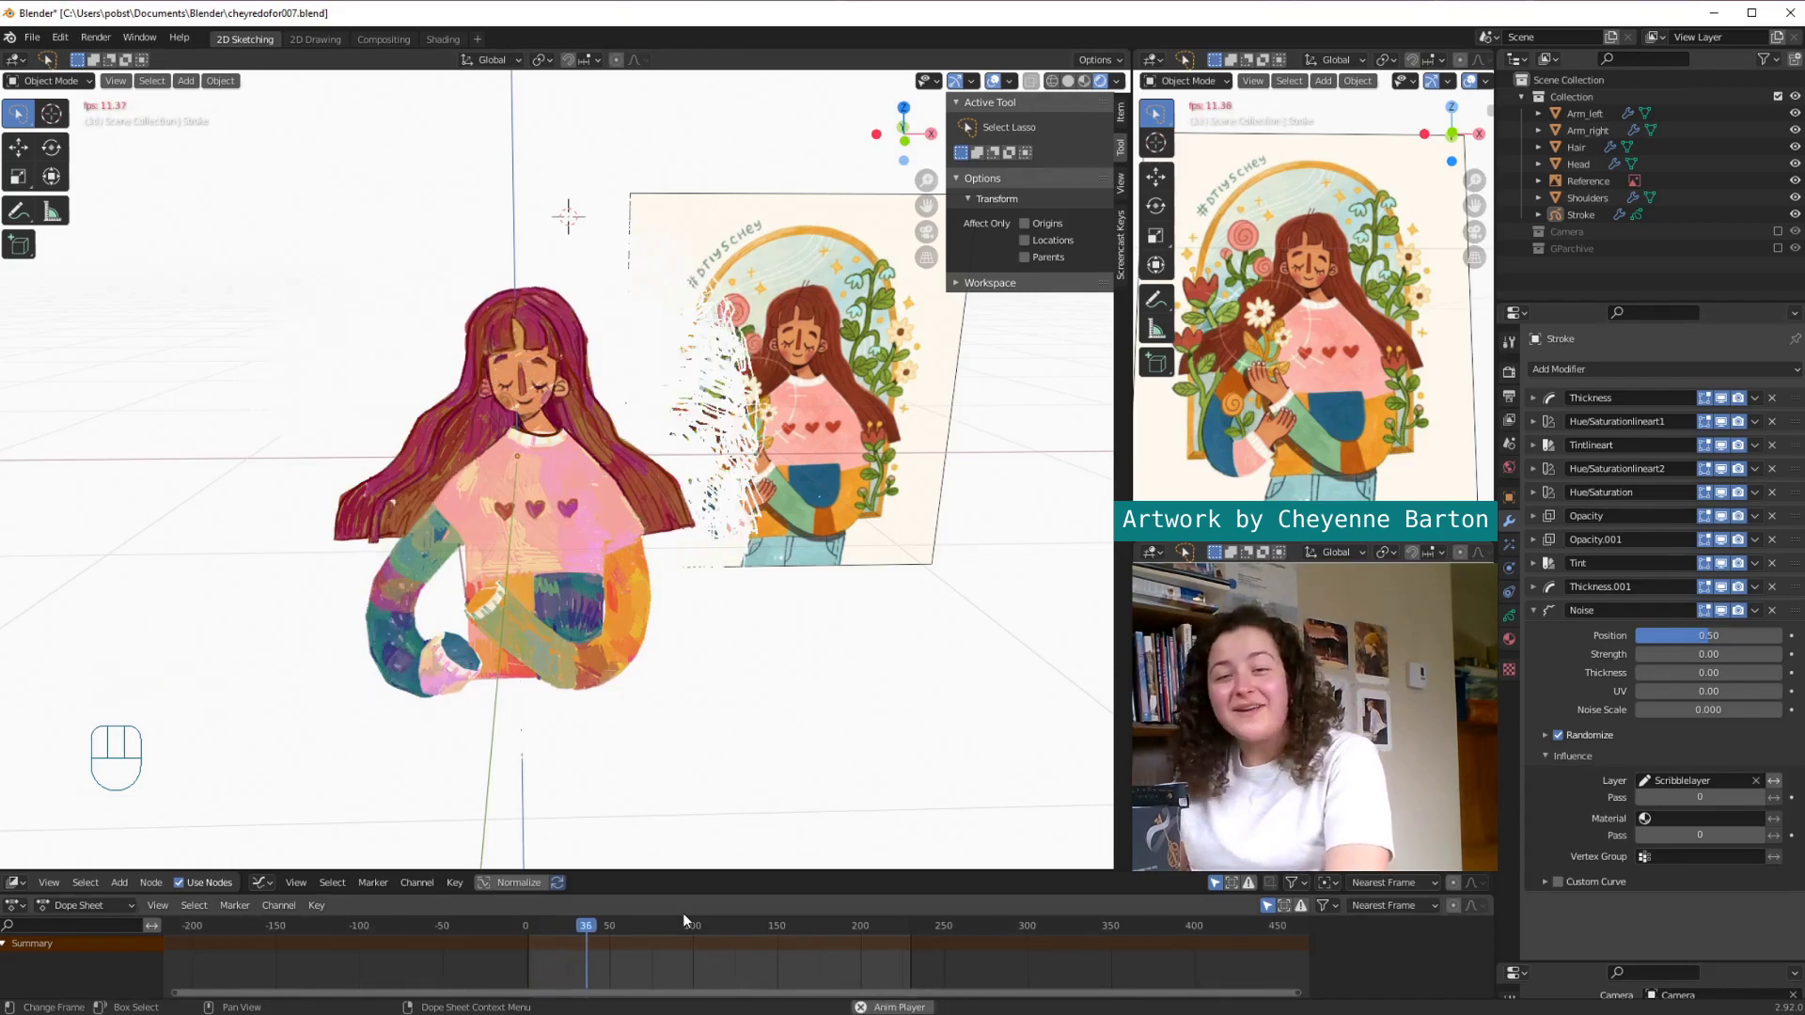
{"action": "key", "text": "Escape"}
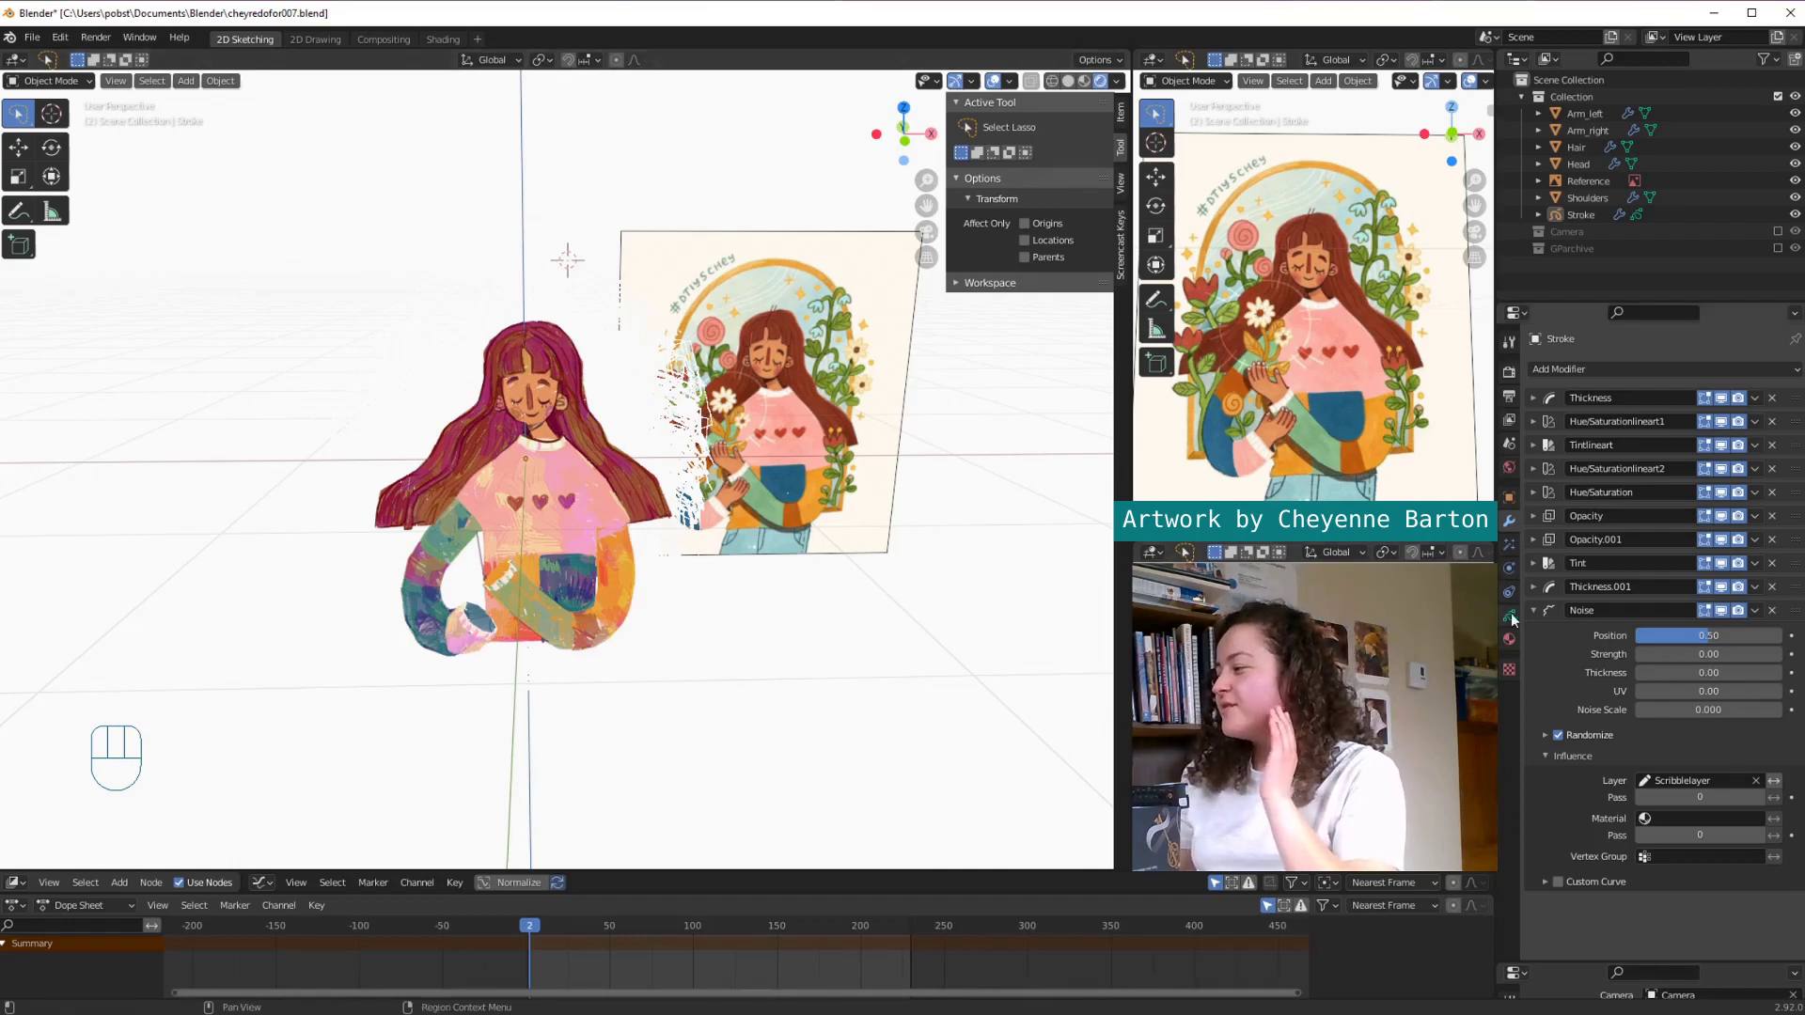
{"action": "key", "text": "KP_0"}
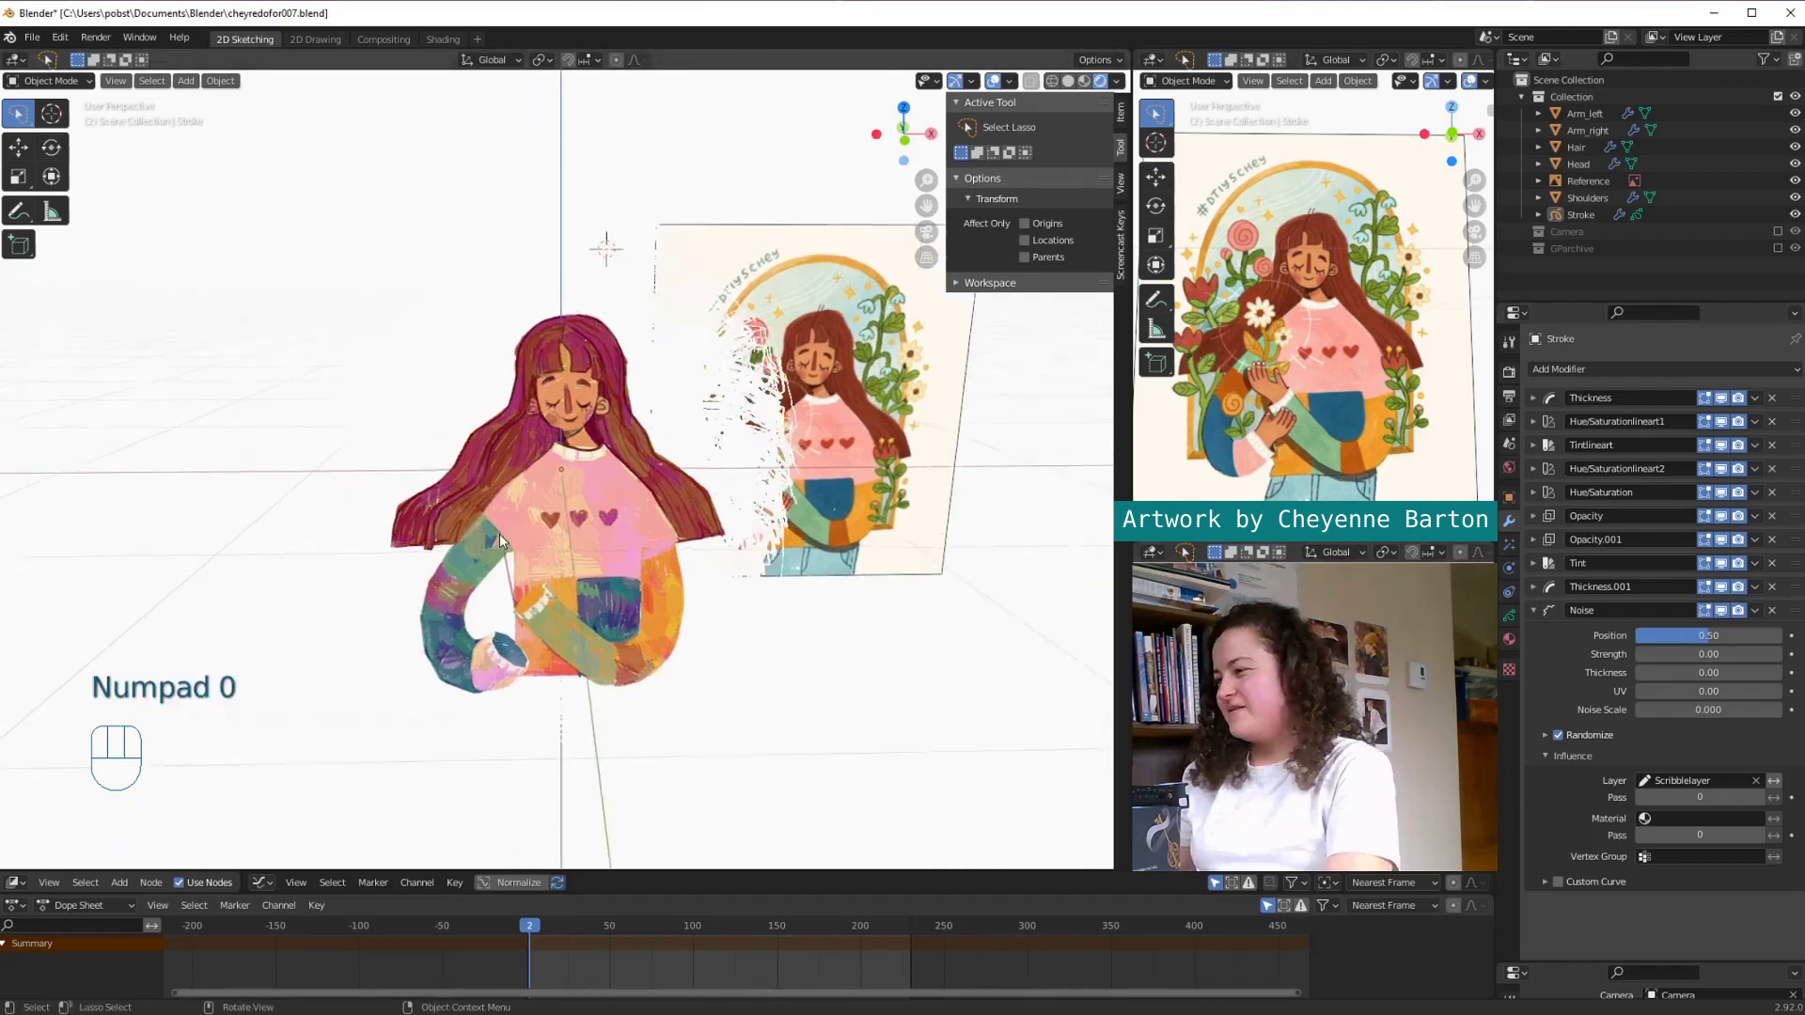
{"action": "key", "text": "space"}
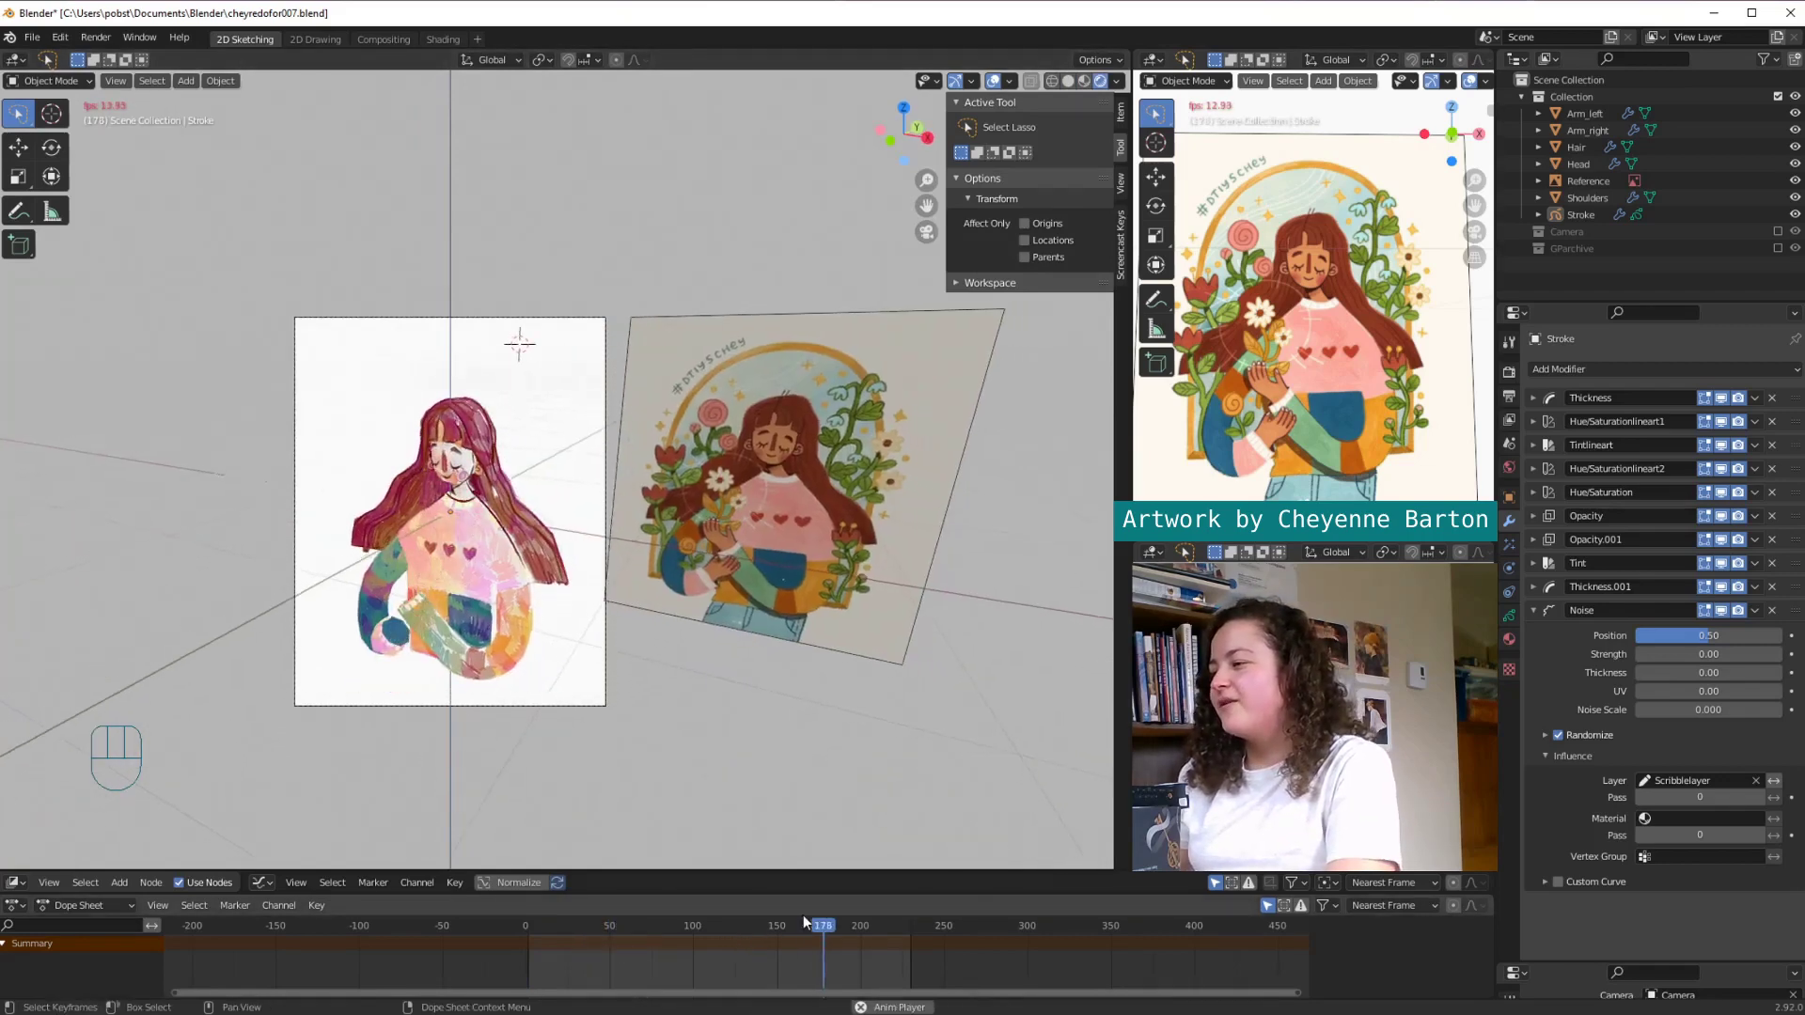
{"action": "key", "text": "Escape"}
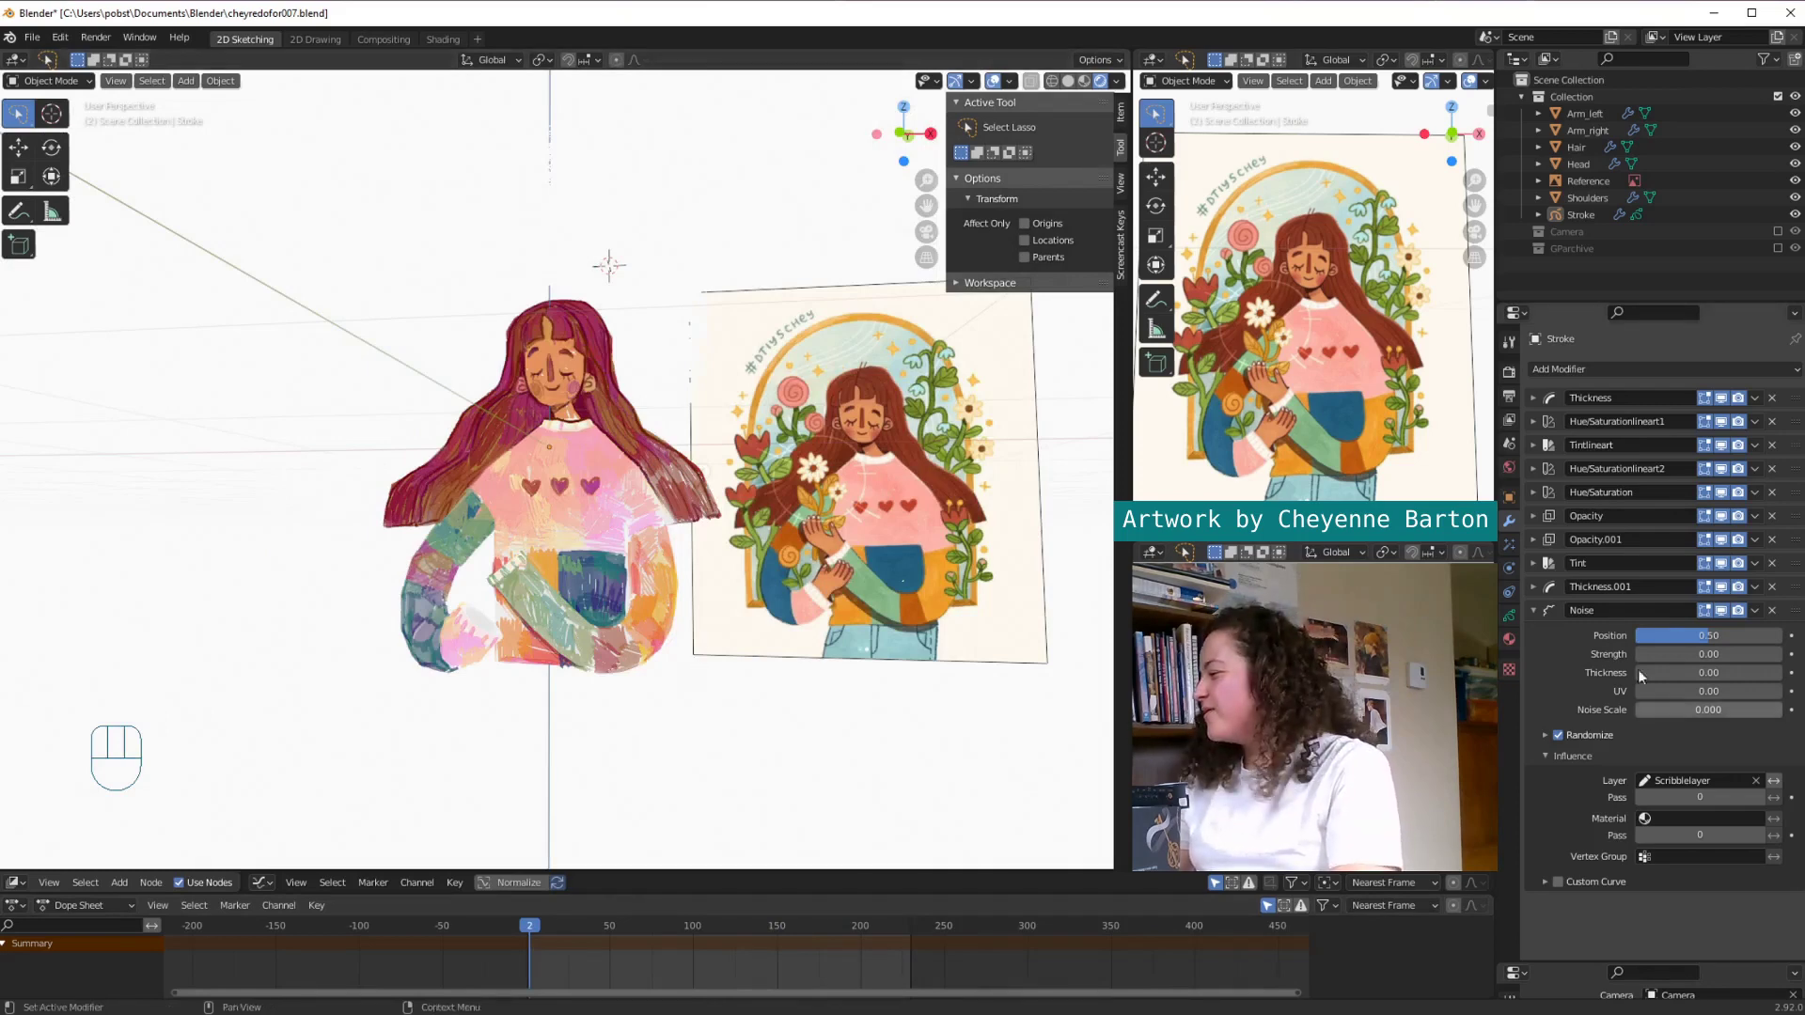
Step: Set Scribblelayer's Relations parent to Camera, then preview playback through the camera view
{"action": "left_click", "coordinate": [1509, 616]}
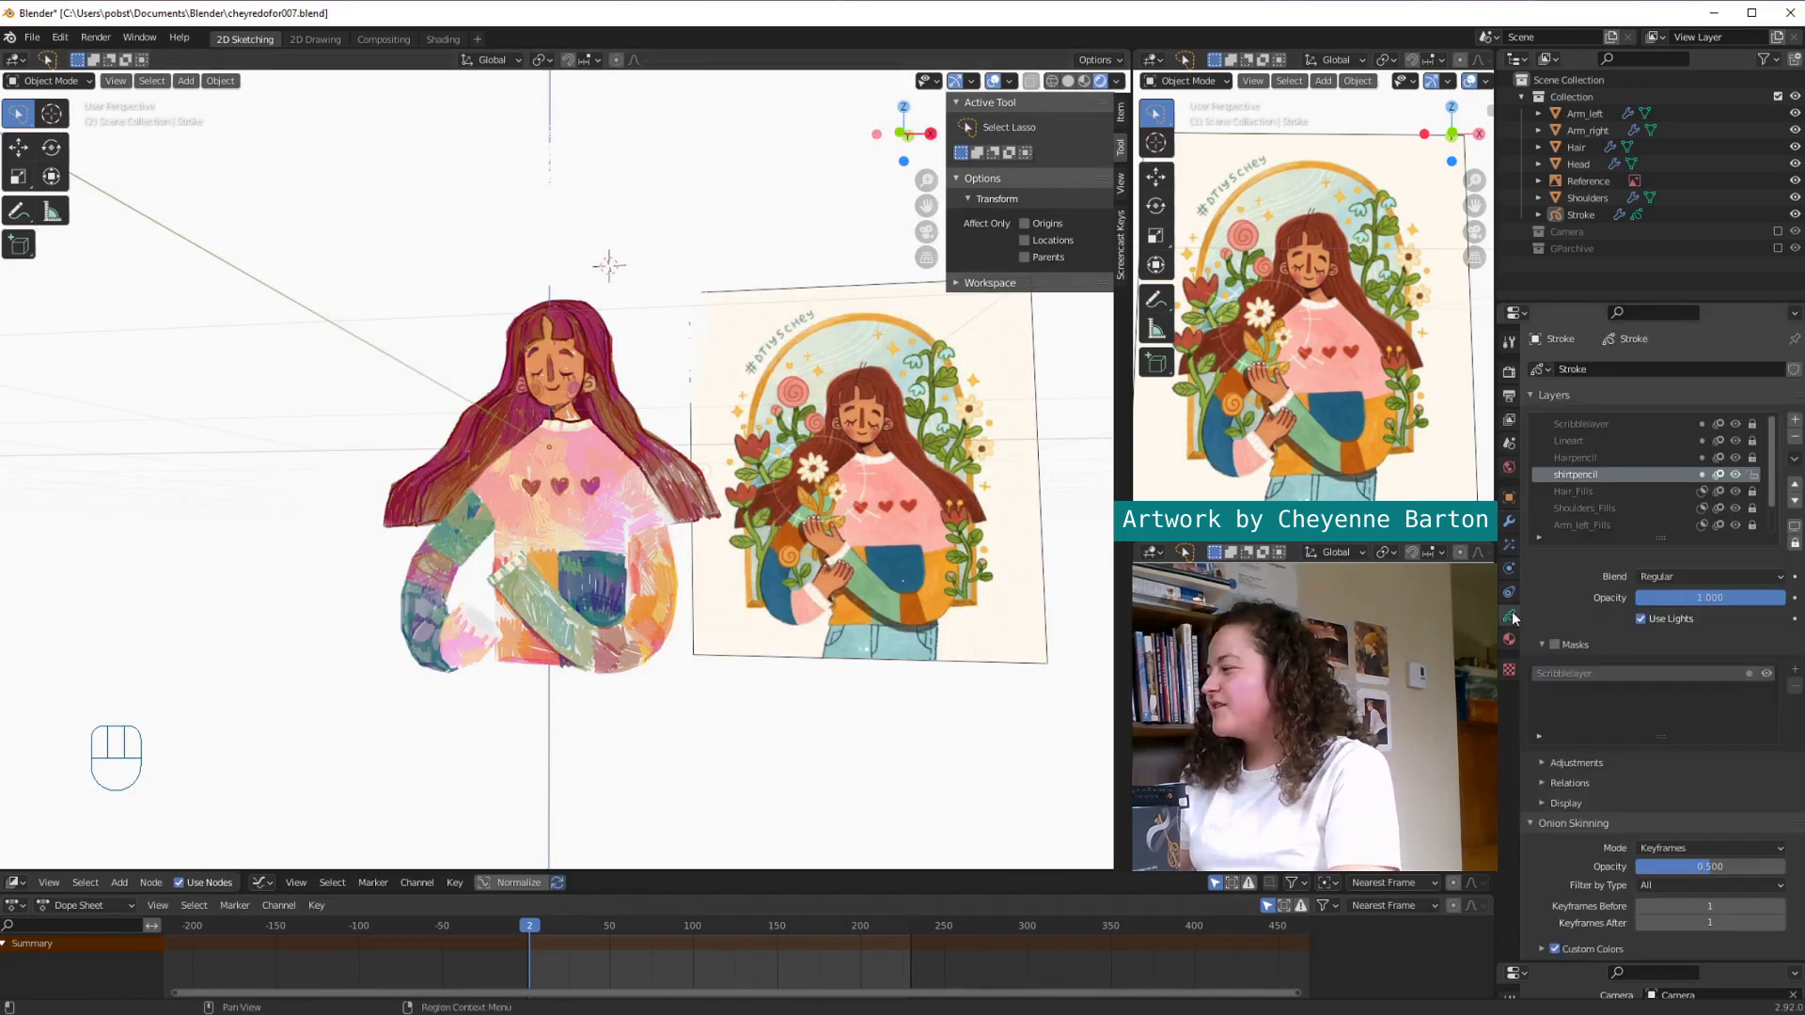
{"action": "left_click", "coordinate": [1592, 424]}
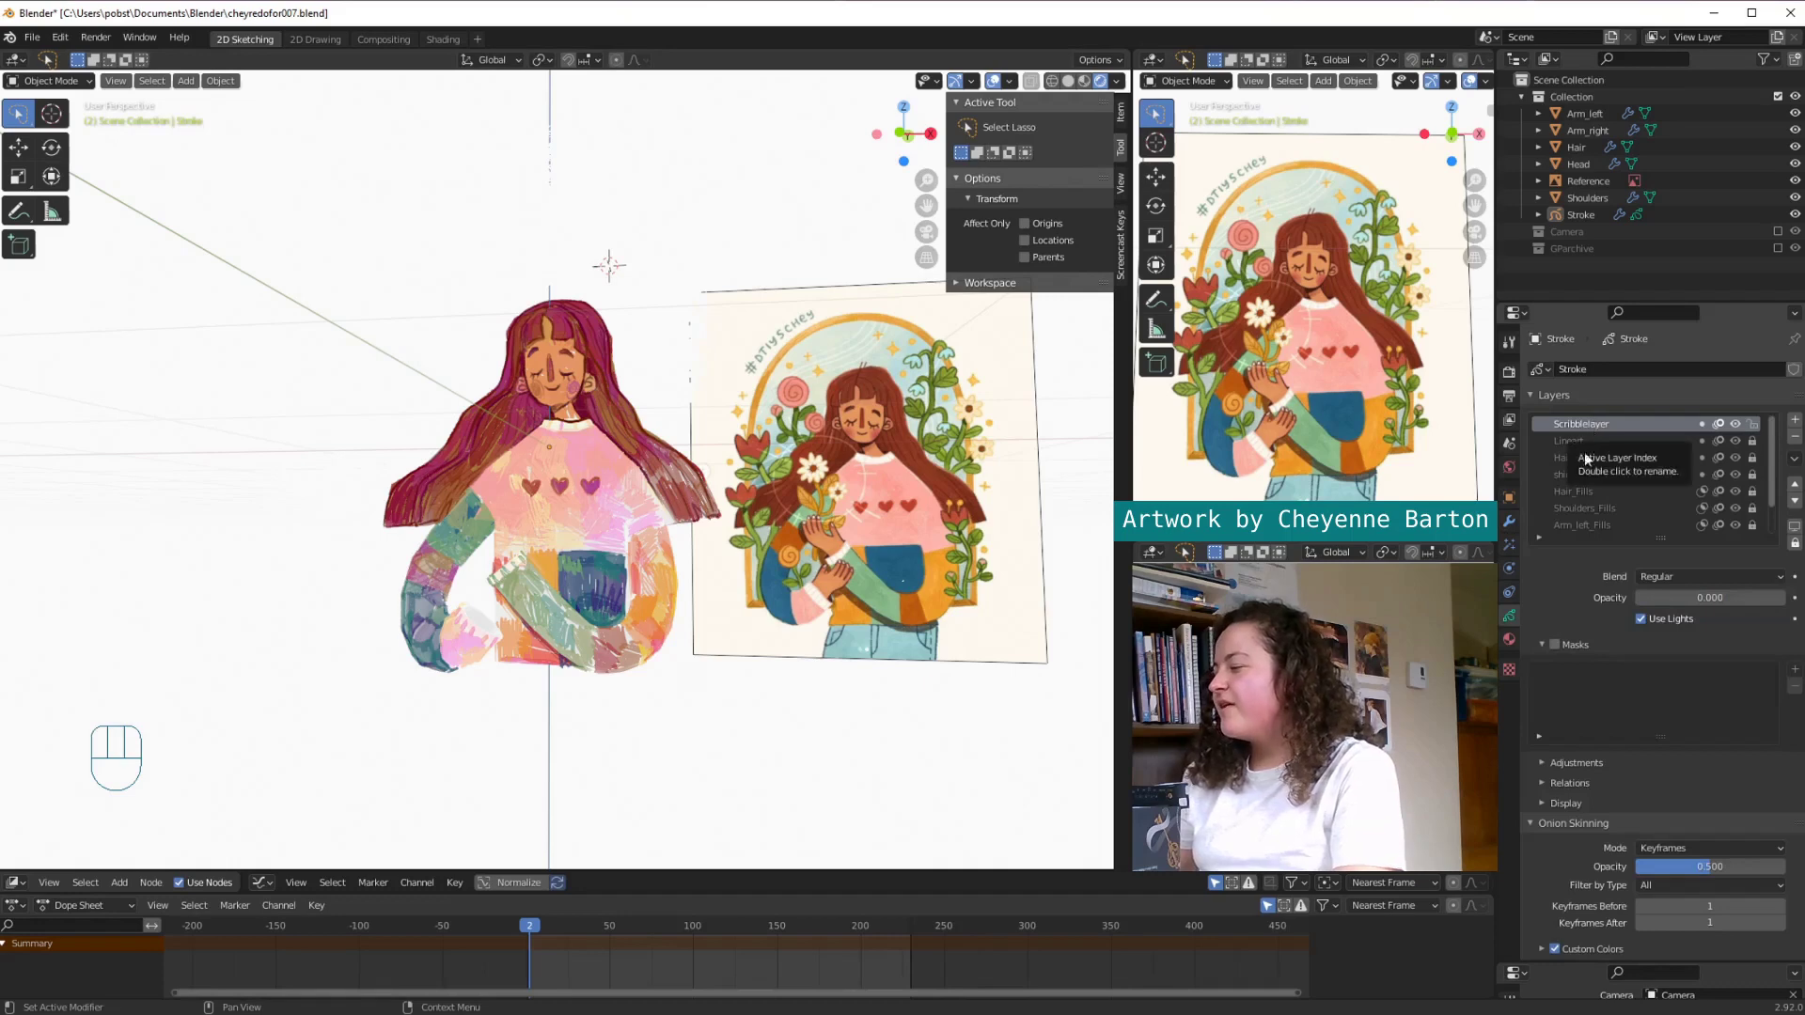
{"action": "left_click", "coordinate": [1548, 782]}
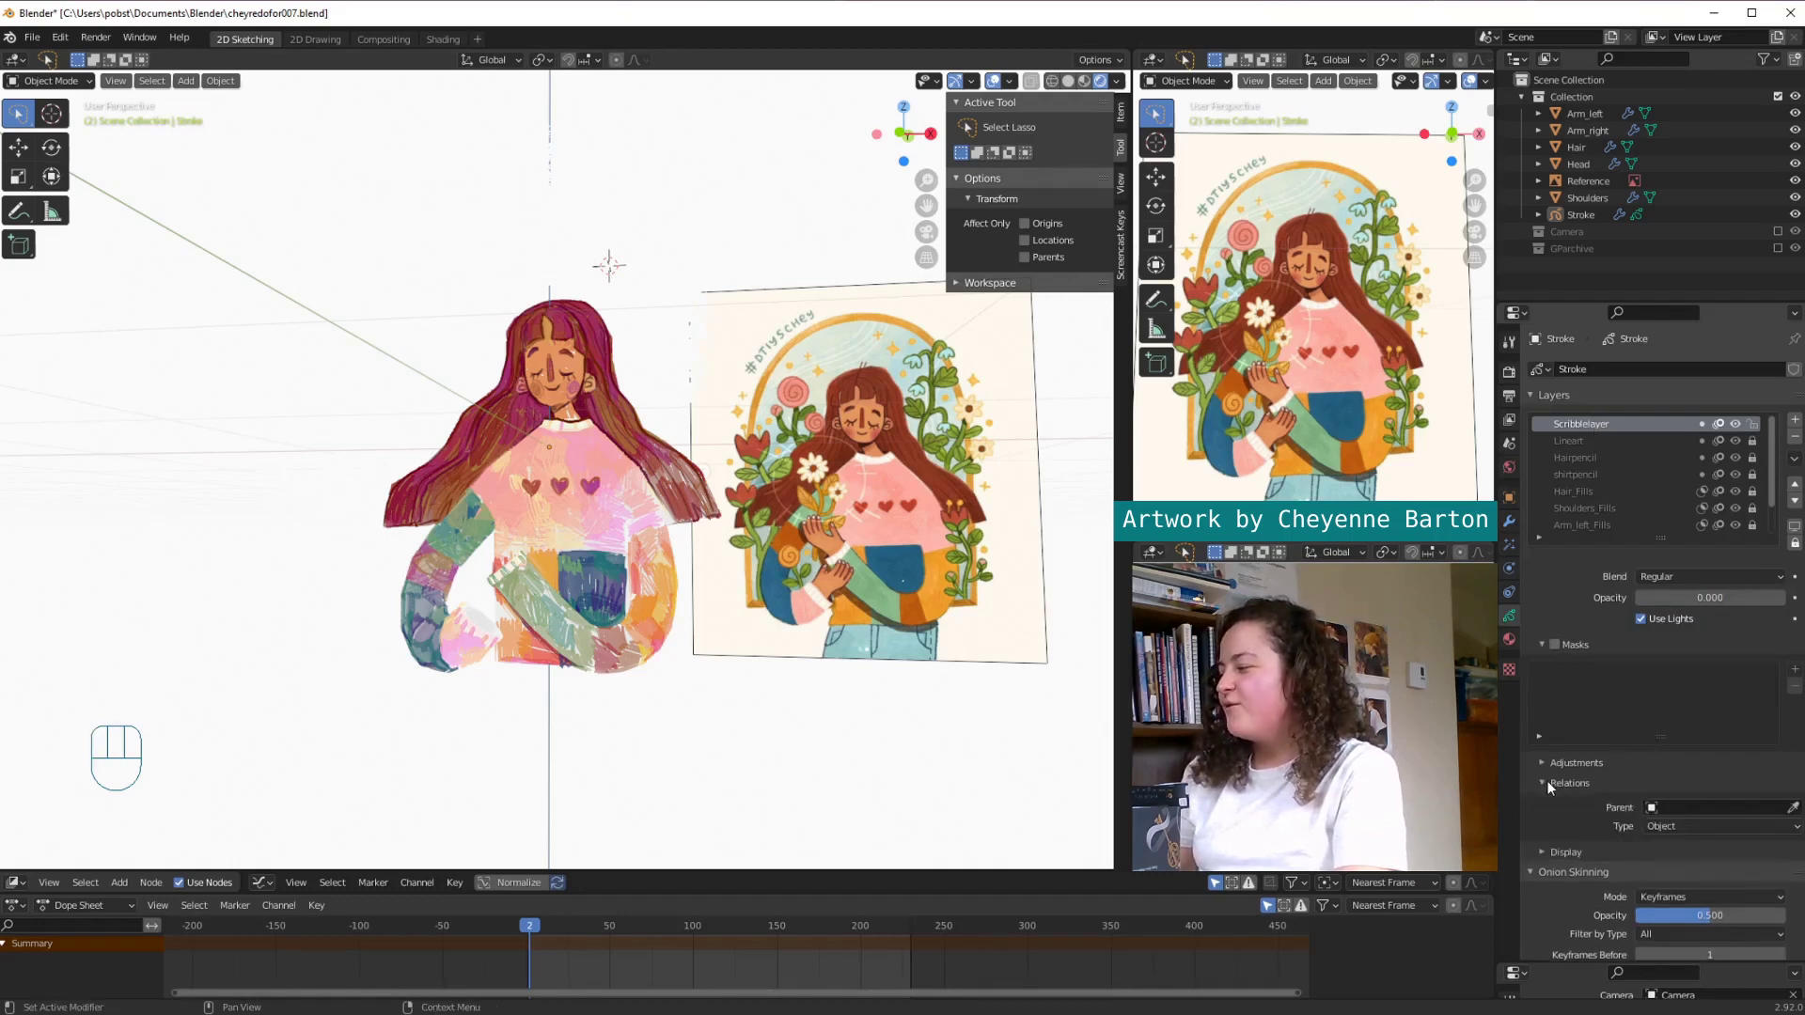
{"action": "left_click", "coordinate": [1703, 806]}
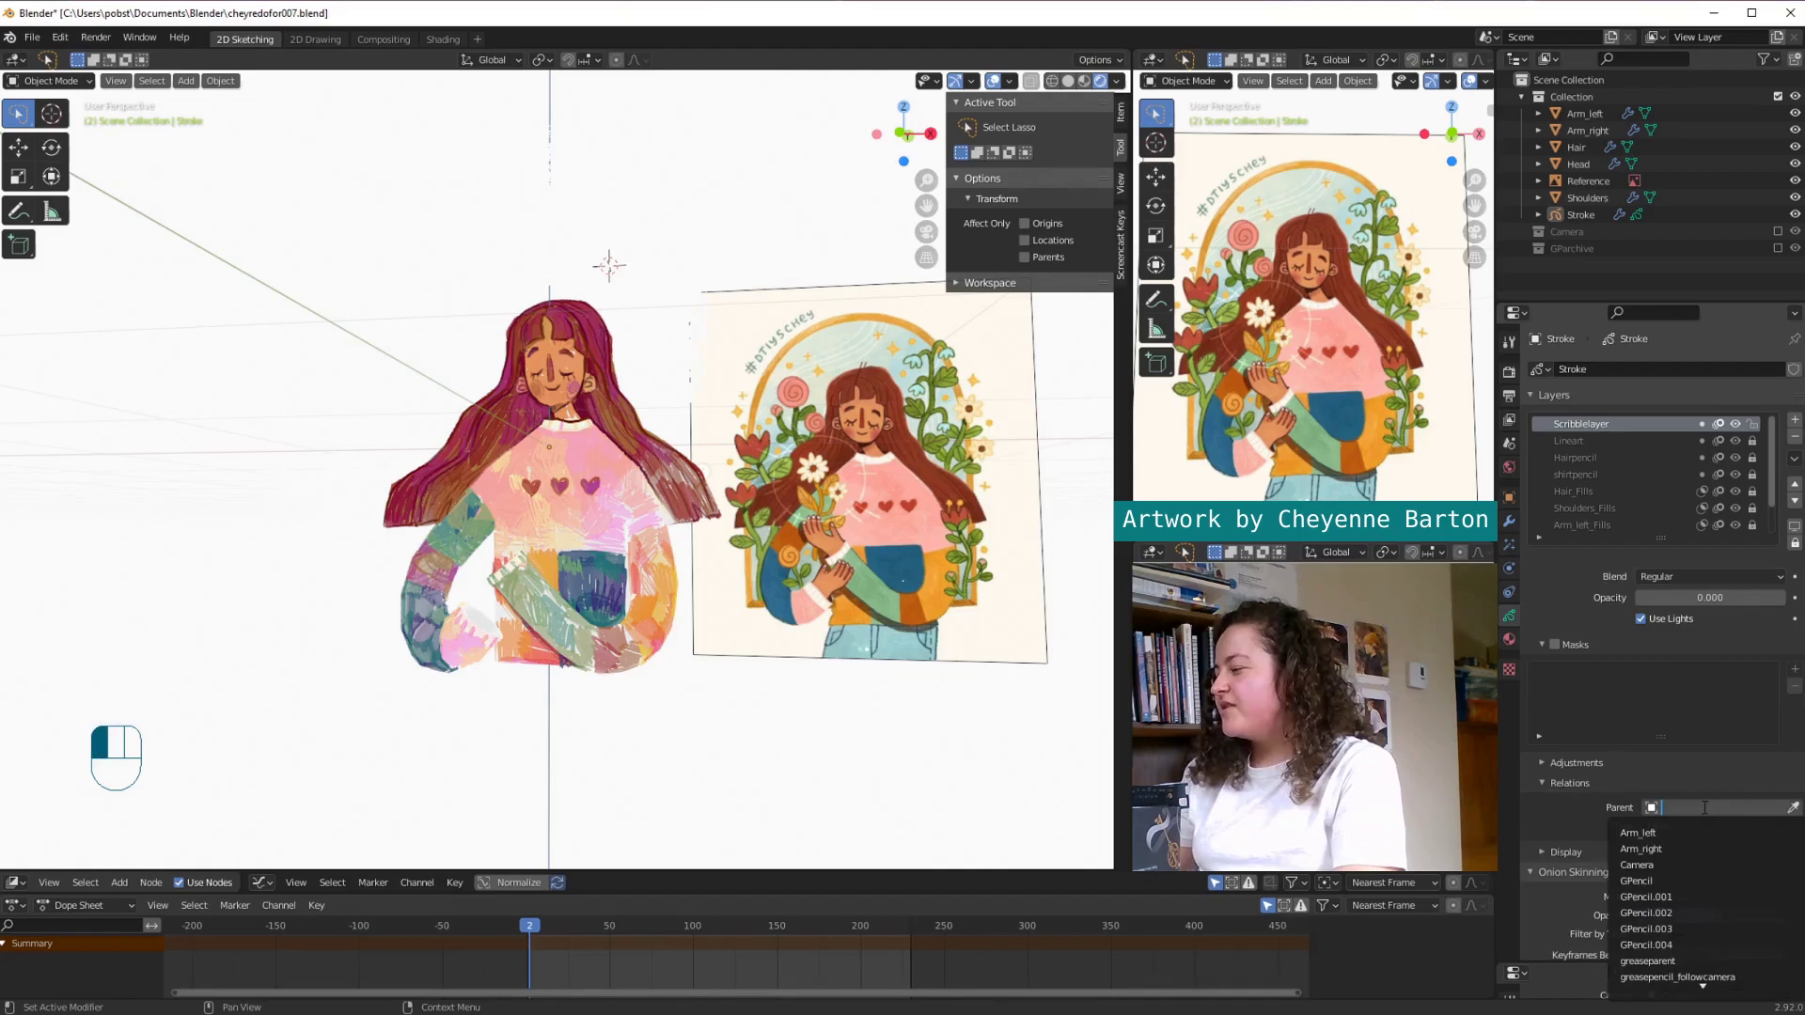
{"action": "left_click", "coordinate": [1685, 864]}
{"action": "key", "text": "KP_0"}
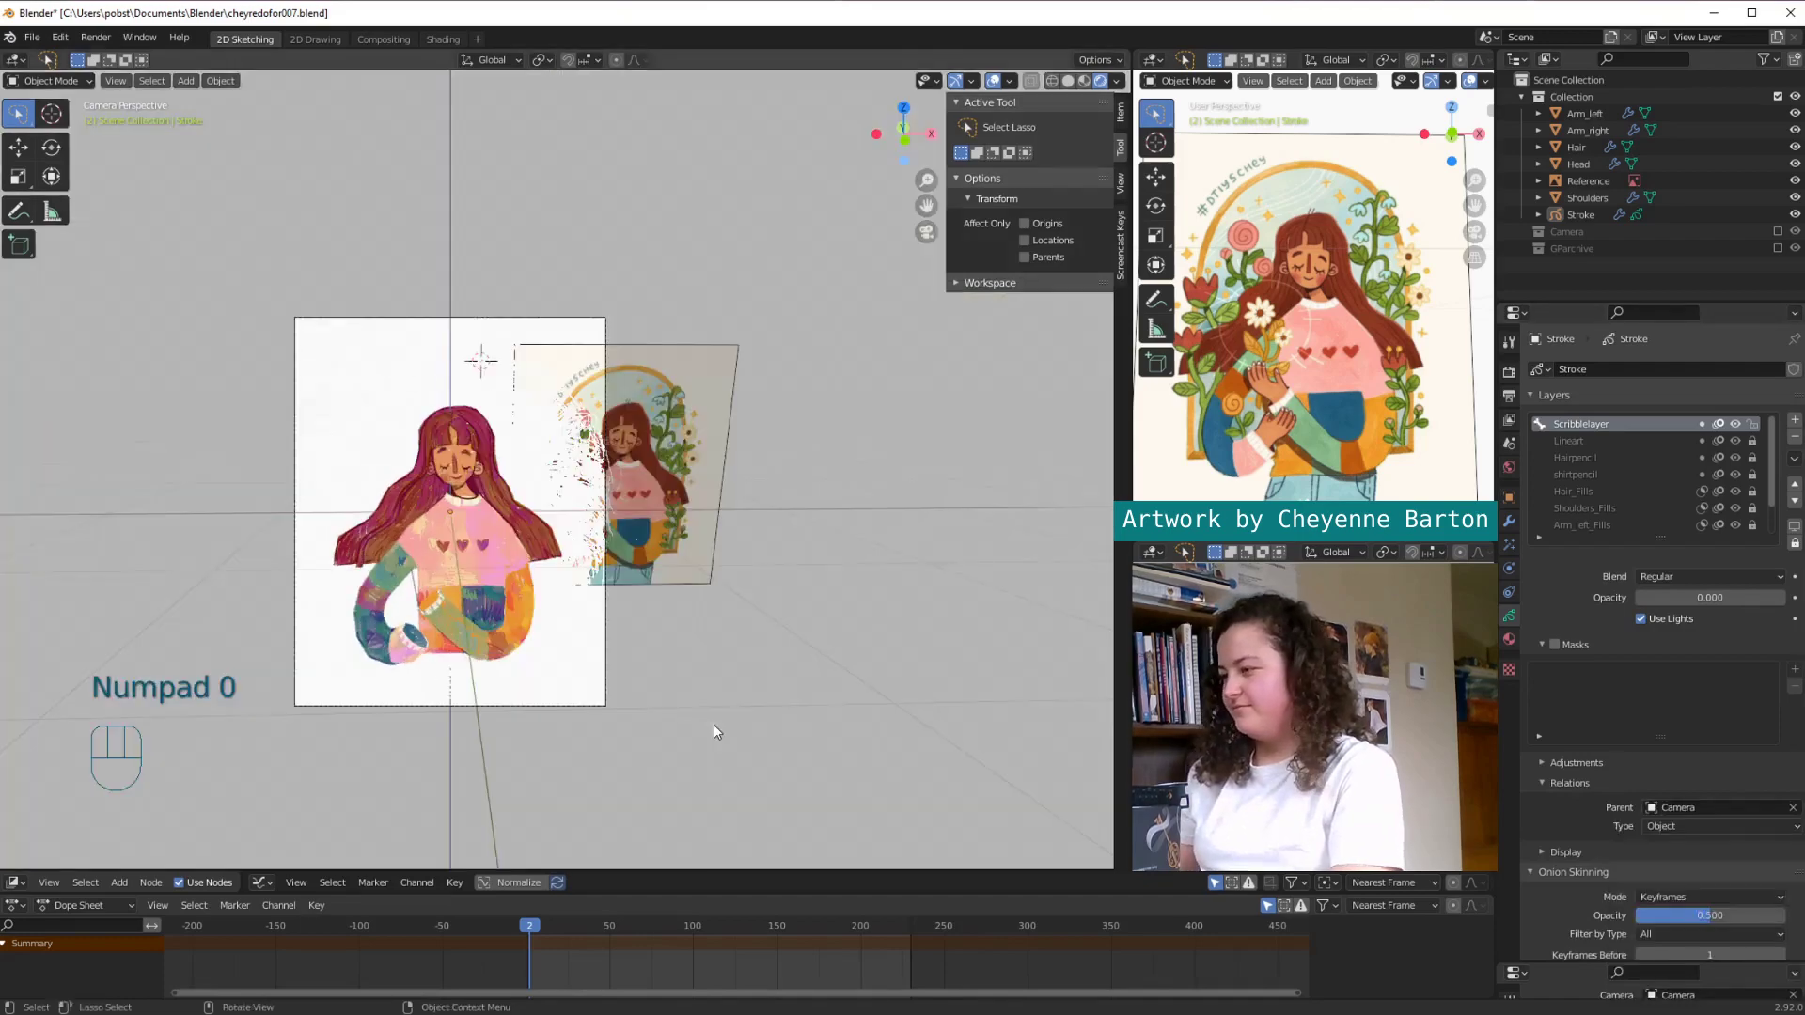
{"action": "key", "text": "space"}
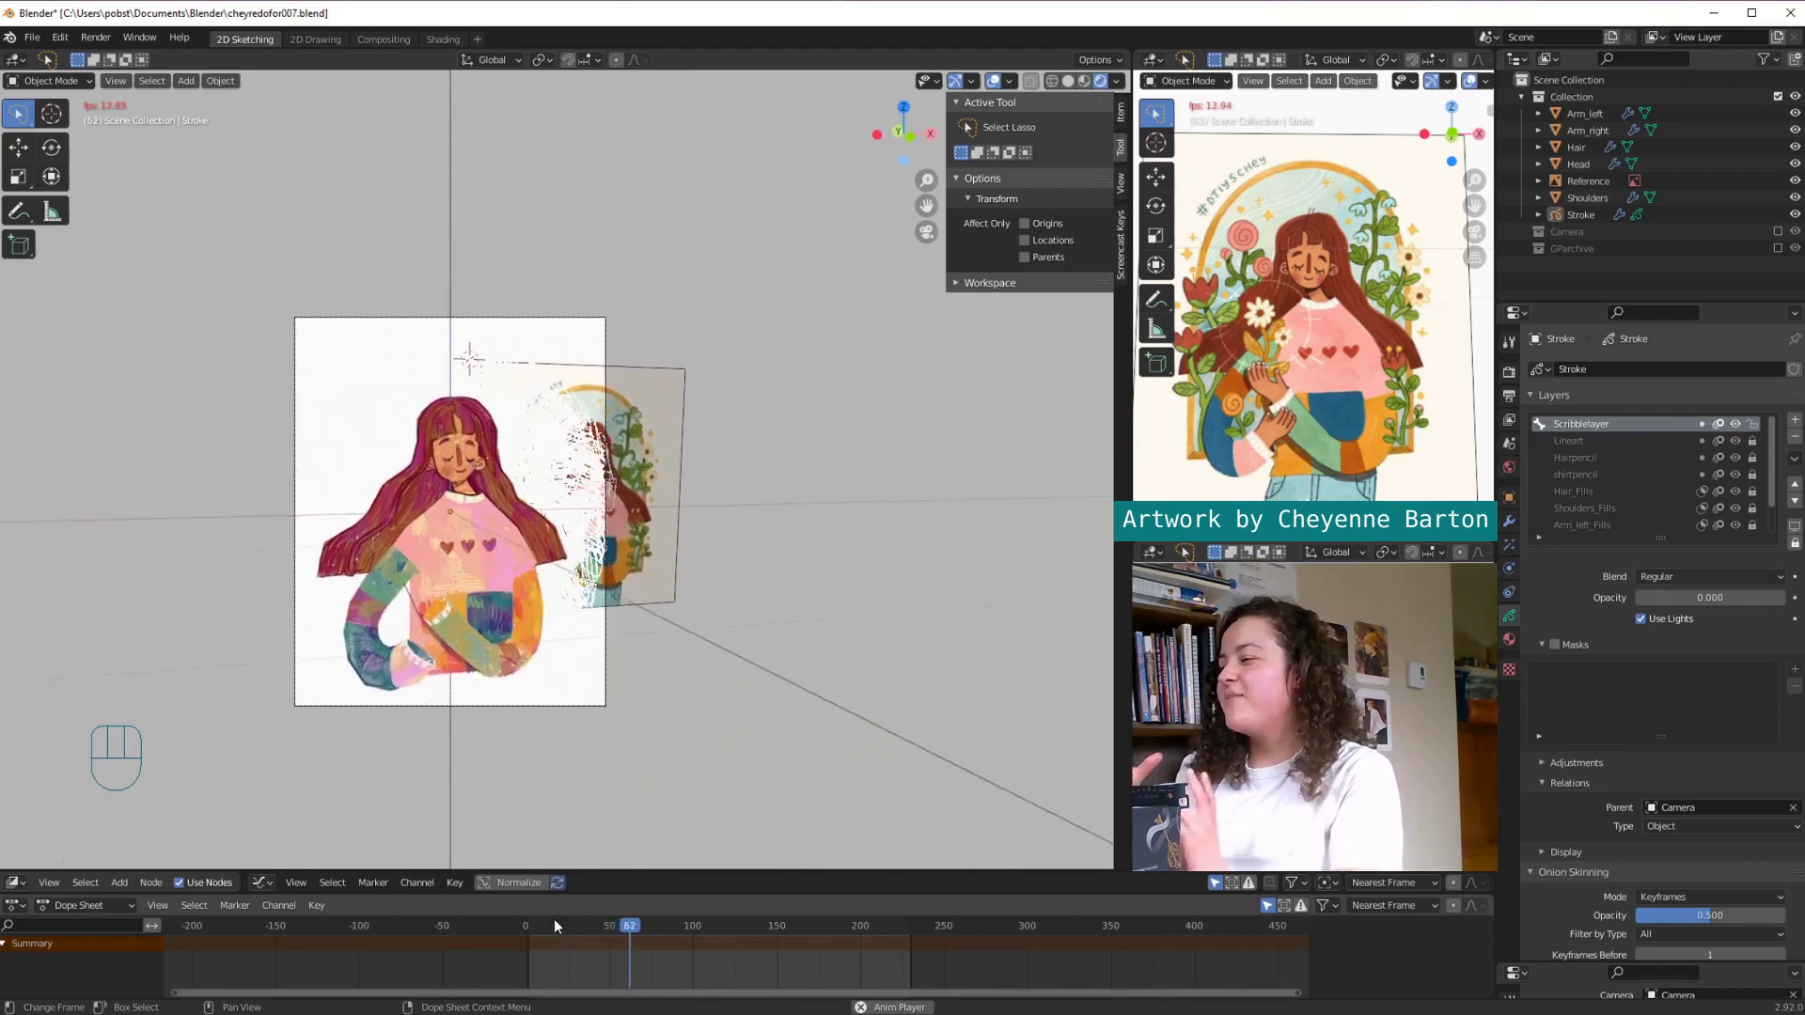
Step: Stop playback, re-include the Camera collection in the Outliner, and replay the animation
{"action": "key", "text": "Escape"}
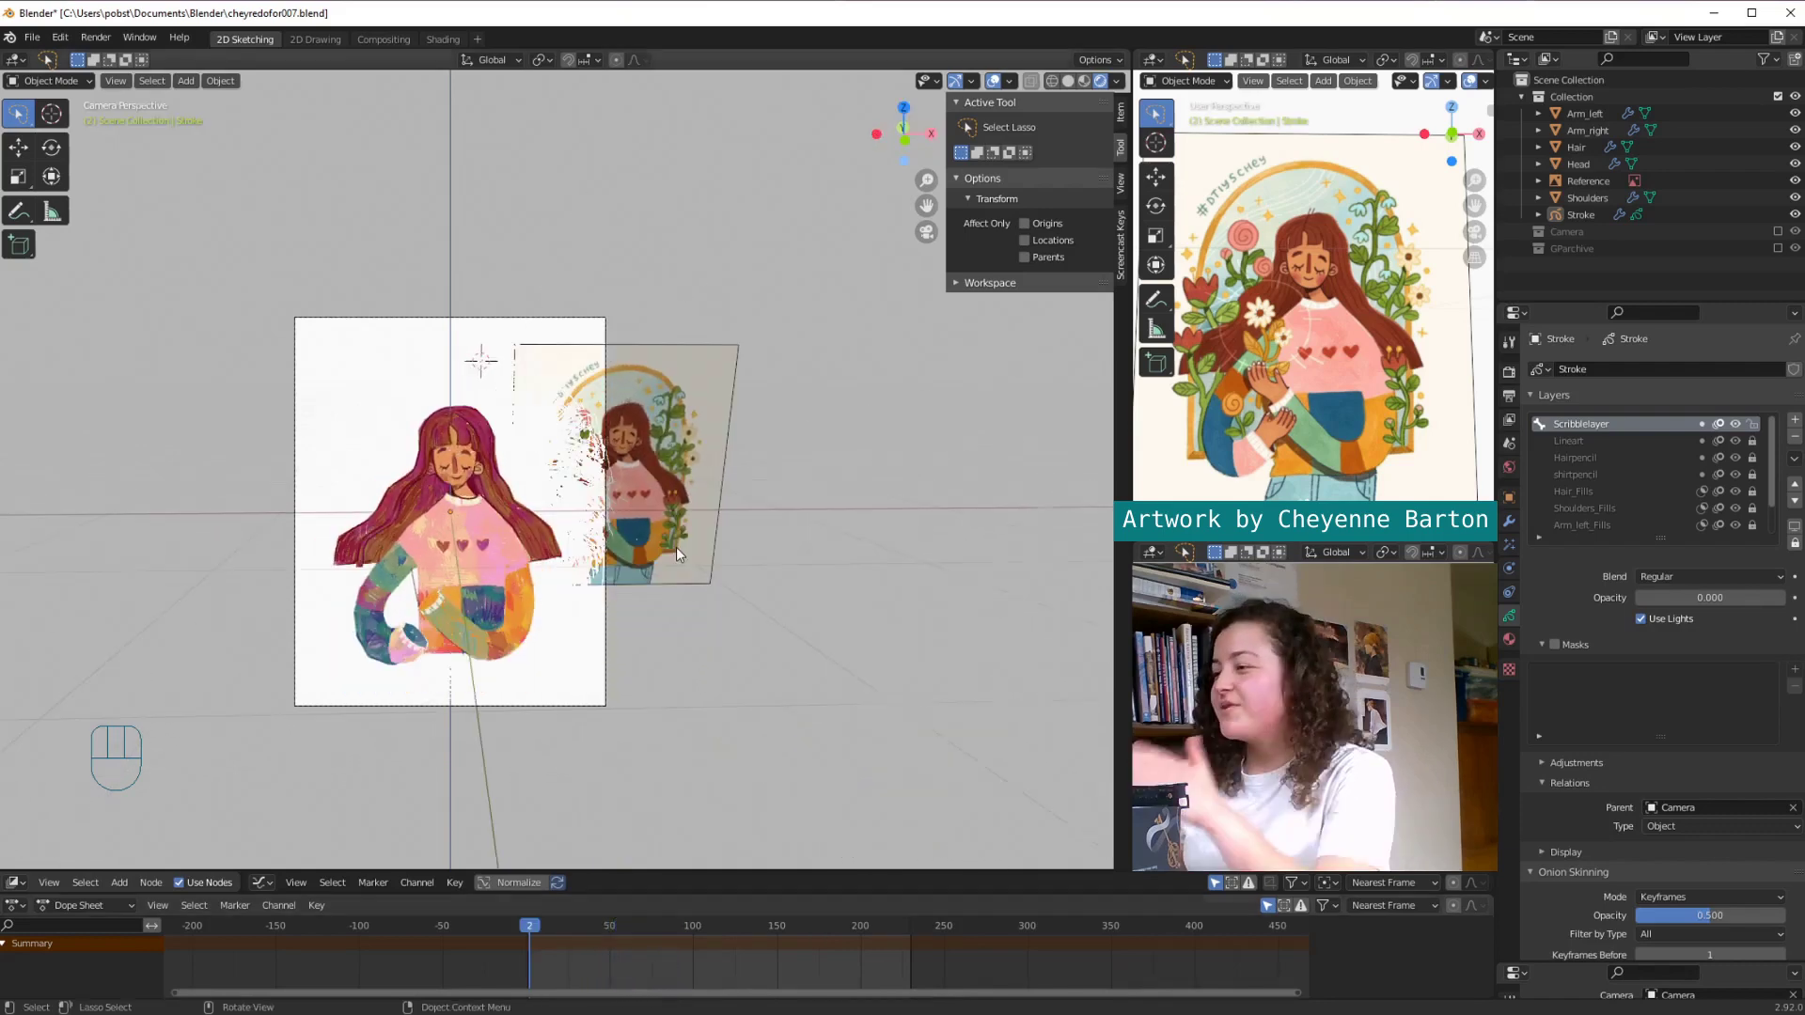
{"action": "left_click", "coordinate": [1777, 233]}
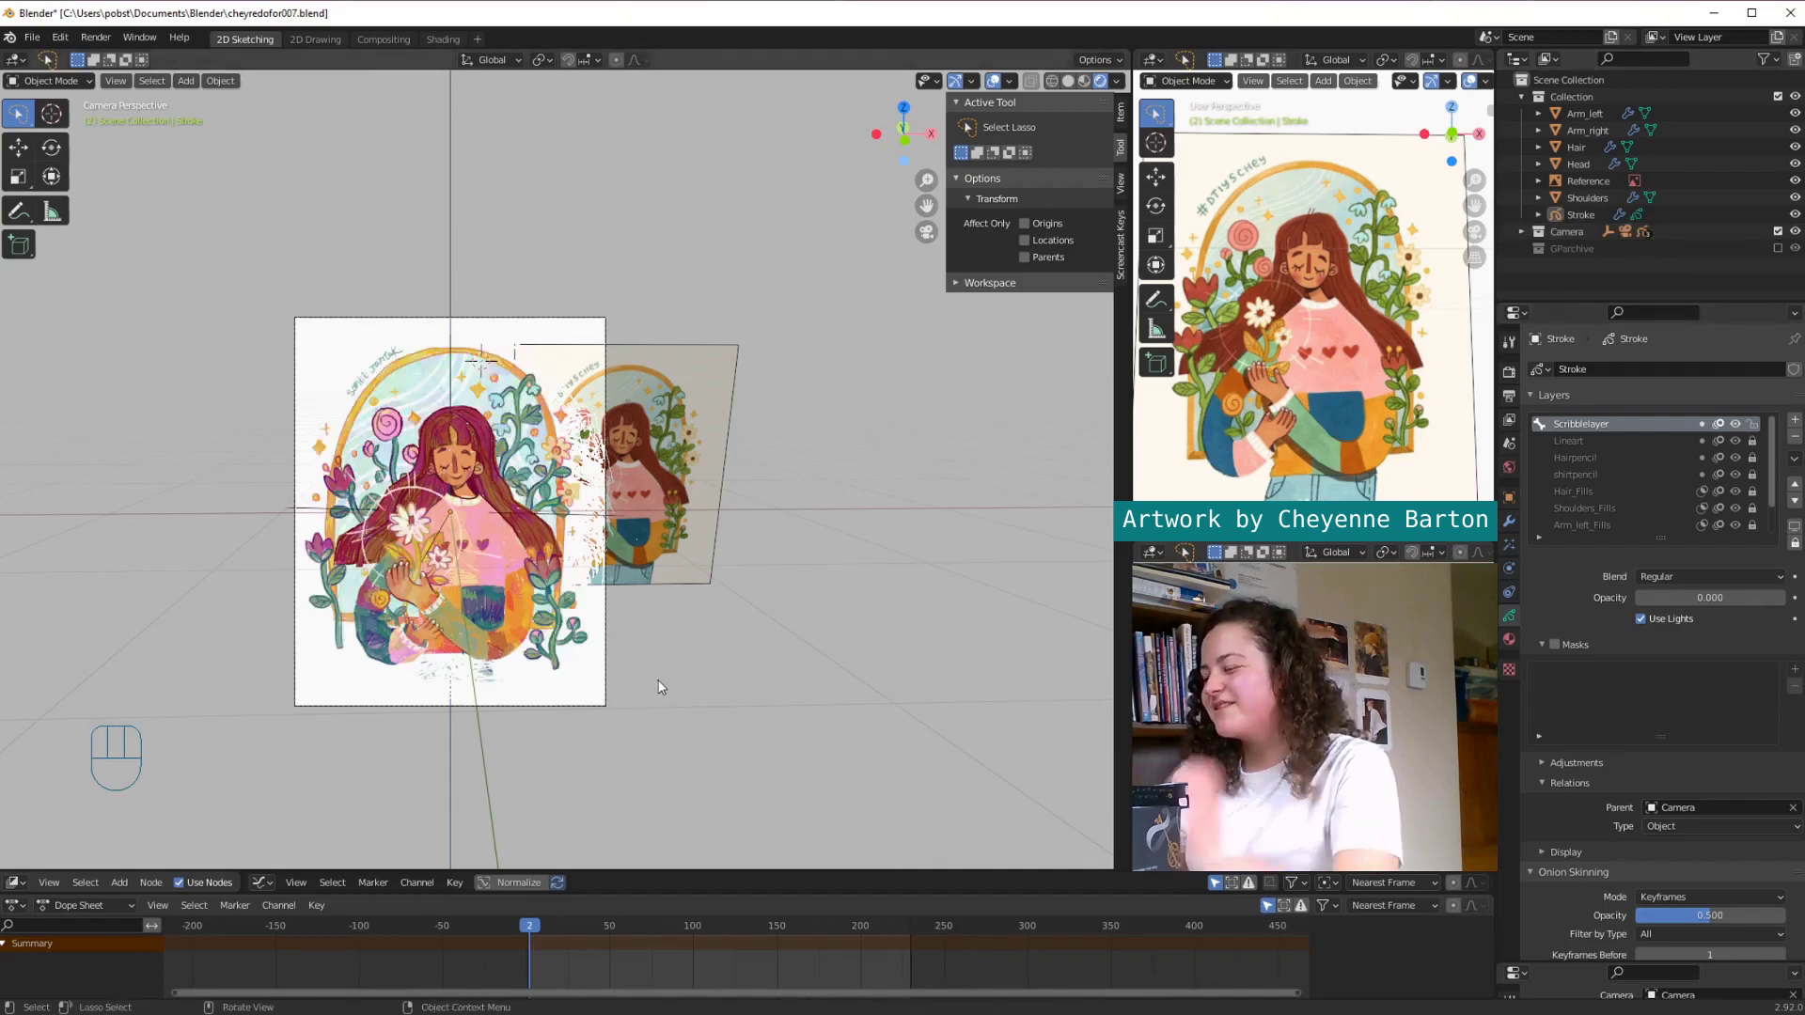
{"action": "key", "text": "space"}
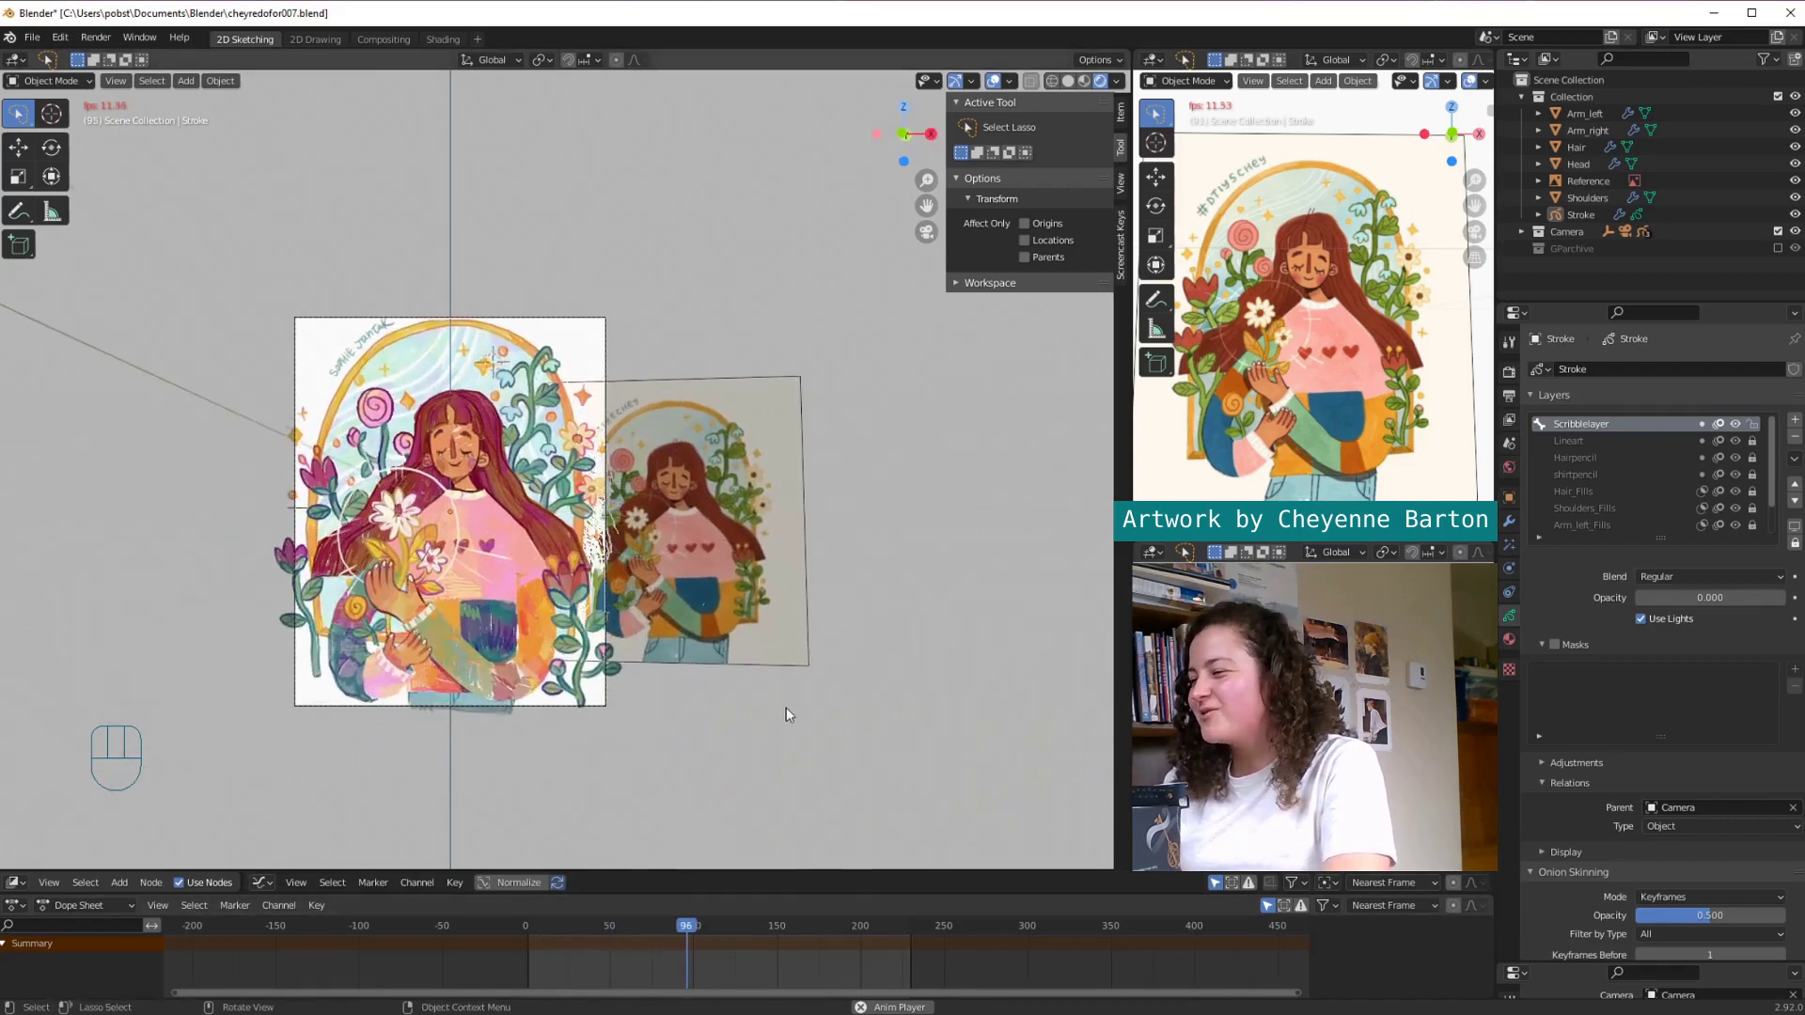
Step: Select the Stroke drawing, nudge it -0.004 m along global Y, and view through the camera
{"action": "key", "text": "space"}
{"action": "middle_click_drag", "start_coordinate": [770, 720], "coordinate": [576, 754]}
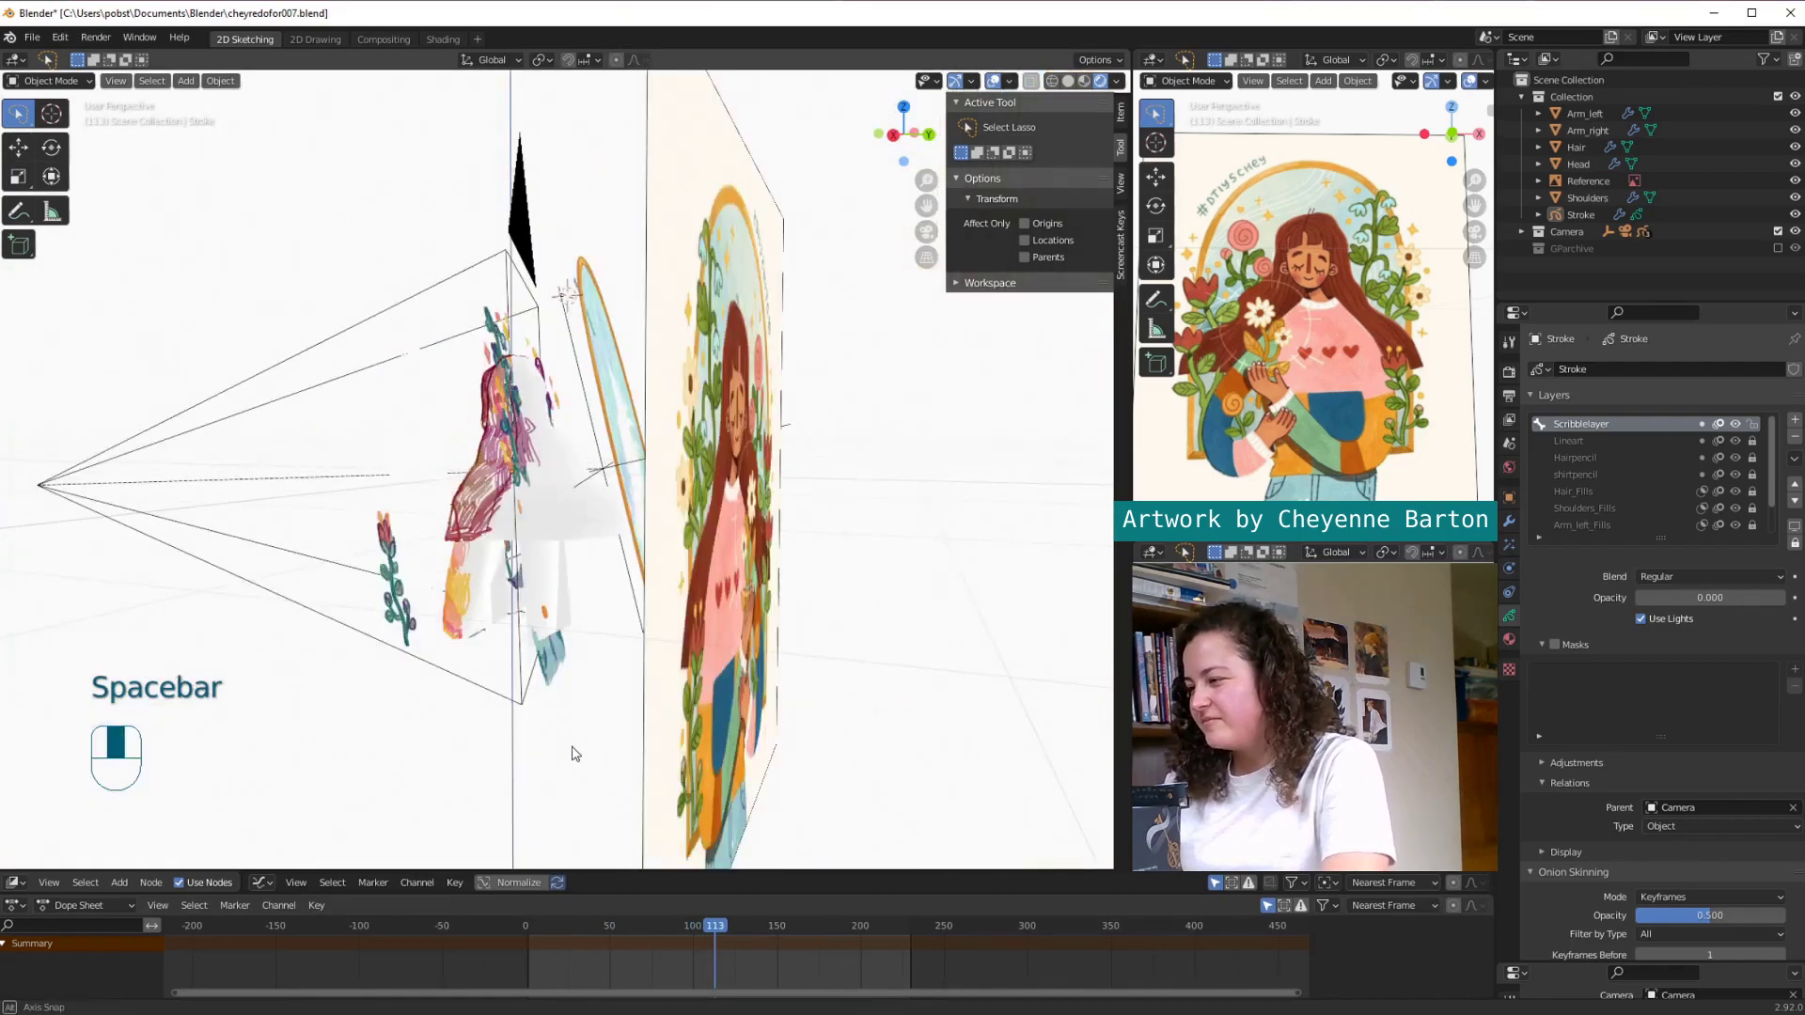
{"action": "left_click", "coordinate": [528, 927]}
{"action": "mouse_move", "coordinate": [489, 658]}
{"action": "middle_mouse_down"}
{"action": "mouse_move", "coordinate": [431, 536]}
{"action": "mouse_move", "coordinate": [517, 601]}
{"action": "middle_mouse_up"}
{"action": "left_click", "coordinate": [431, 535]}
{"action": "left_click", "coordinate": [430, 536]}
{"action": "left_click", "coordinate": [522, 607]}
{"action": "key", "text": "g"}
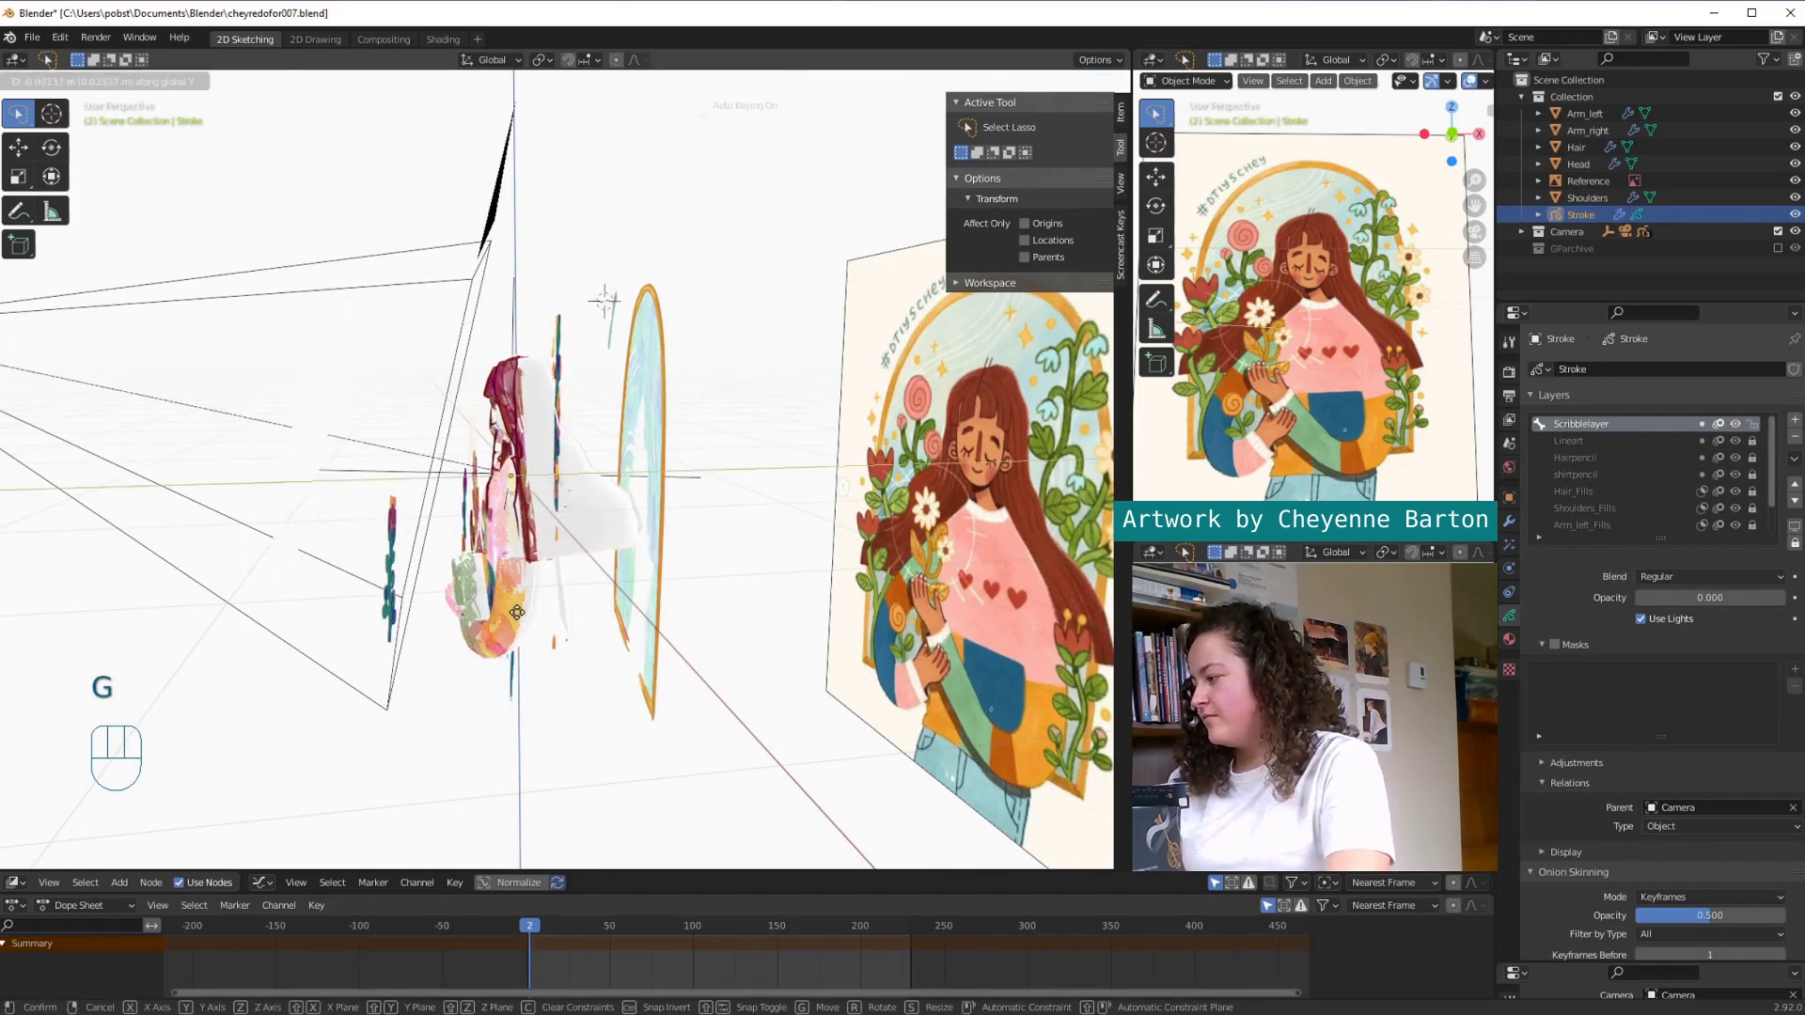
{"action": "key", "text": "g"}
{"action": "left_click", "coordinate": [515, 615]}
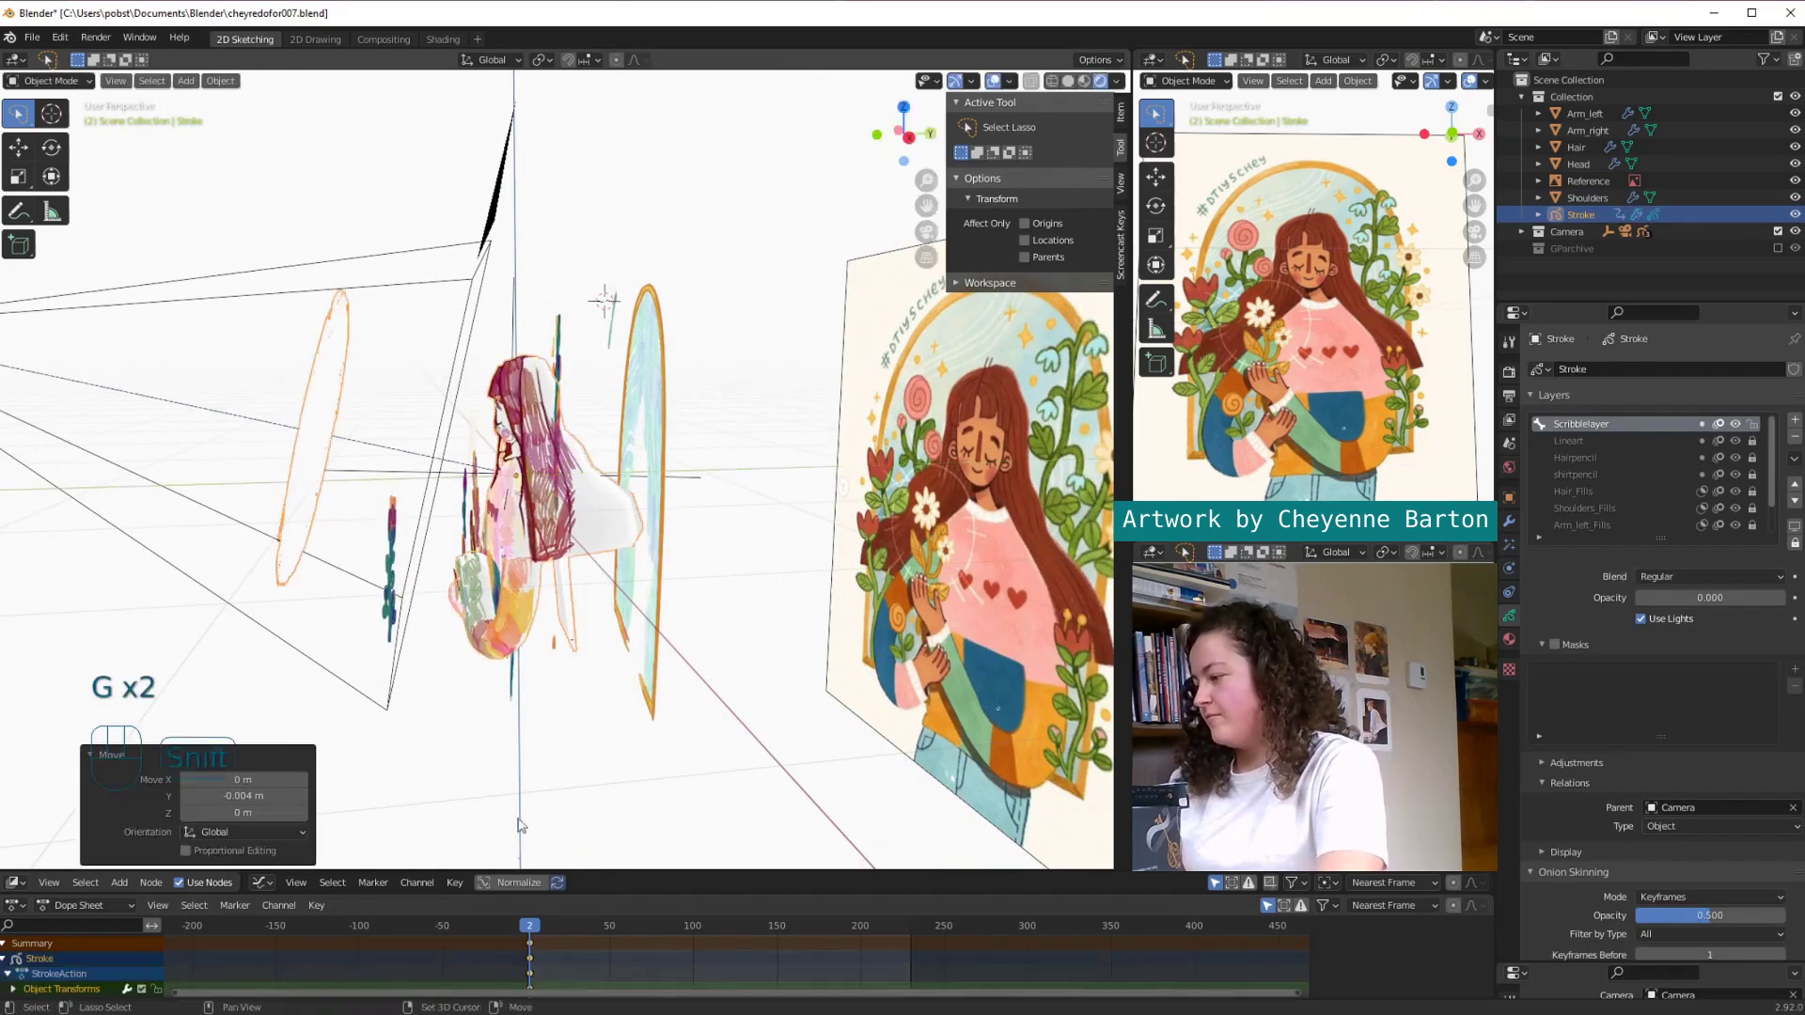
{"action": "key", "text": "KP_0"}
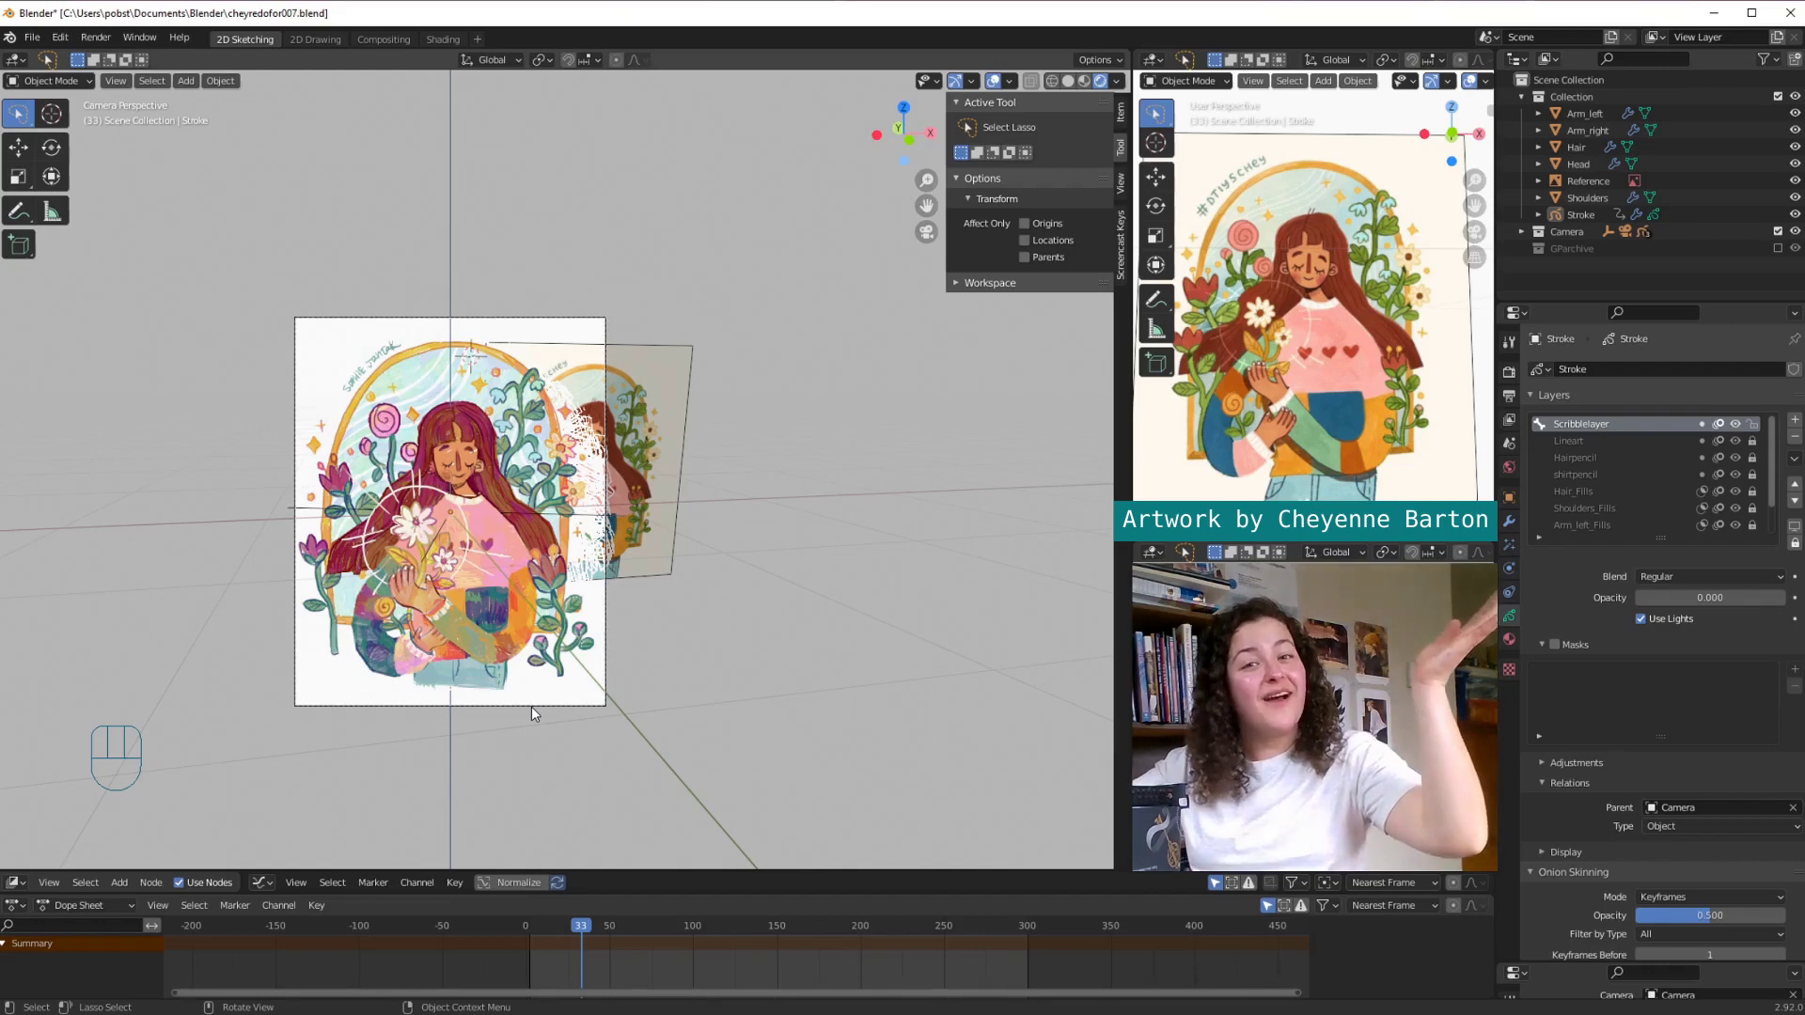
Step: Add a Build modifier to the Stroke drawing and preview its stroke animation
{"action": "left_click", "coordinate": [1509, 521]}
{"action": "left_click", "coordinate": [1533, 611]}
{"action": "left_click", "coordinate": [1571, 369]}
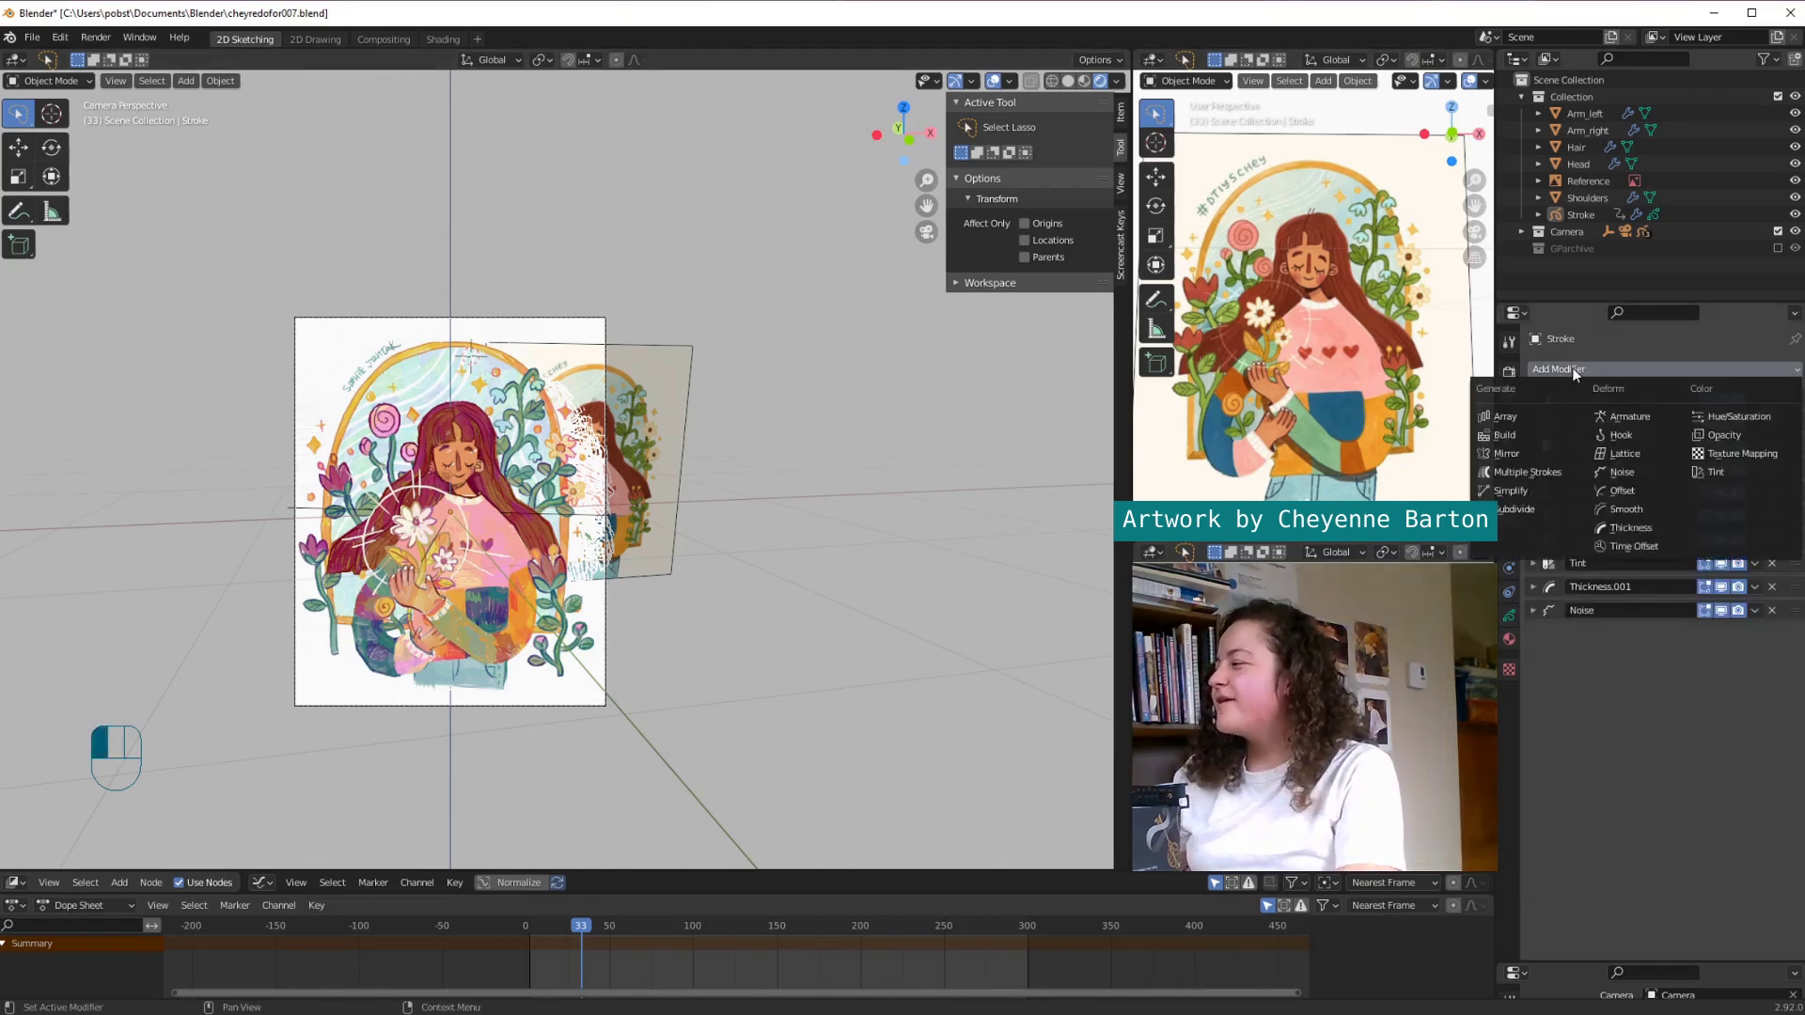
{"action": "left_click", "coordinate": [1523, 438]}
{"action": "key", "text": "space"}
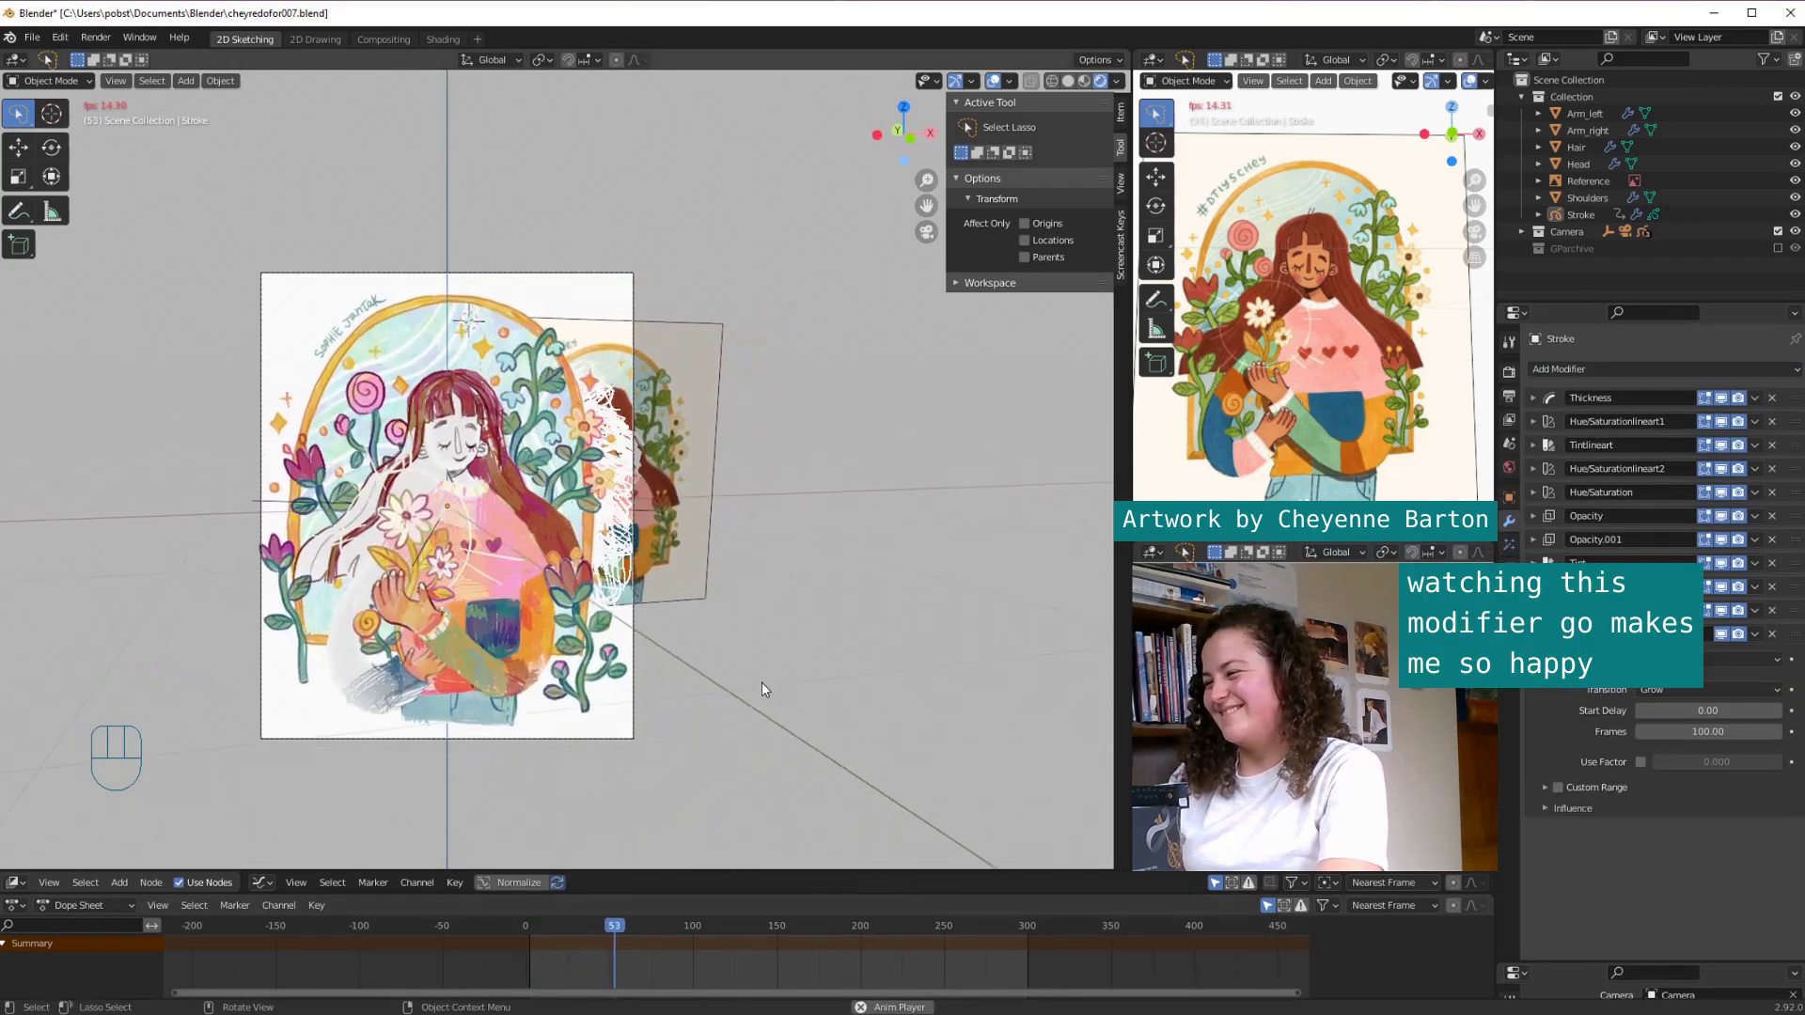
{"action": "key", "text": "Escape"}
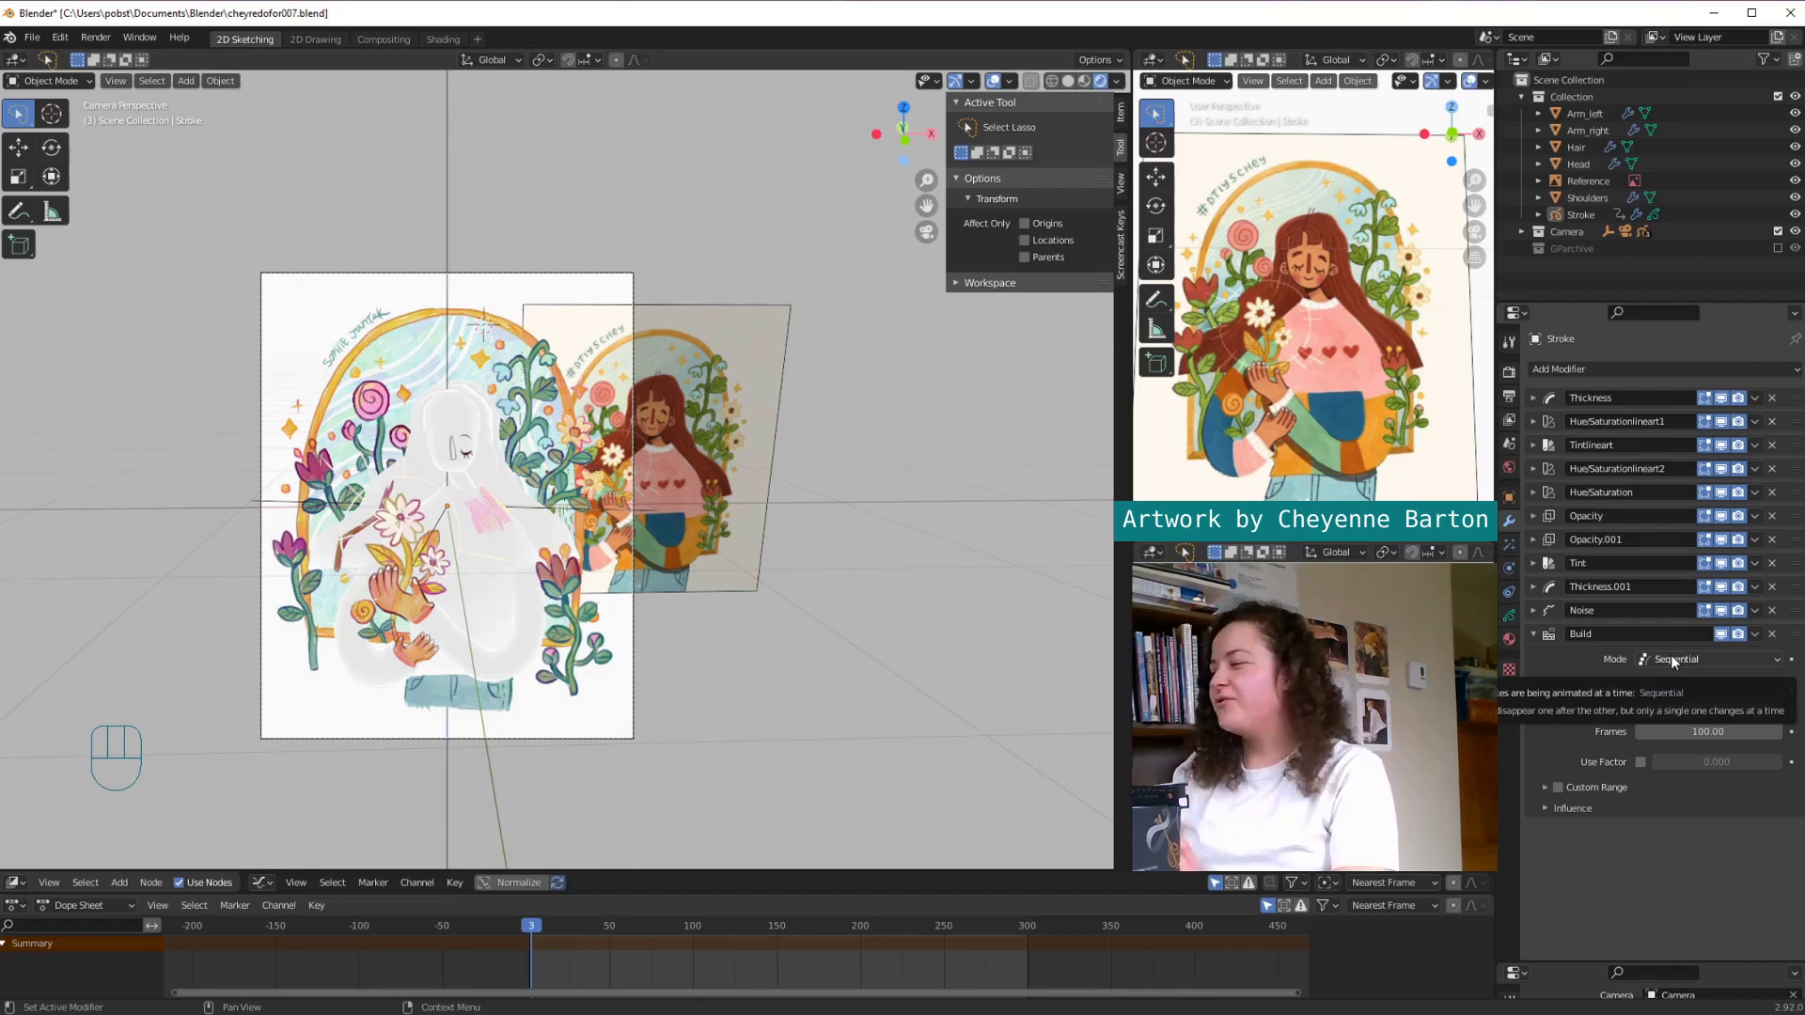
Step: Compare Concurrent and Sequential build modes, then limit the Build modifier to Scribblelayer
{"action": "left_click", "coordinate": [1664, 656]}
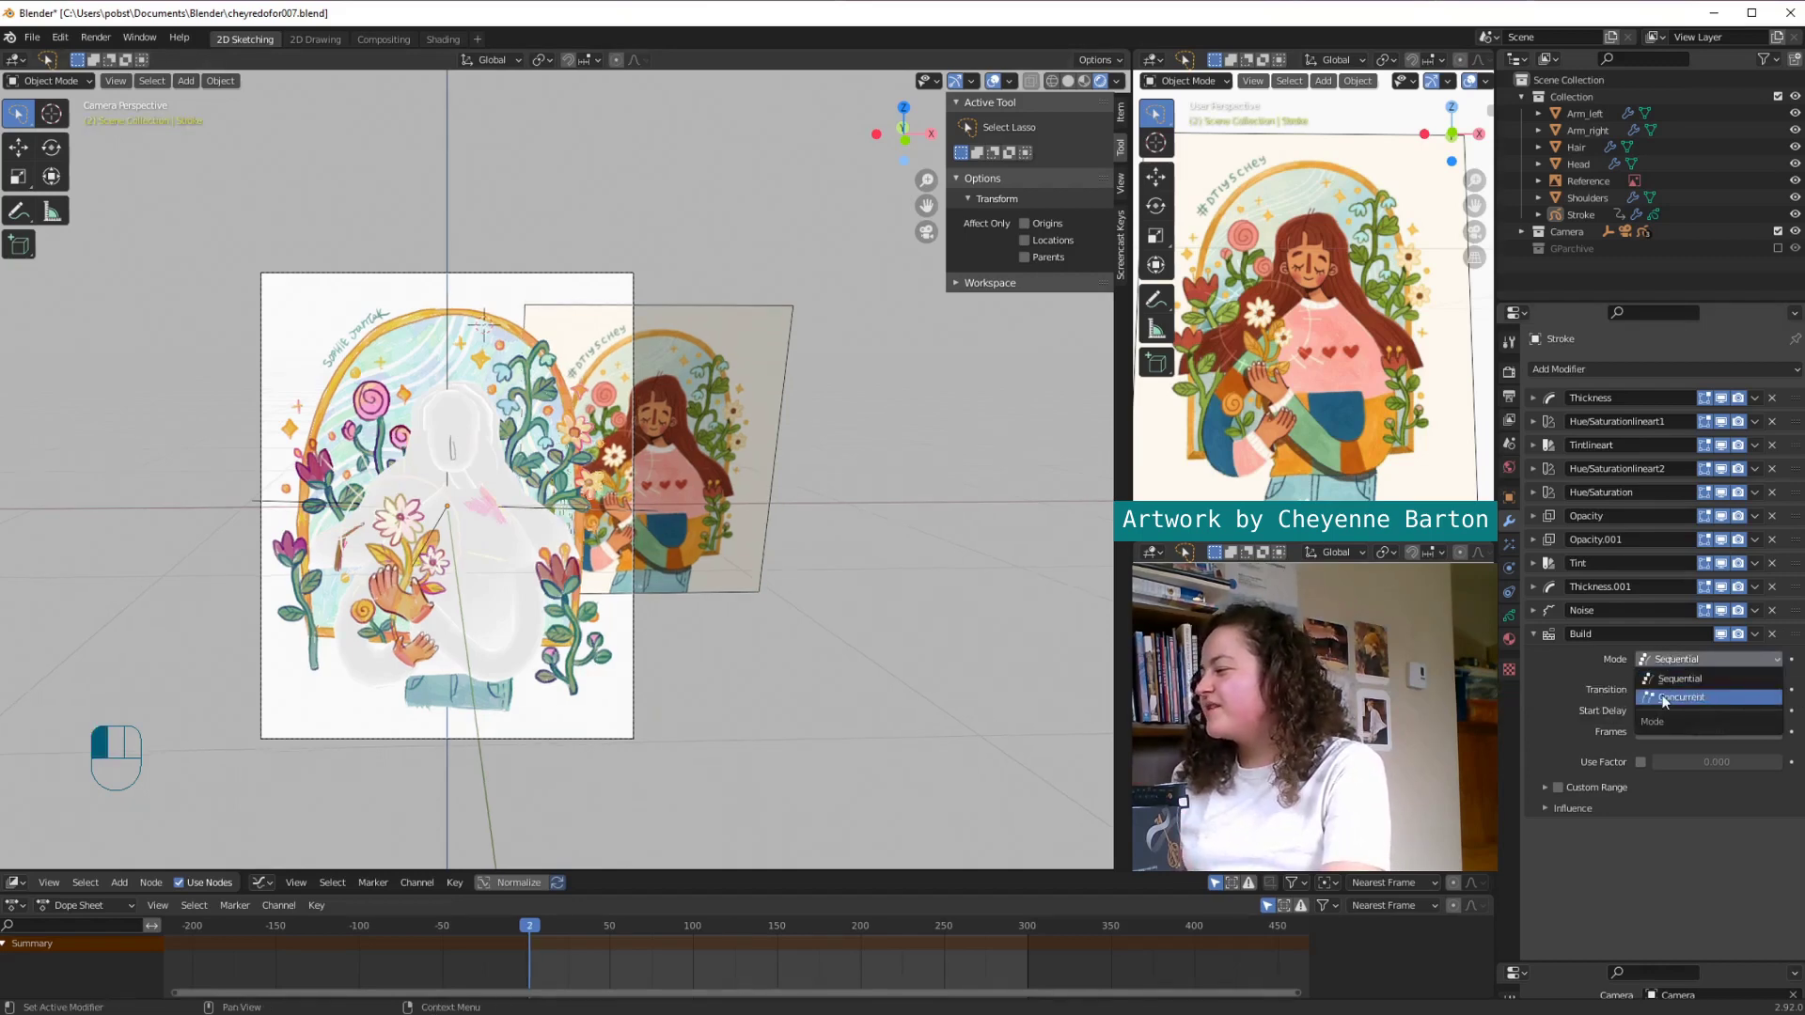
{"action": "left_click", "coordinate": [1664, 698]}
{"action": "key", "text": "space"}
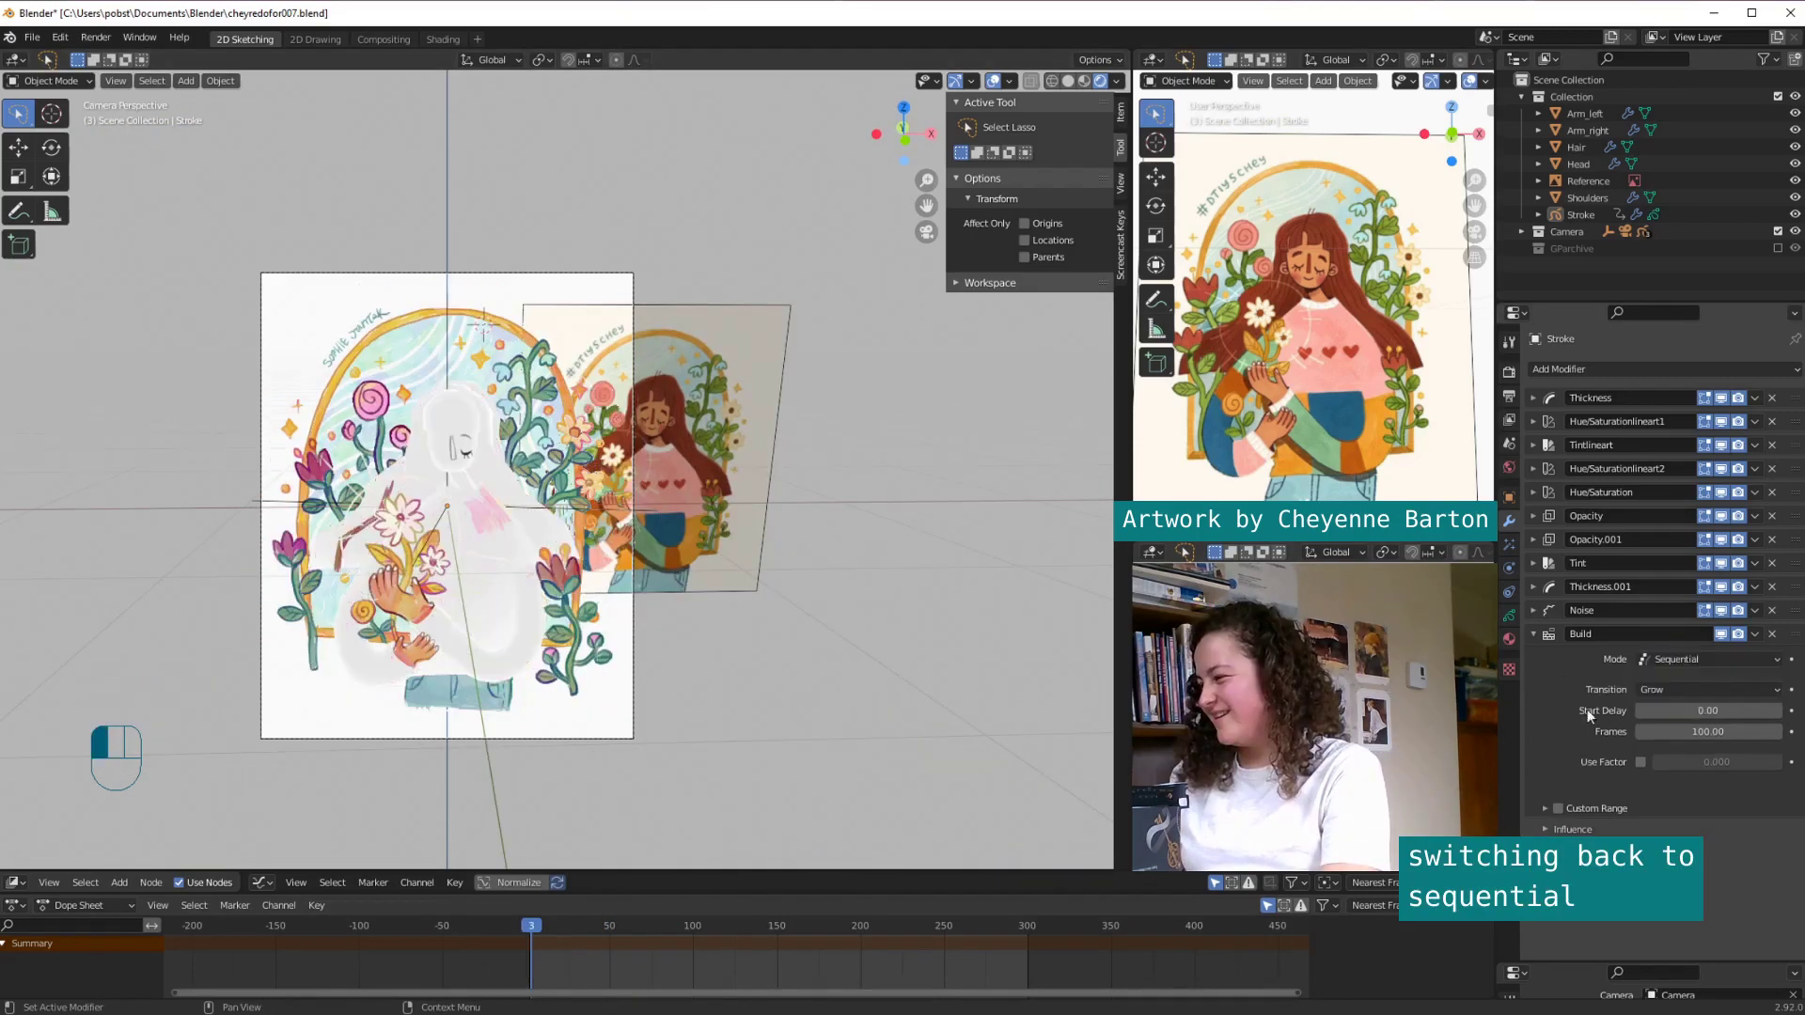
{"action": "key", "text": "space"}
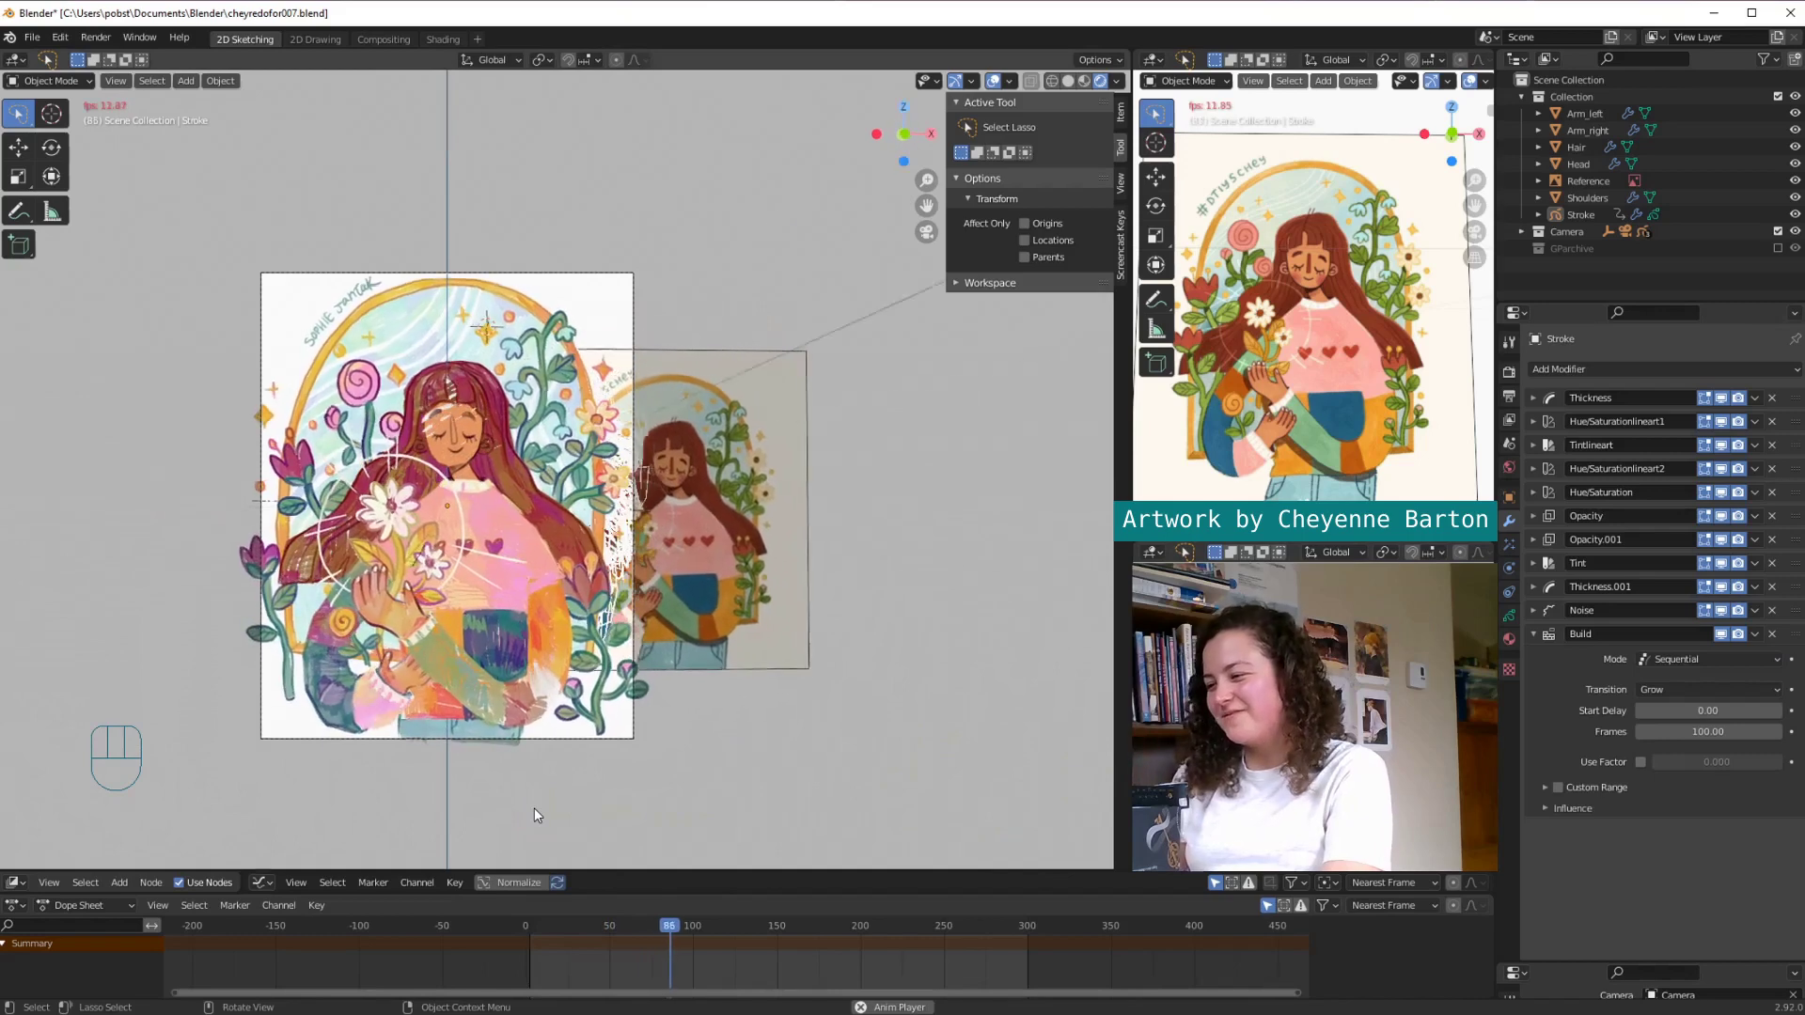
{"action": "key", "text": "space"}
{"action": "left_click", "coordinate": [1572, 808]}
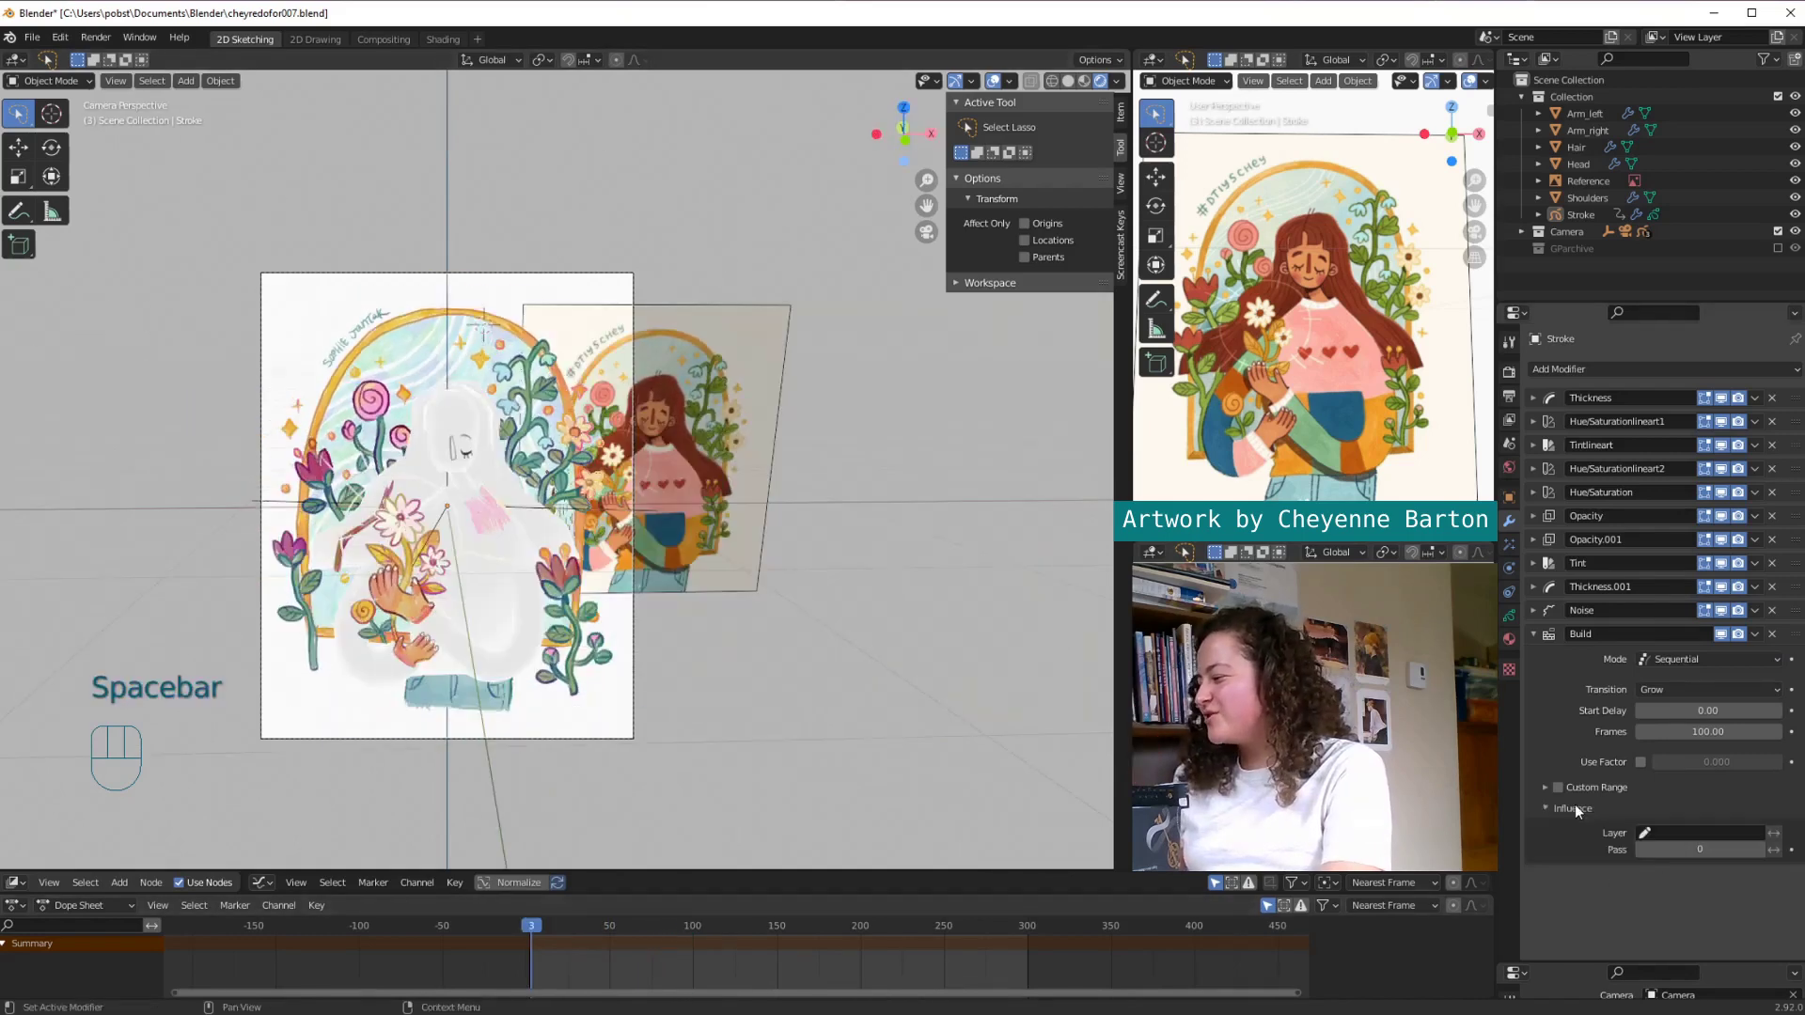
{"action": "left_click", "coordinate": [1654, 834]}
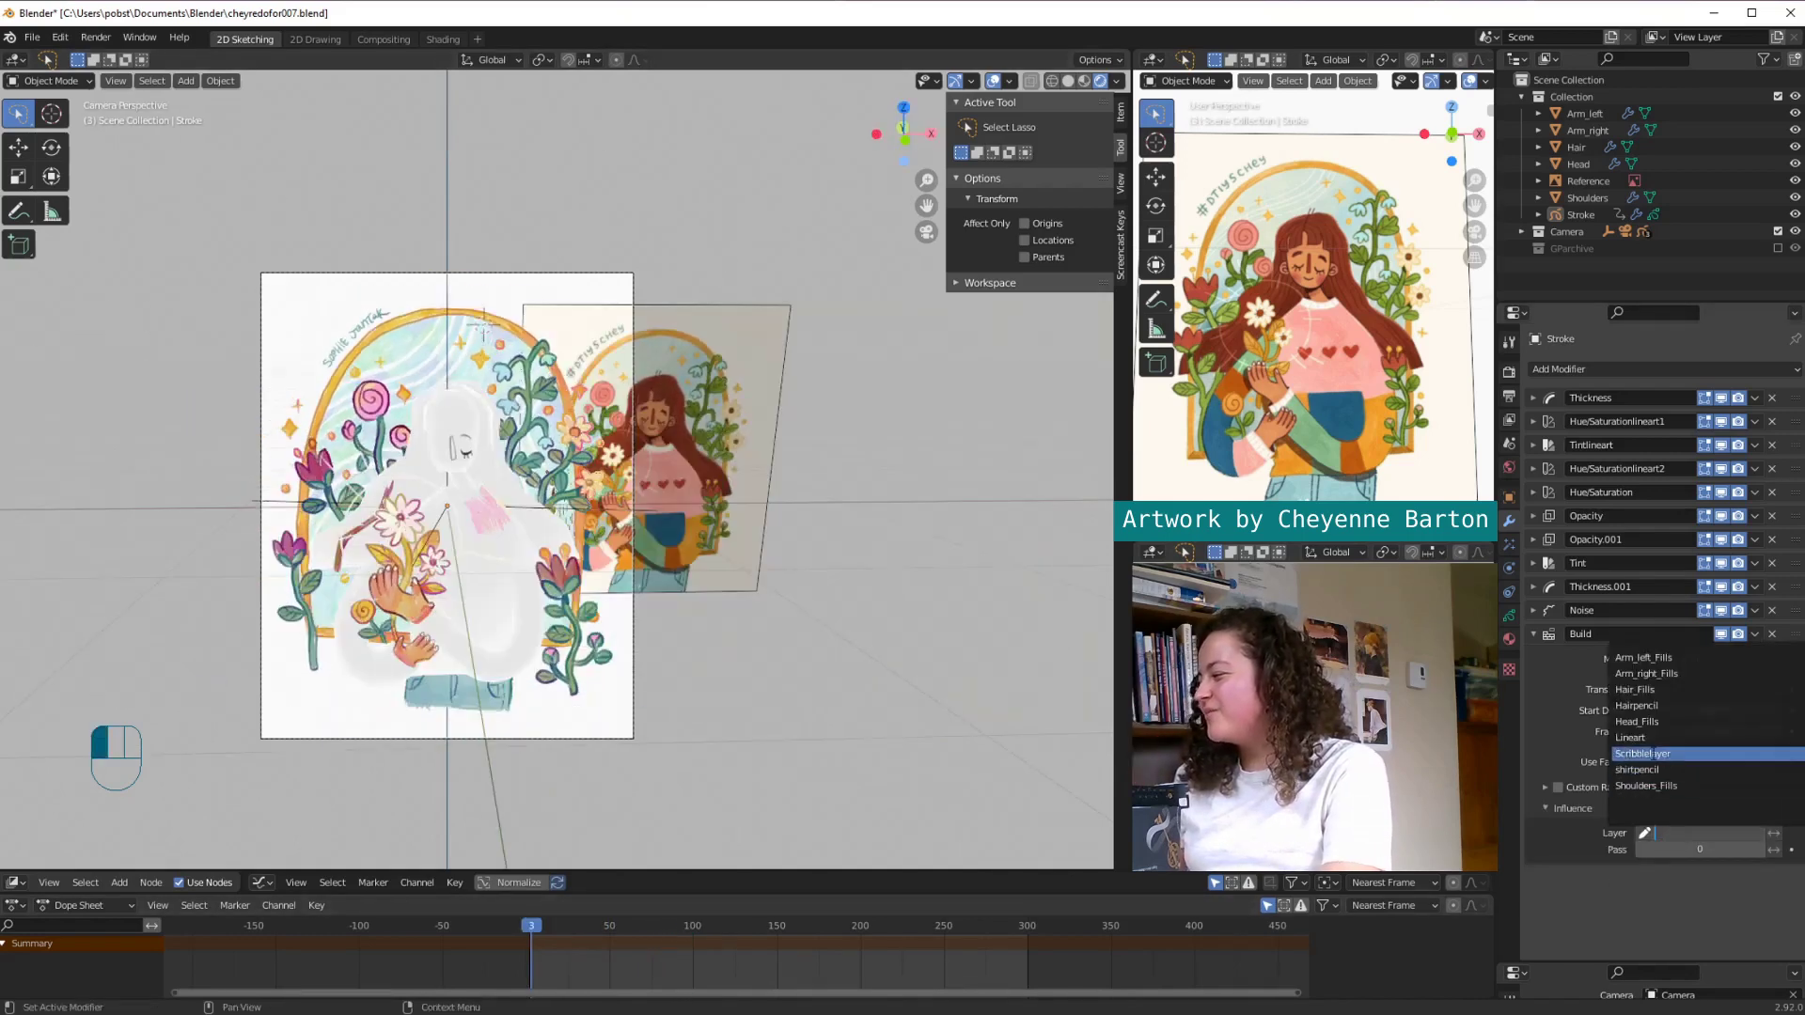
{"action": "left_click", "coordinate": [1645, 754]}
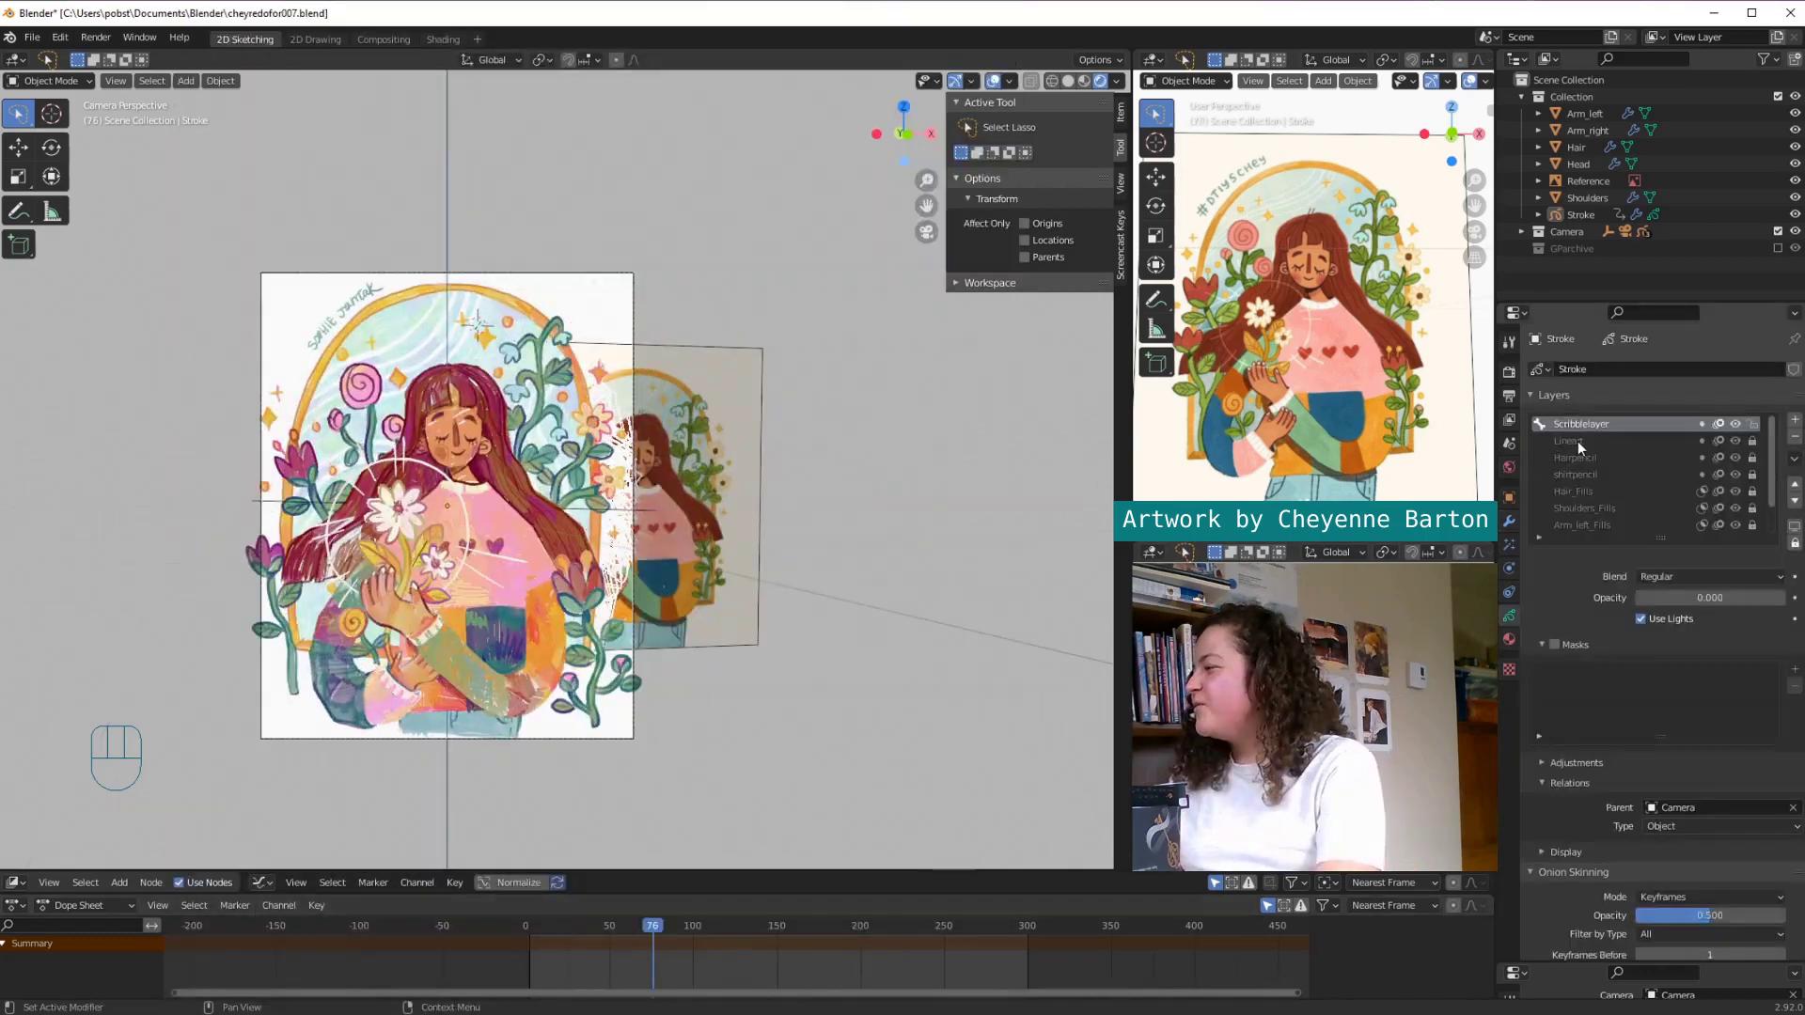
Step: Mask the Lineart layer with Scribblelayer, preview, then switch off the Lineart and Hairpencil masks
{"action": "left_click", "coordinate": [1578, 442]}
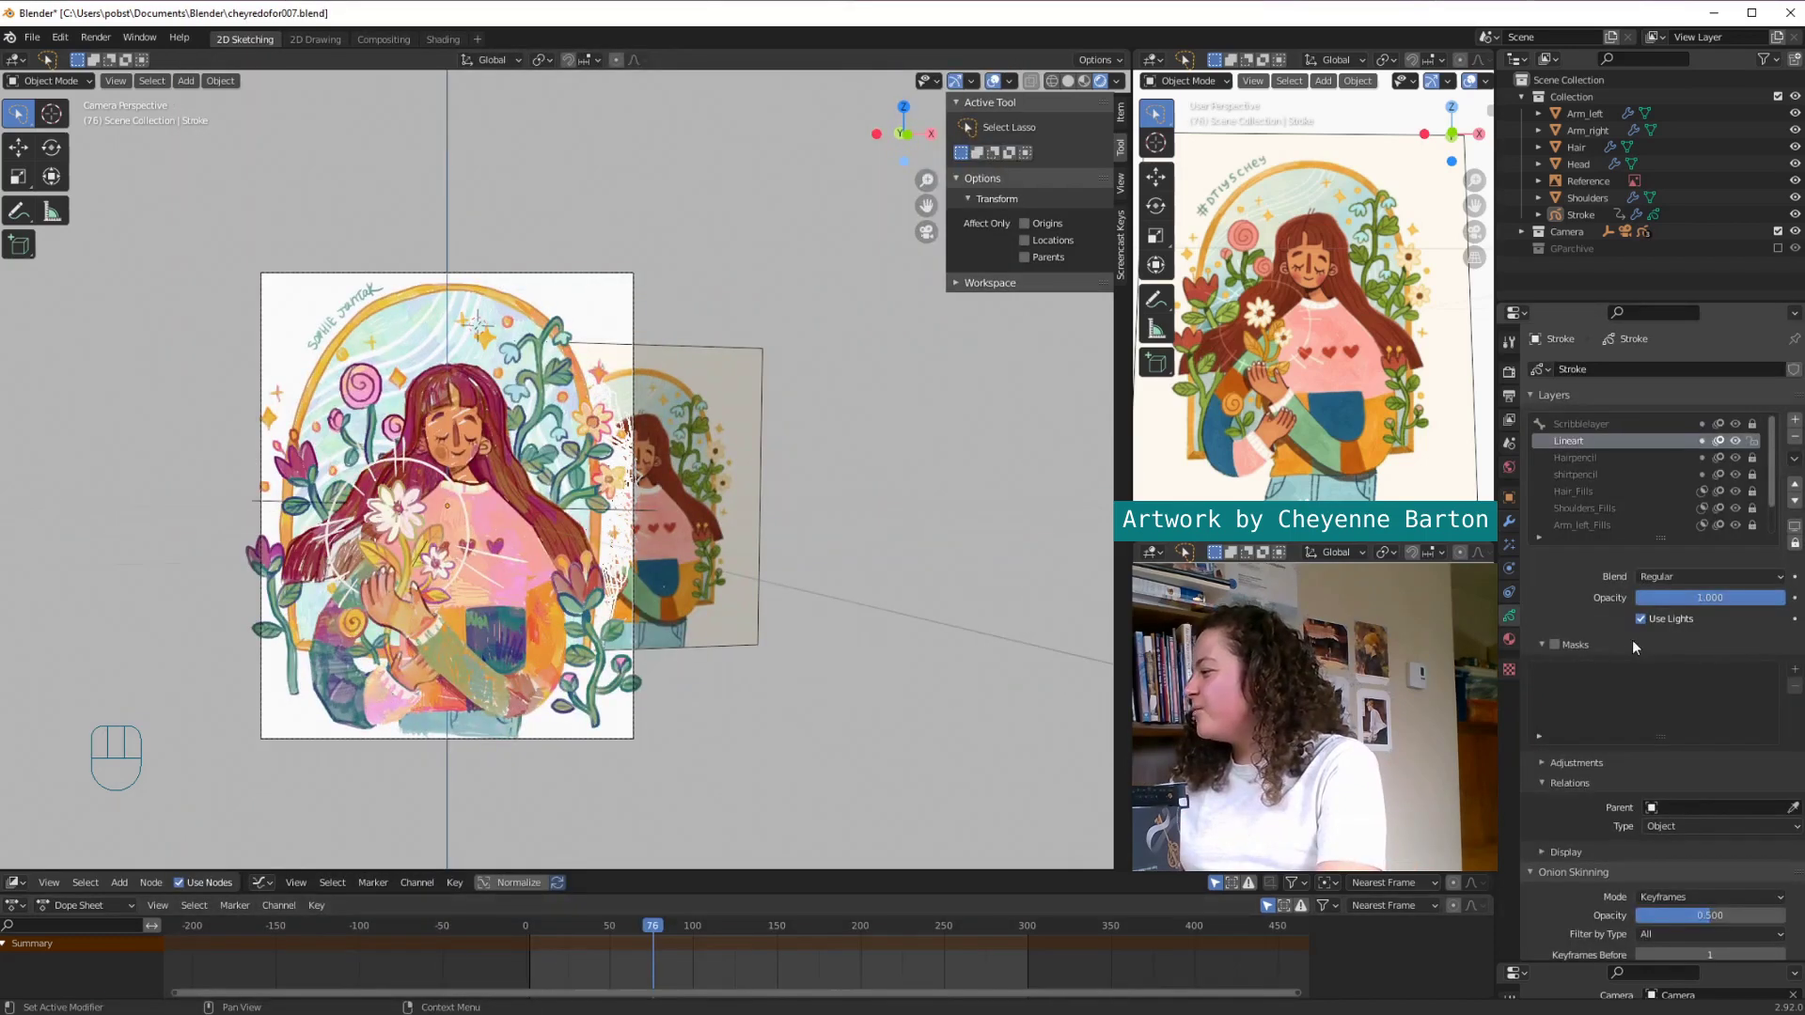
{"action": "left_click", "coordinate": [1554, 645]}
{"action": "left_click", "coordinate": [1795, 669]}
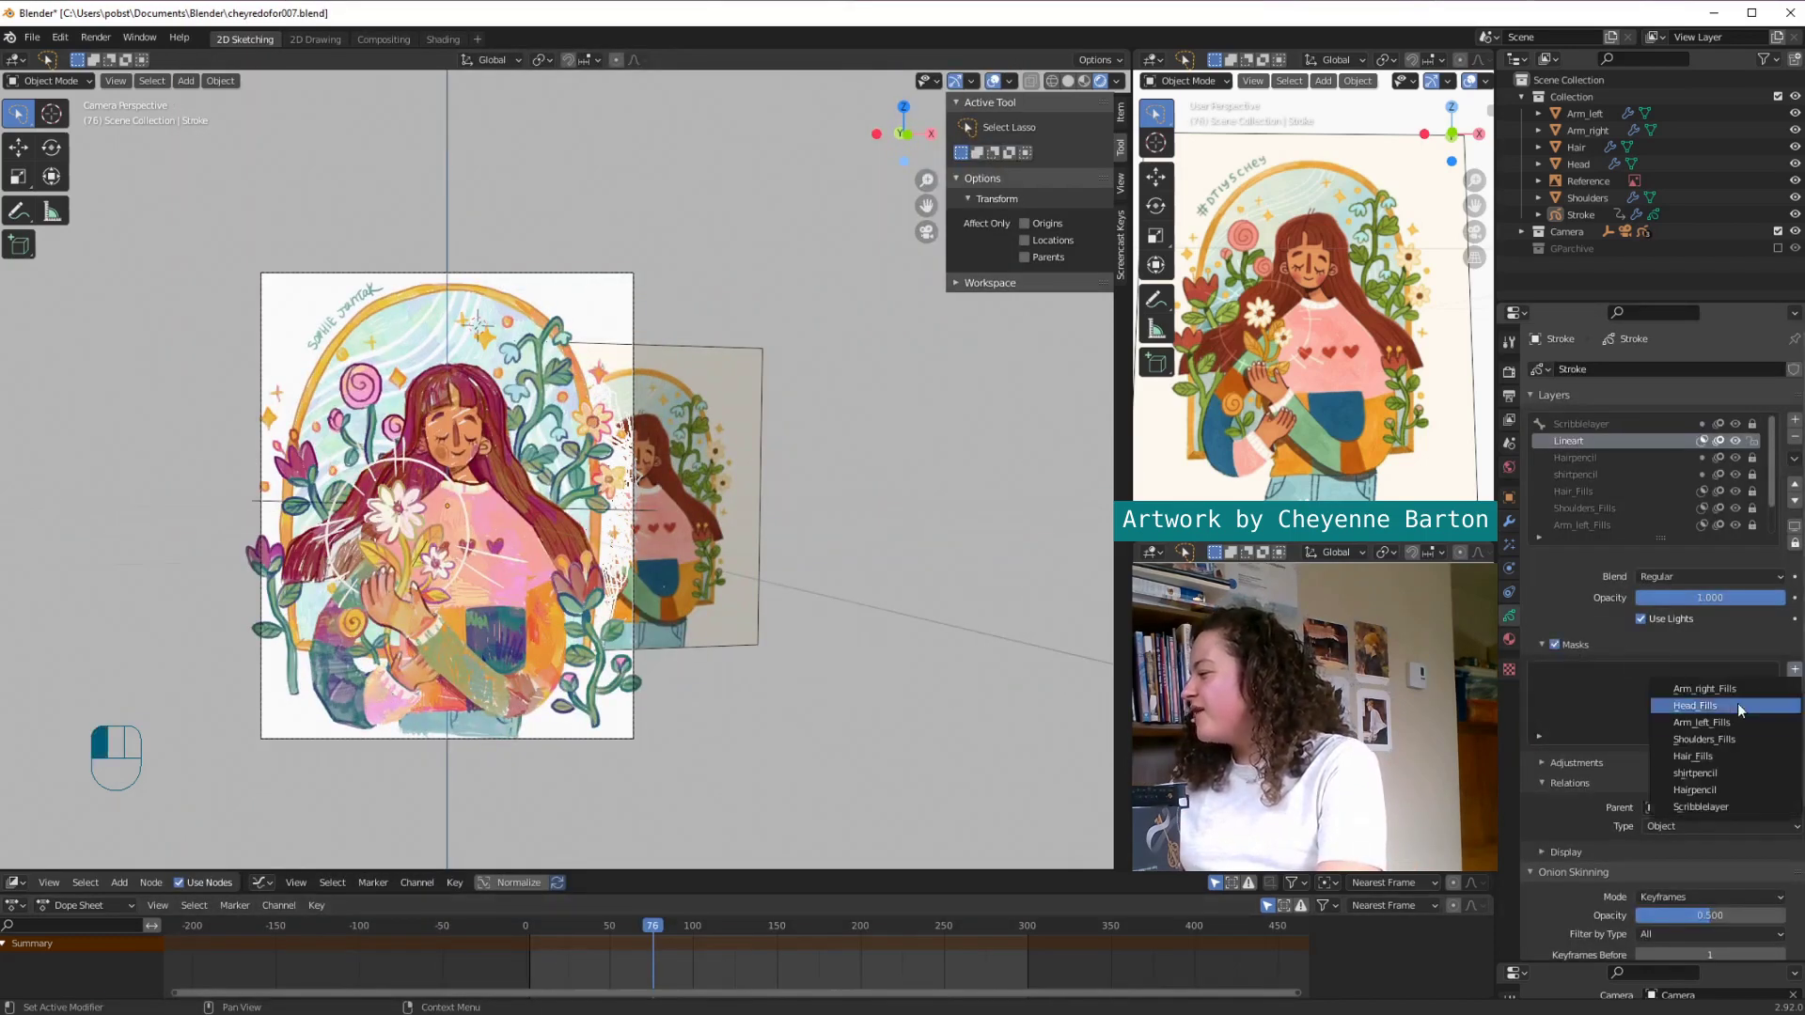
{"action": "left_click", "coordinate": [1699, 807]}
{"action": "key", "text": "space"}
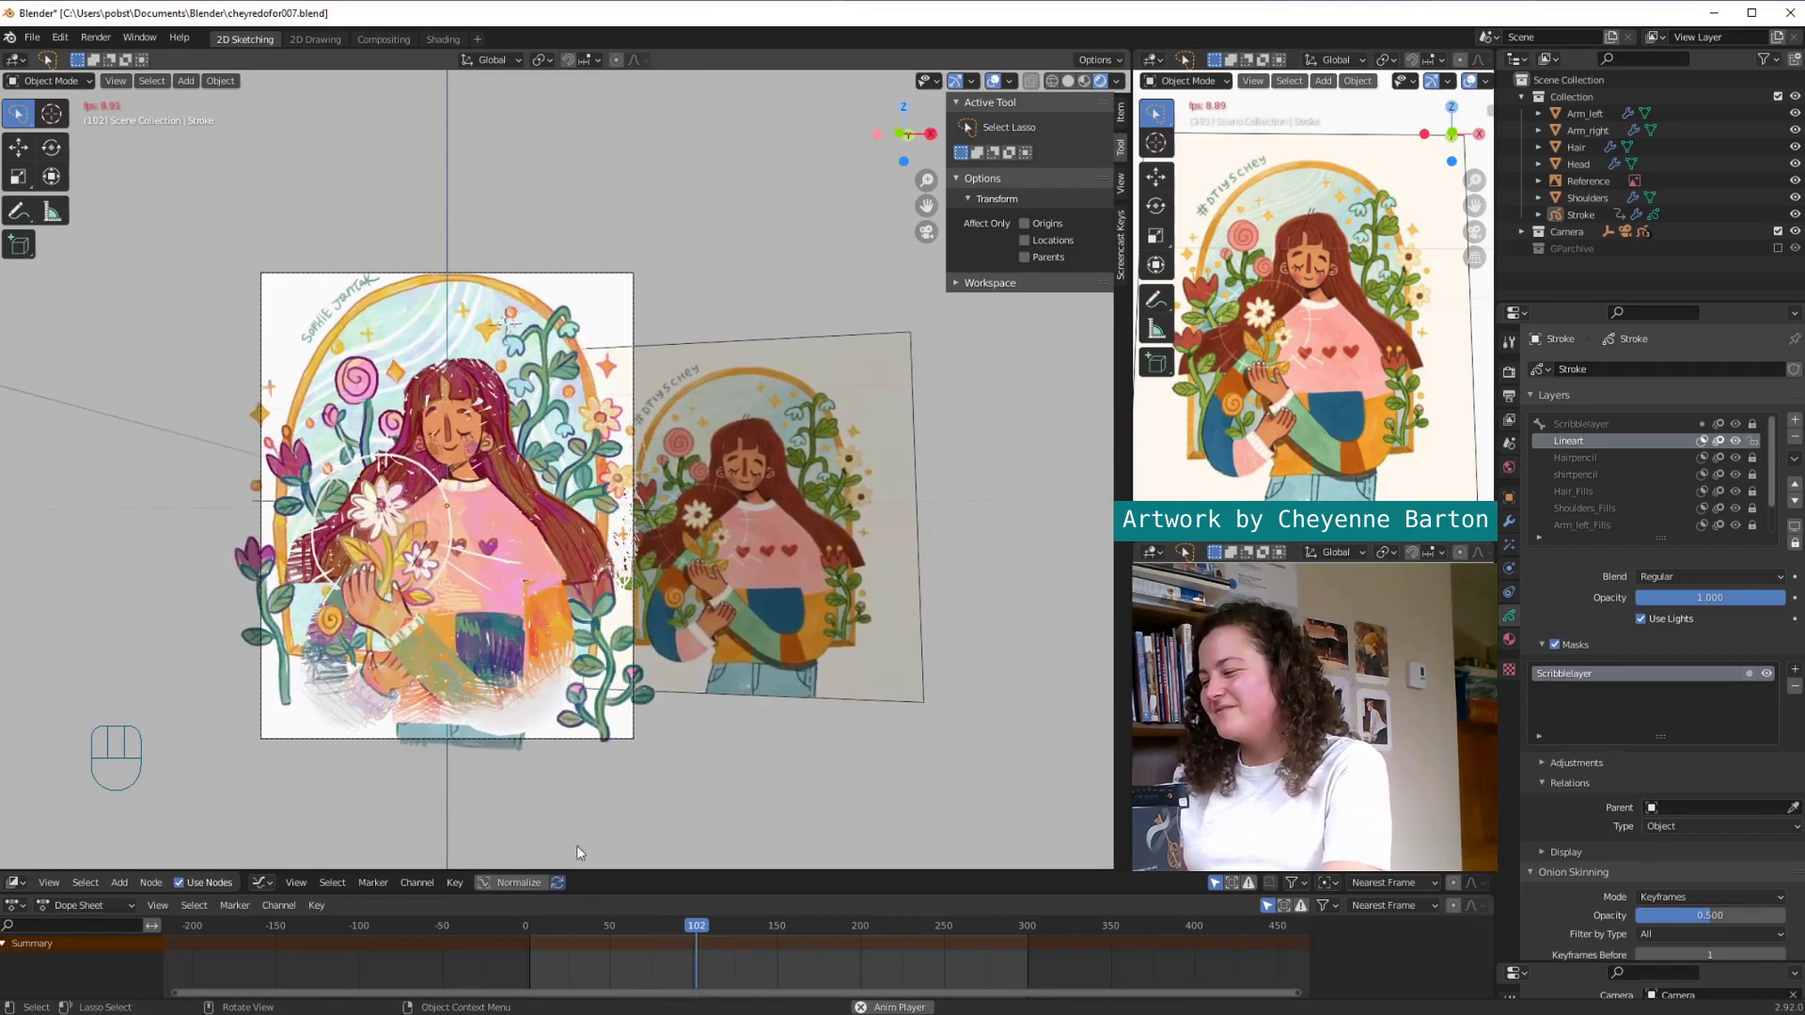
{"action": "left_click_drag", "start_coordinate": [1702, 440], "coordinate": [1698, 470]}
{"action": "key", "text": "space"}
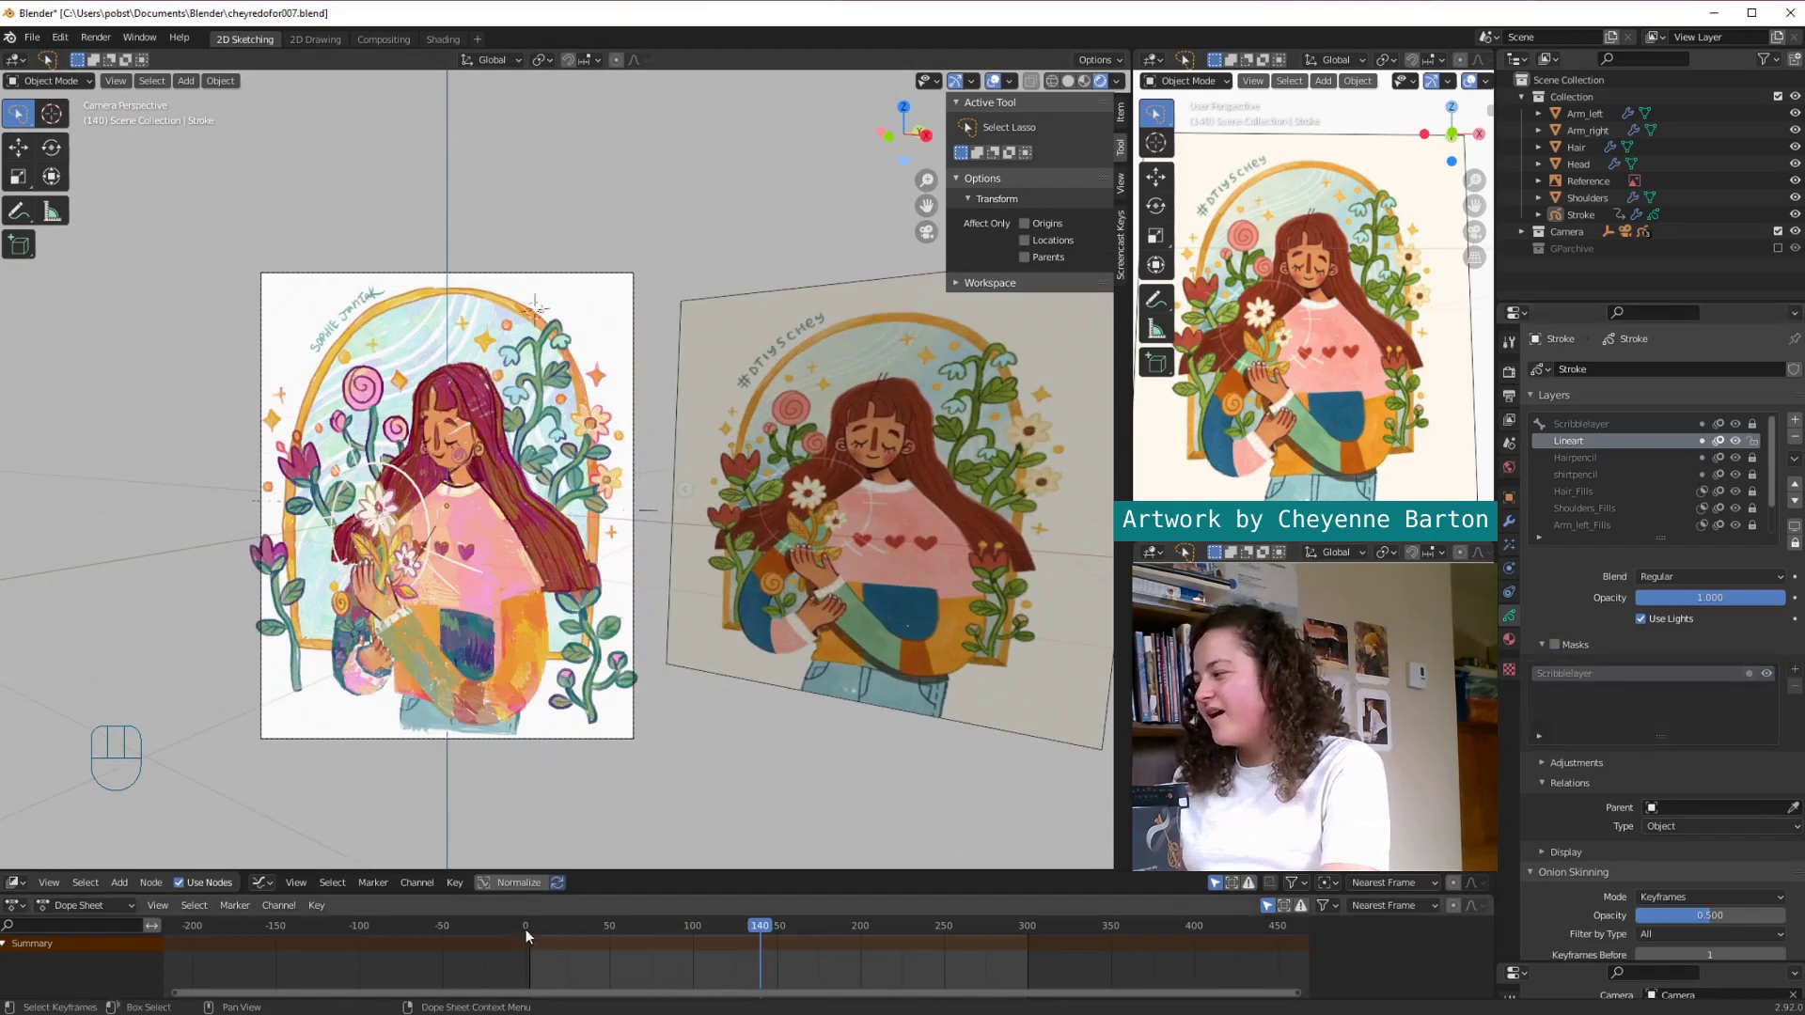
Step: From the first frame, clear the Build modifier's Influence Layer so all layers build, and preview
{"action": "key", "text": "shift+Left"}
{"action": "left_click", "coordinate": [1510, 640]}
{"action": "left_click", "coordinate": [1509, 521]}
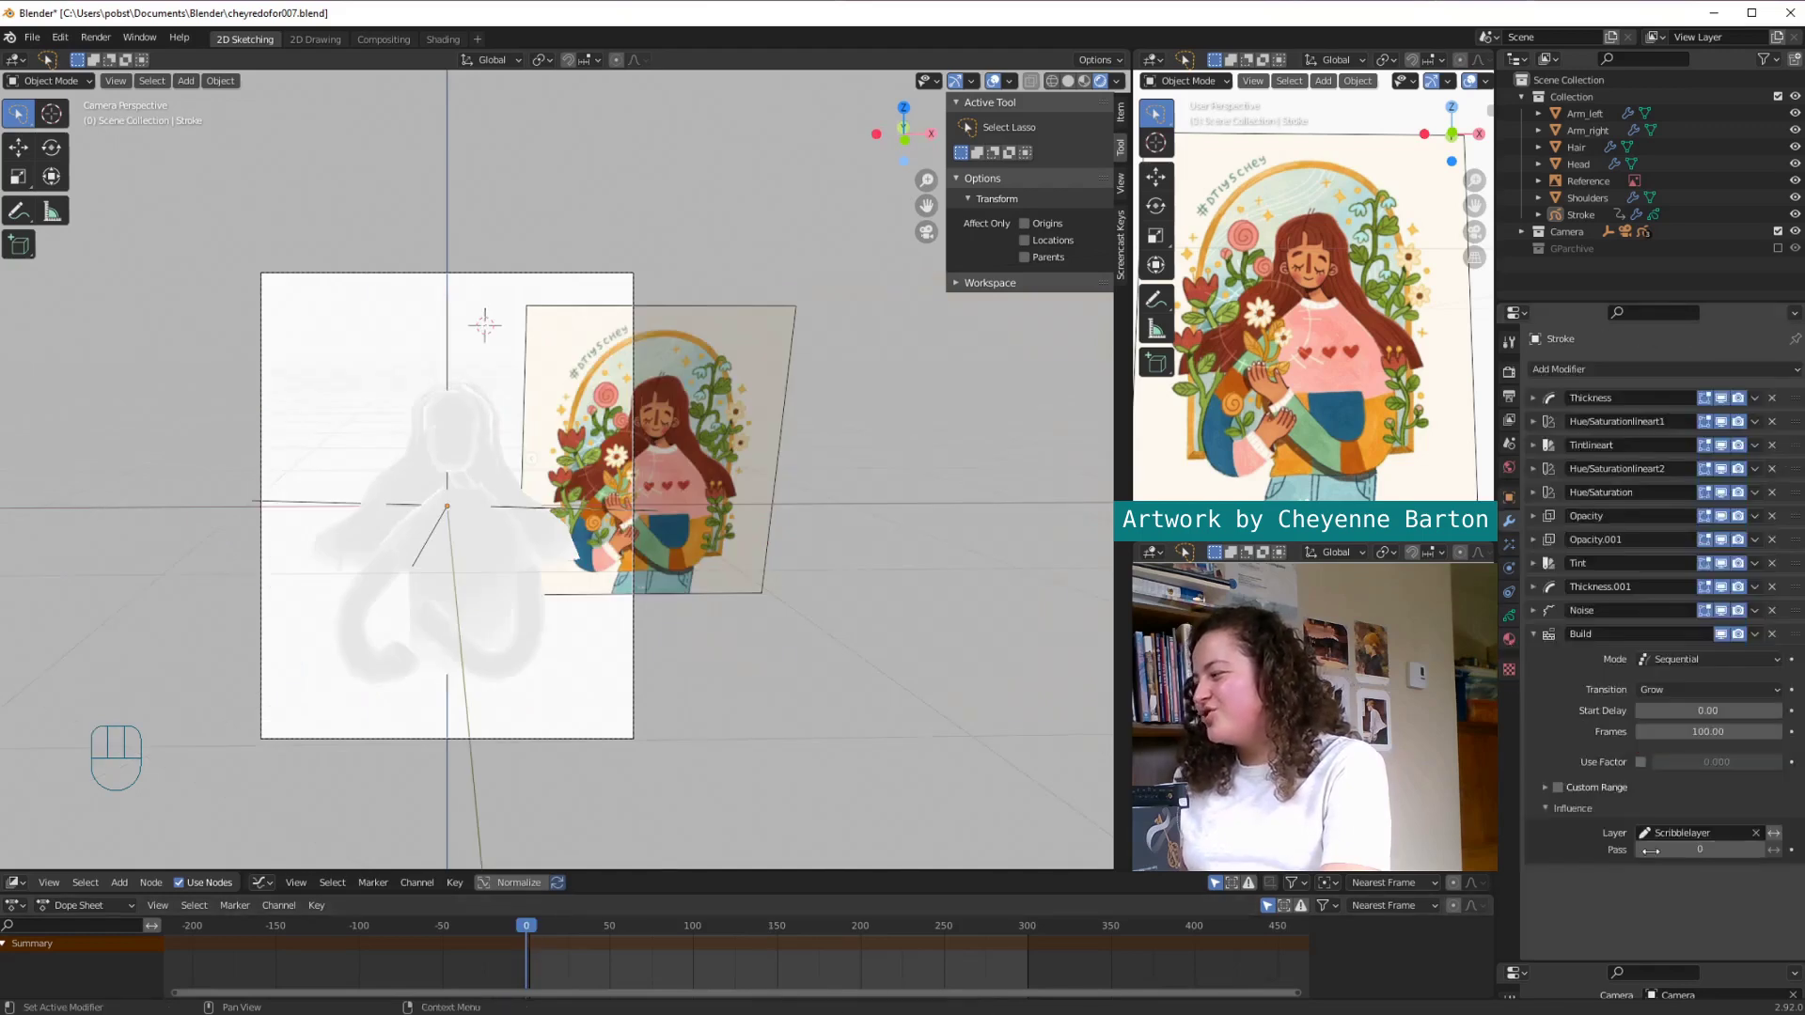
{"action": "left_click", "coordinate": [1754, 833]}
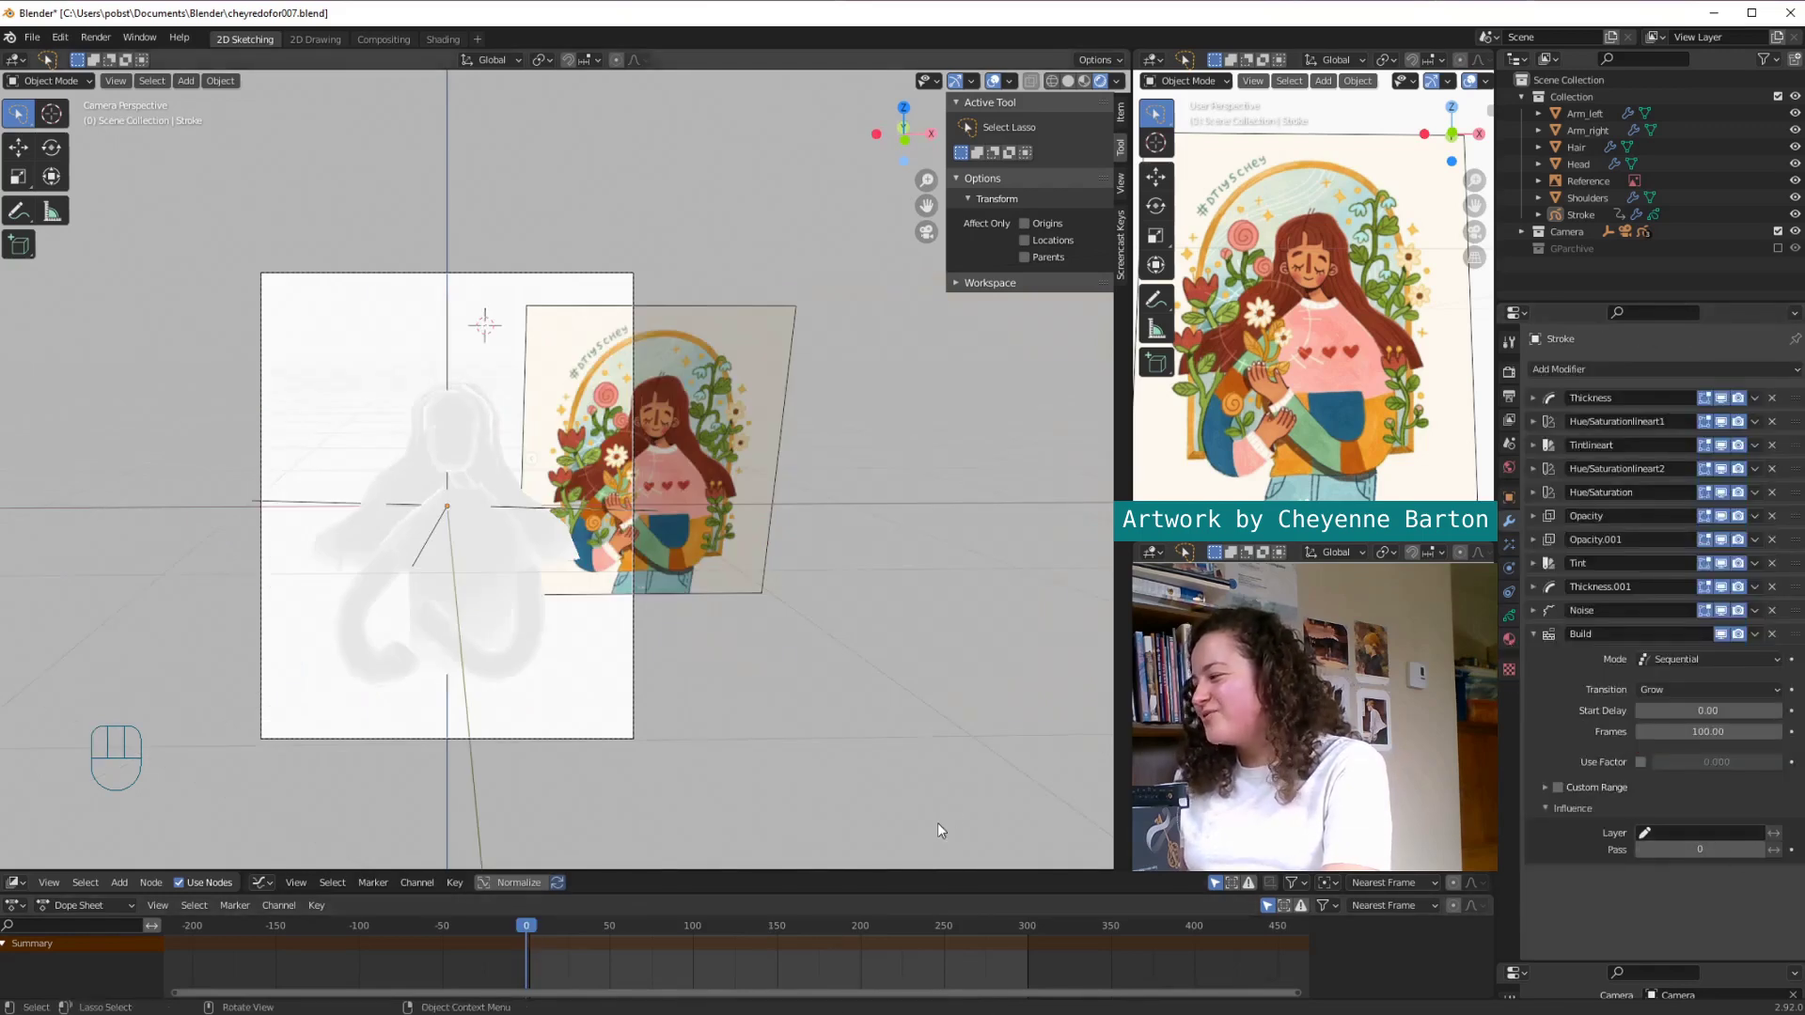
{"action": "key", "text": "space"}
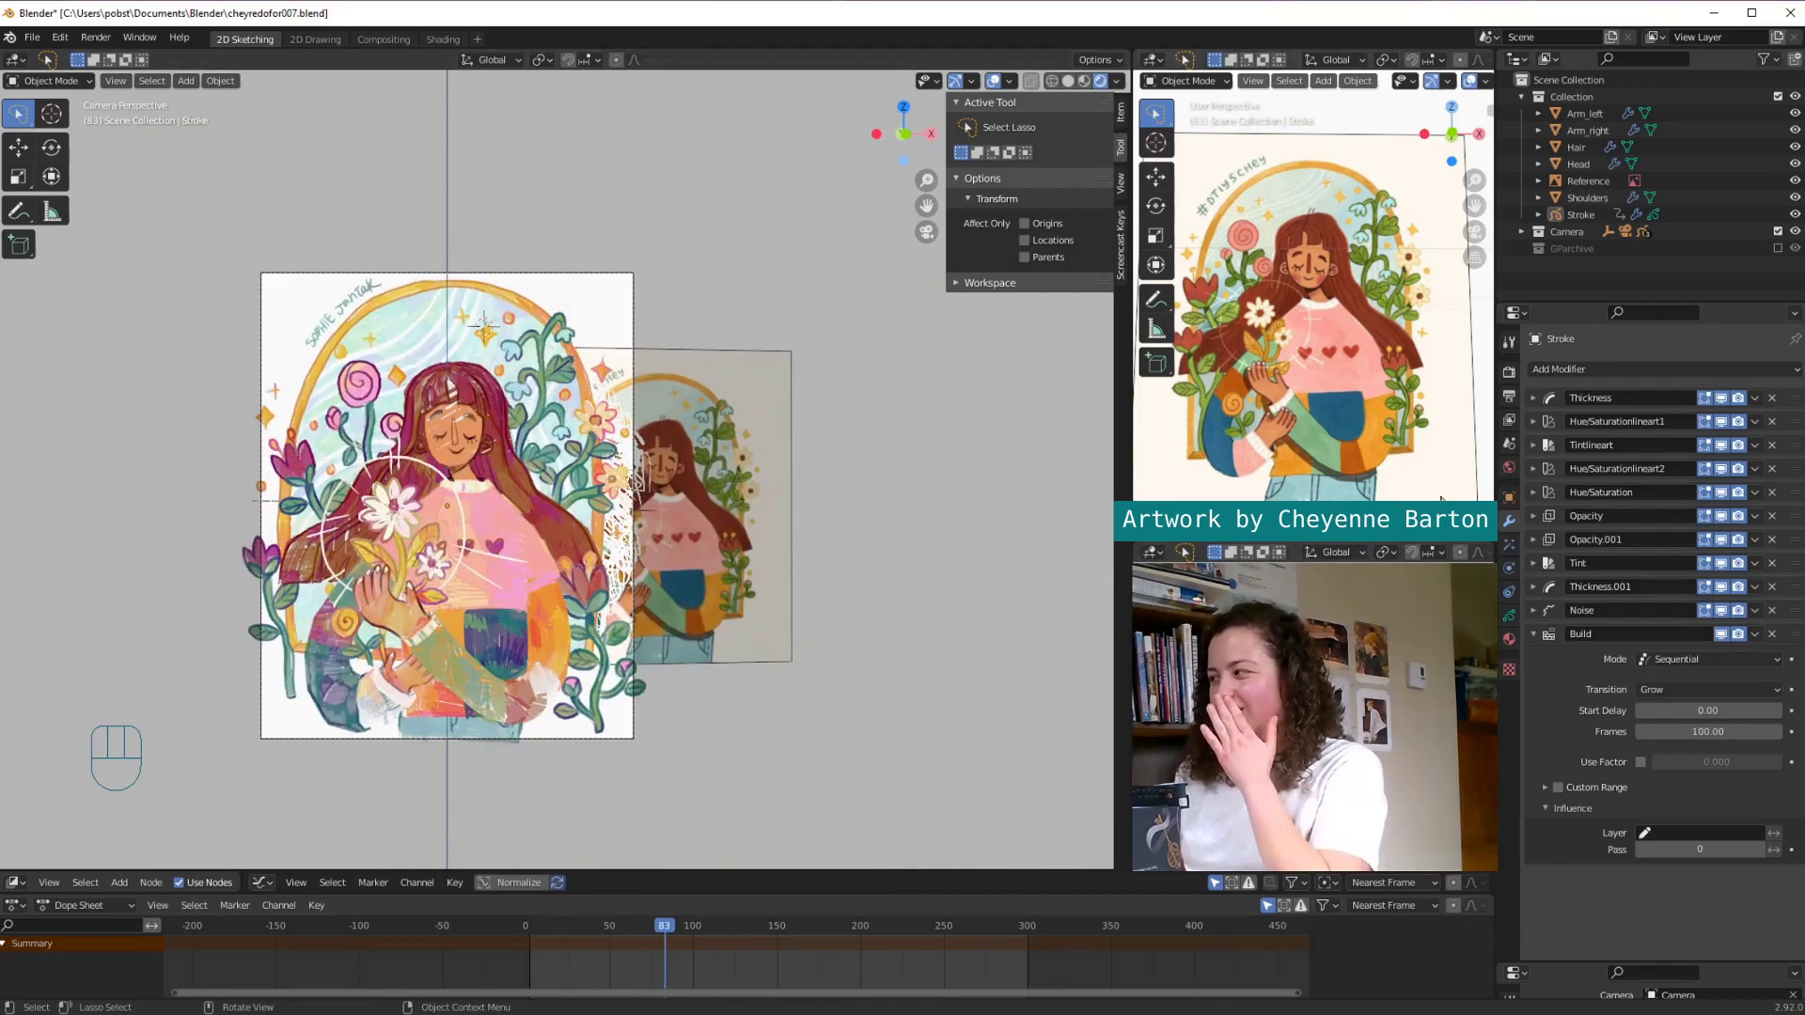
{"action": "left_click", "coordinate": [1522, 231]}
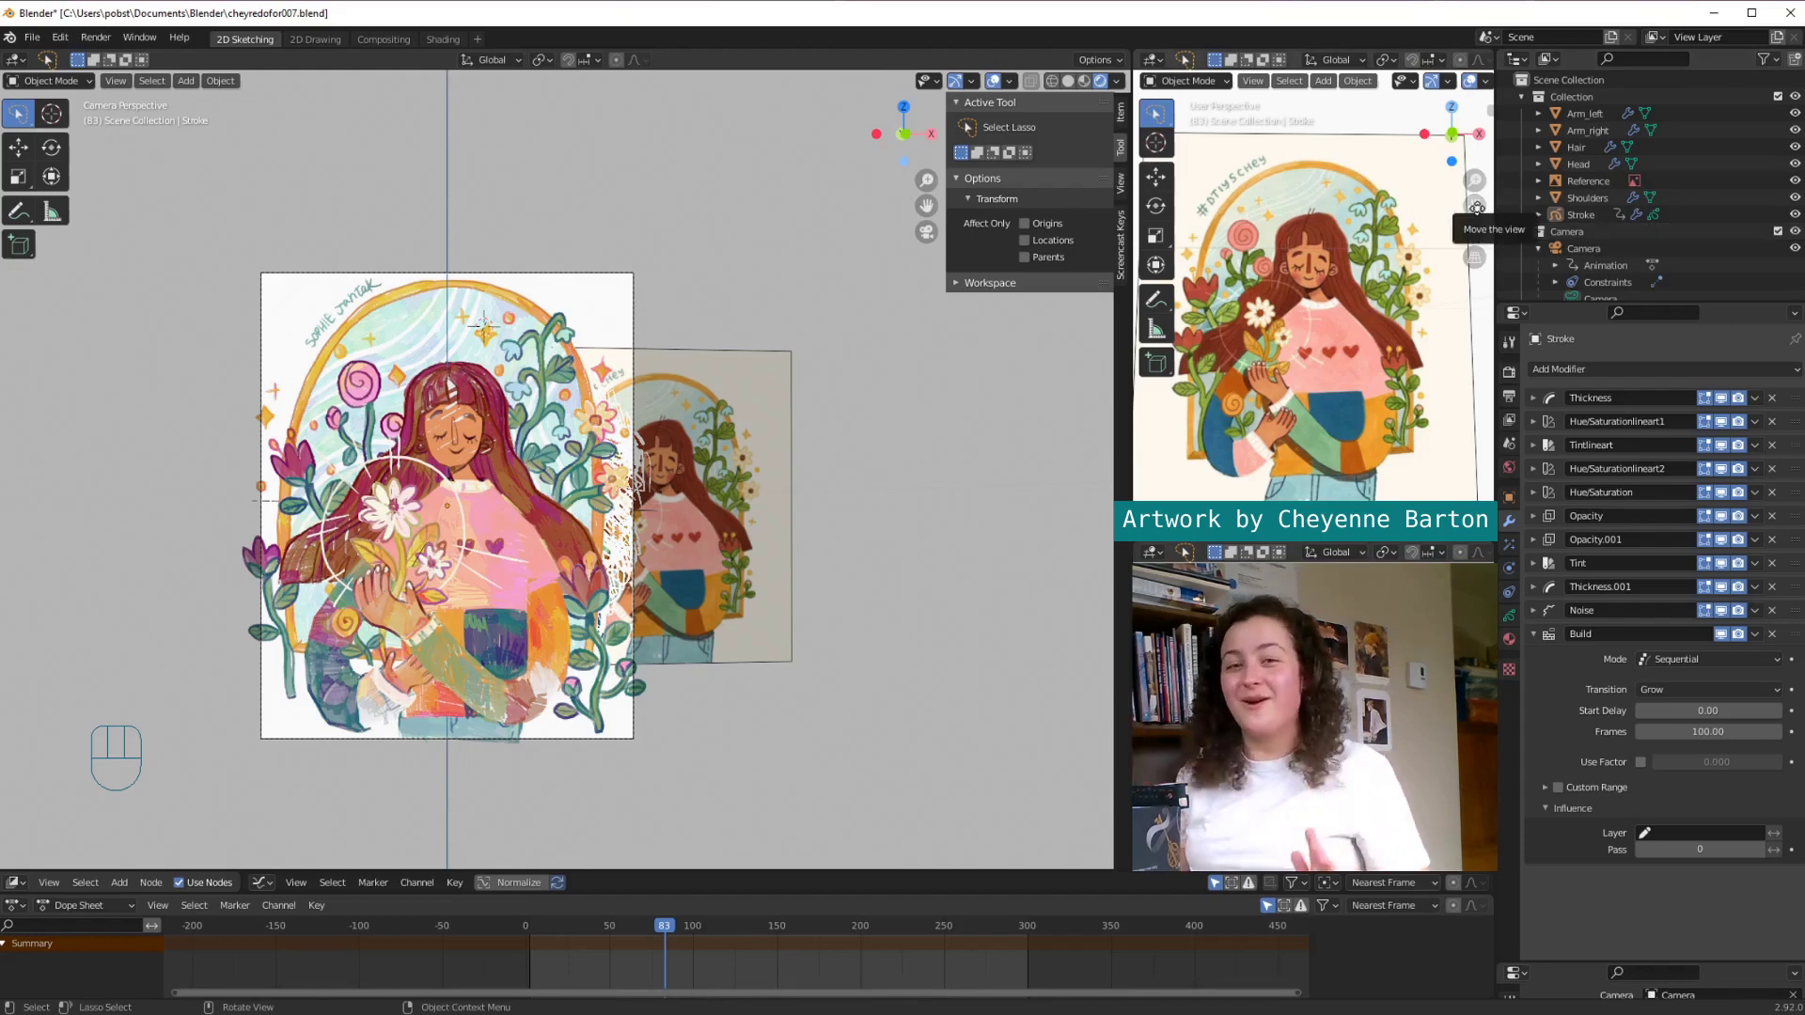
Step: Copy Stroke's Build modifier onto greasepencil_followcamera in the Outliner and play to check it
{"action": "left_click_drag", "start_coordinate": [1504, 303], "coordinate": [1504, 714]}
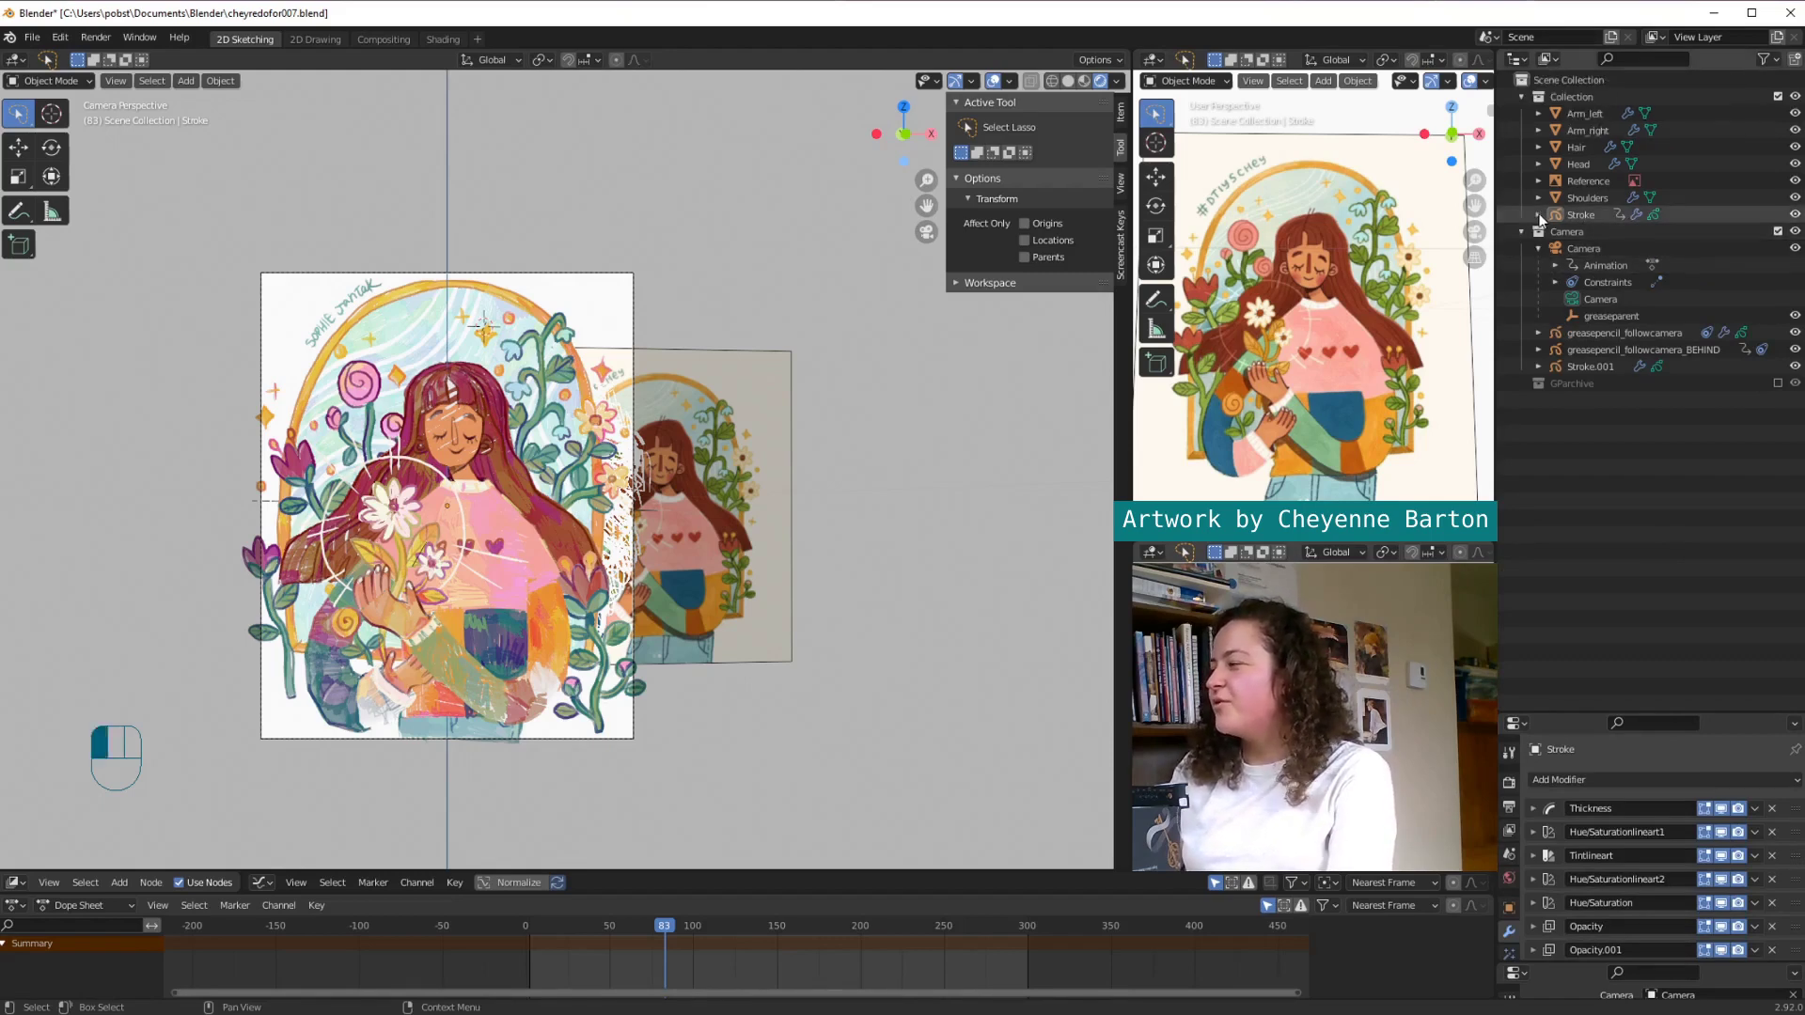
{"action": "left_click", "coordinate": [1538, 215]}
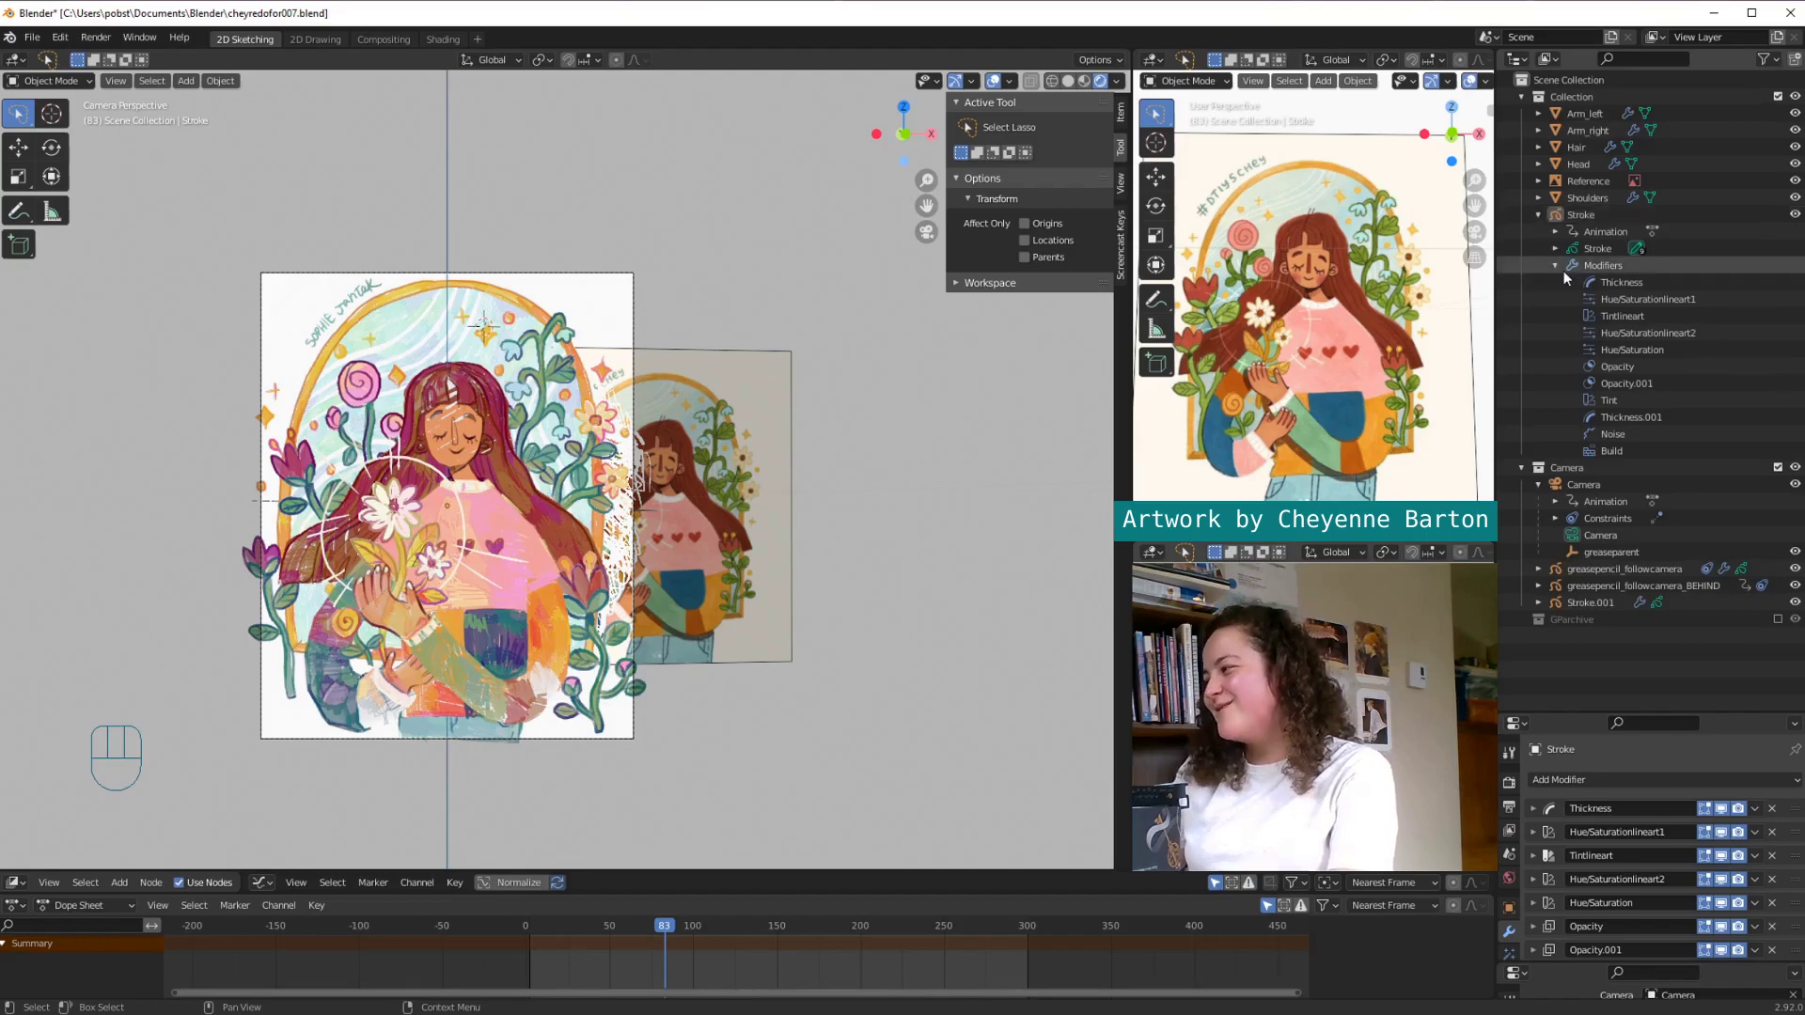
{"action": "left_click", "coordinate": [1602, 448]}
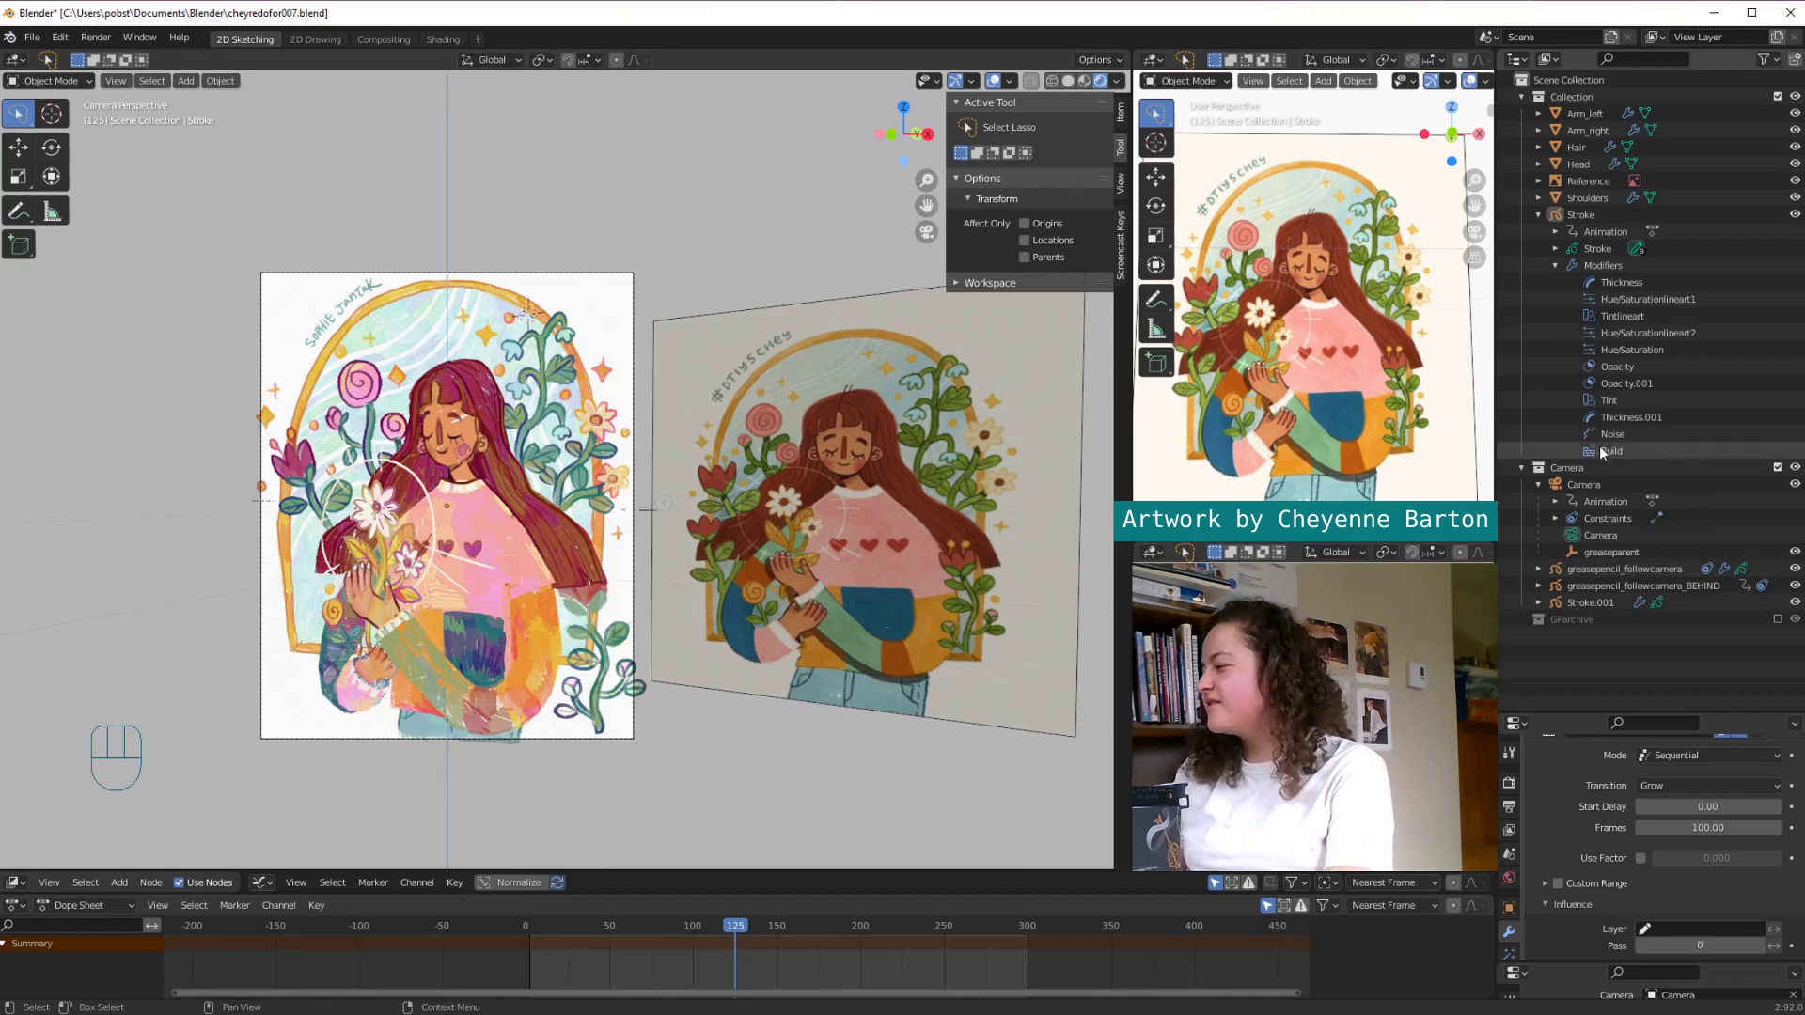
{"action": "left_click_drag", "start_coordinate": [1674, 448], "coordinate": [1668, 589]}
{"action": "key", "text": "Tab"}
{"action": "key", "text": "space"}
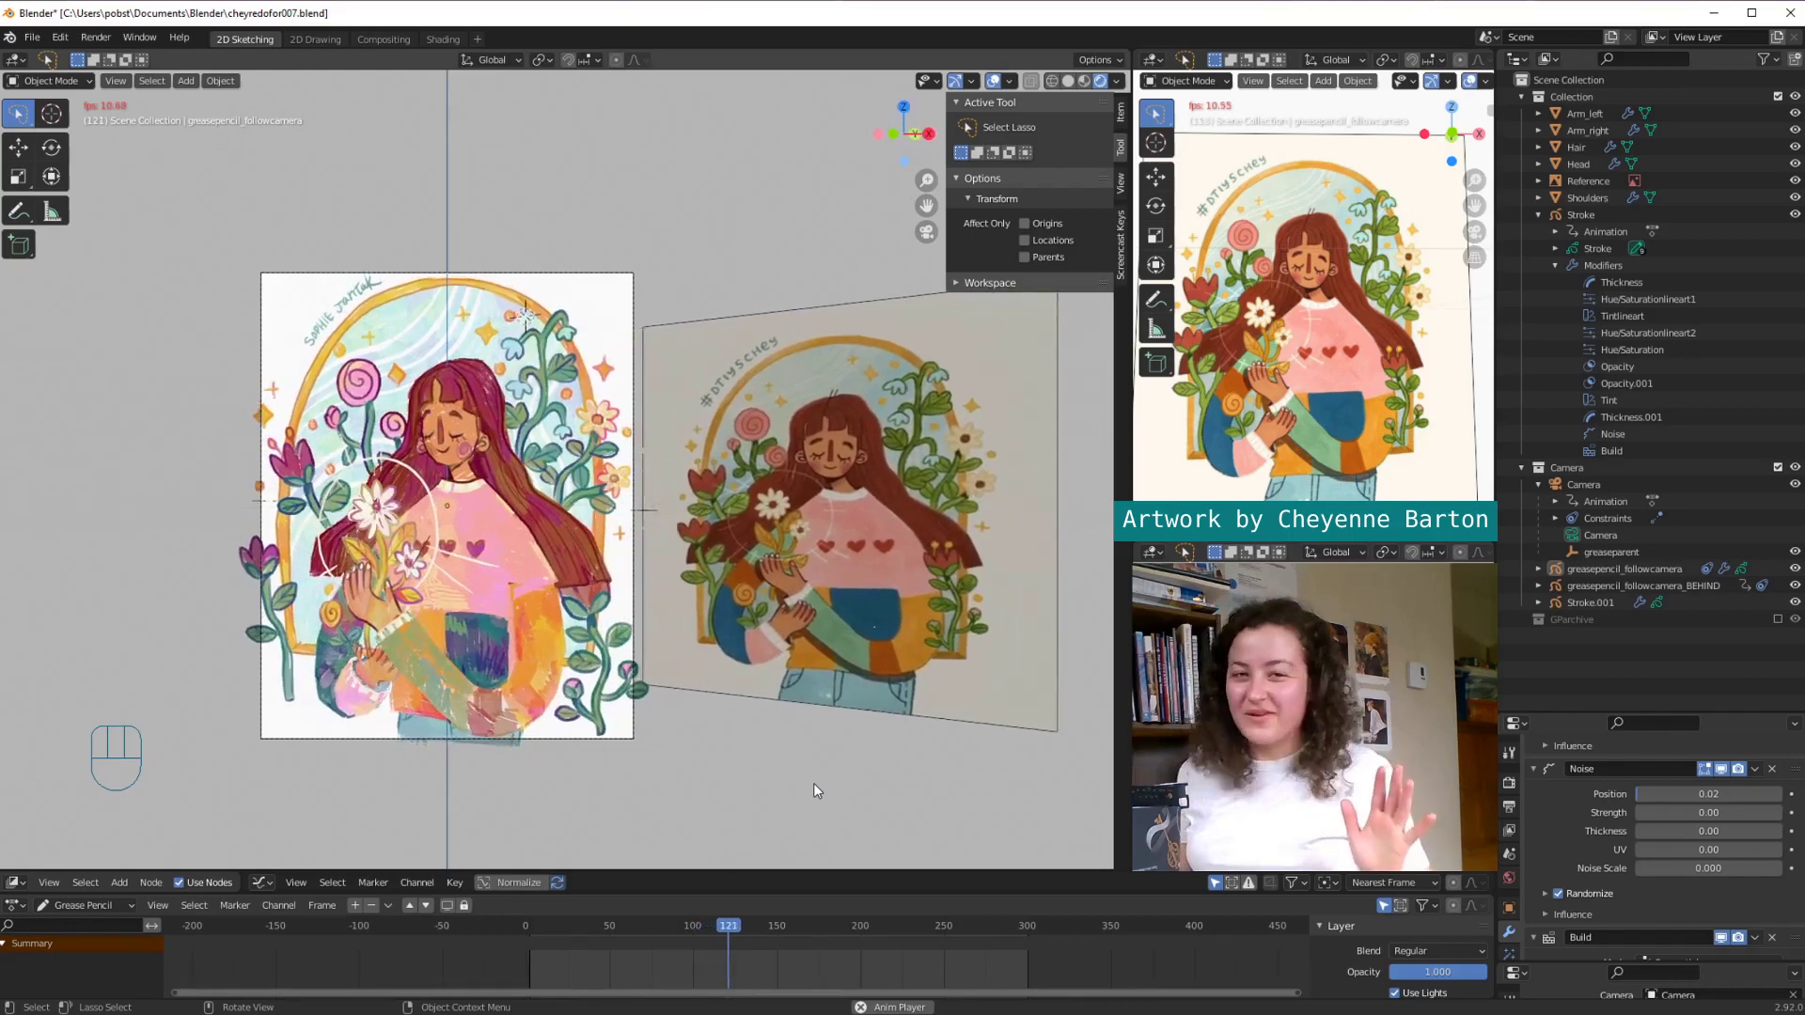
{"action": "key", "text": "space"}
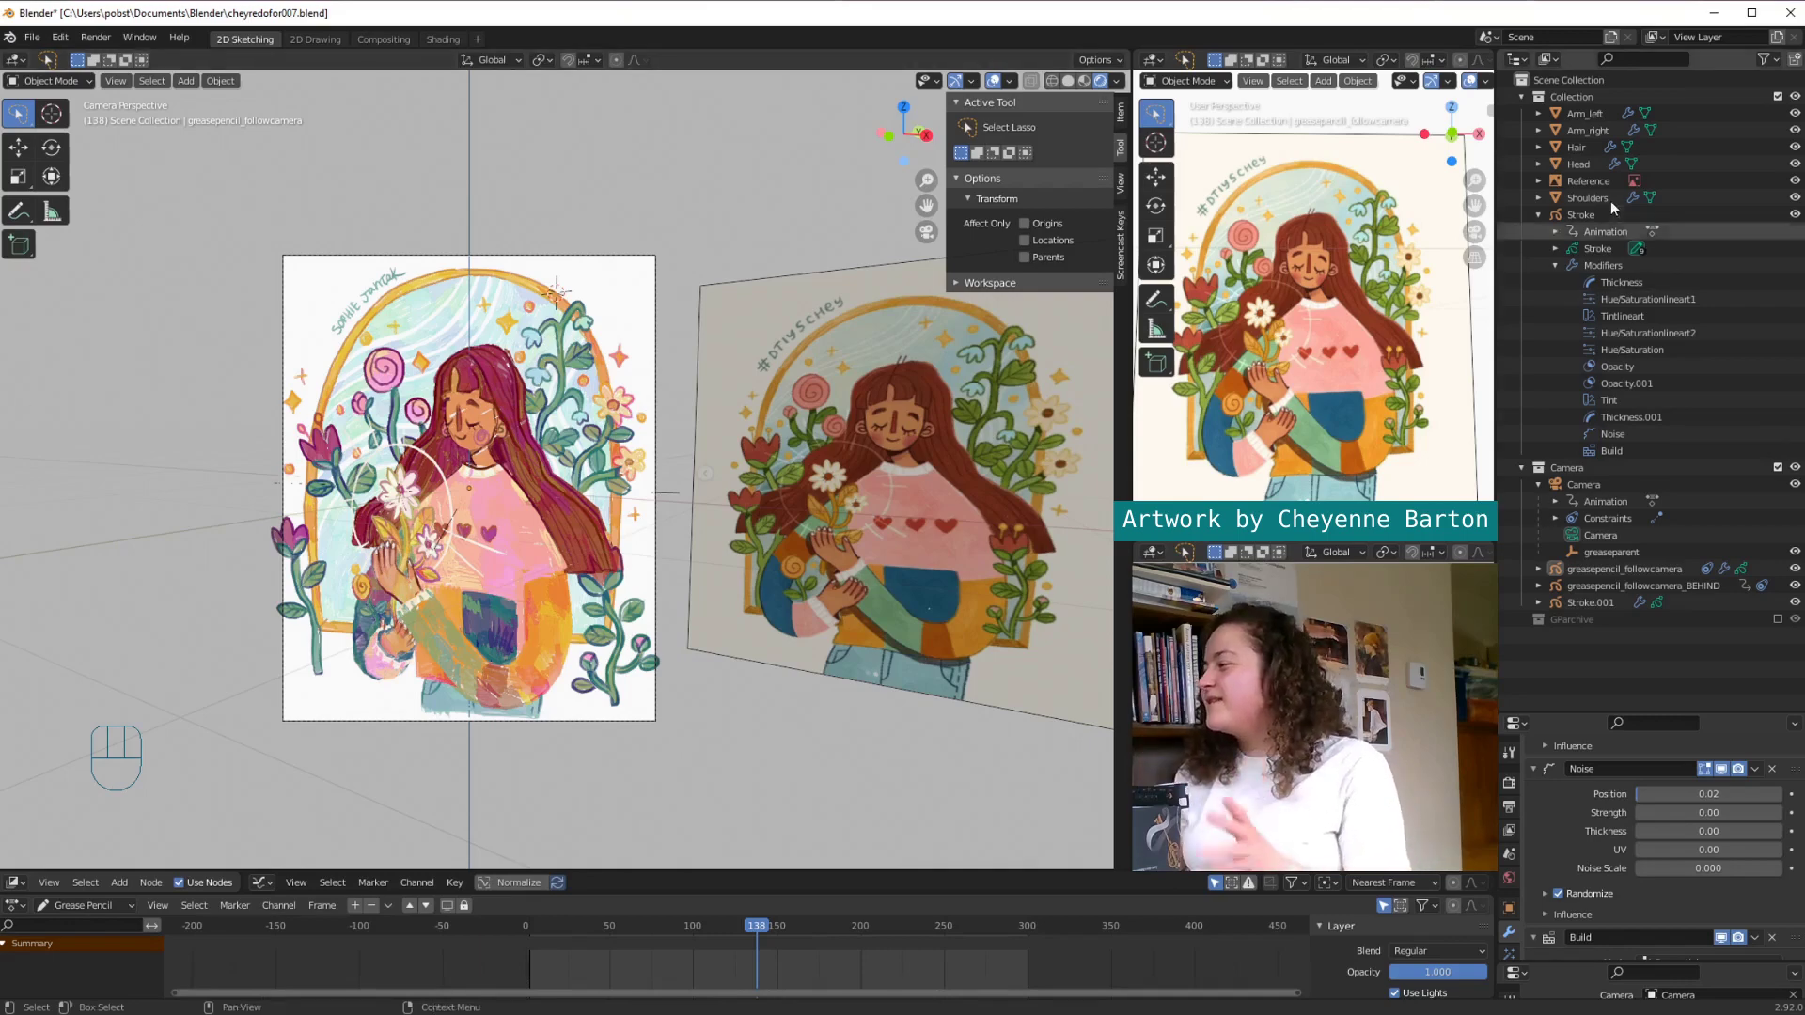
Step: Duplicate the Stroke object's Build modifier to create Build.001
{"action": "left_click", "coordinate": [1581, 214]}
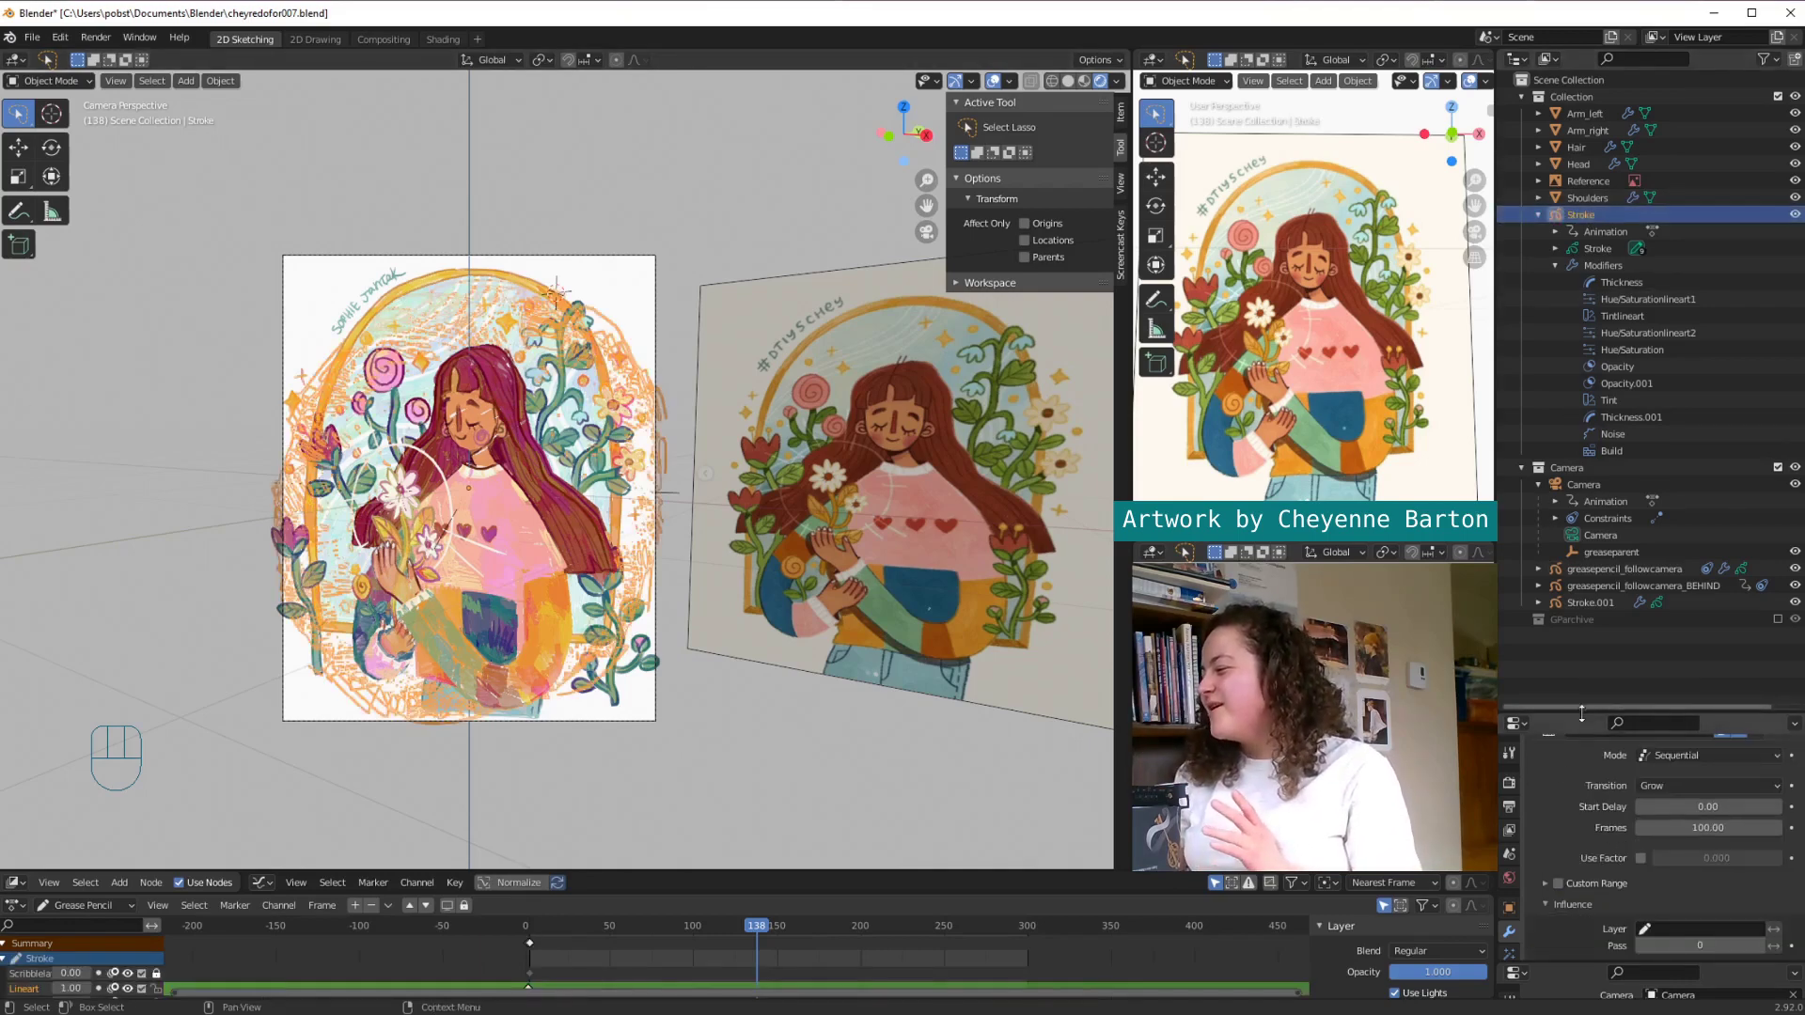
{"action": "left_click_drag", "start_coordinate": [1583, 712], "coordinate": [1626, 308]}
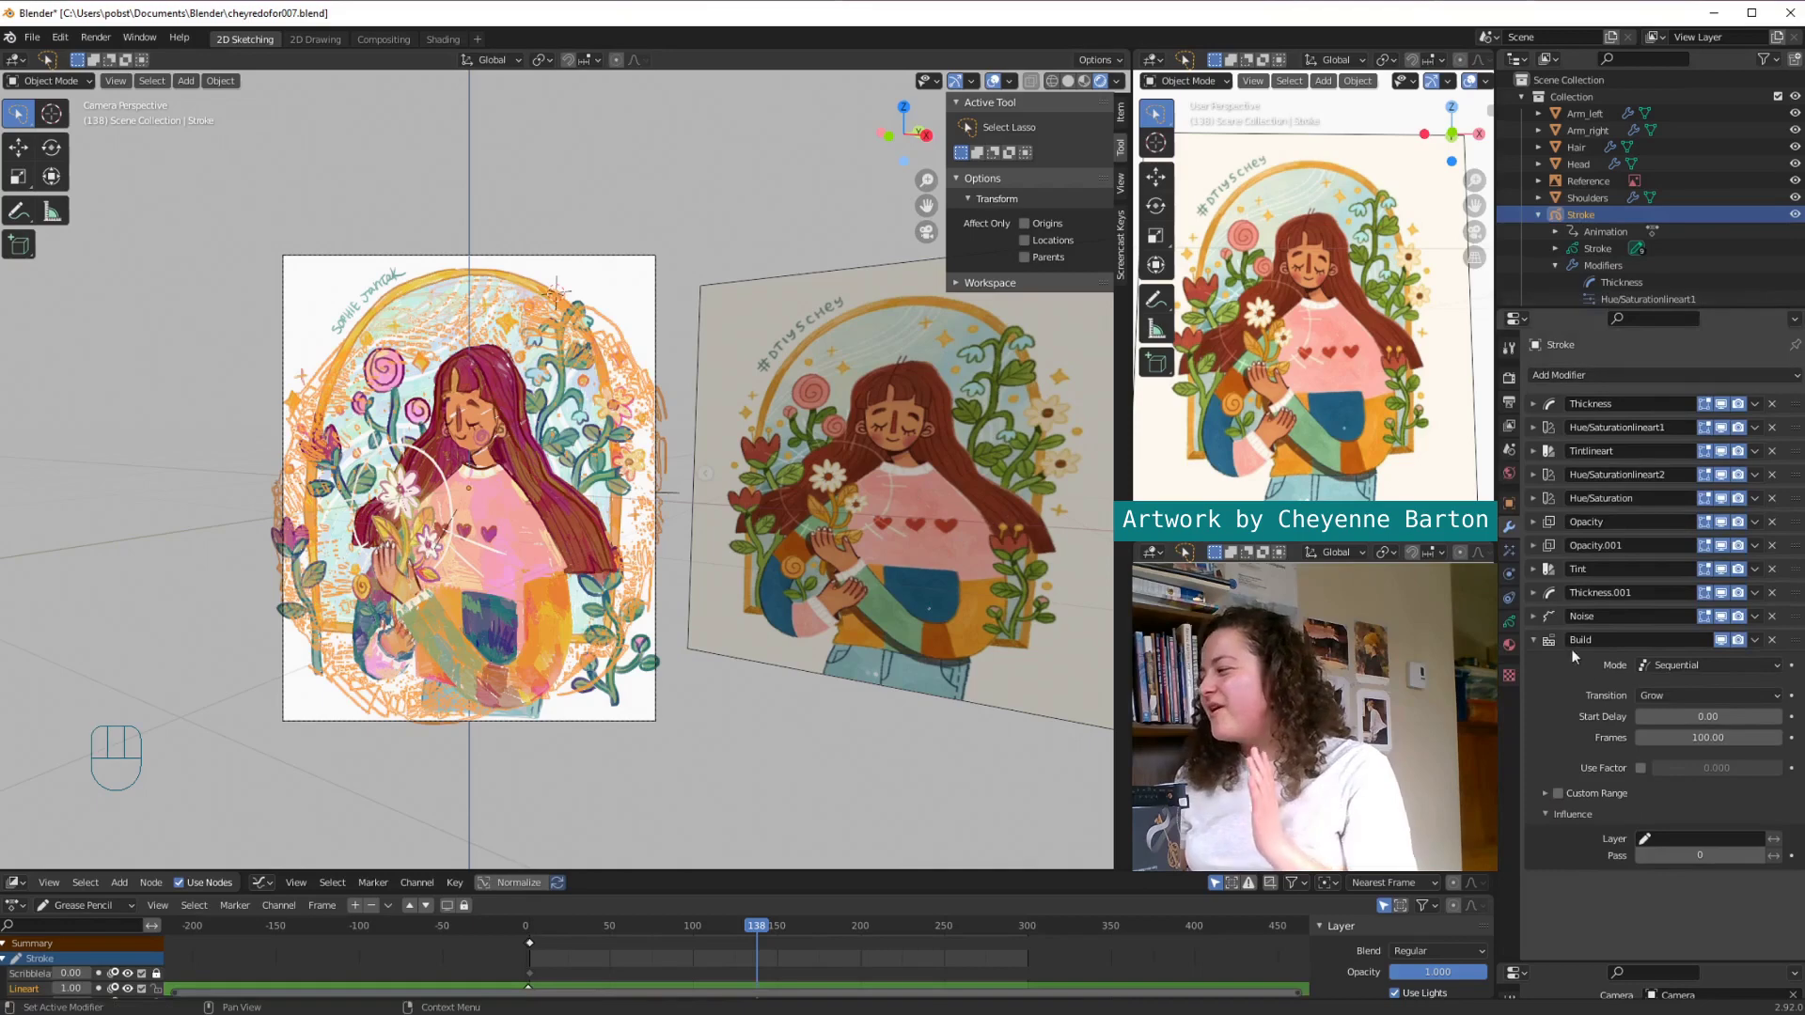
{"action": "left_click", "coordinate": [1754, 641]}
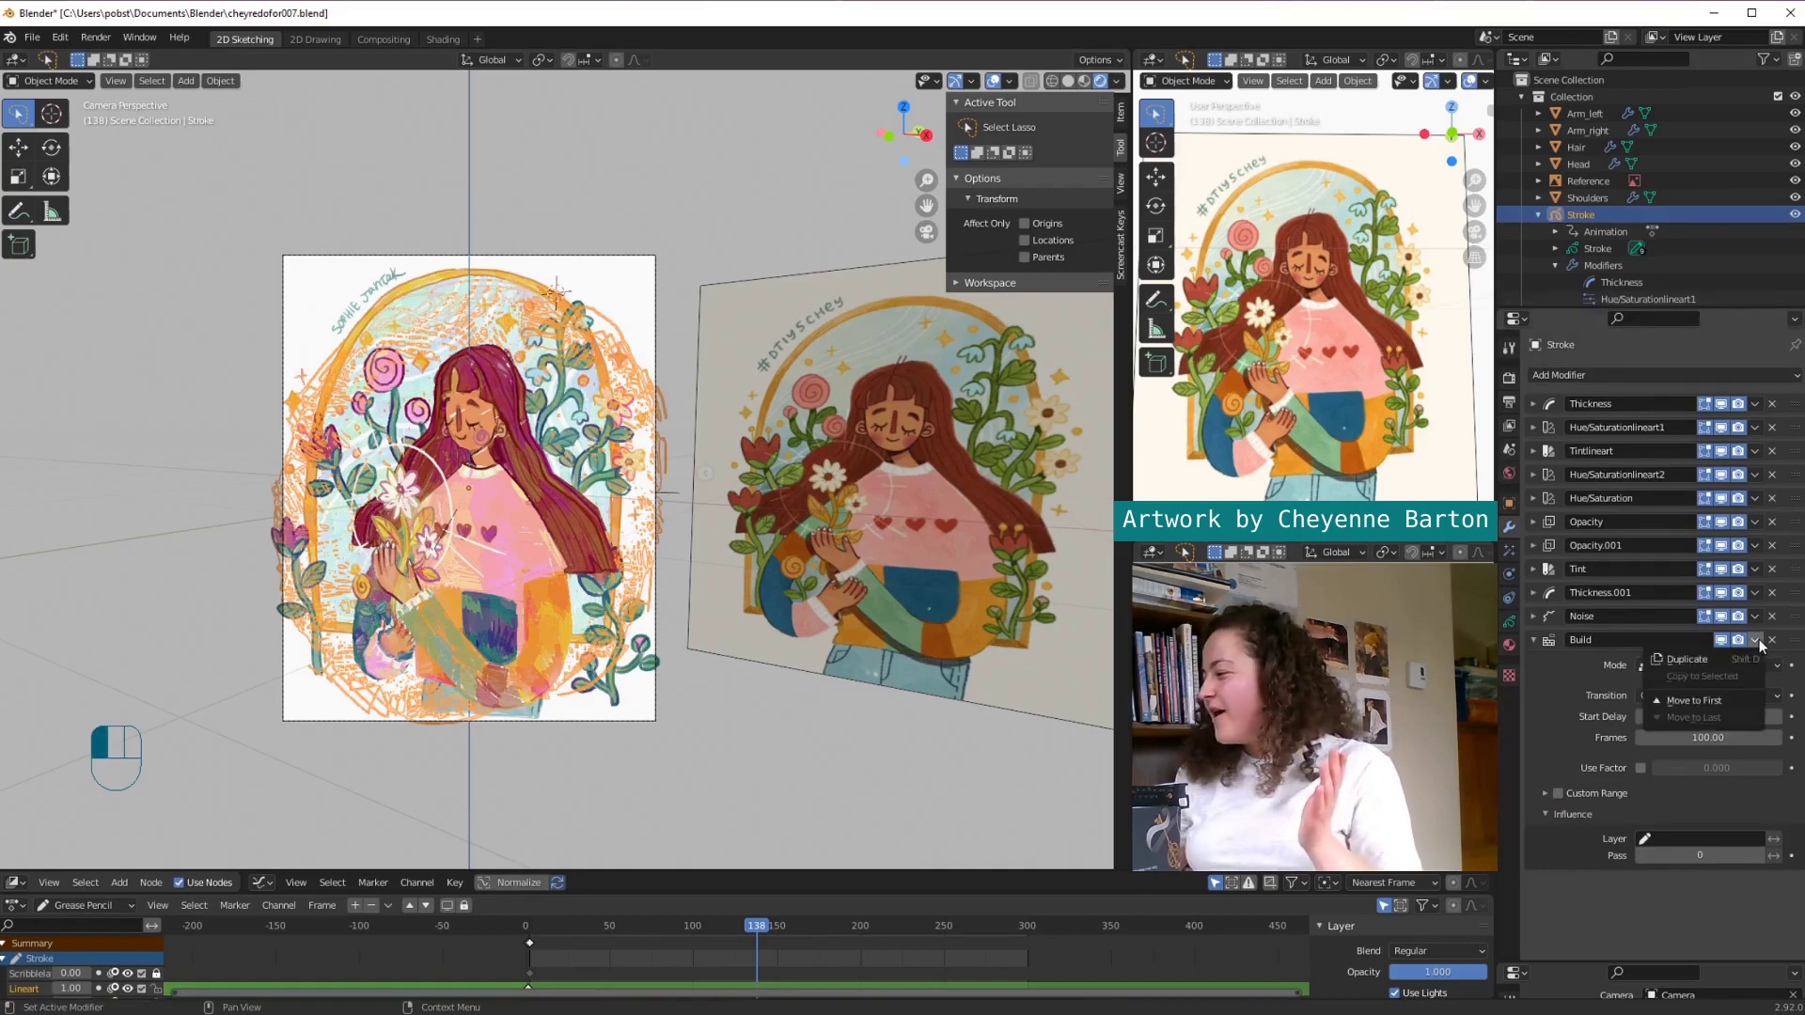
{"action": "left_click", "coordinate": [1716, 662]}
{"action": "left_click", "coordinate": [1535, 640]}
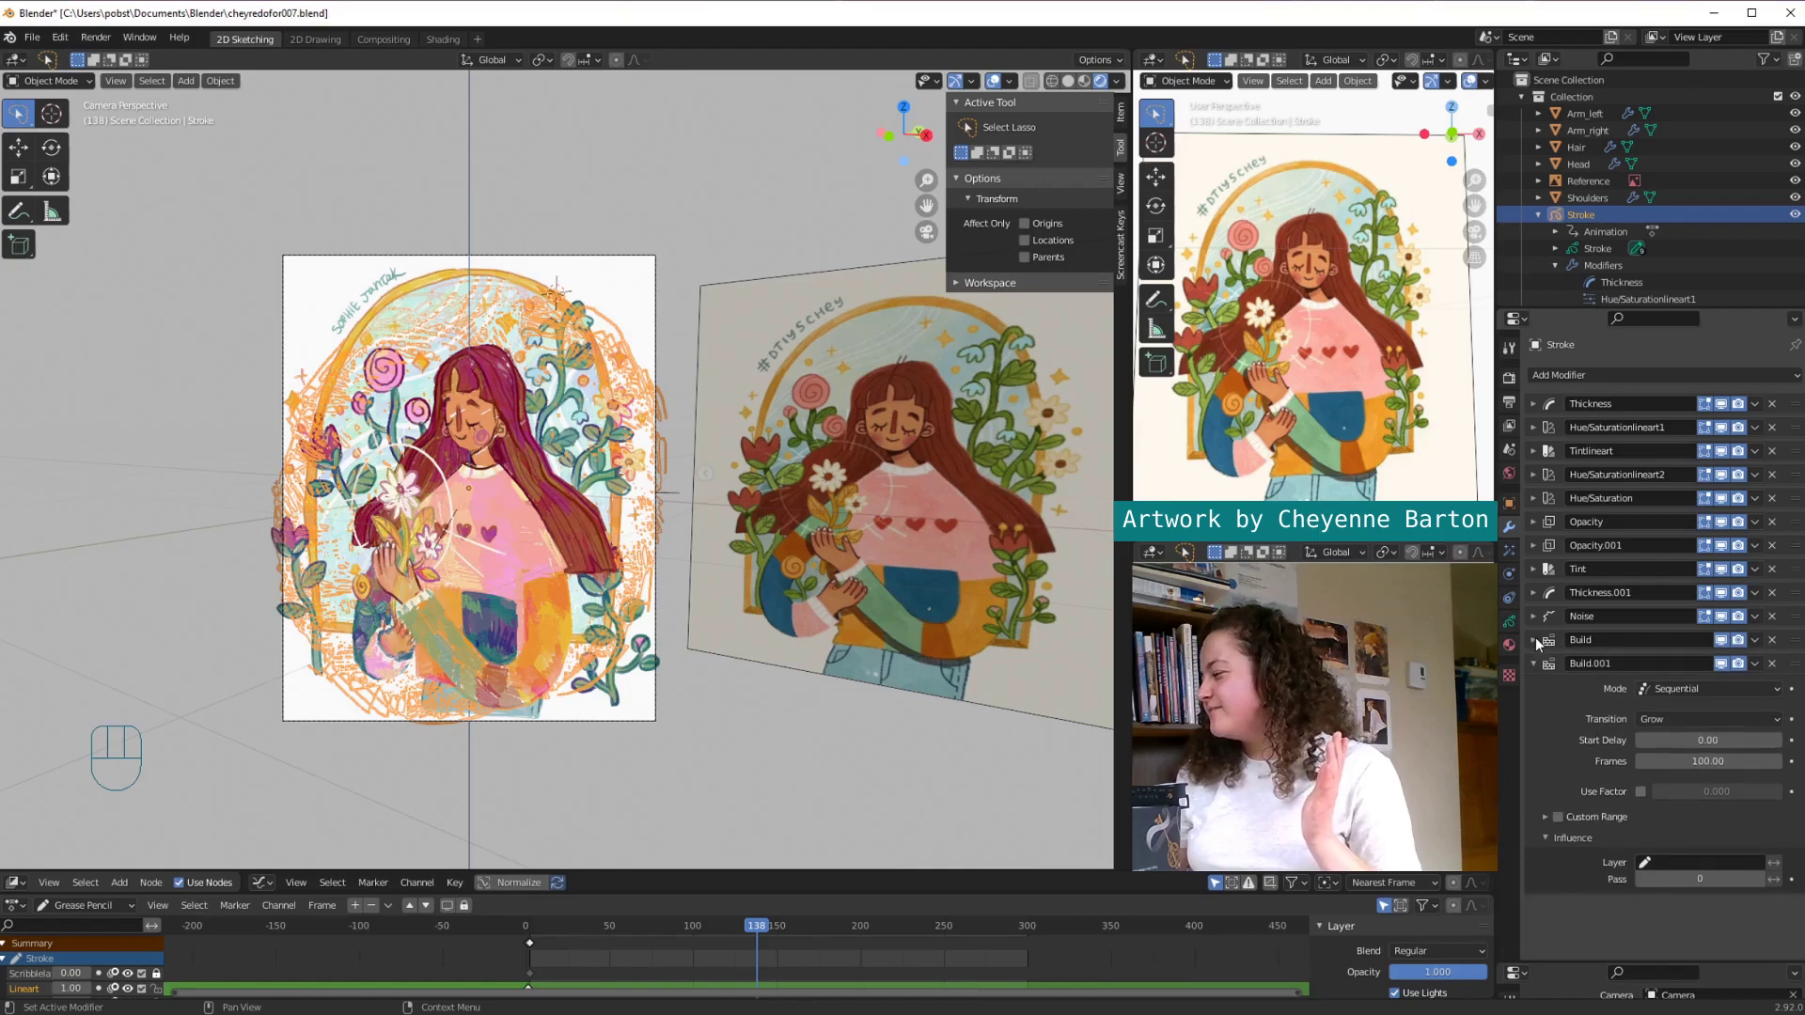
Step: Set Build.001 to Shrink with a 200-frame start delay over 50 frames, and preview from frame 200
{"action": "left_click", "coordinate": [1667, 719]}
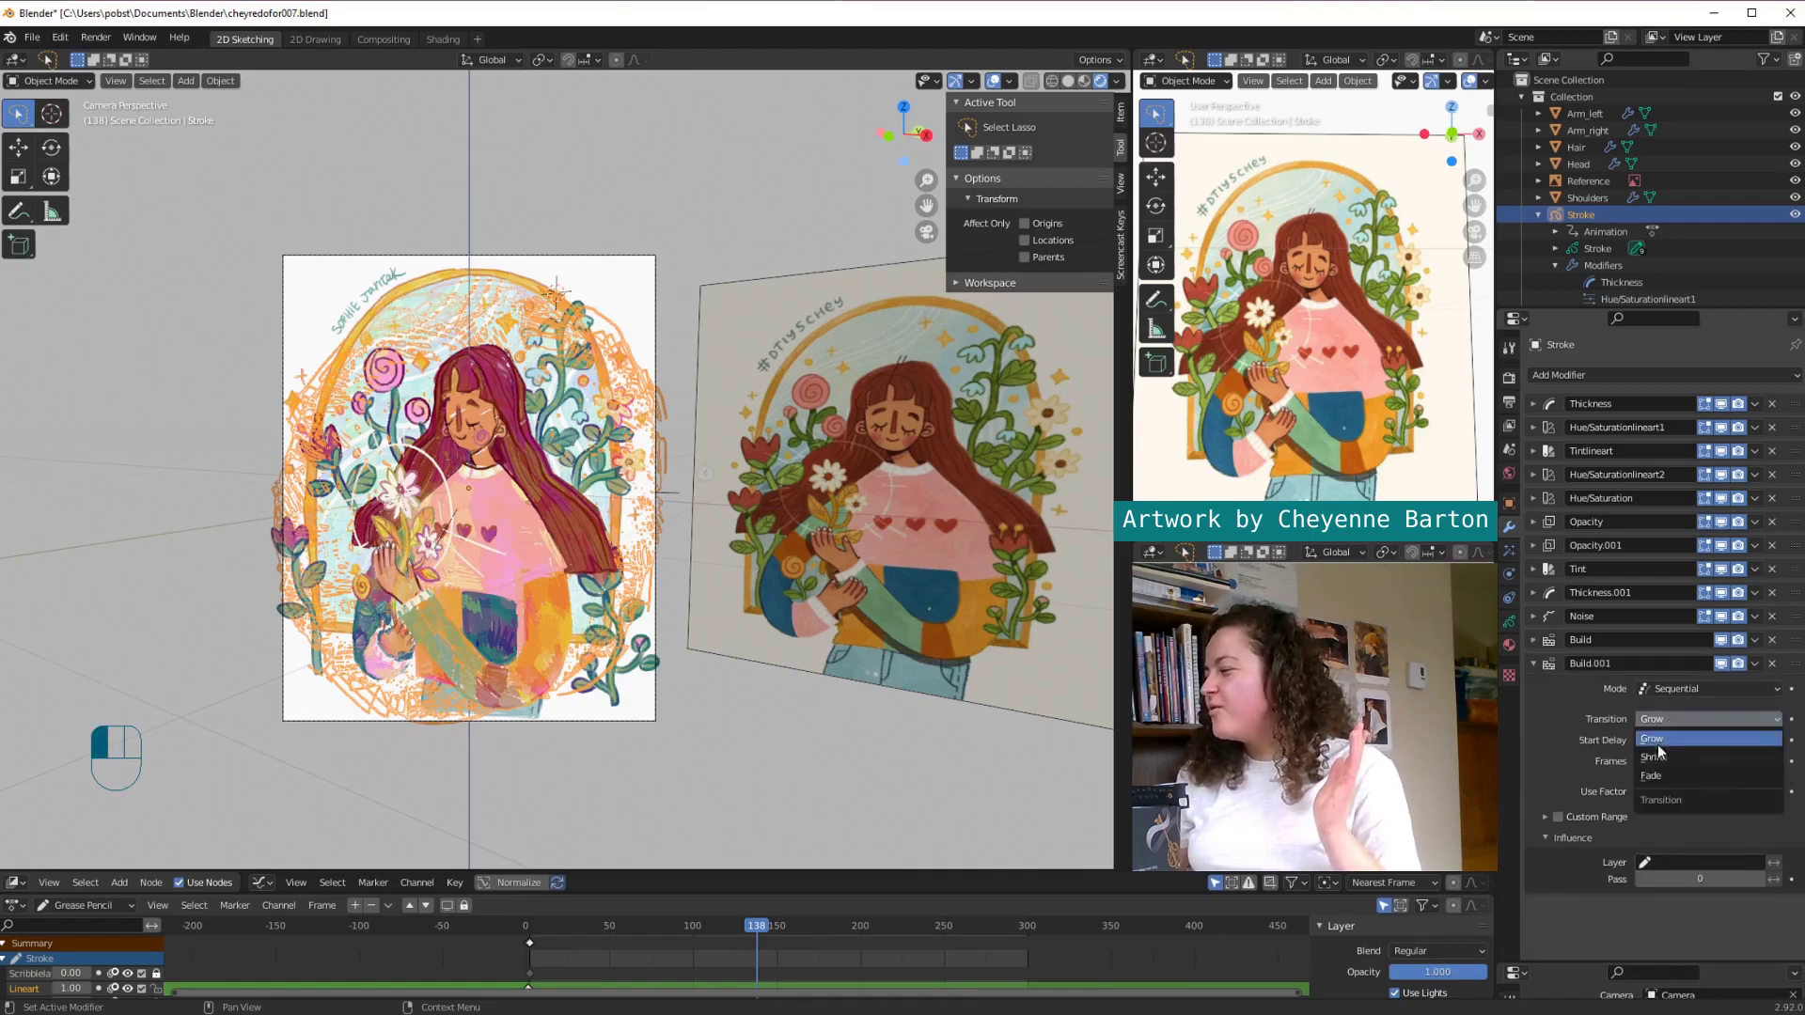
{"action": "left_click", "coordinate": [1671, 740]}
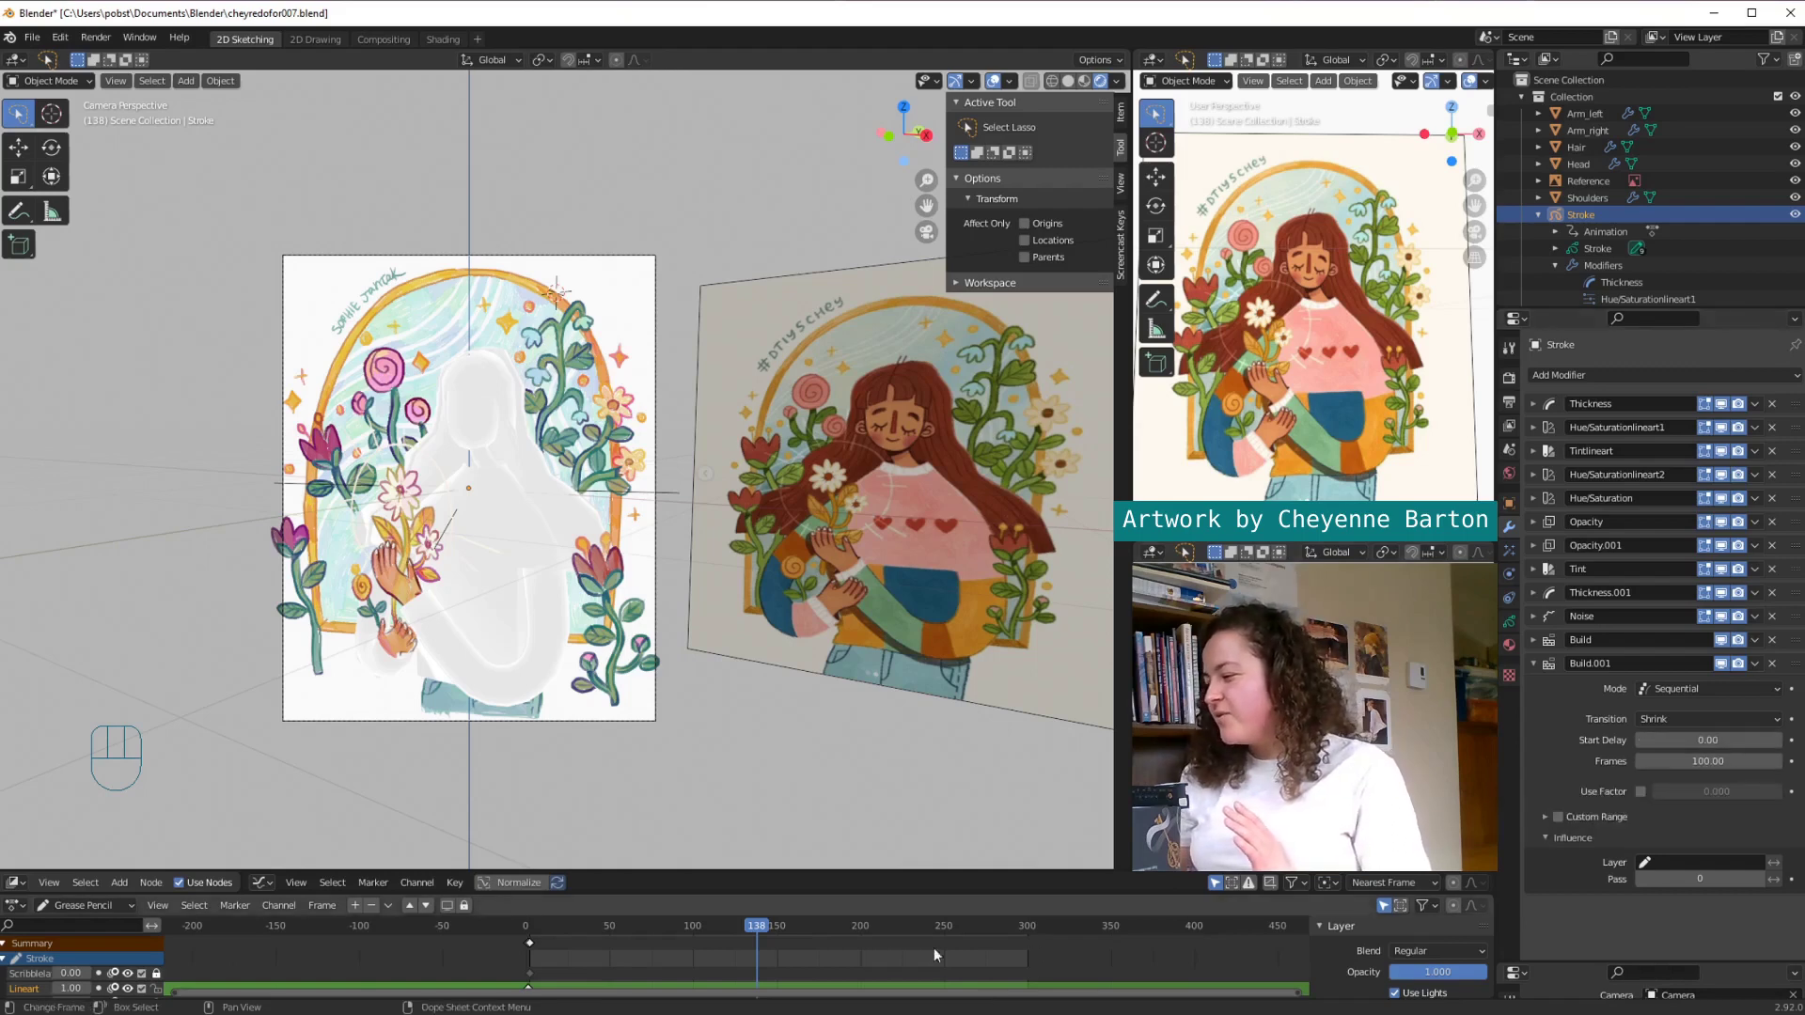
{"action": "left_click", "coordinate": [1706, 740]}
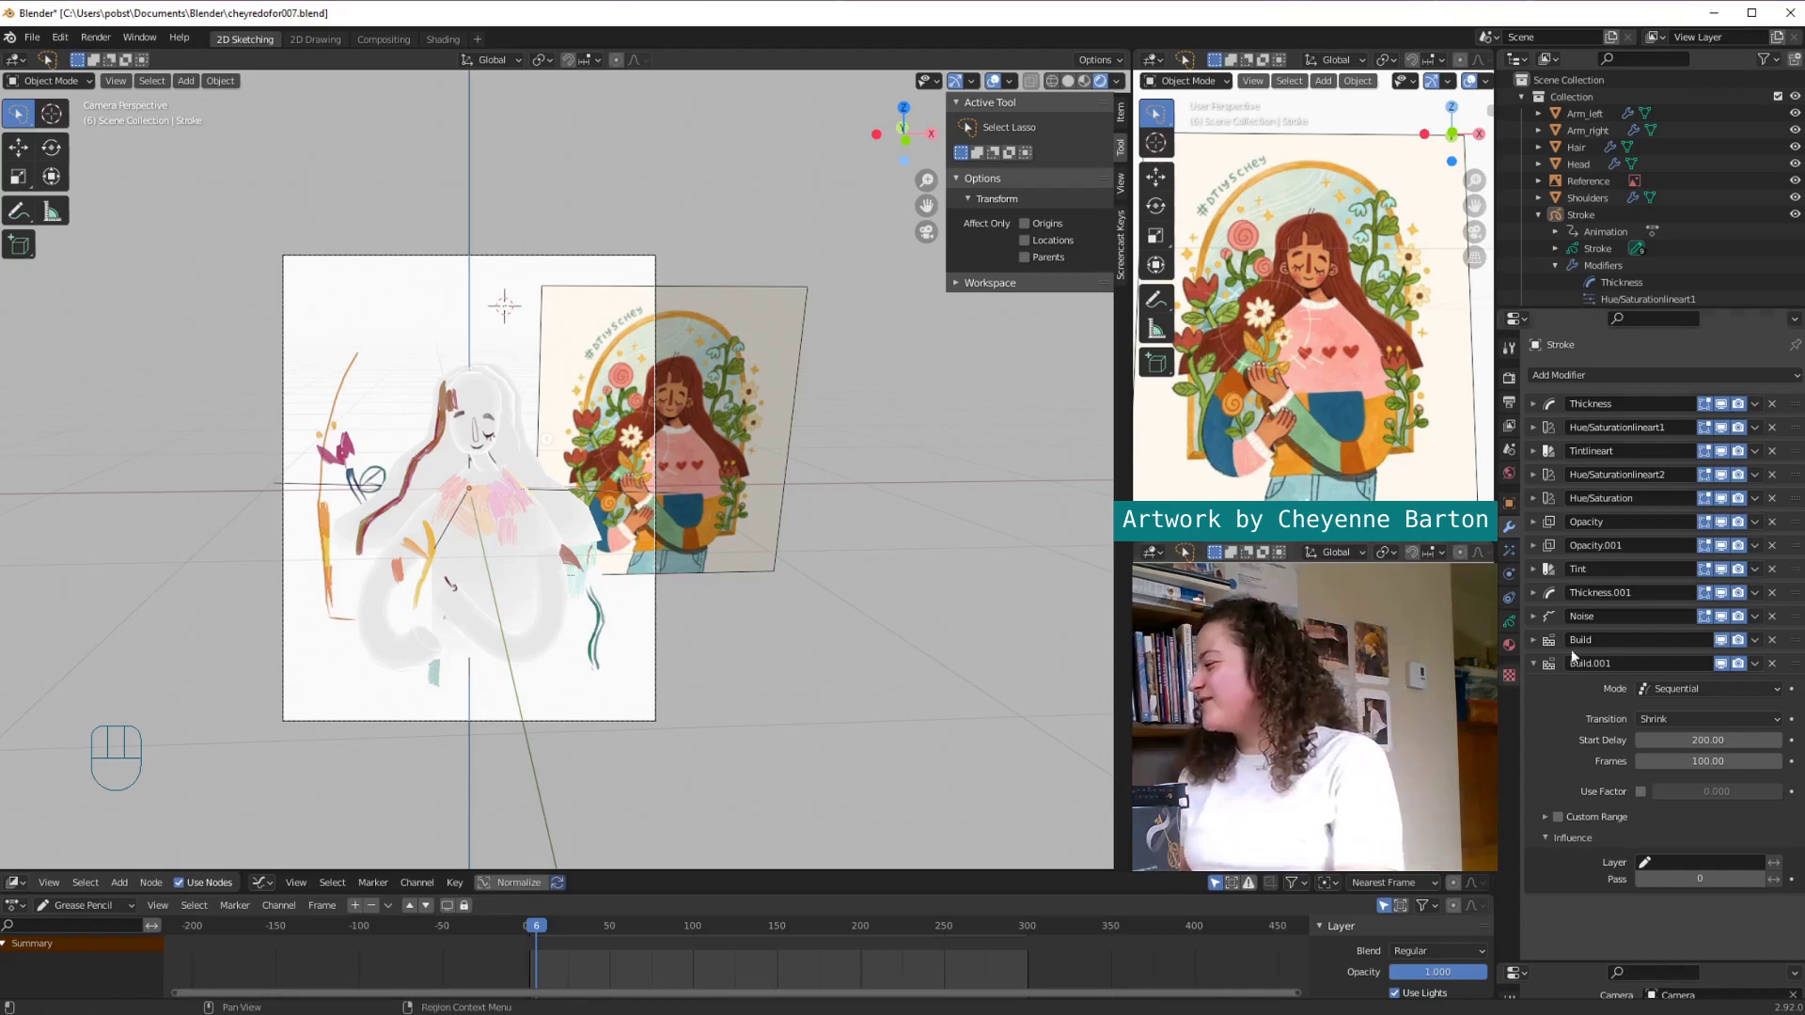
{"action": "key", "text": "Return"}
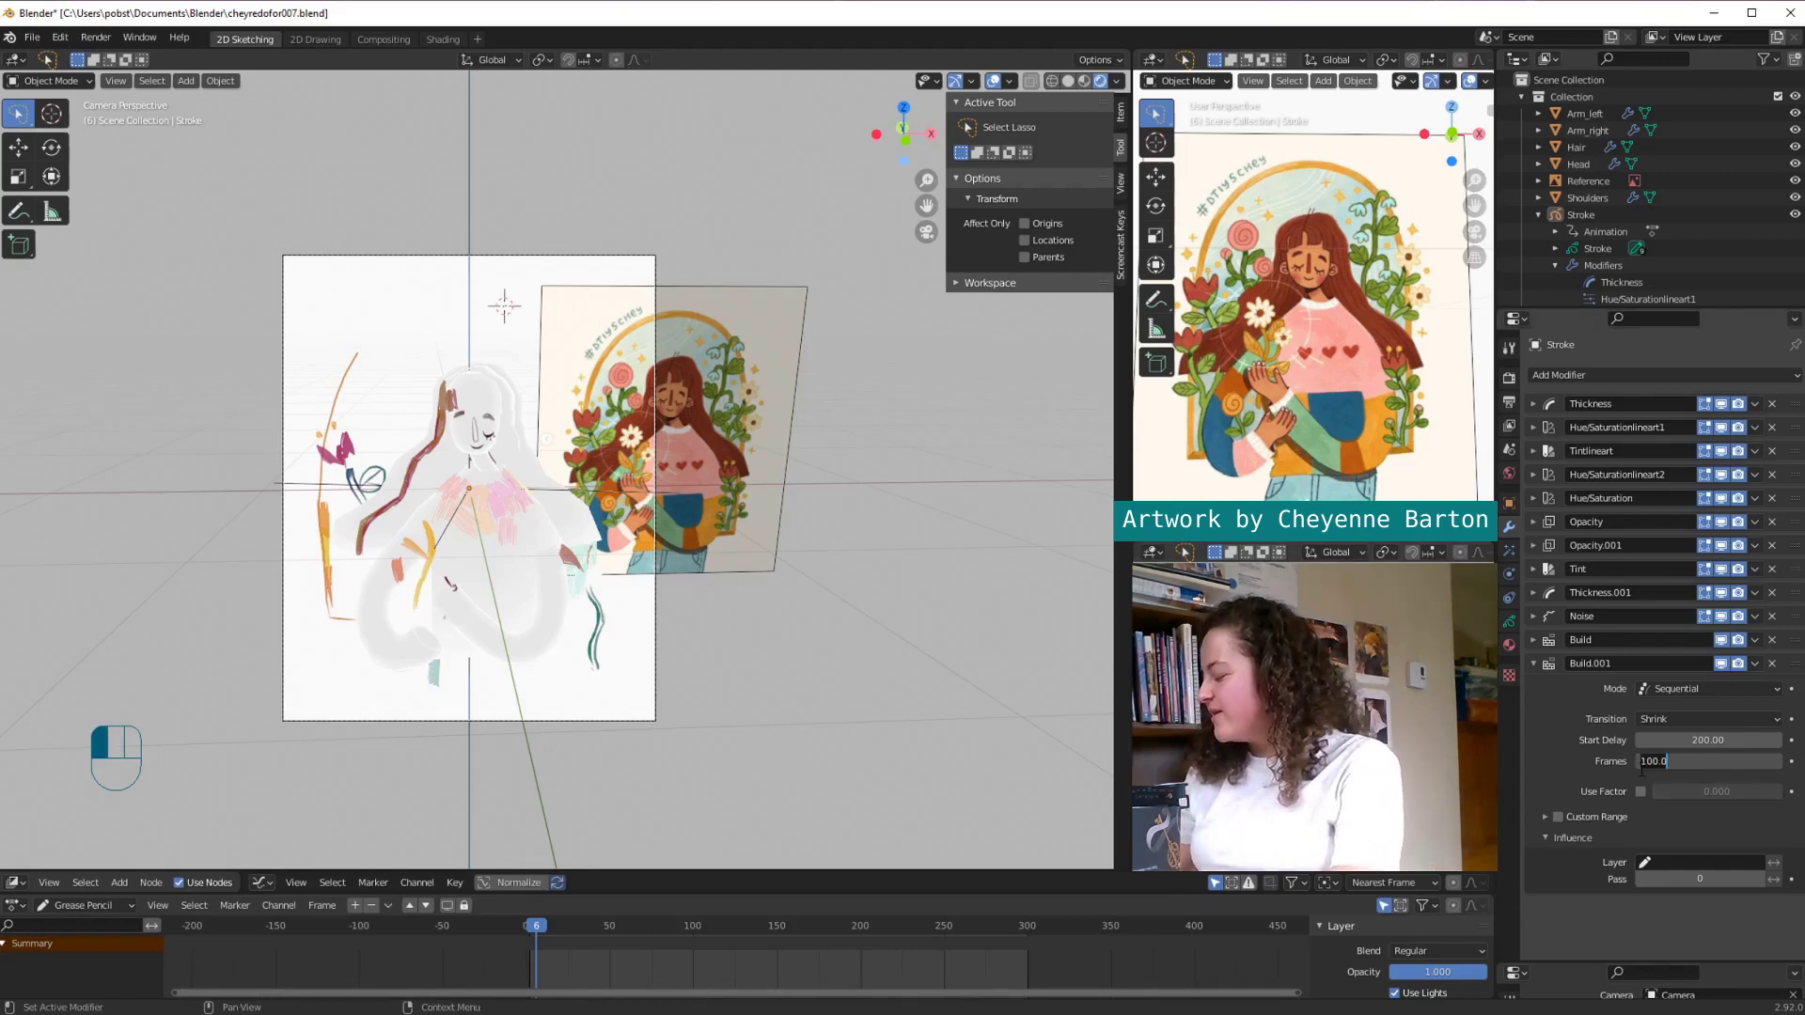
{"action": "left_click", "coordinate": [848, 926]}
{"action": "key", "text": "space"}
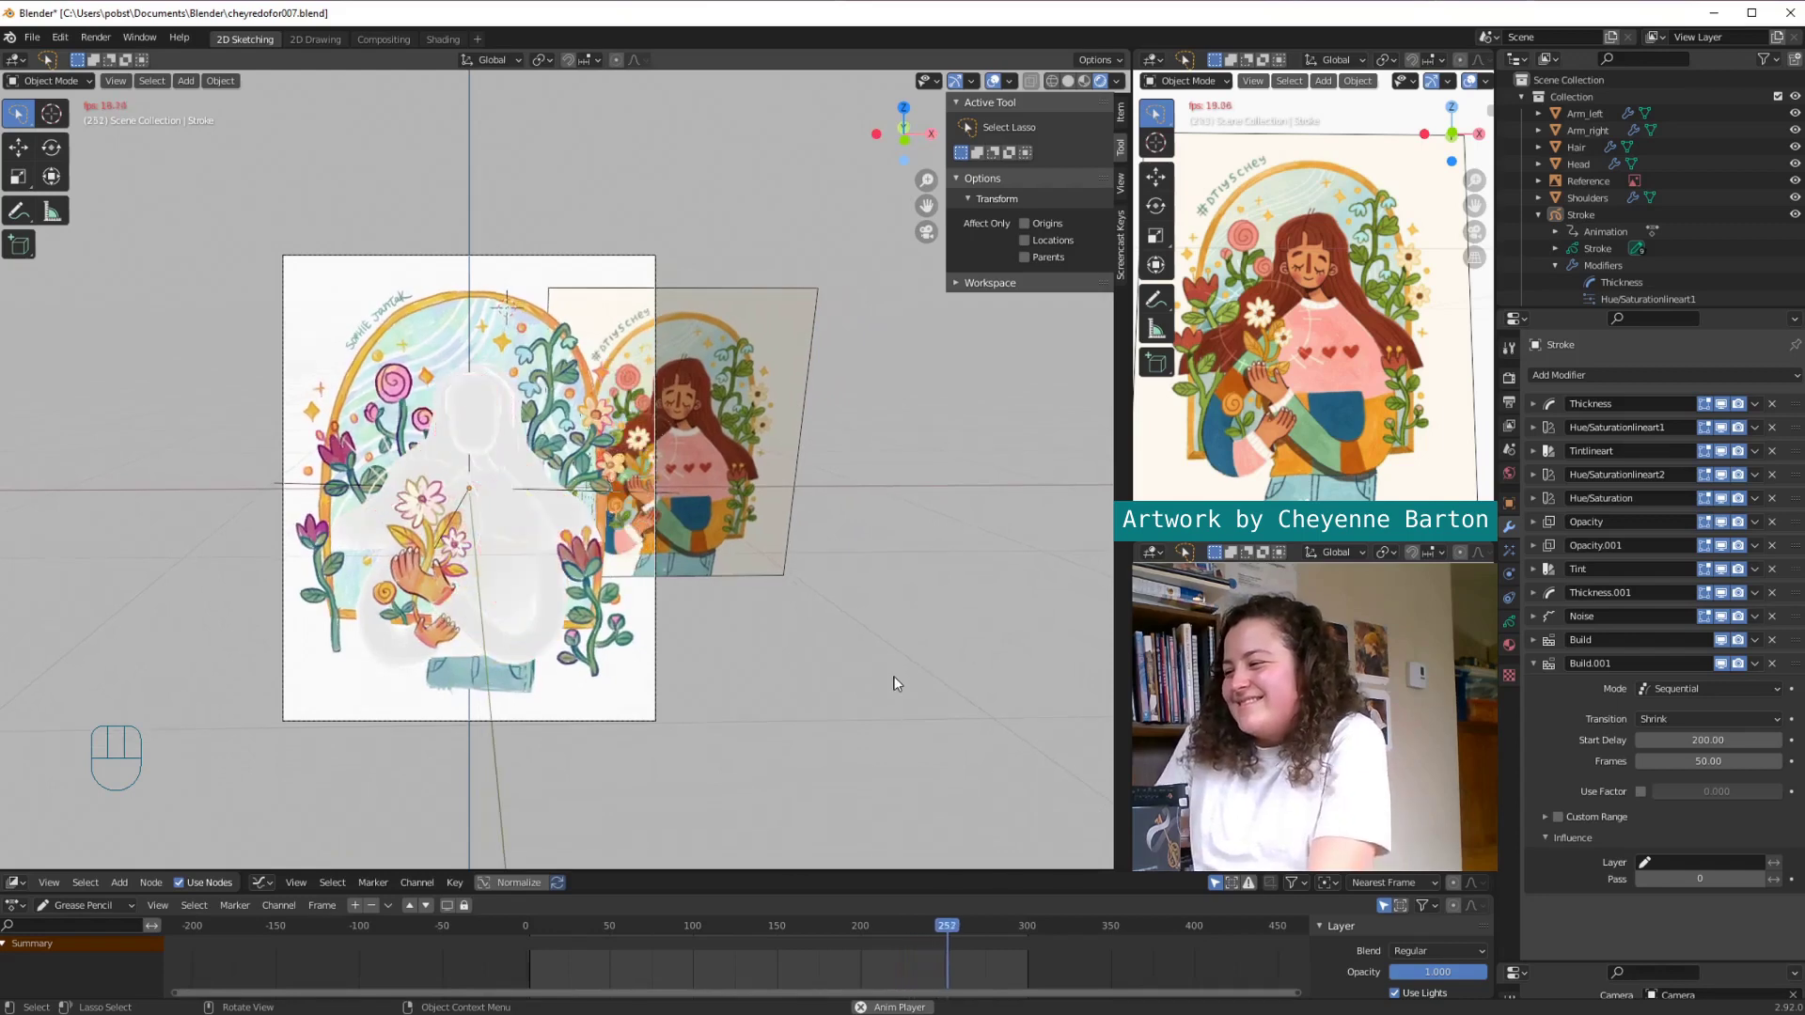
{"action": "key", "text": "space"}
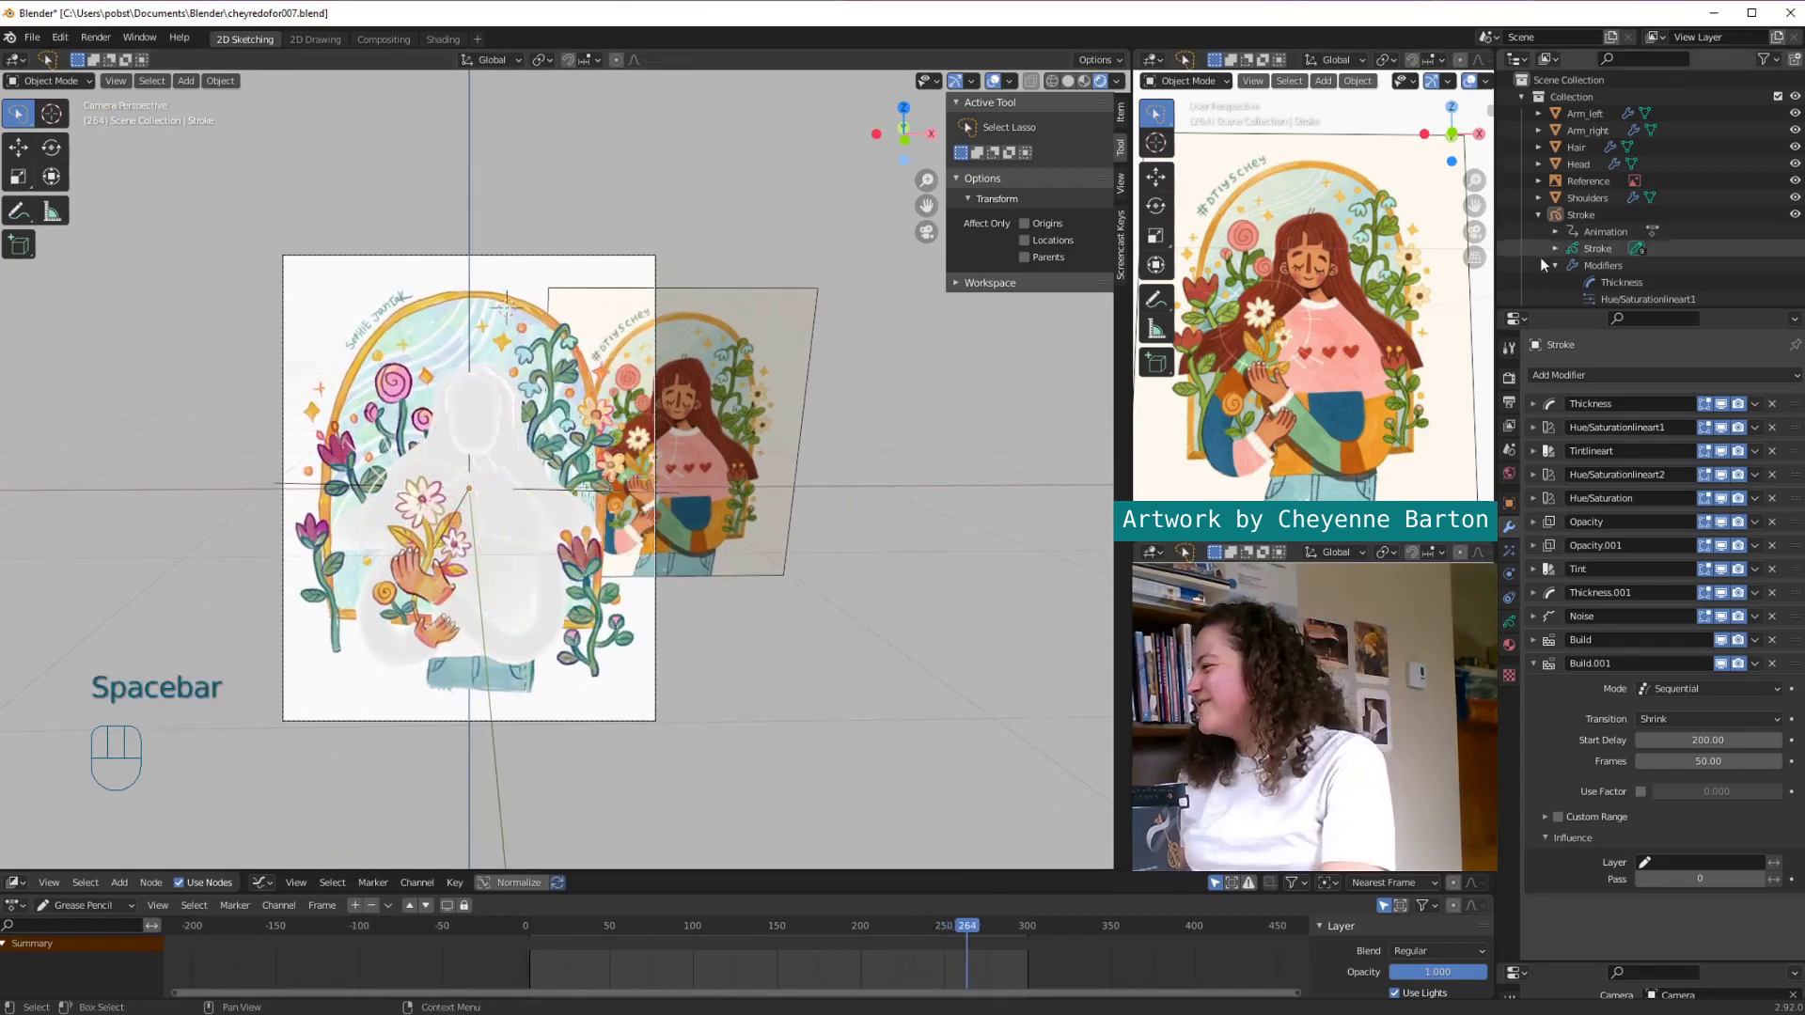
{"action": "scroll", "coordinate": [1546, 262], "scroll_direction": "down", "scroll_amount": 5}
{"action": "left_click_drag", "start_coordinate": [1571, 306], "coordinate": [1571, 814]}
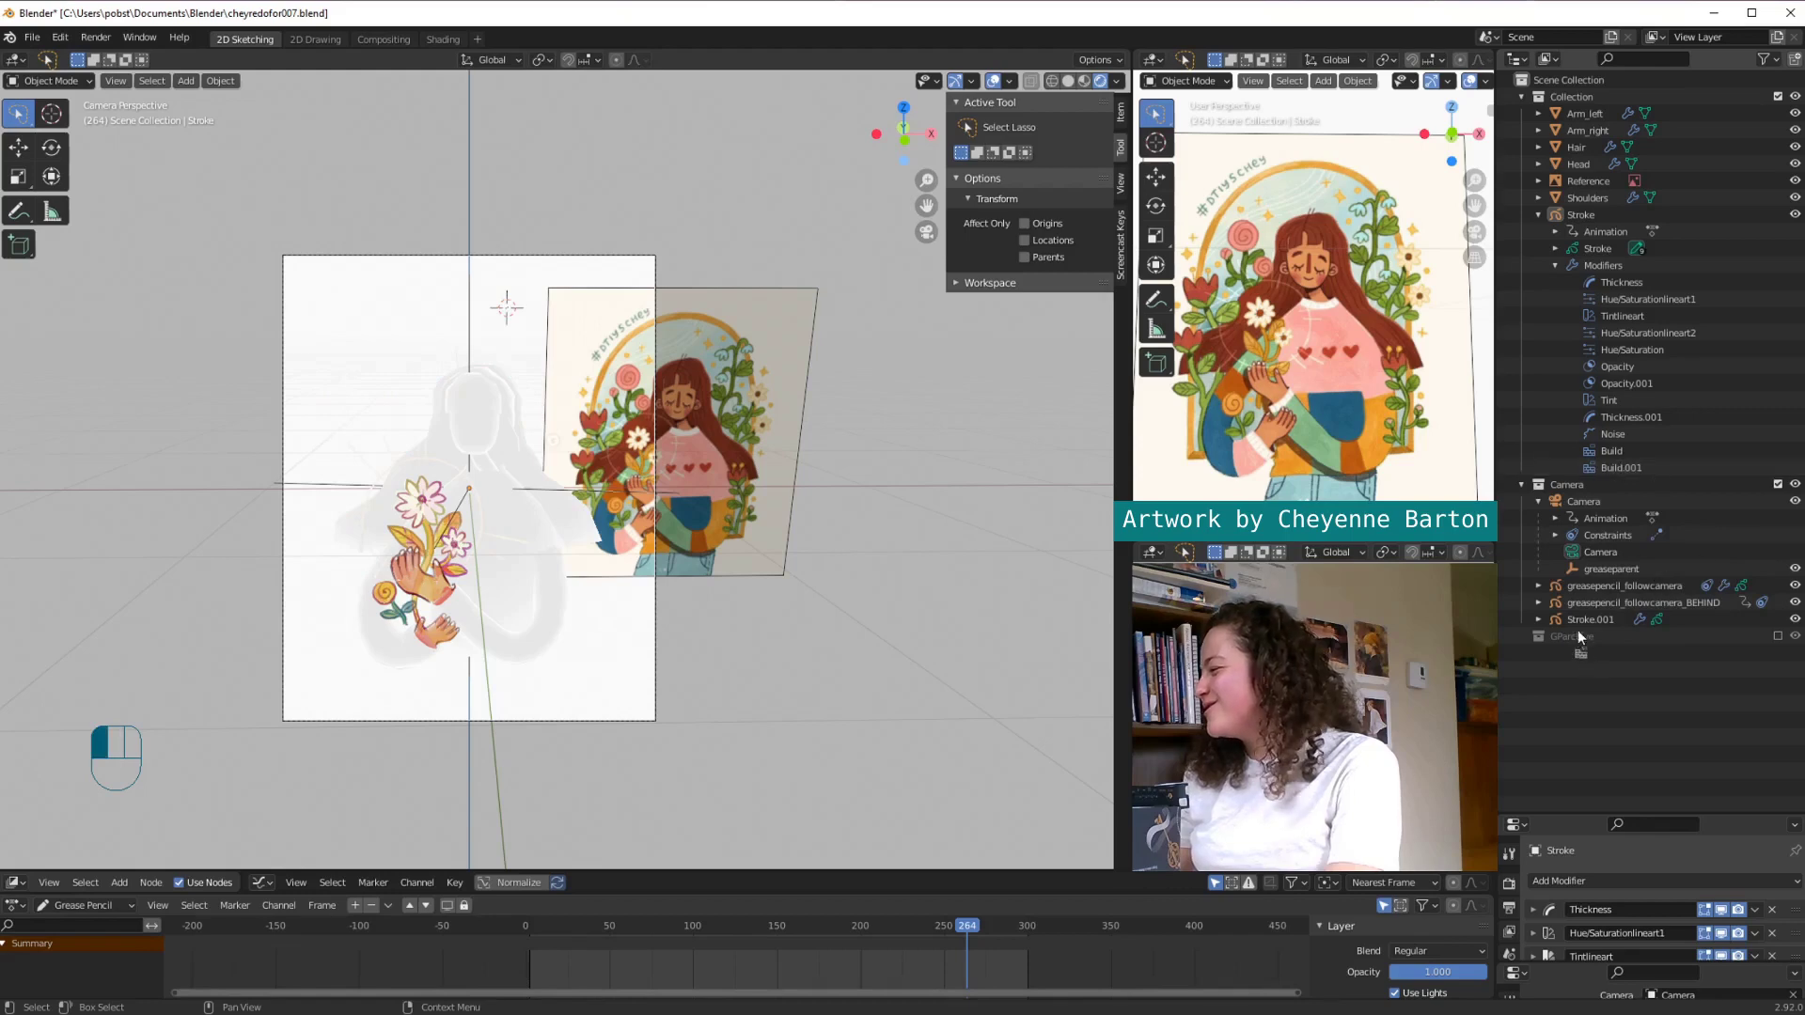
{"action": "key", "text": "space"}
{"action": "key", "text": "space"}
{"action": "key", "text": "space"}
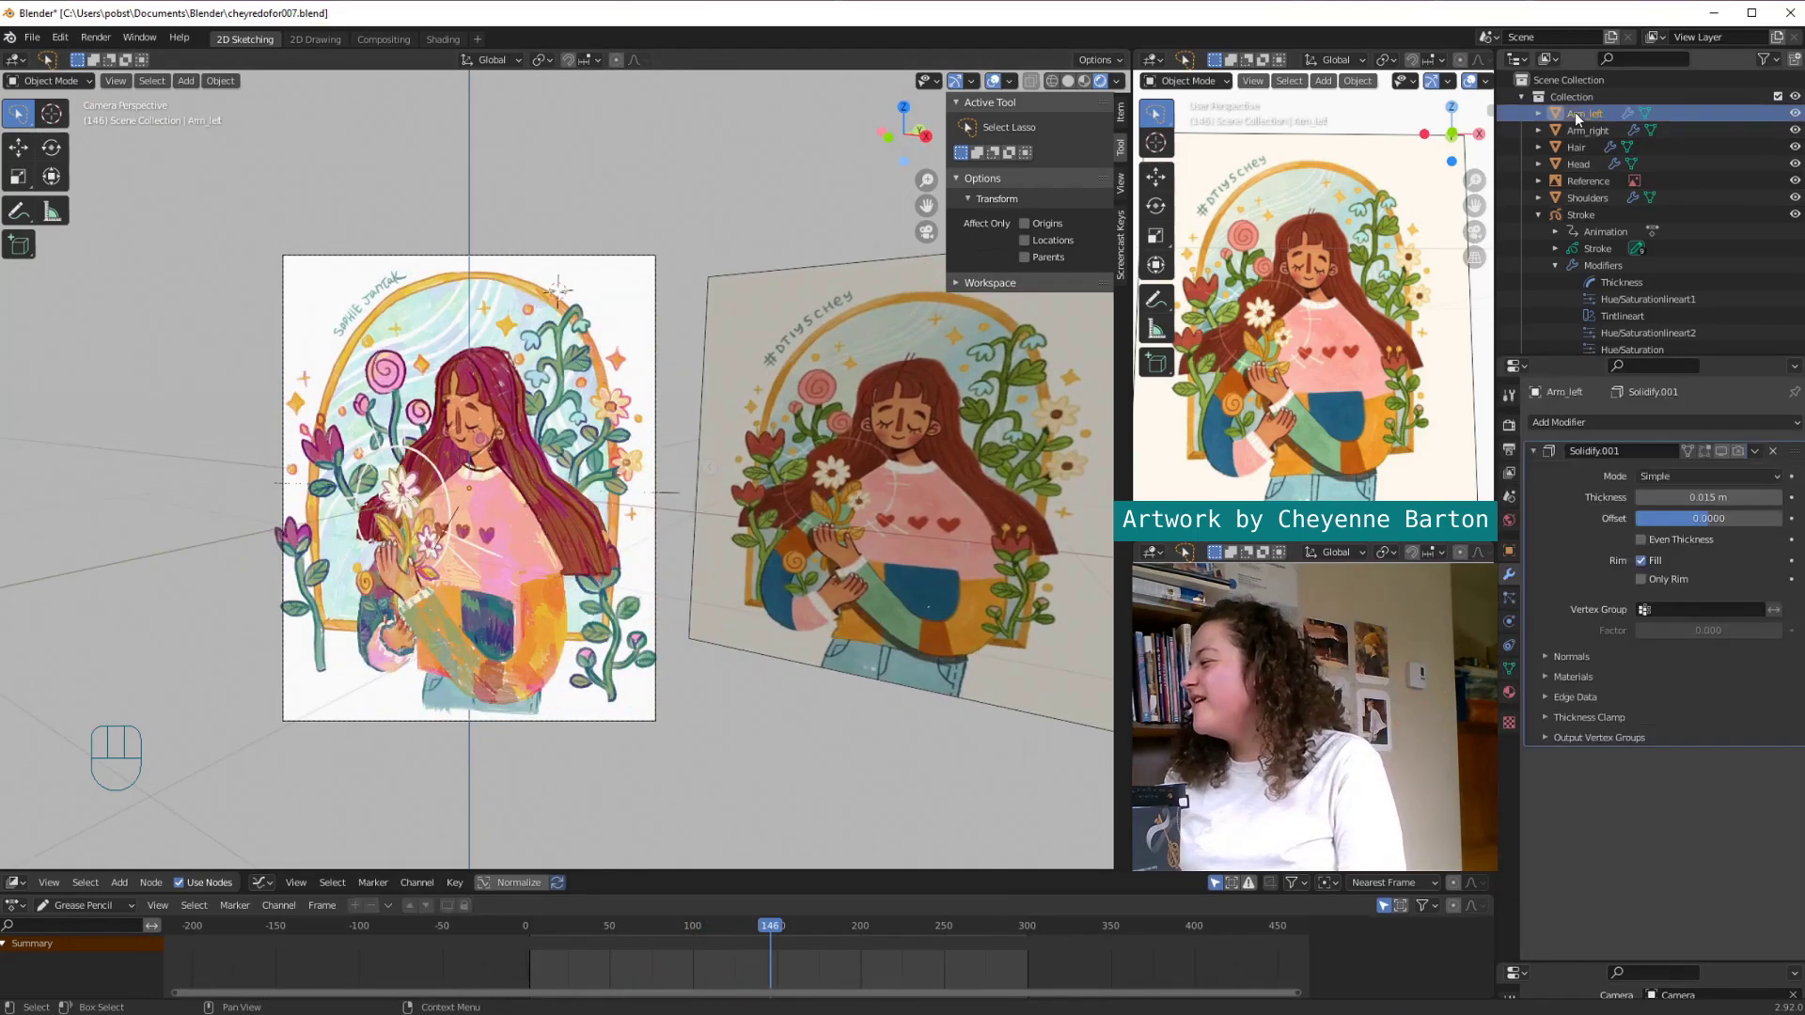
Step: Browse the Shading and 2D Drawing workspaces, then settle on Compositing to show the node tree
{"action": "left_click", "coordinate": [383, 39]}
{"action": "left_click", "coordinate": [445, 39]}
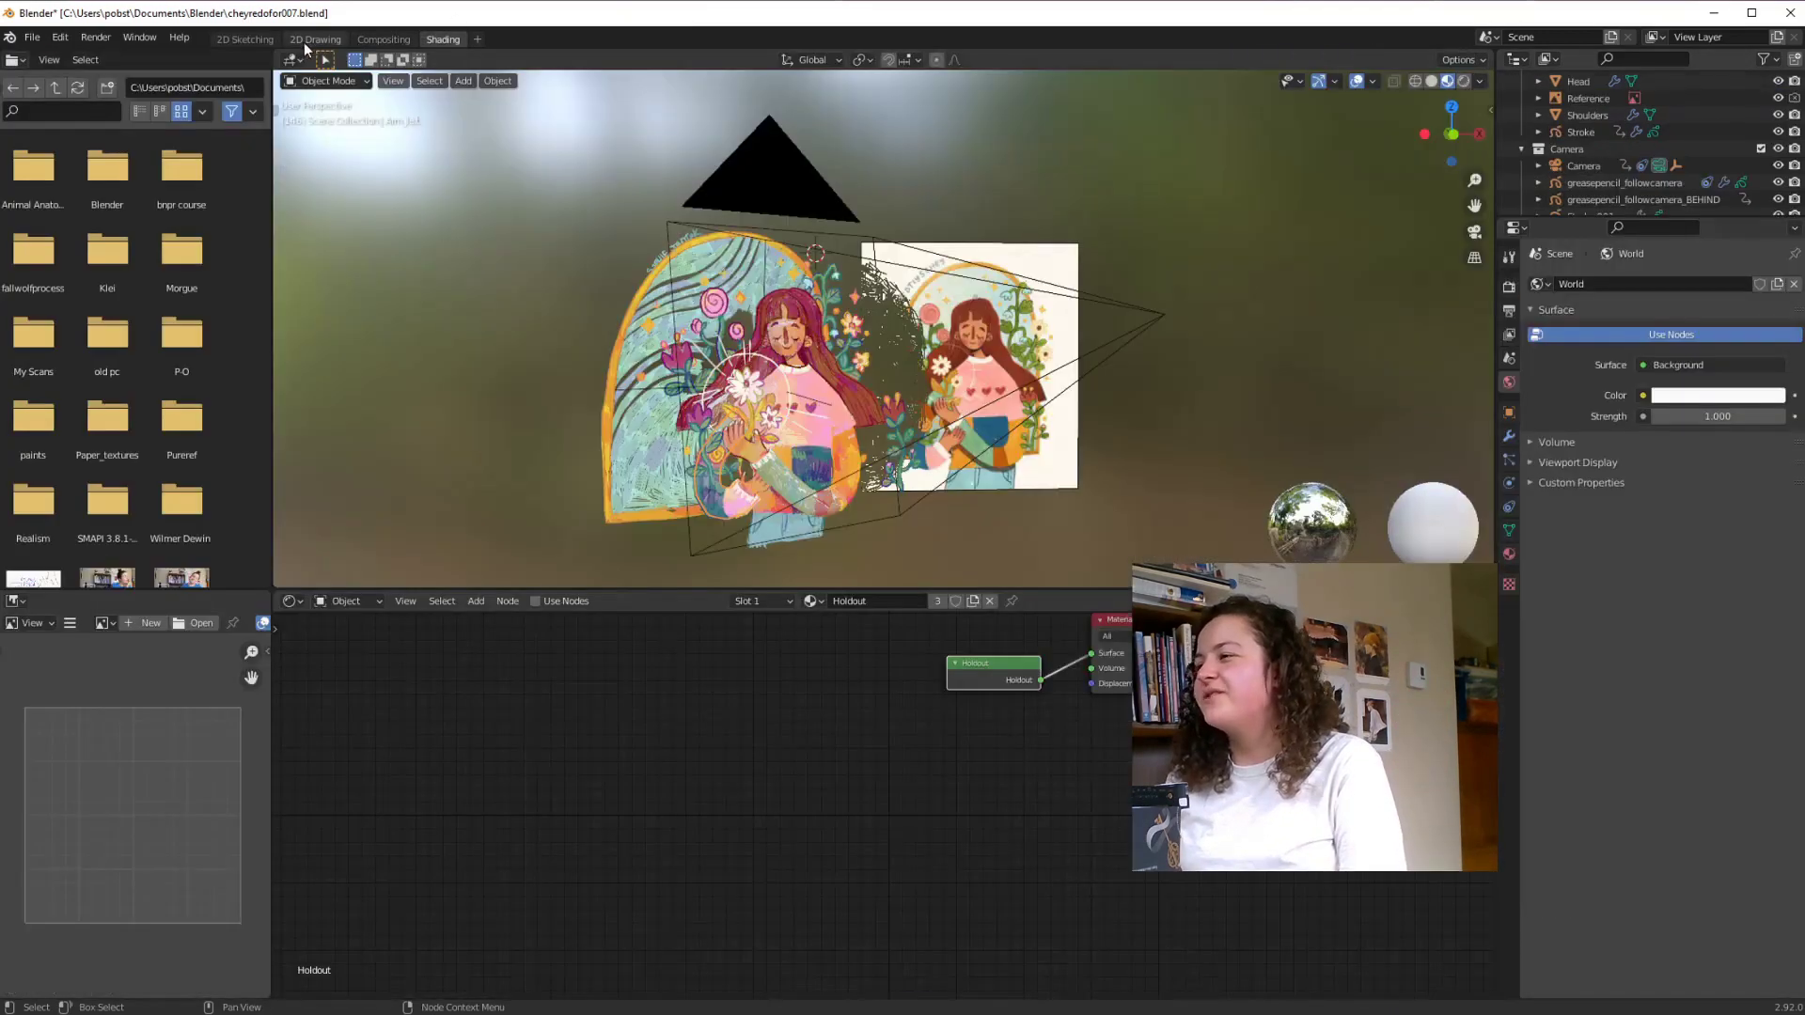
{"action": "left_click", "coordinate": [310, 40]}
{"action": "left_click", "coordinate": [429, 39]}
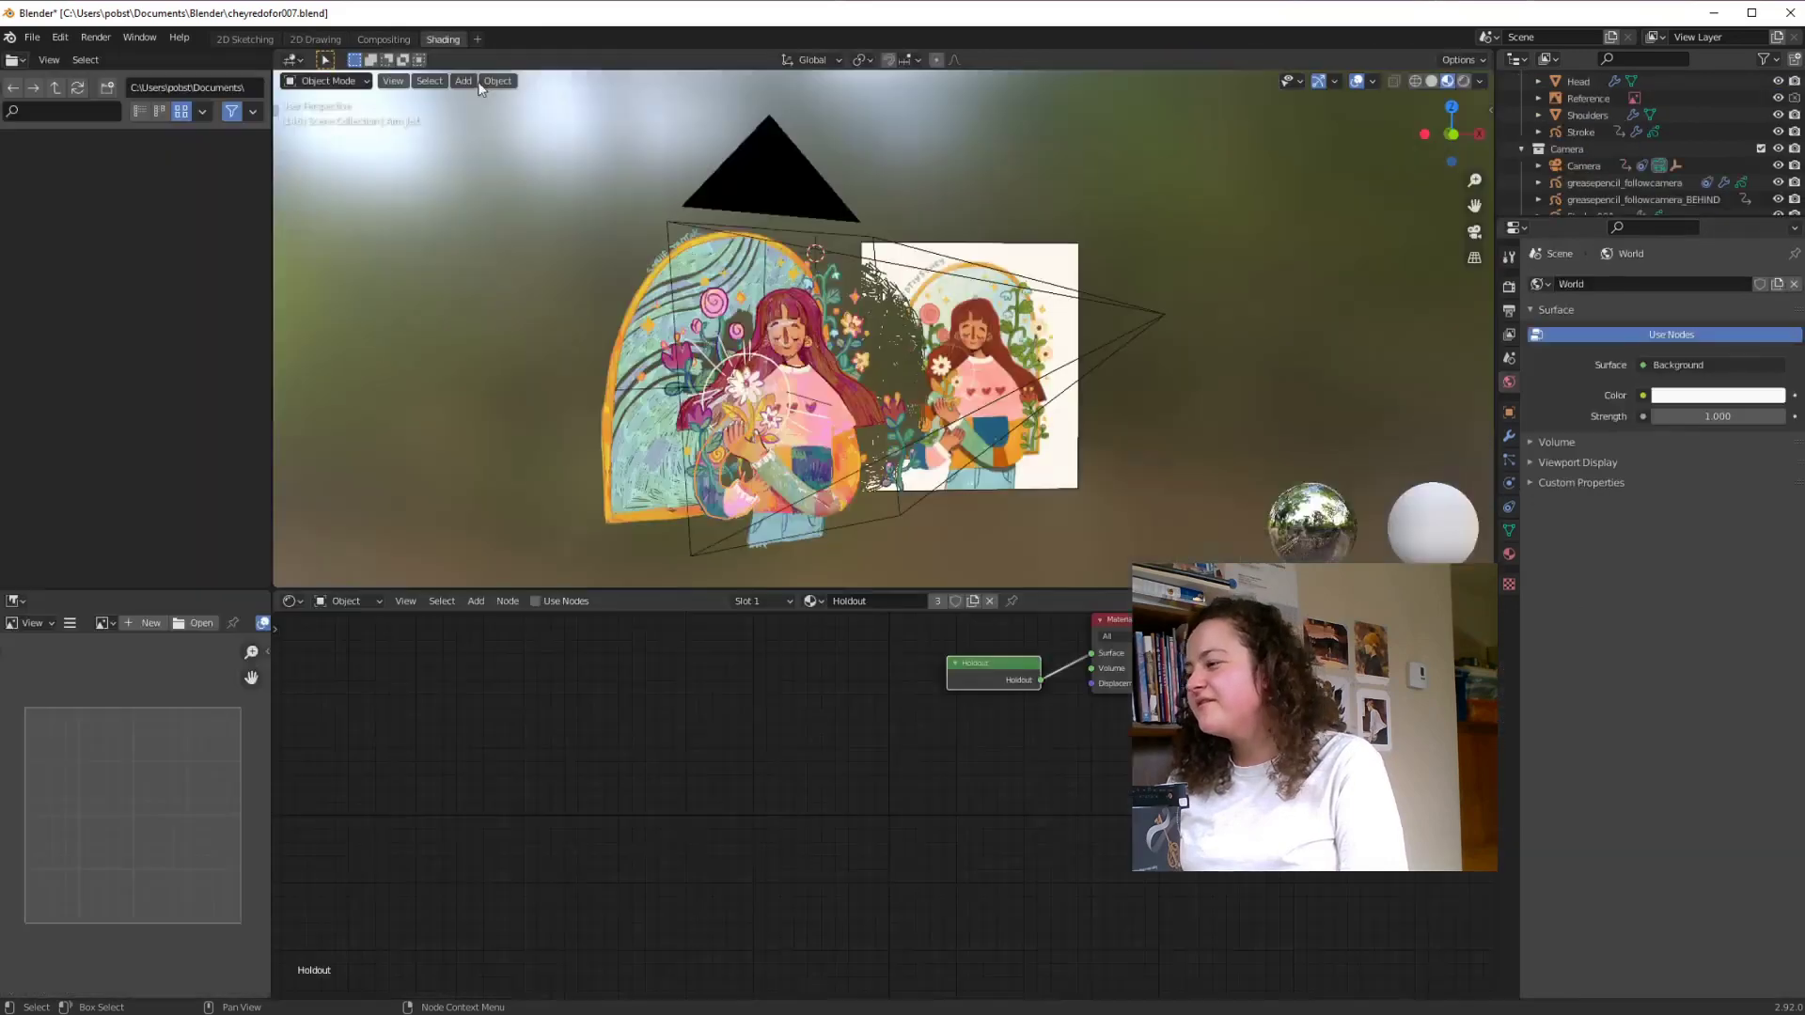
{"action": "left_click", "coordinate": [369, 41]}
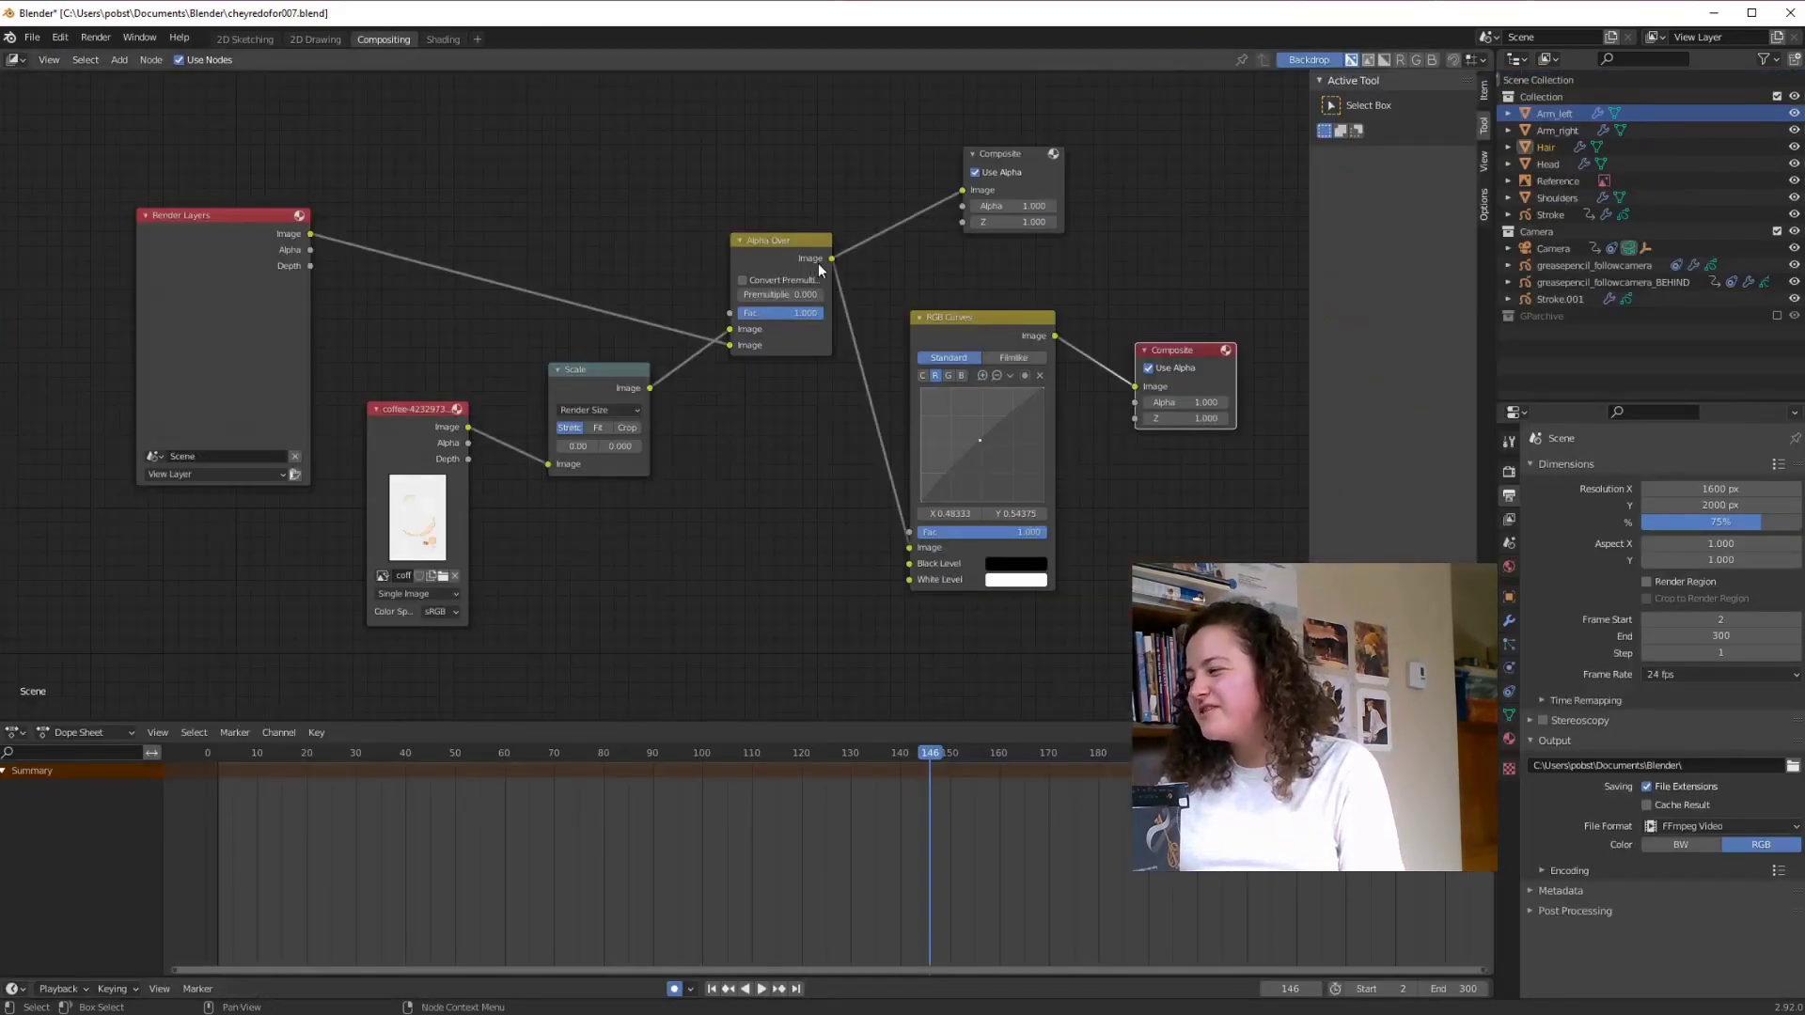